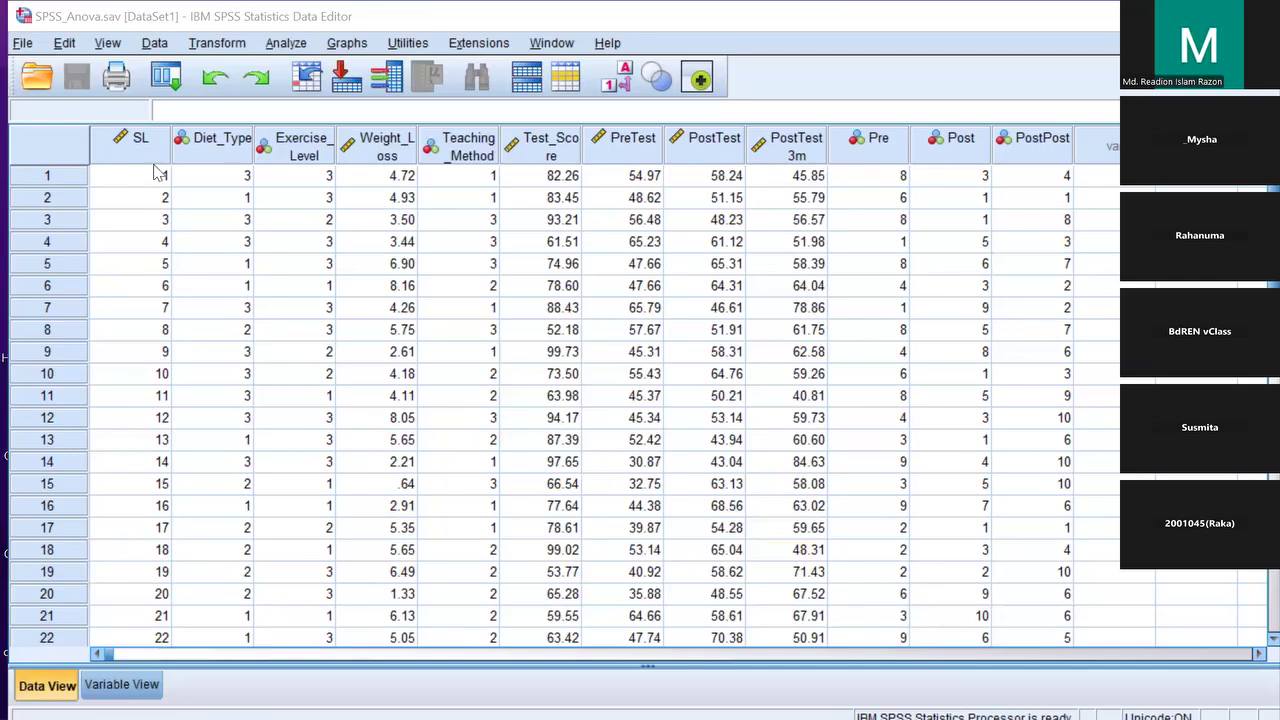
Select the Diet_Type and Weight_Loss columns, then switch to Variable View showing all 12 variables
{"action": "left_click", "coordinate": [211, 146]}
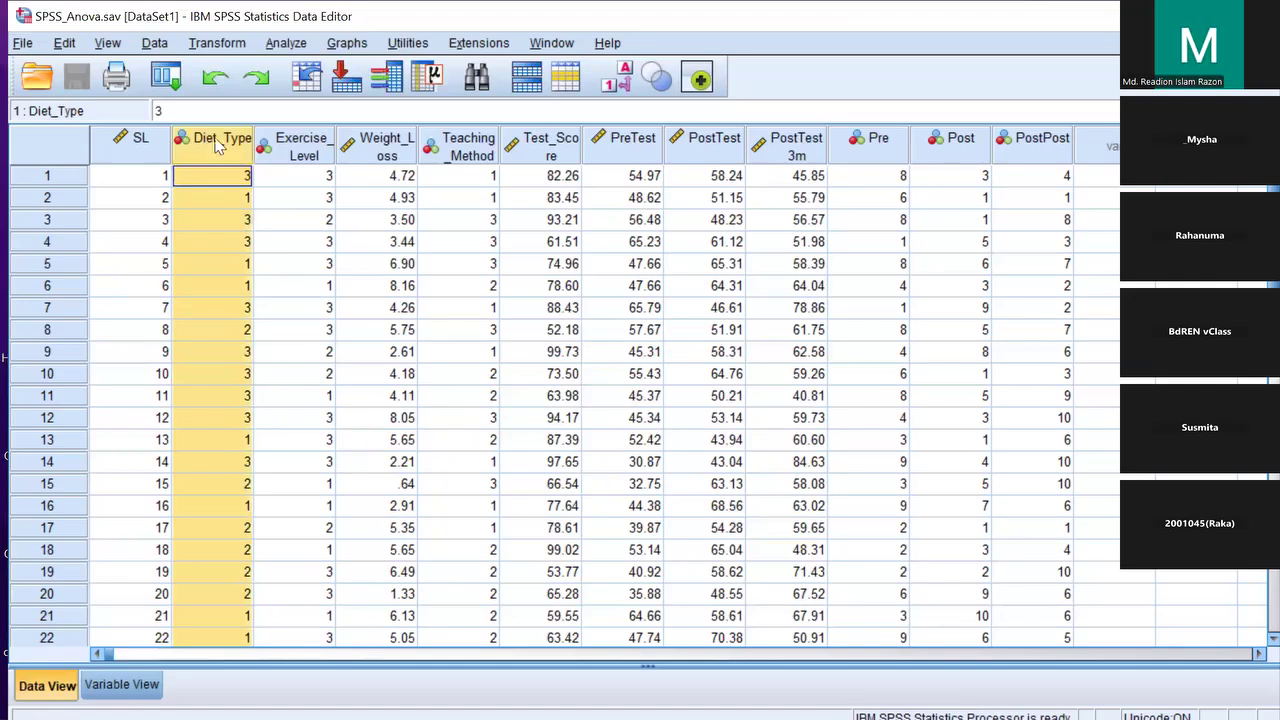
{"action": "left_click", "coordinate": [387, 142]}
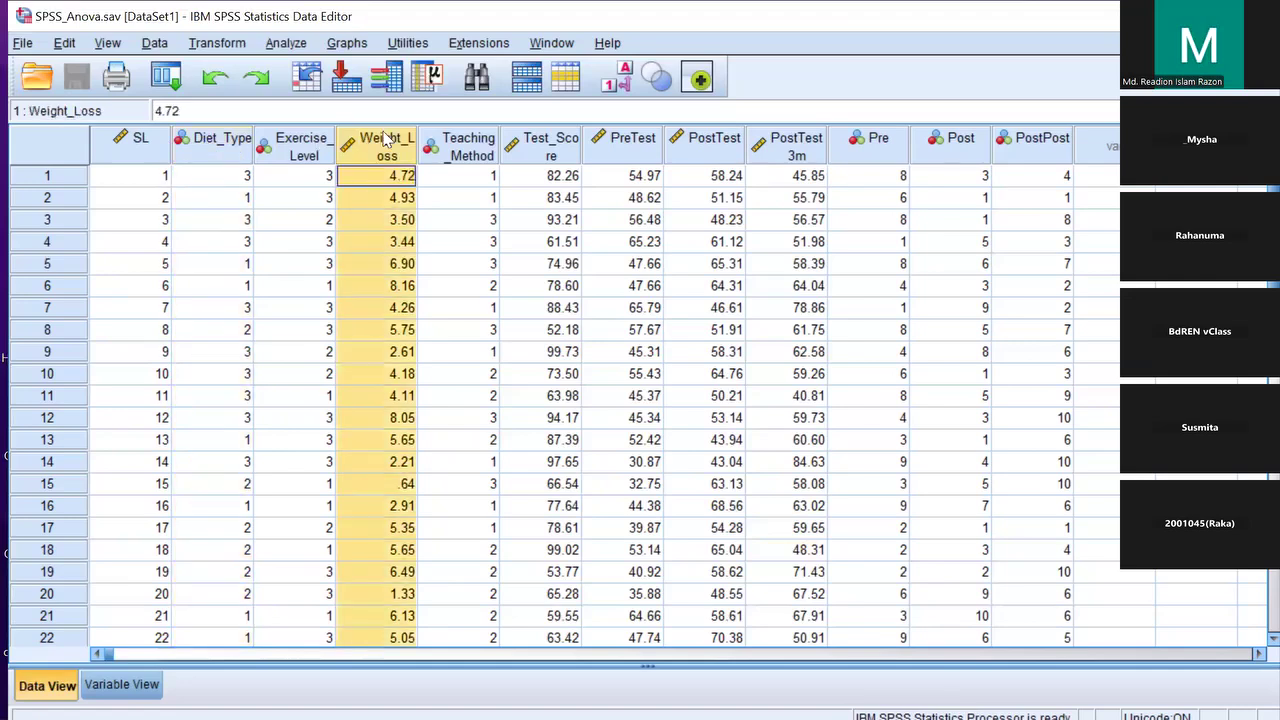
{"action": "left_click", "coordinate": [218, 144]}
{"action": "left_click", "coordinate": [390, 152]}
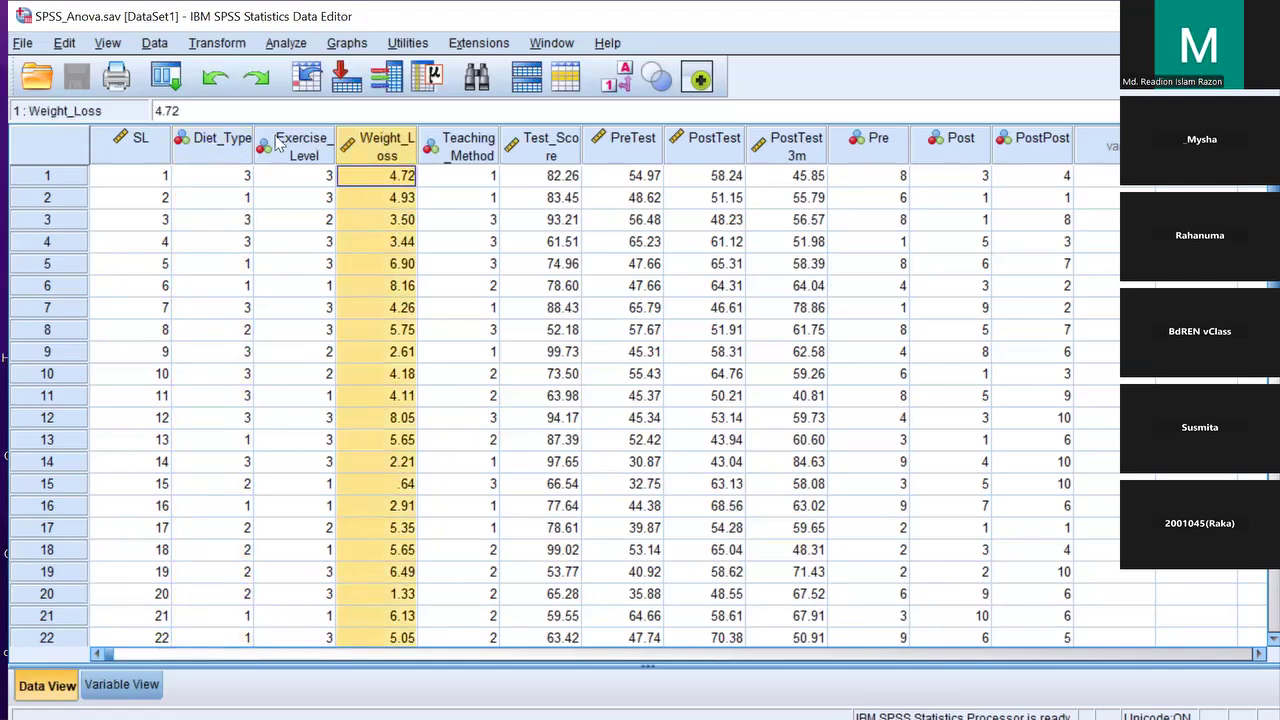
{"action": "left_click", "coordinate": [213, 143]}
{"action": "left_click", "coordinate": [139, 684]}
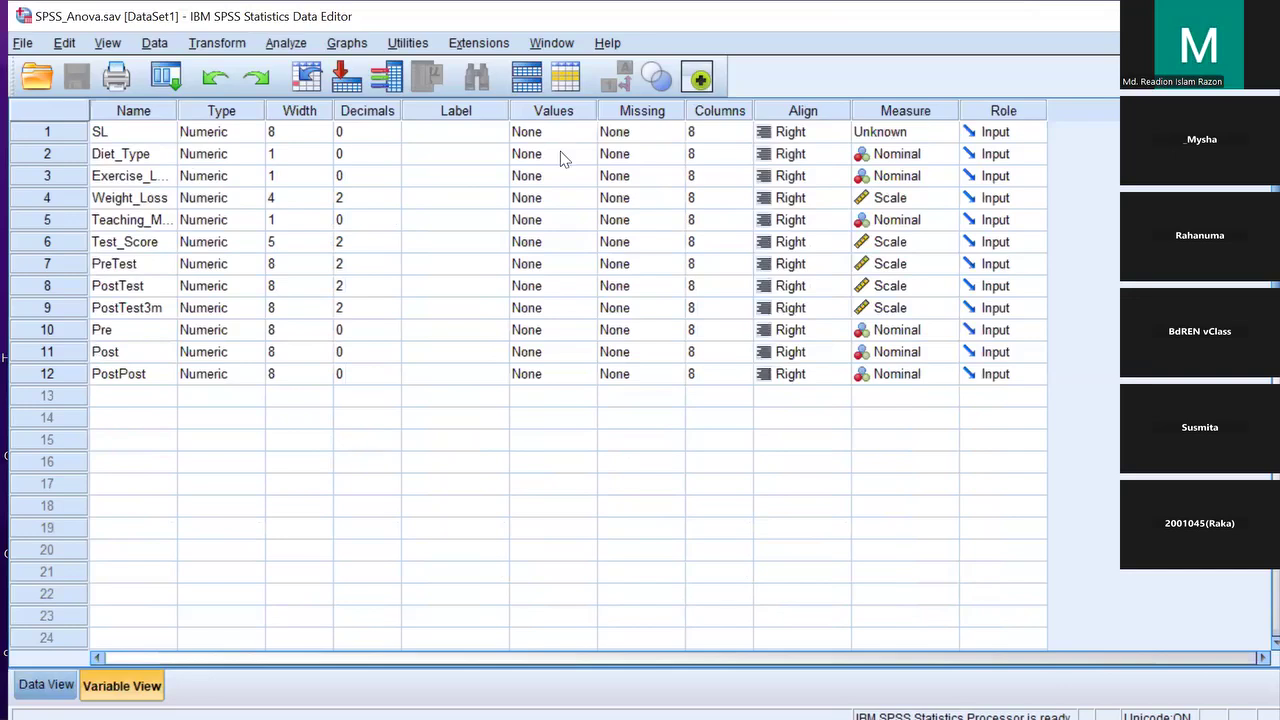
Open Diet_Type's value labels editor and add 1 = Low_carb
{"action": "left_click", "coordinate": [570, 157]}
{"action": "left_click", "coordinate": [584, 155]}
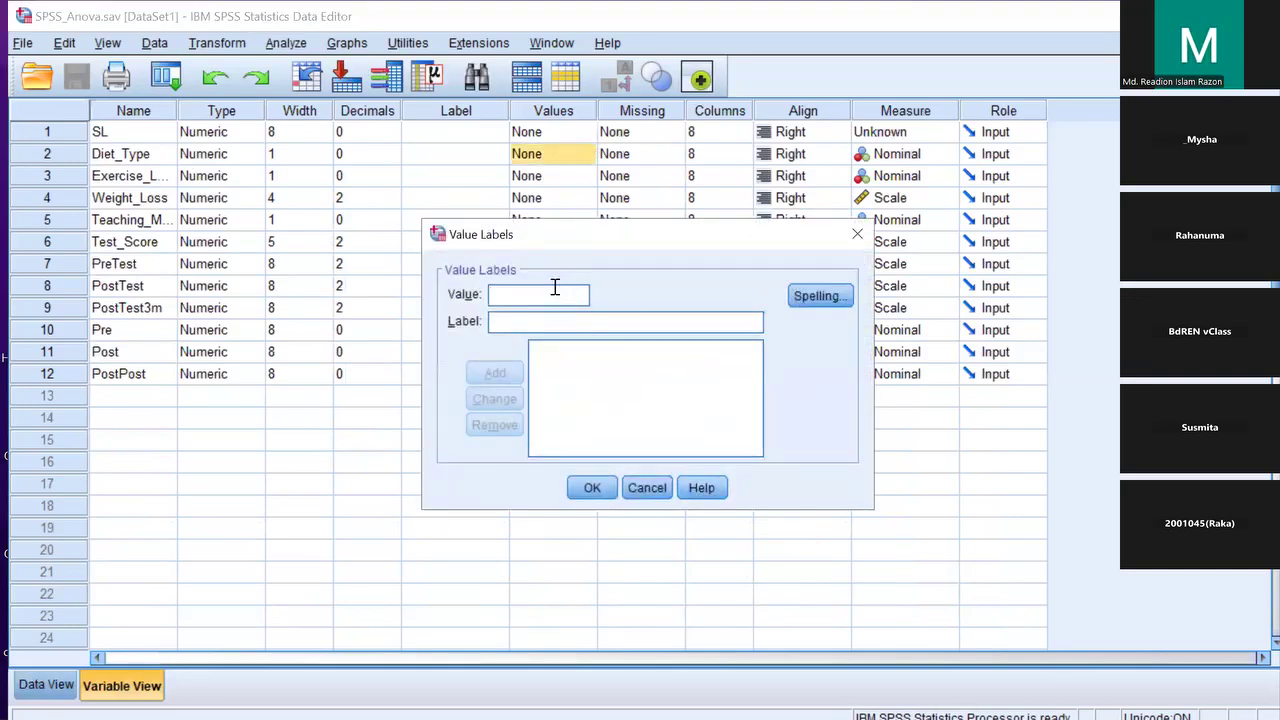
{"action": "type", "text": "1"}
{"action": "left_click", "coordinate": [525, 321]}
{"action": "type", "text": "Low"}
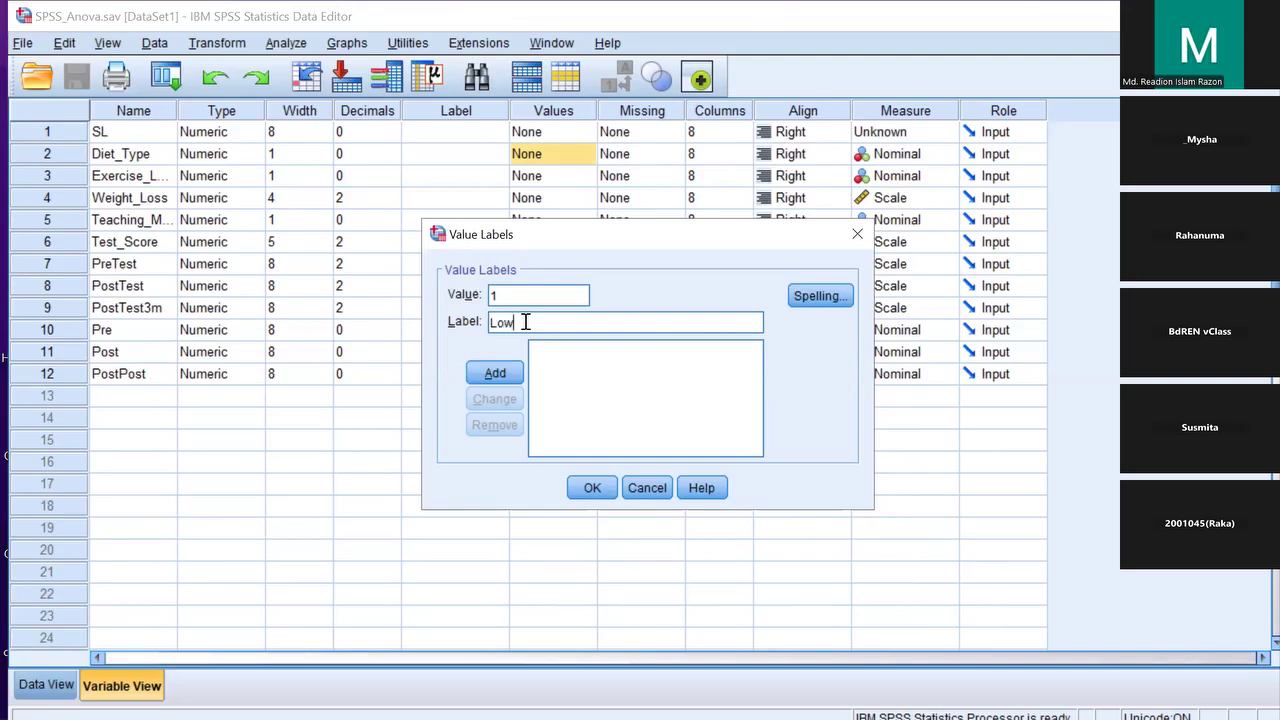
{"action": "type", "text": "_carb"}
{"action": "left_click", "coordinate": [495, 374]}
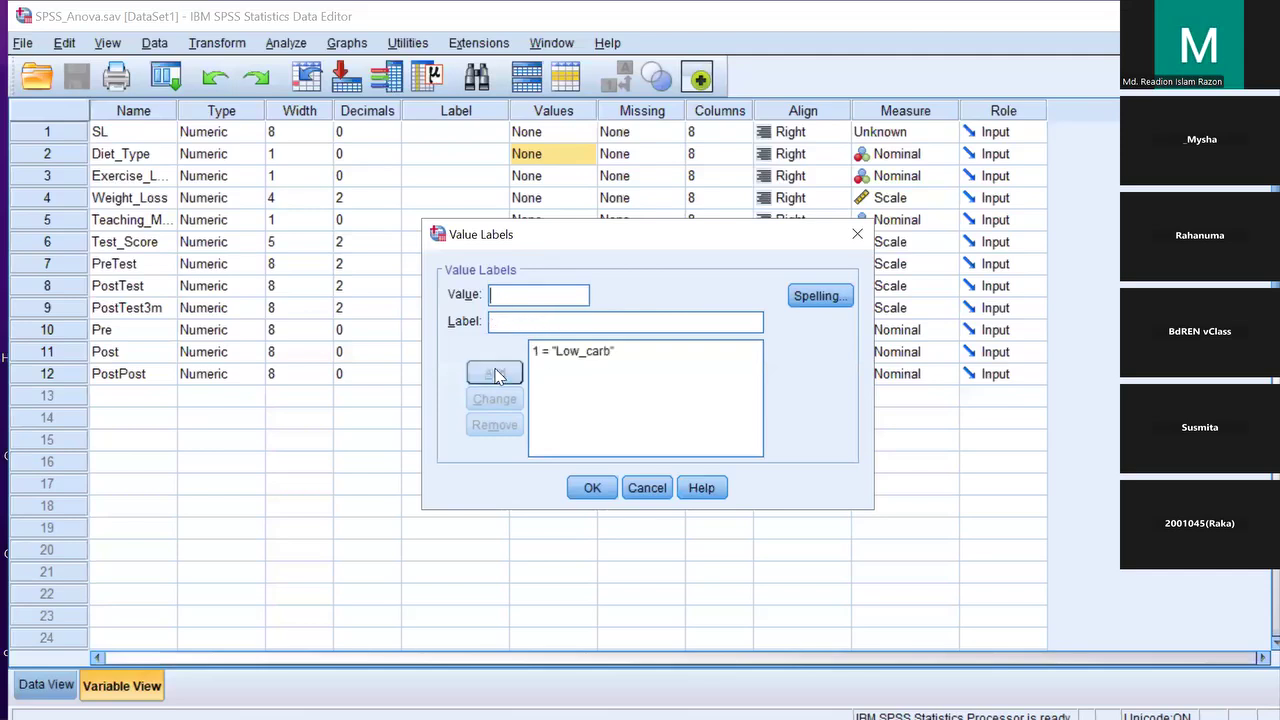
Add labels 2 = Vegetarian and 3 = Non_Veg, then confirm Diet_Type's value labels
{"action": "type", "text": "2"}
{"action": "type", "text": "V"}
{"action": "type", "text": "eg"}
{"action": "type", "text": "etae"}
{"action": "key", "text": "BackSpace"}
{"action": "key", "text": "BackSpace"}
{"action": "type", "text": "ari"}
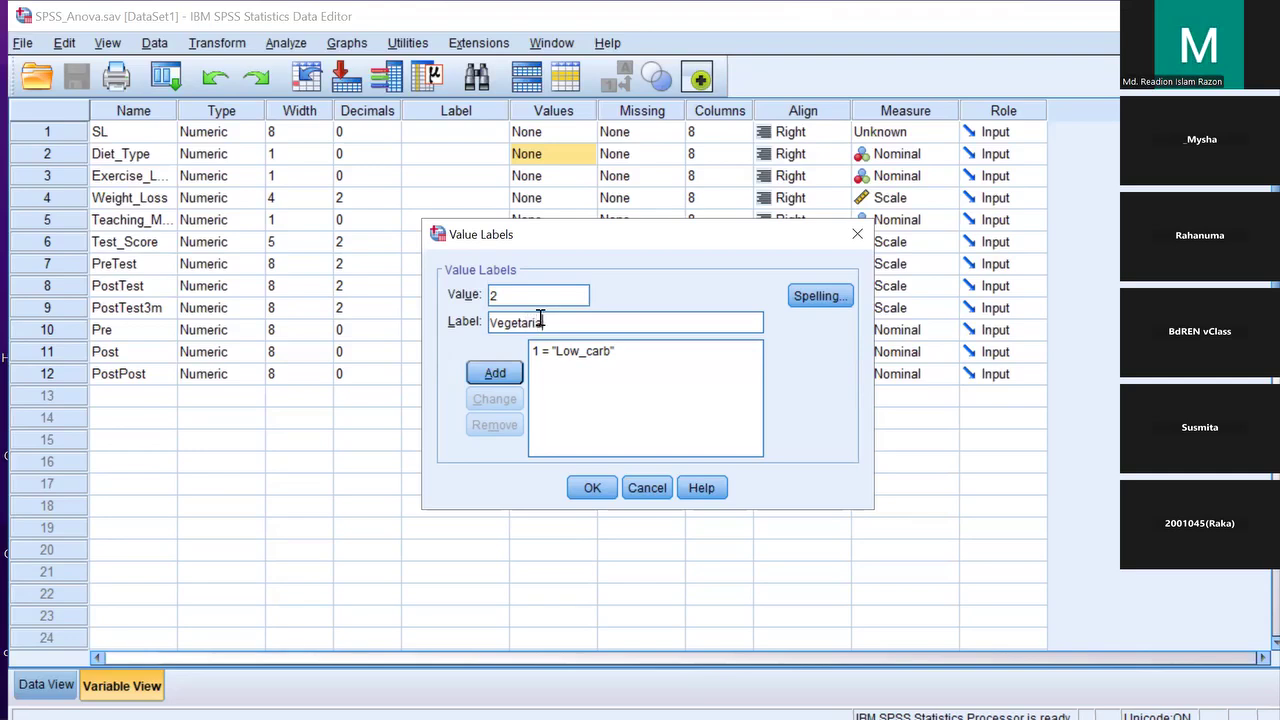
{"action": "type", "text": "an"}
{"action": "left_click", "coordinate": [494, 372]}
{"action": "type", "text": "3"}
{"action": "left_click", "coordinate": [519, 322]}
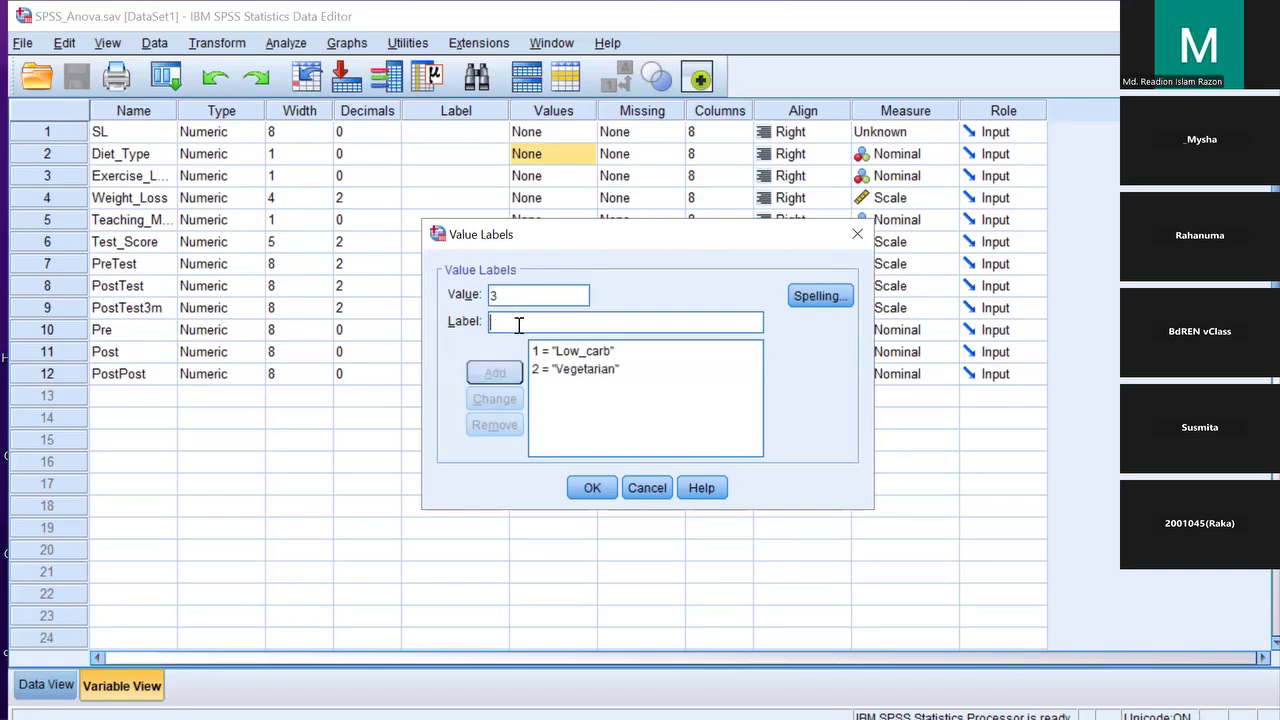
{"action": "type", "text": "Non"}
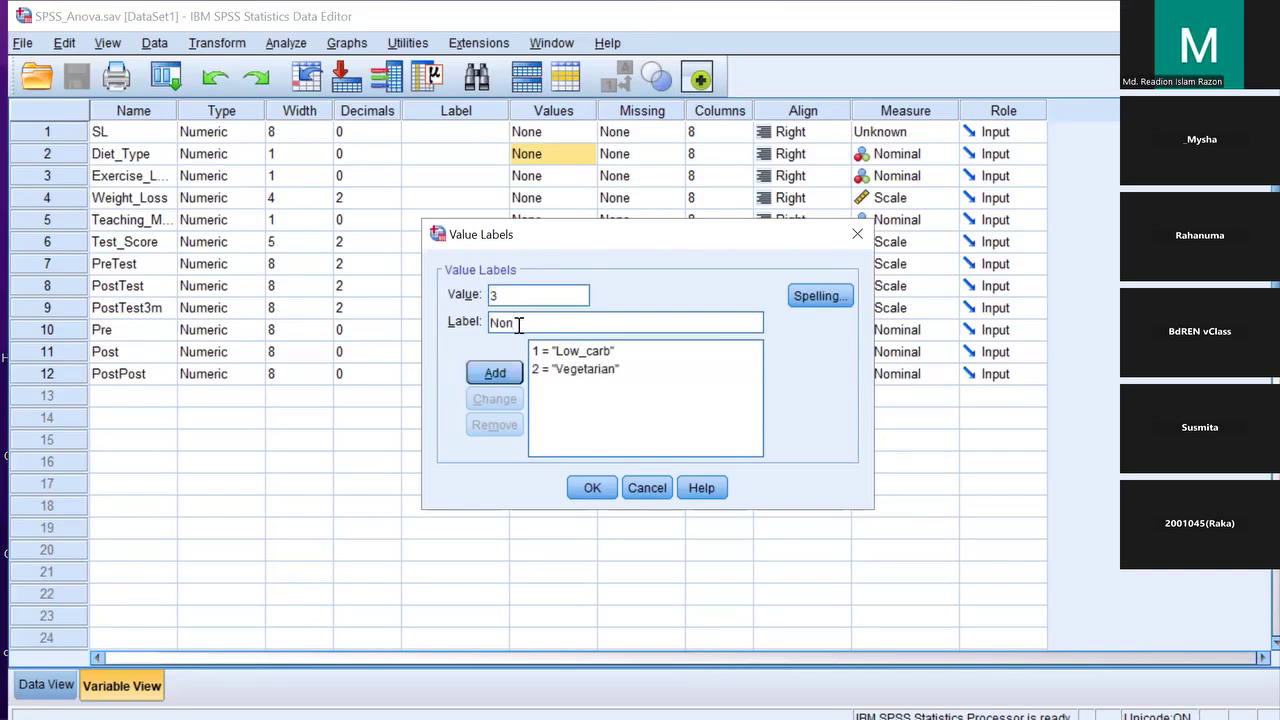
{"action": "type", "text": "_Veg"}
{"action": "left_click", "coordinate": [494, 373]}
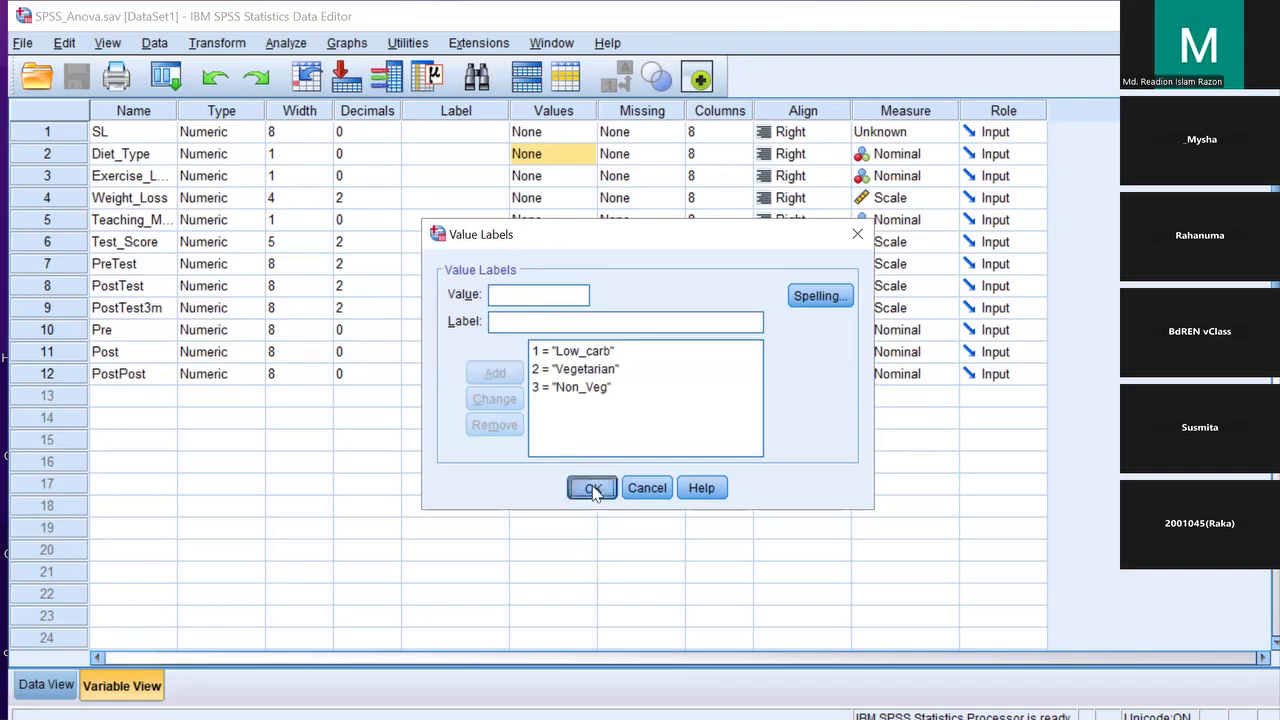
{"action": "left_click", "coordinate": [593, 489]}
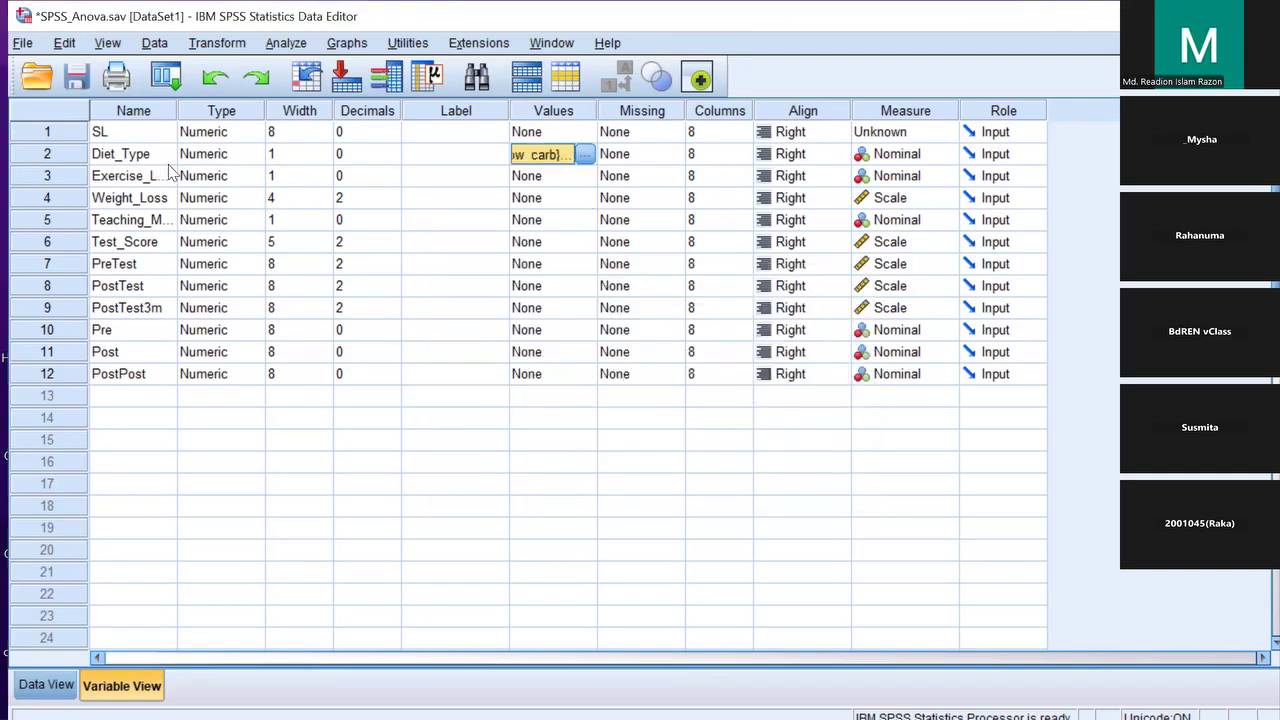
Select the Weight_Loss row, then reopen Diet_Type's value labels to review codes 1–3
{"action": "left_click", "coordinate": [119, 200]}
{"action": "left_click", "coordinate": [68, 203]}
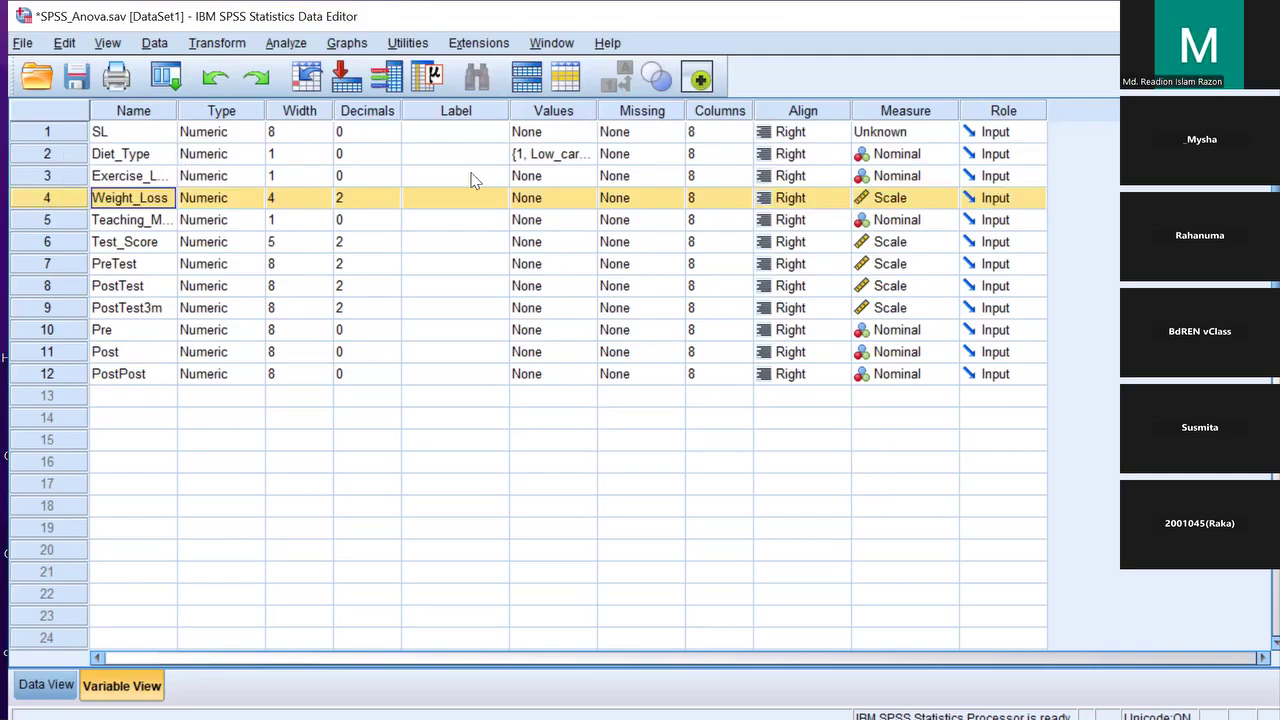
{"action": "left_click", "coordinate": [541, 158]}
{"action": "left_click", "coordinate": [585, 155]}
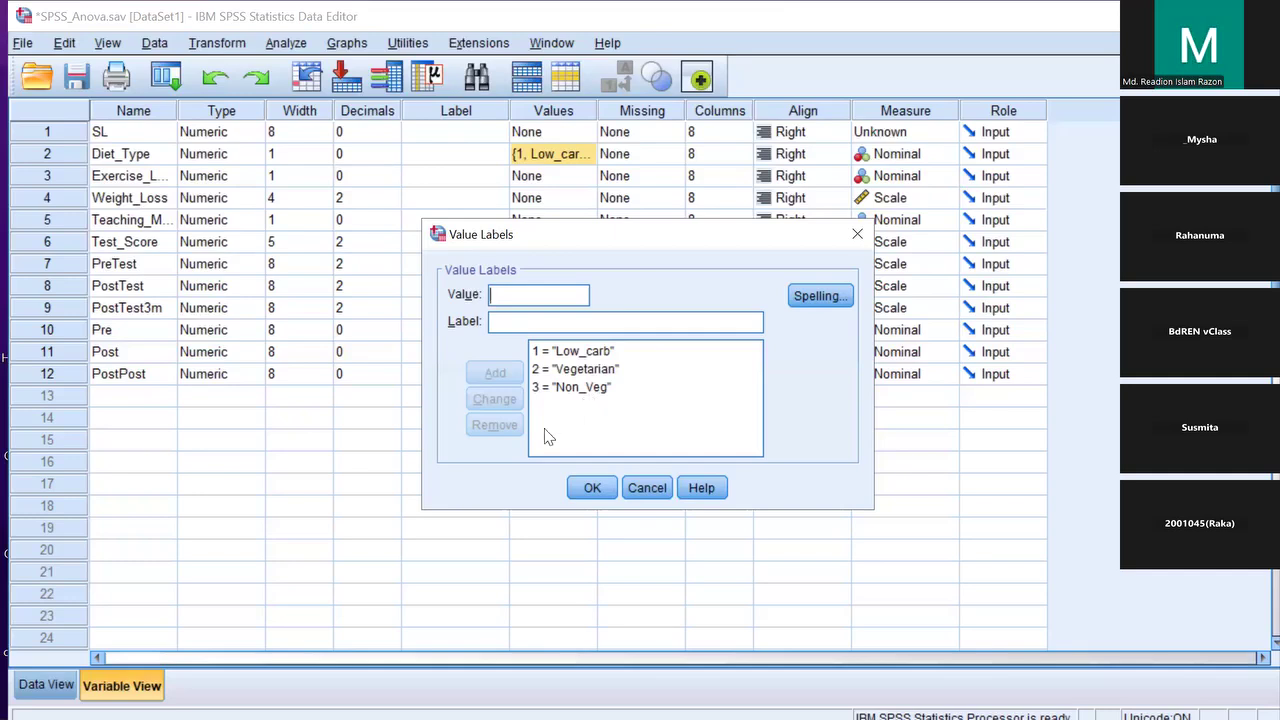
Close Diet_Type's value labels unchanged and select the Diet_Type and Weight_Loss variable rows
{"action": "left_click", "coordinate": [588, 488]}
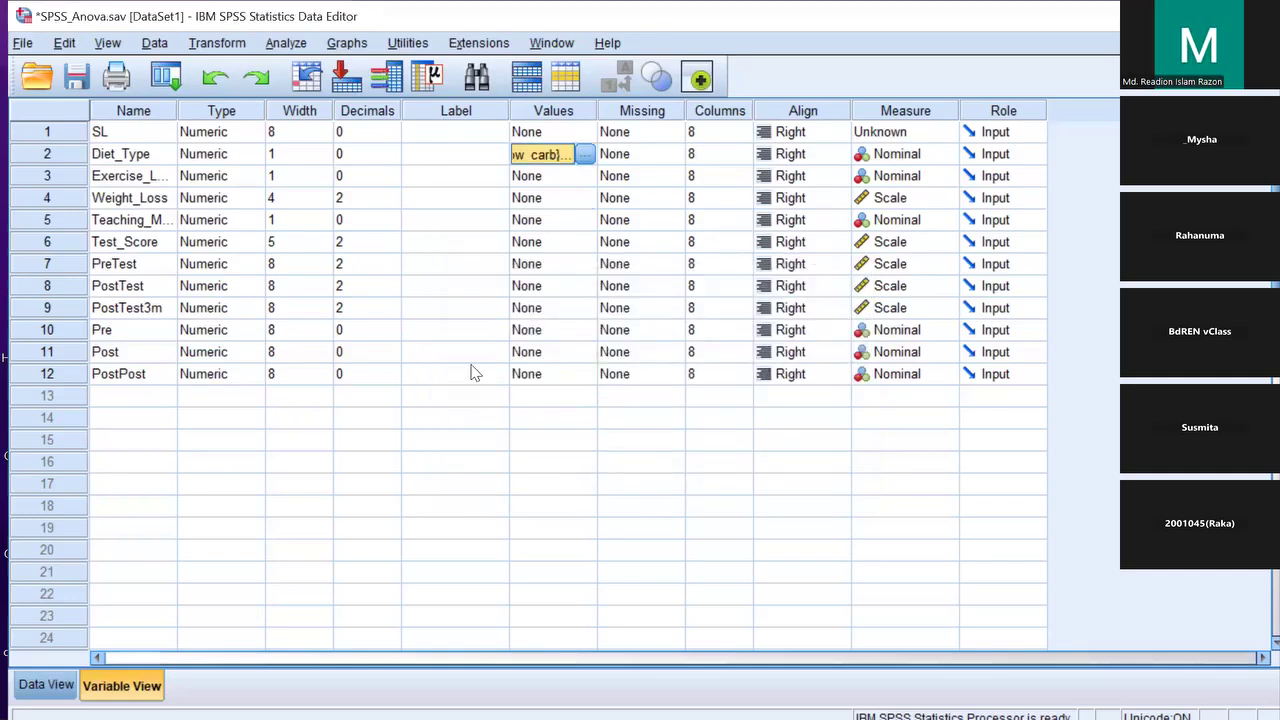
{"action": "left_click", "coordinate": [44, 153]}
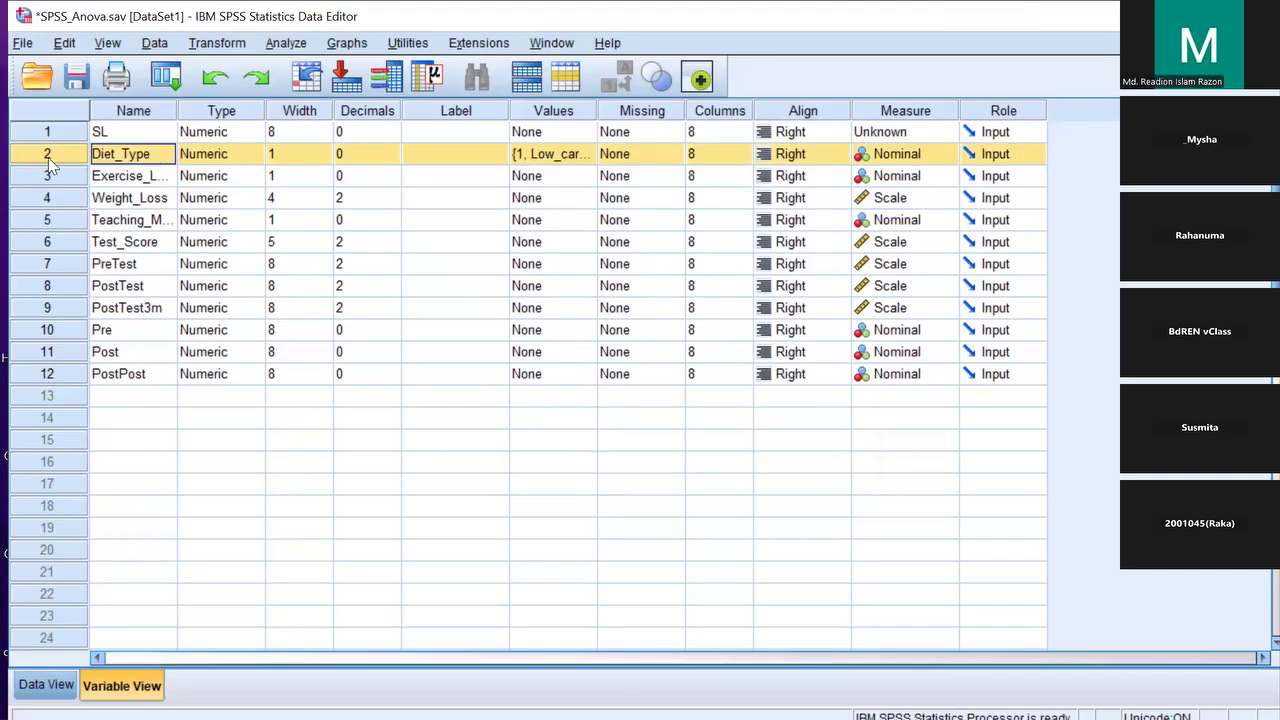
{"action": "left_click", "coordinate": [68, 196]}
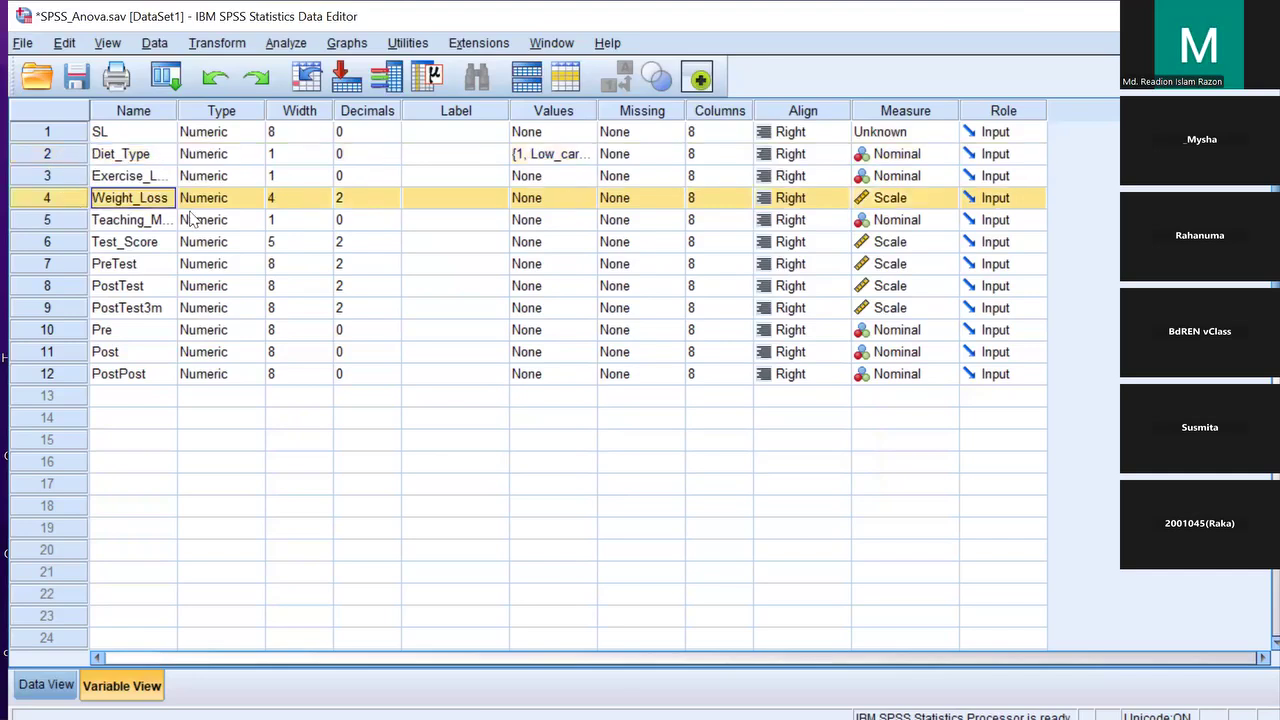
{"action": "left_click", "coordinate": [146, 160]}
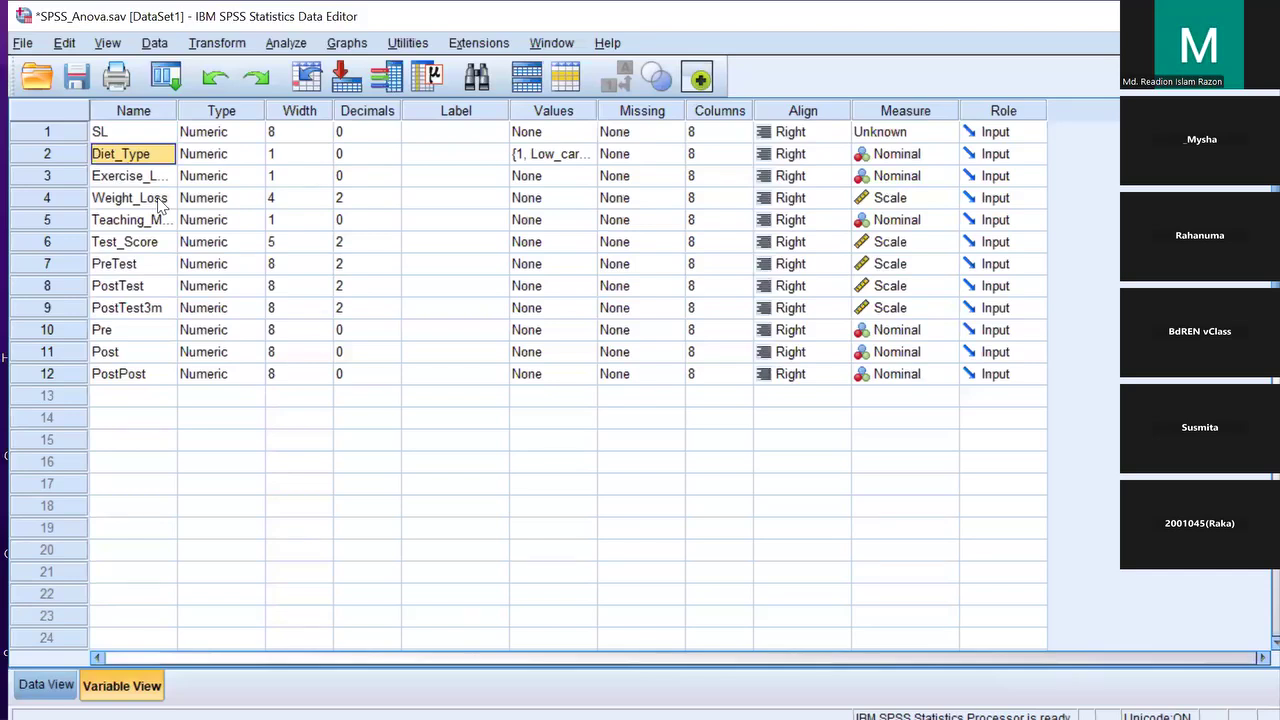
{"action": "left_click", "coordinate": [36, 152]}
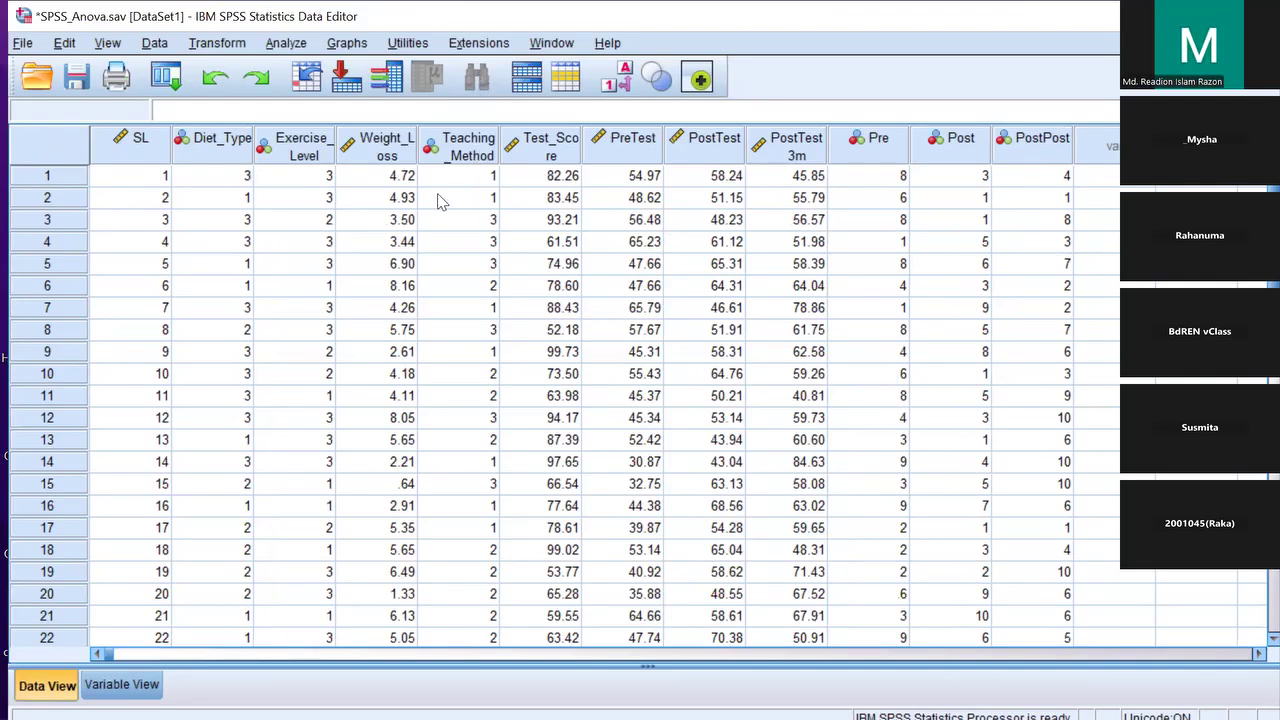
Choose Analyze > Compare Means > One-Way ANOVA
{"action": "left_click", "coordinate": [287, 43]}
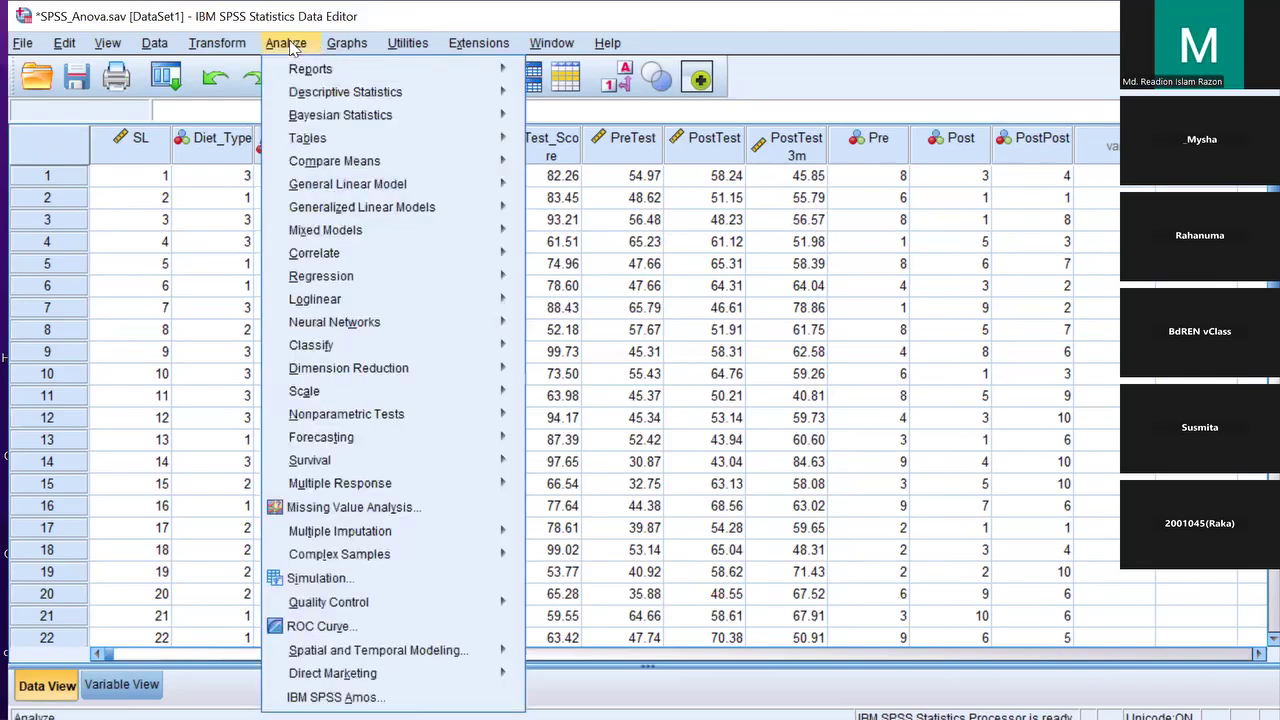
{"action": "mouse_move", "coordinate": [322, 172]}
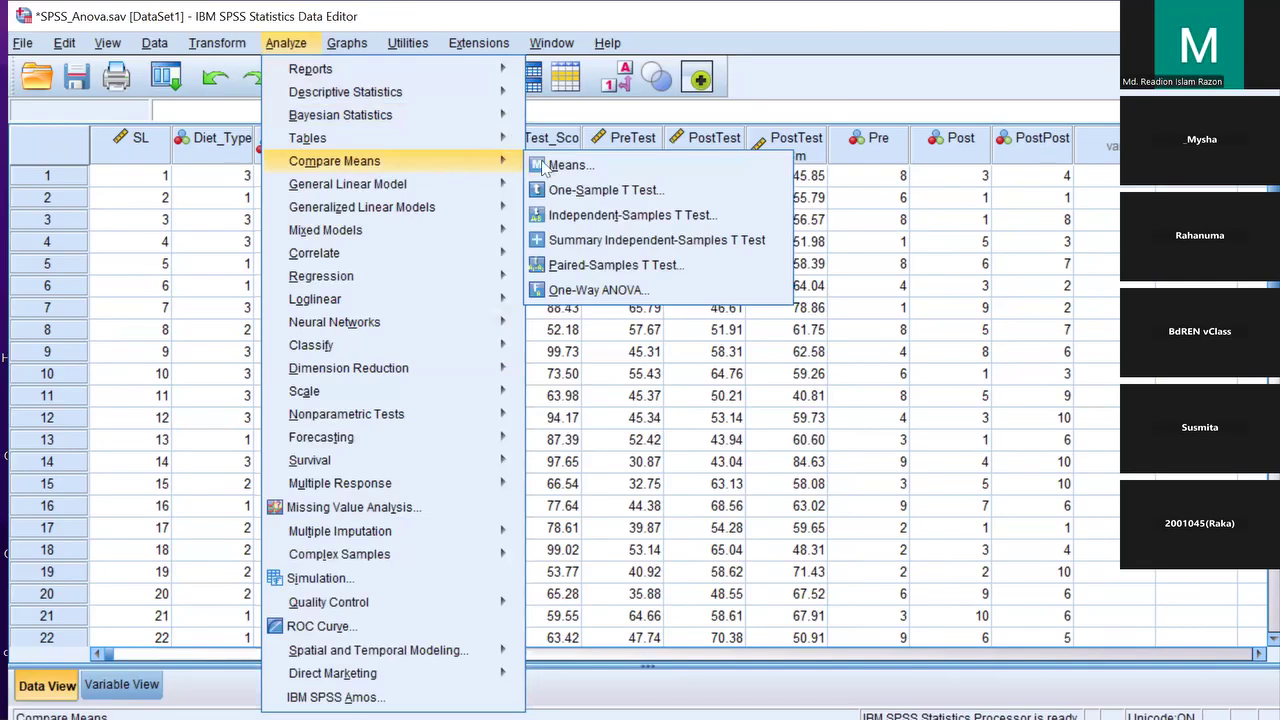
{"action": "left_click", "coordinate": [678, 299]}
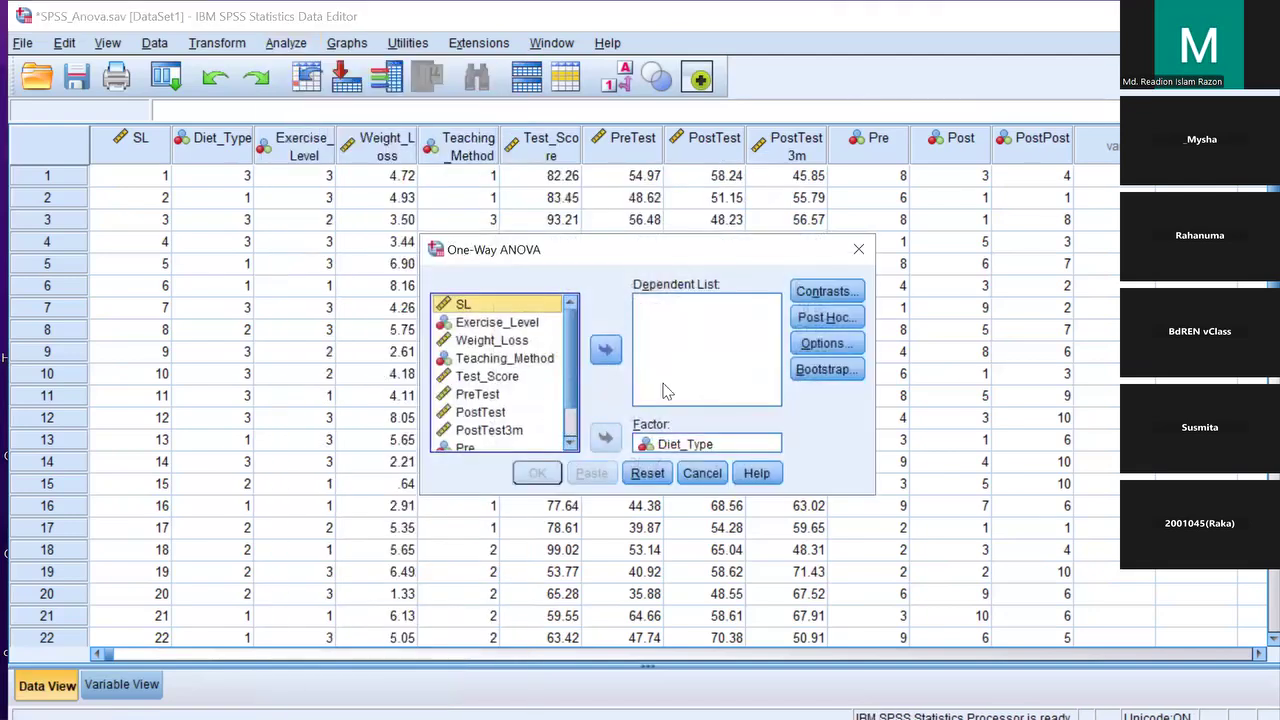
Reset the One-Way ANOVA dialog, then set Weight_Loss as dependent and Diet_Type as factor
{"action": "left_click", "coordinate": [651, 476]}
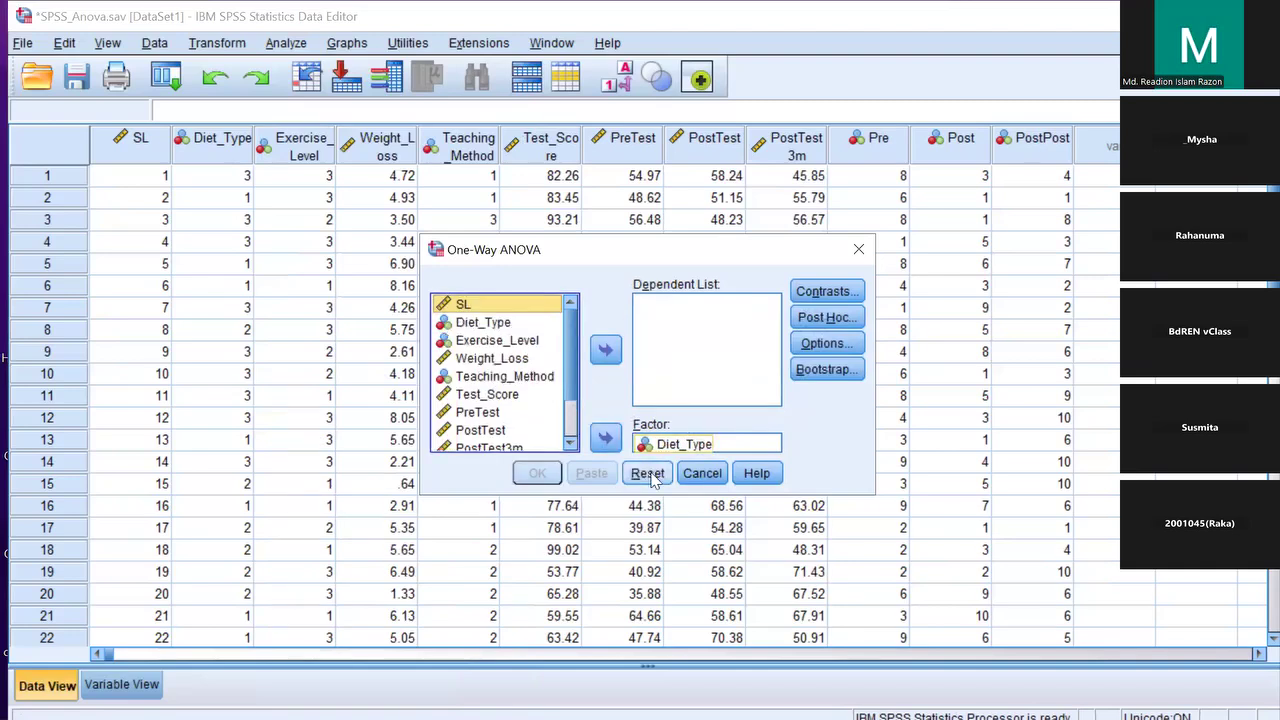
{"action": "left_click", "coordinate": [650, 475]}
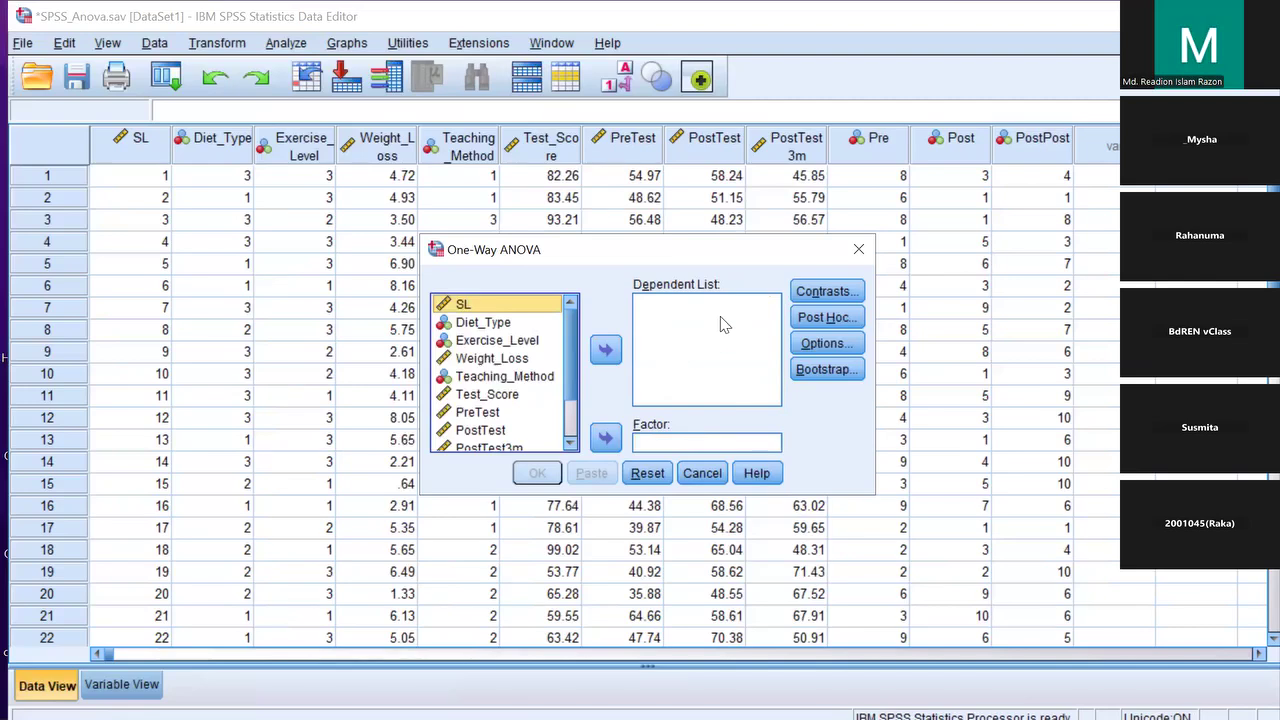
{"action": "left_click_drag", "start_coordinate": [515, 359], "coordinate": [675, 330]}
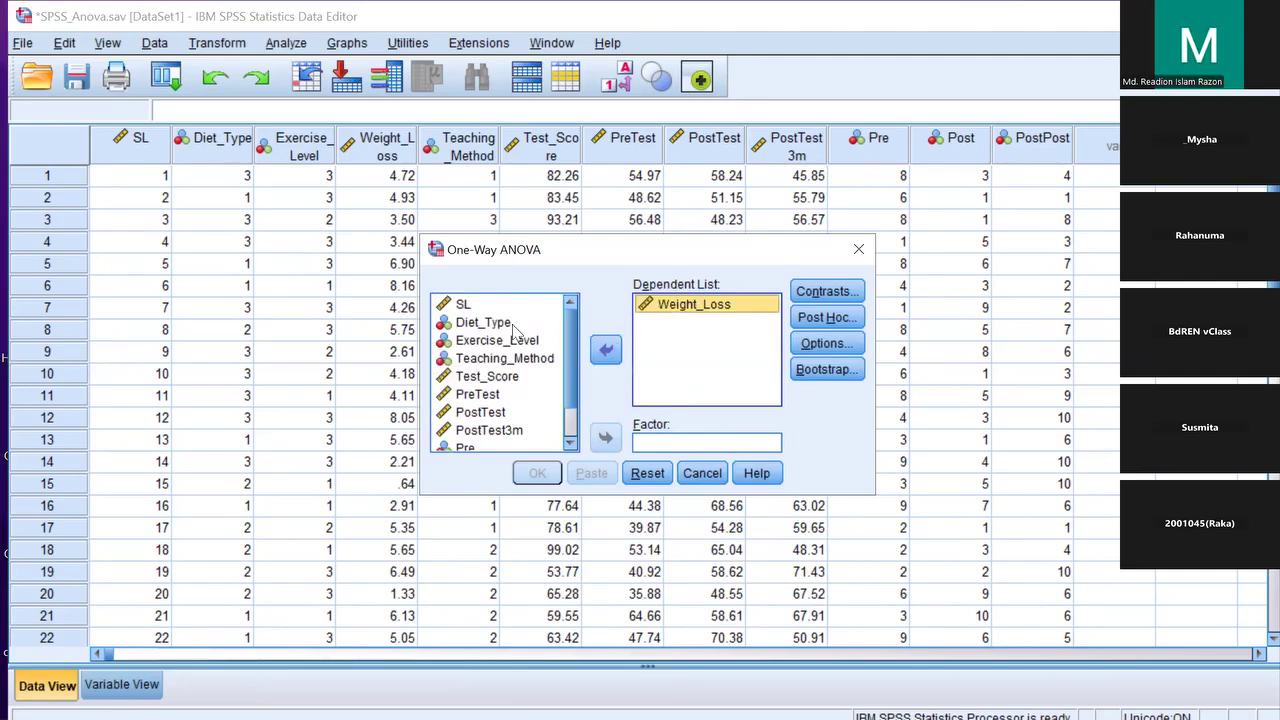
{"action": "left_click", "coordinate": [488, 334]}
{"action": "left_click_drag", "start_coordinate": [488, 324], "coordinate": [740, 444]}
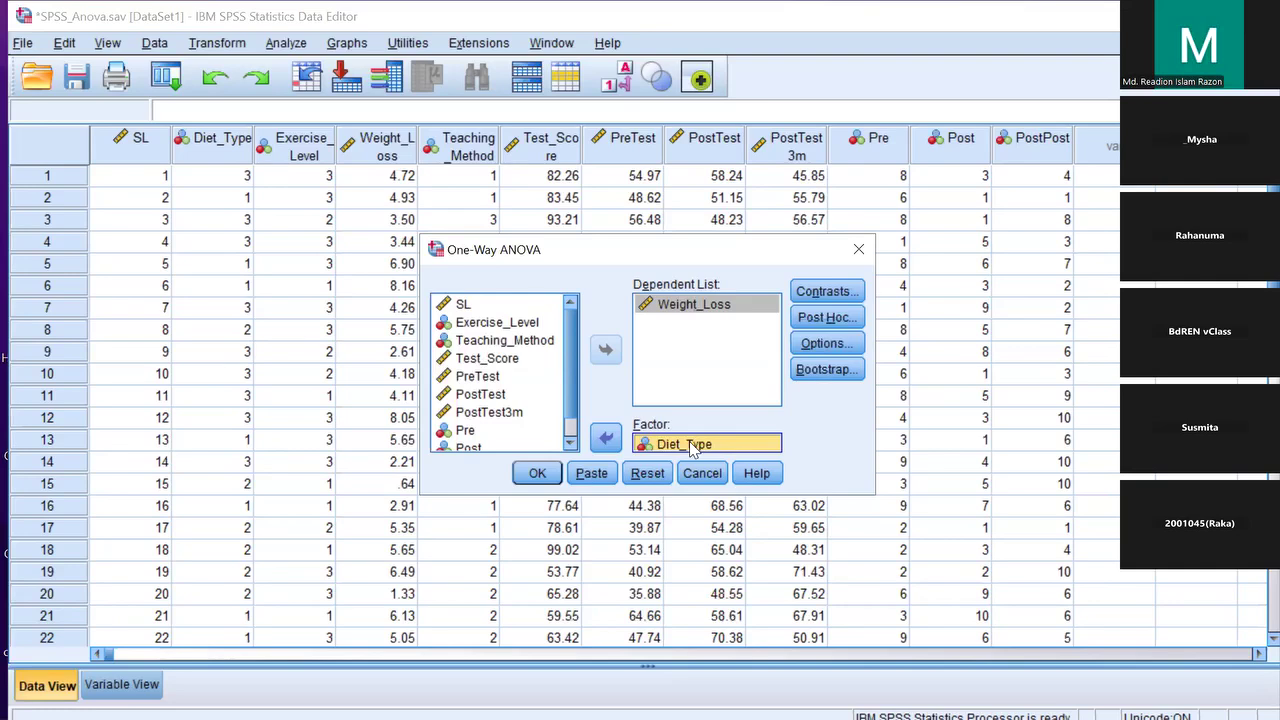
Tick Tukey as the post hoc test, then close the One-Way ANOVA dialog
{"action": "left_click", "coordinate": [818, 317]}
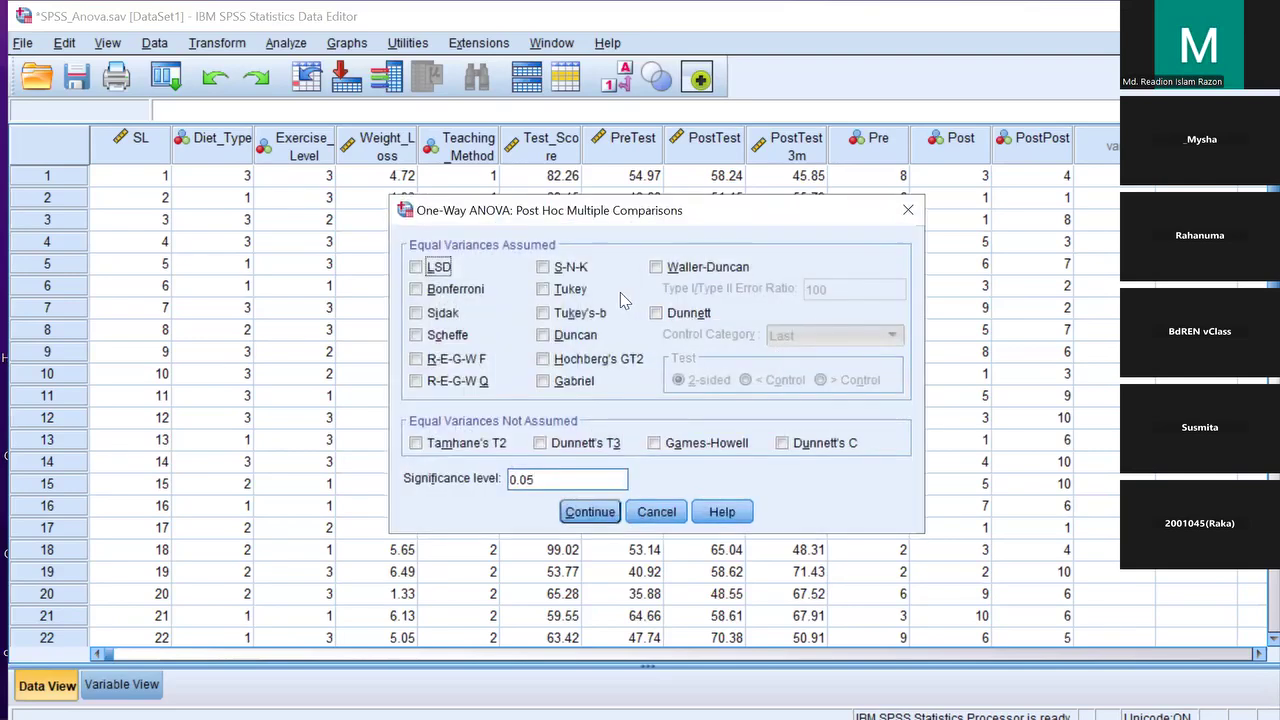
{"action": "left_click", "coordinate": [558, 292]}
{"action": "left_click", "coordinate": [590, 512]}
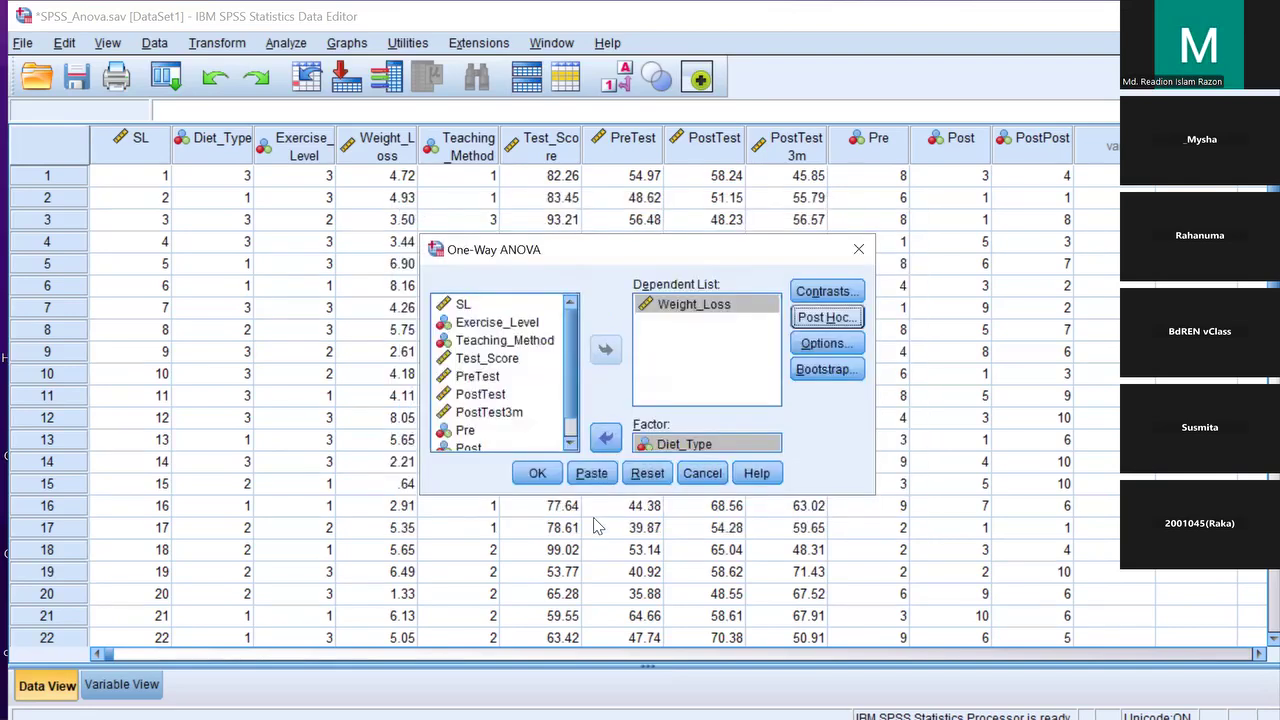
{"action": "left_click", "coordinate": [858, 249]}
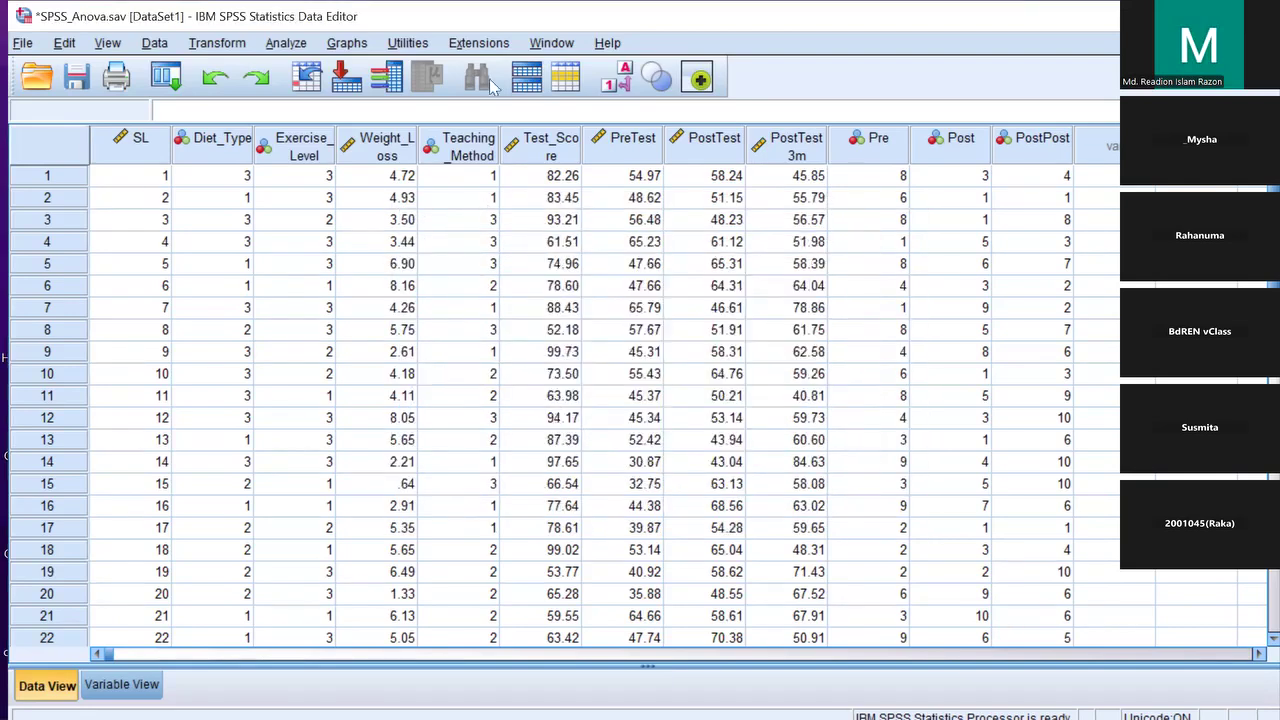
Reopen One-Way ANOVA from Compare Means and check Weight_Loss as dependent, Diet_Type as factor
{"action": "left_click", "coordinate": [288, 44]}
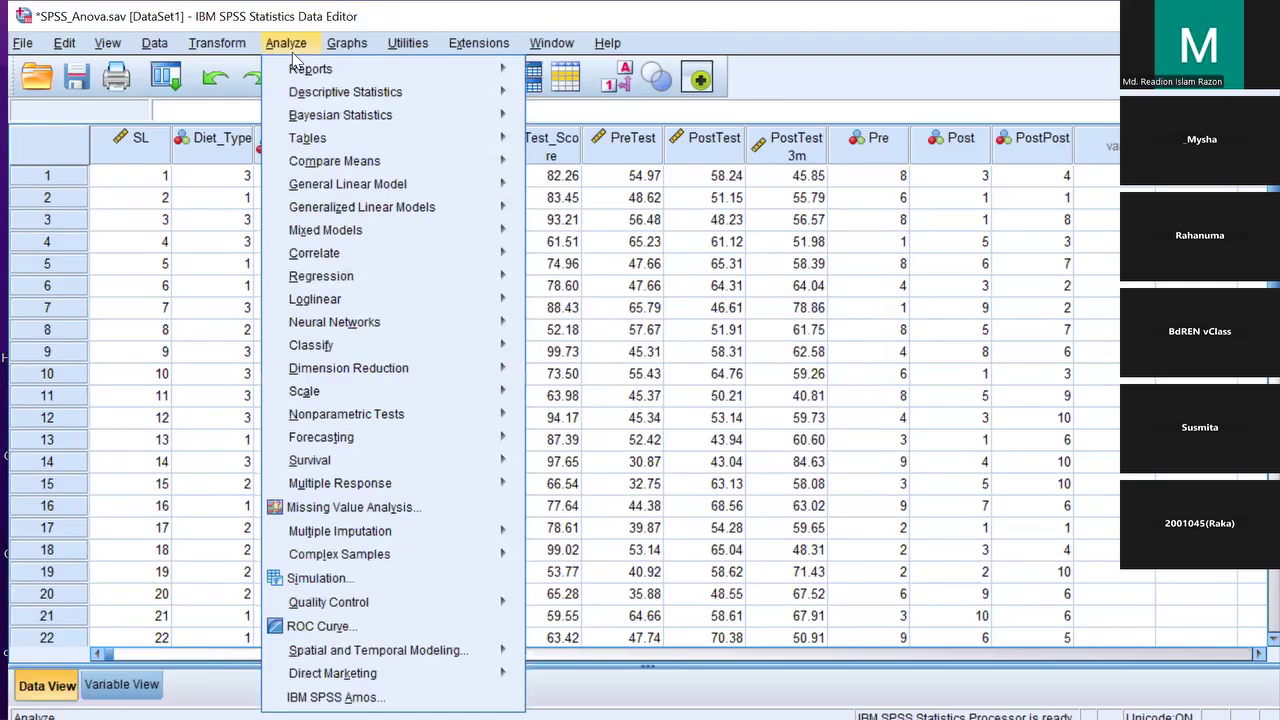
{"action": "mouse_move", "coordinate": [453, 157]}
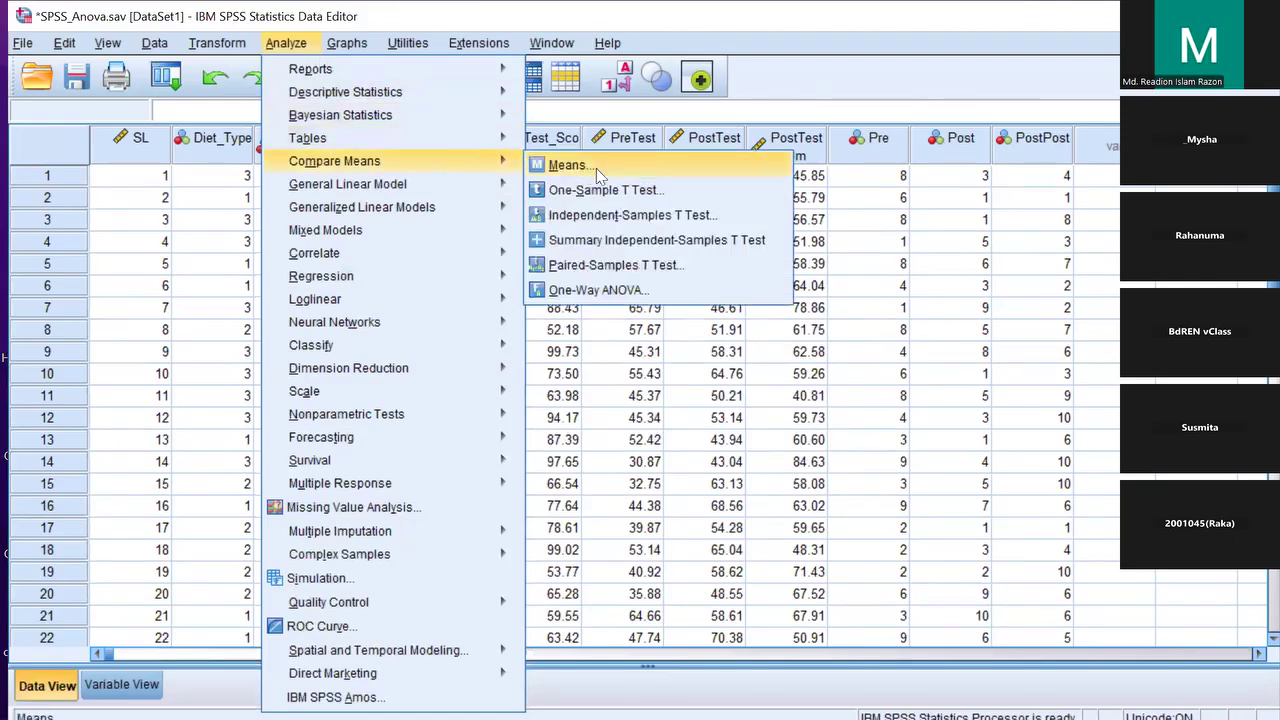
{"action": "left_click", "coordinate": [598, 289]}
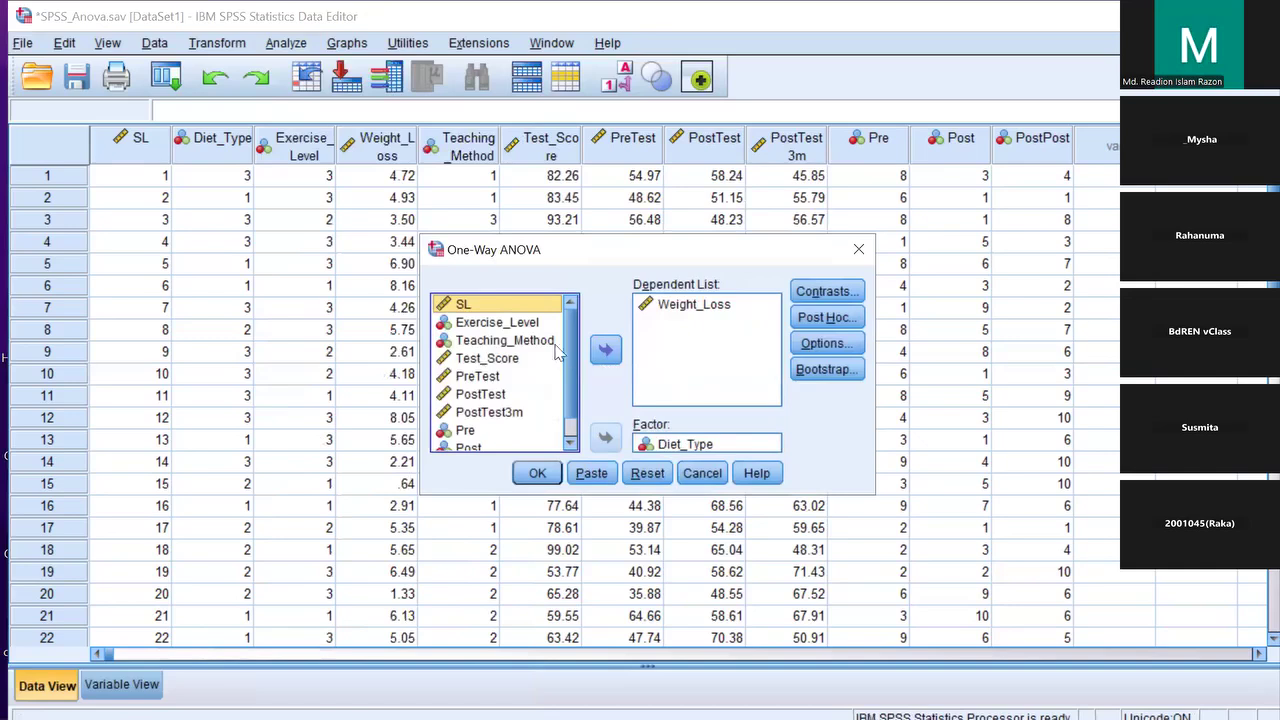
{"action": "left_click", "coordinate": [662, 306]}
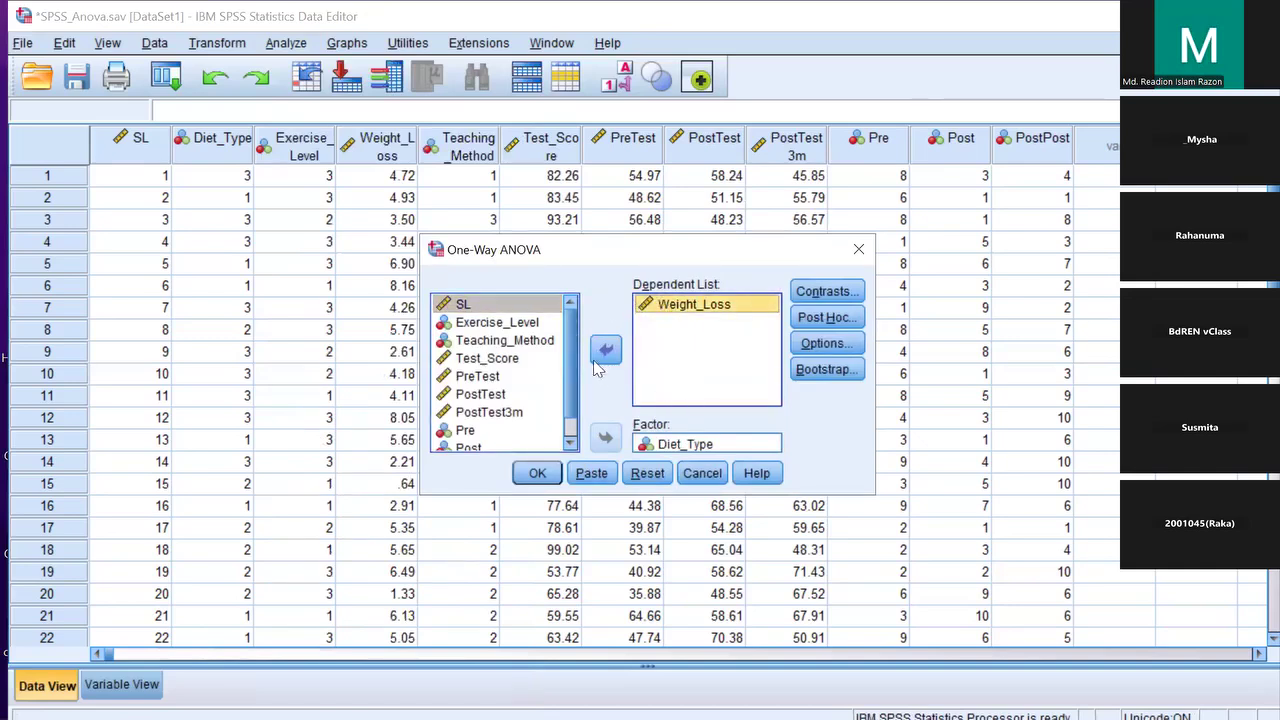
{"action": "left_click", "coordinate": [719, 448]}
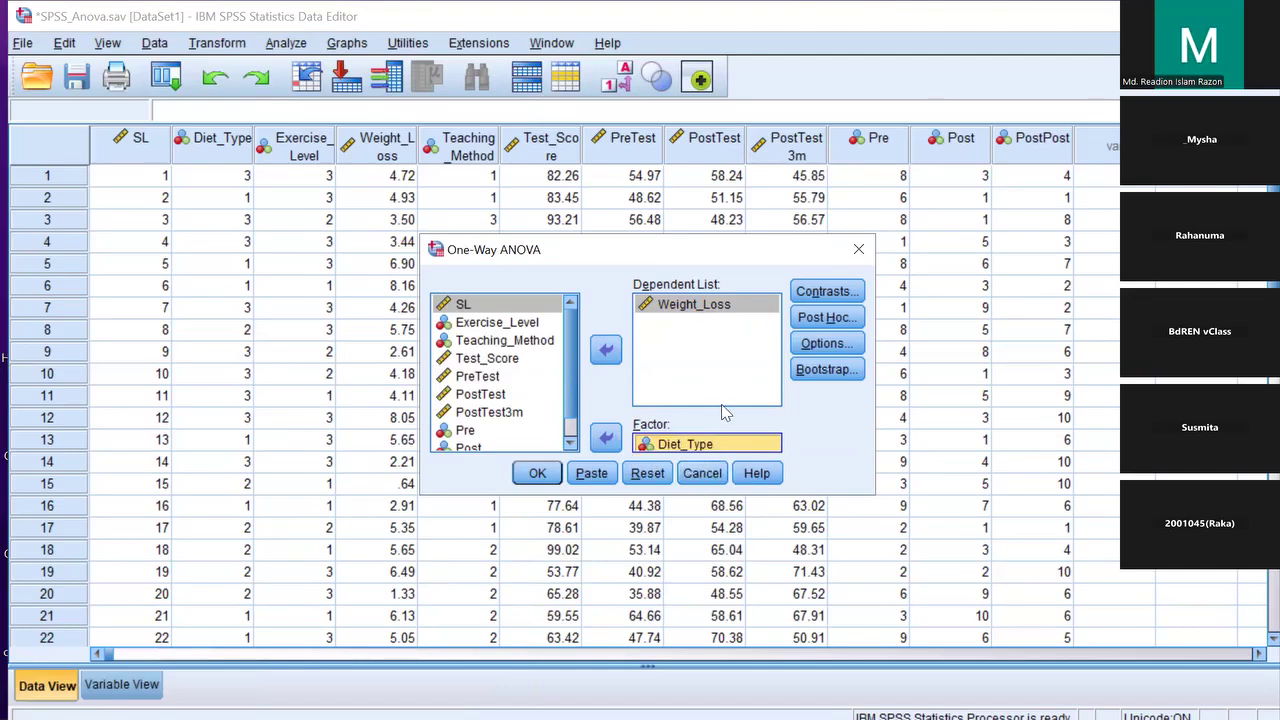
Confirm Tukey post hoc and tick Descriptive under Options for the Weight_Loss by Diet_Type ANOVA
{"action": "left_click", "coordinate": [822, 317]}
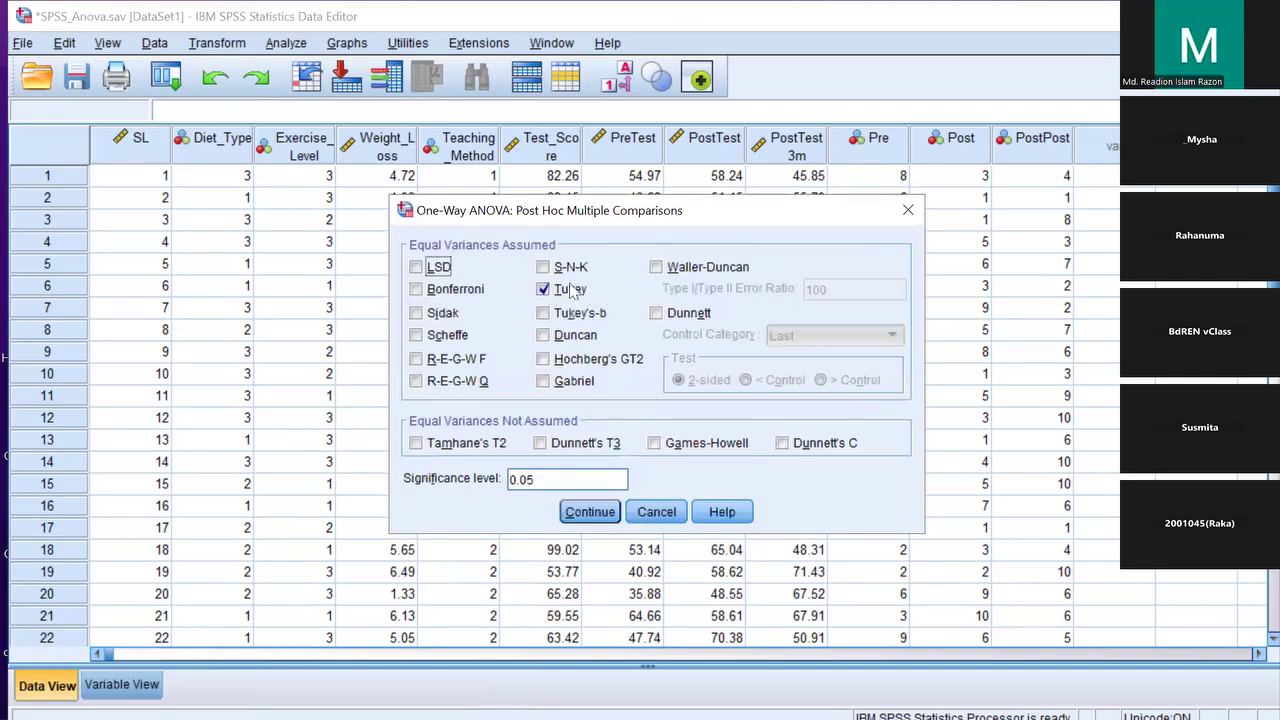
{"action": "left_click", "coordinate": [614, 515]}
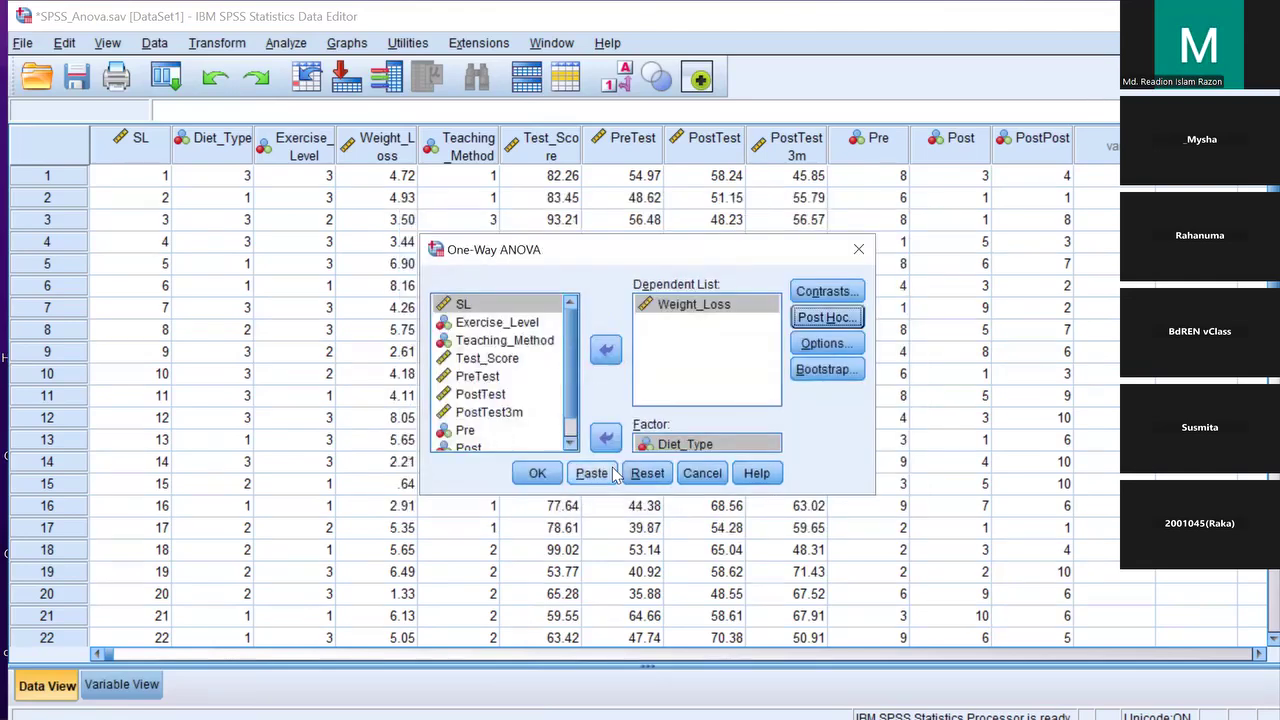
{"action": "left_click", "coordinate": [814, 346]}
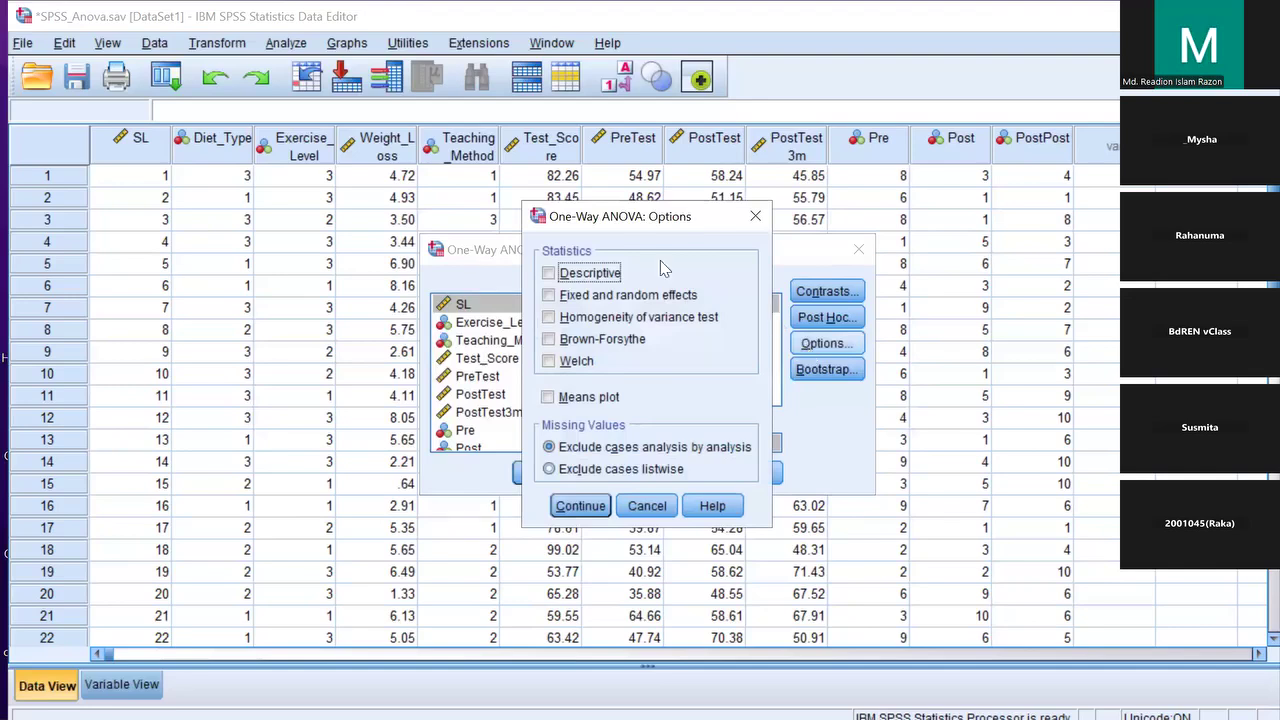
{"action": "left_click", "coordinate": [549, 273]}
{"action": "left_click", "coordinate": [588, 508]}
Run the ANOVA and scroll the Viewer output to select the Tukey Multiple Comparisons table
{"action": "key", "text": "Return"}
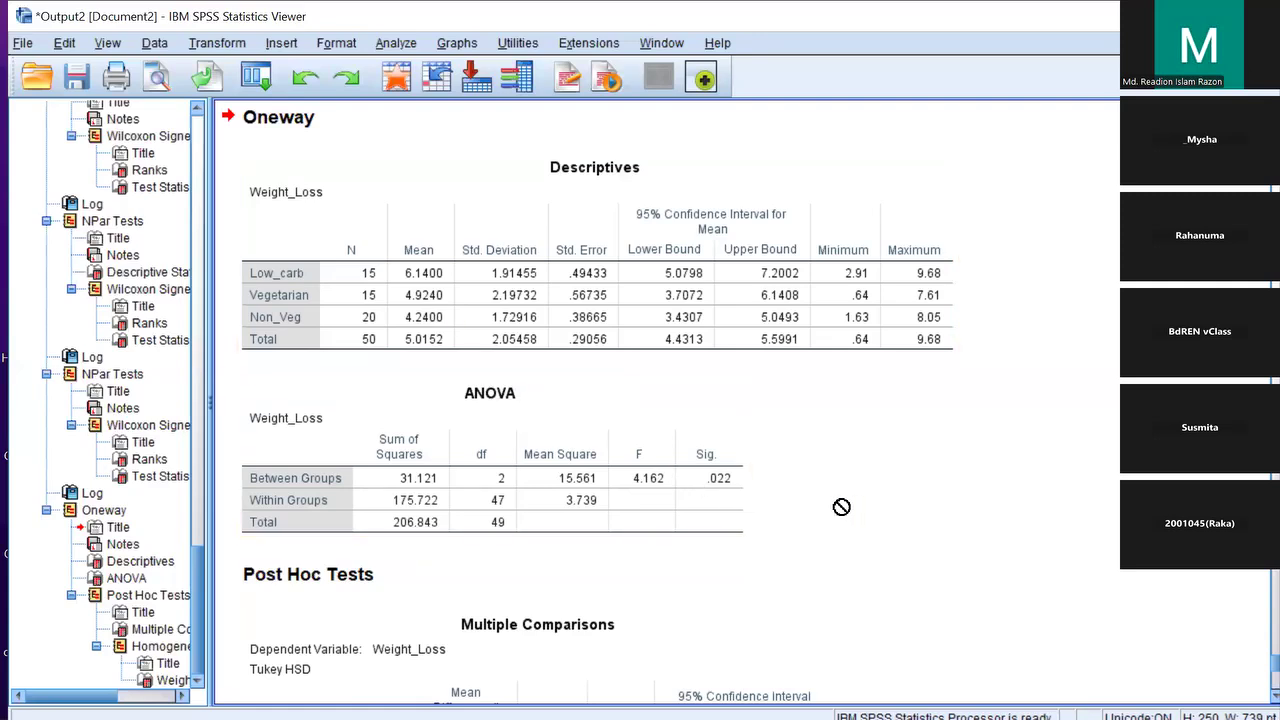
{"action": "scroll", "coordinate": [748, 378], "scroll_direction": "down", "scroll_amount": 3}
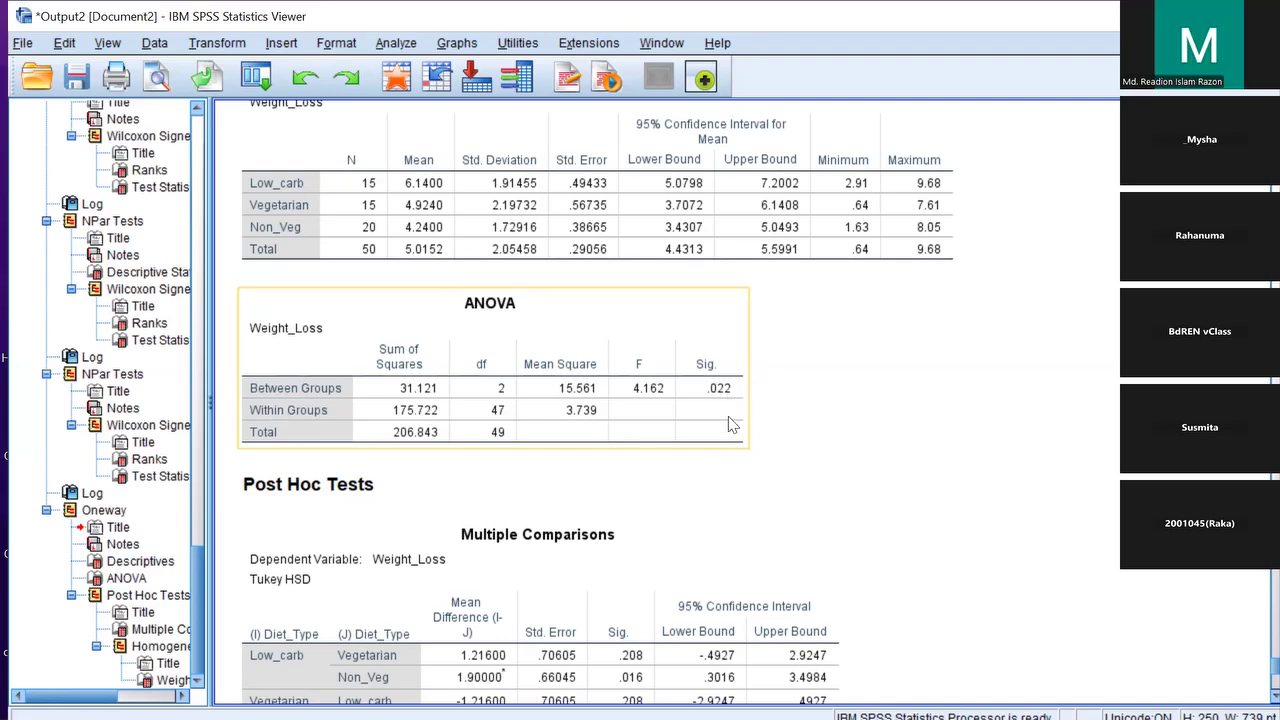
{"action": "scroll", "coordinate": [730, 424], "scroll_direction": "down", "scroll_amount": 3}
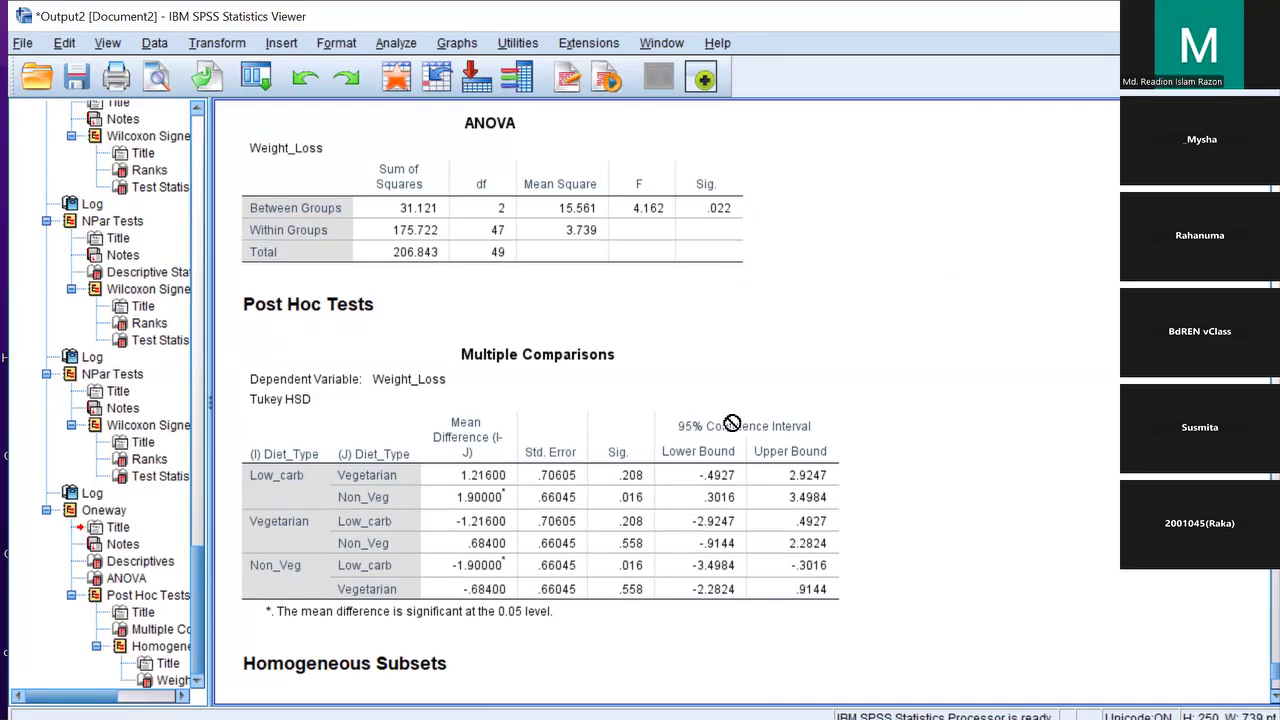
{"action": "left_click", "coordinate": [731, 424]}
{"action": "scroll", "coordinate": [863, 554], "scroll_direction": "down", "scroll_amount": 5}
{"action": "scroll", "coordinate": [913, 522], "scroll_direction": "up", "scroll_amount": 3}
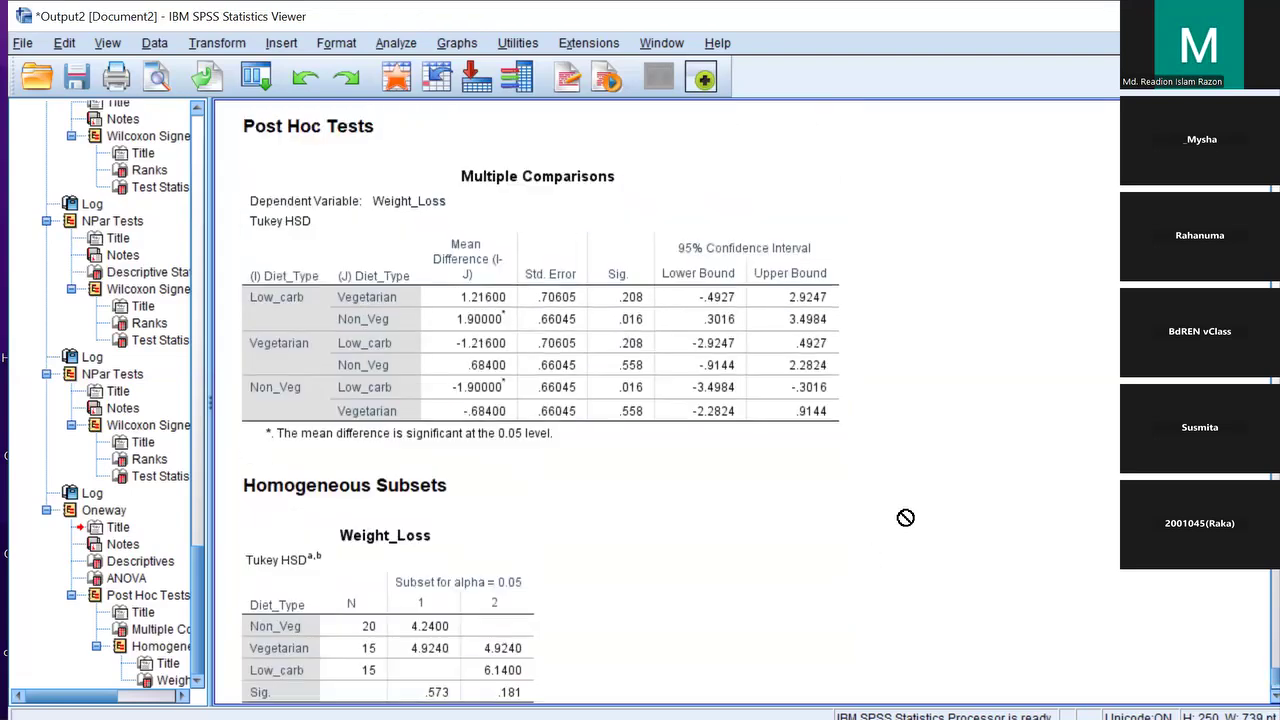
{"action": "scroll", "coordinate": [905, 517], "scroll_direction": "up", "scroll_amount": 2}
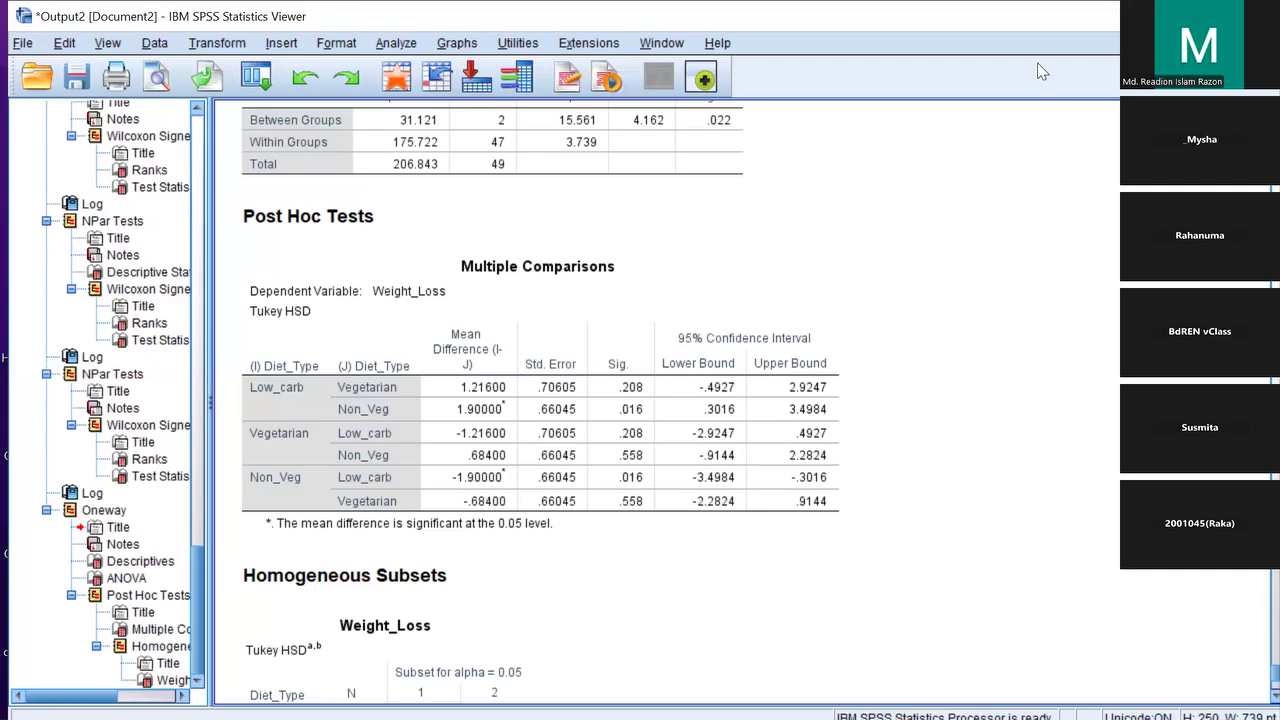
Minimize the Viewer, select the Diet_Type and Exercise_Level columns, and switch to Variable View
{"action": "left_click", "coordinate": [1160, 16]}
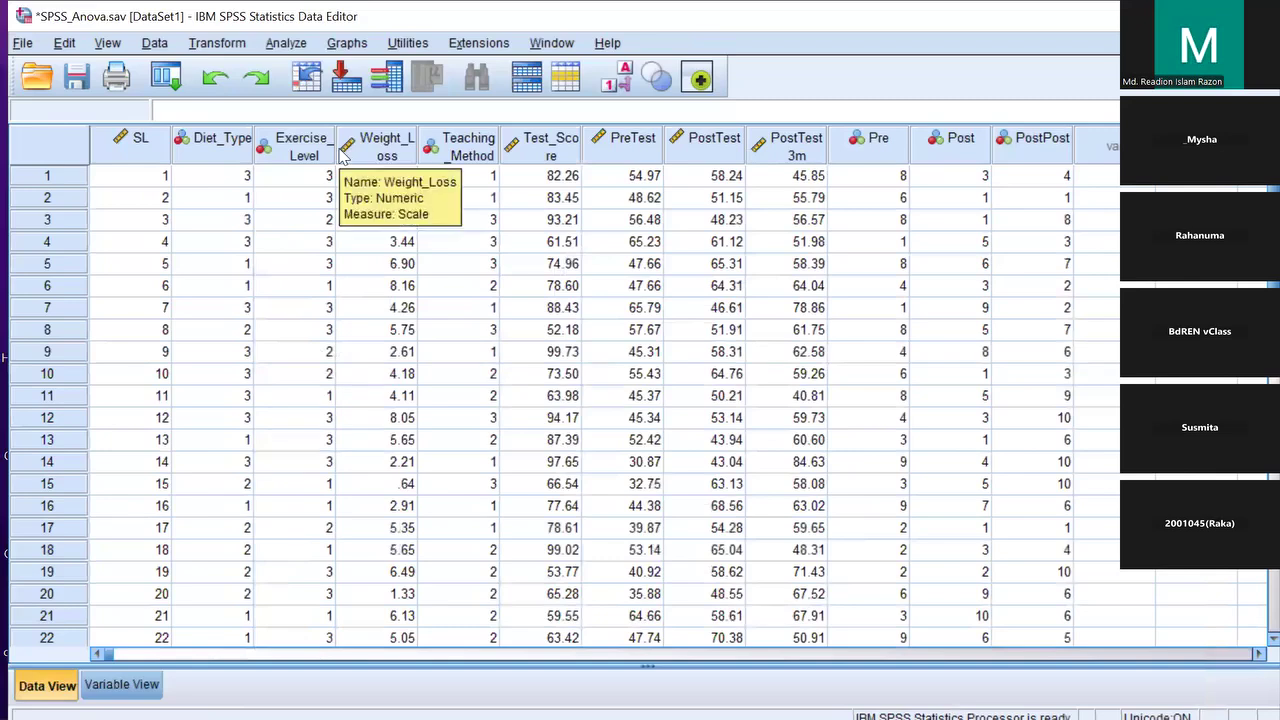
{"action": "left_click", "coordinate": [378, 150]}
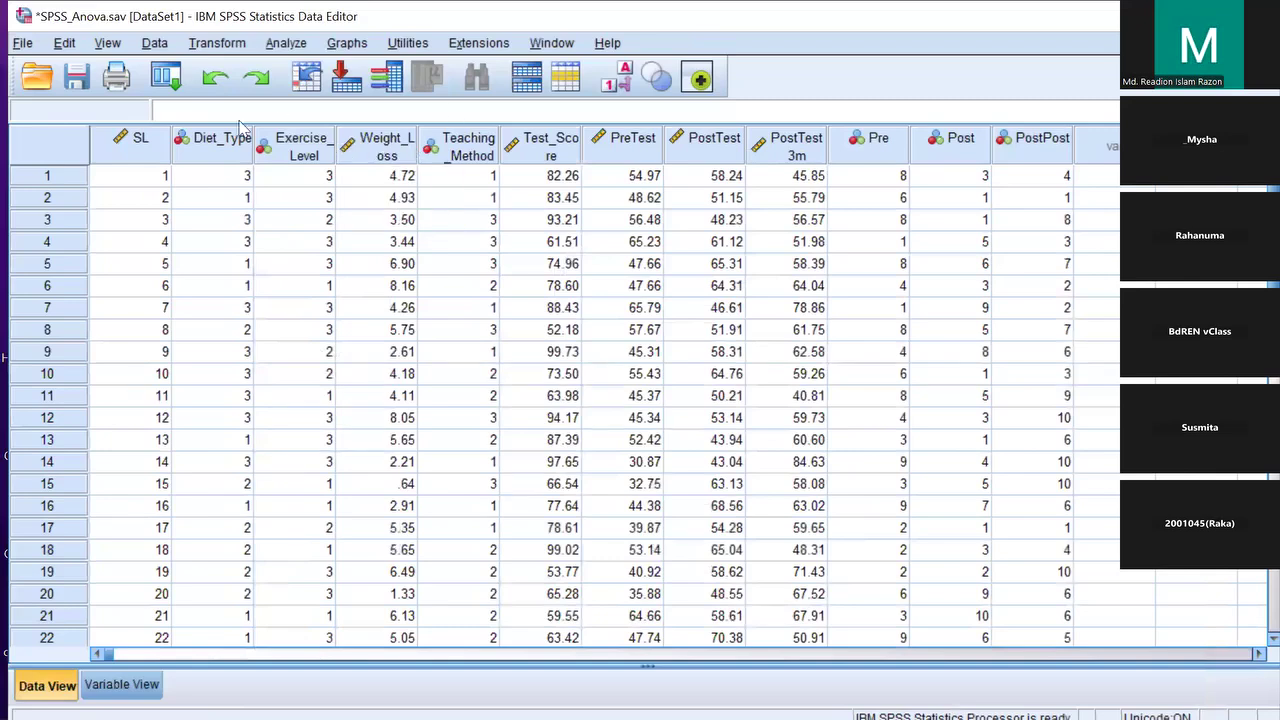
{"action": "left_click", "coordinate": [231, 145]}
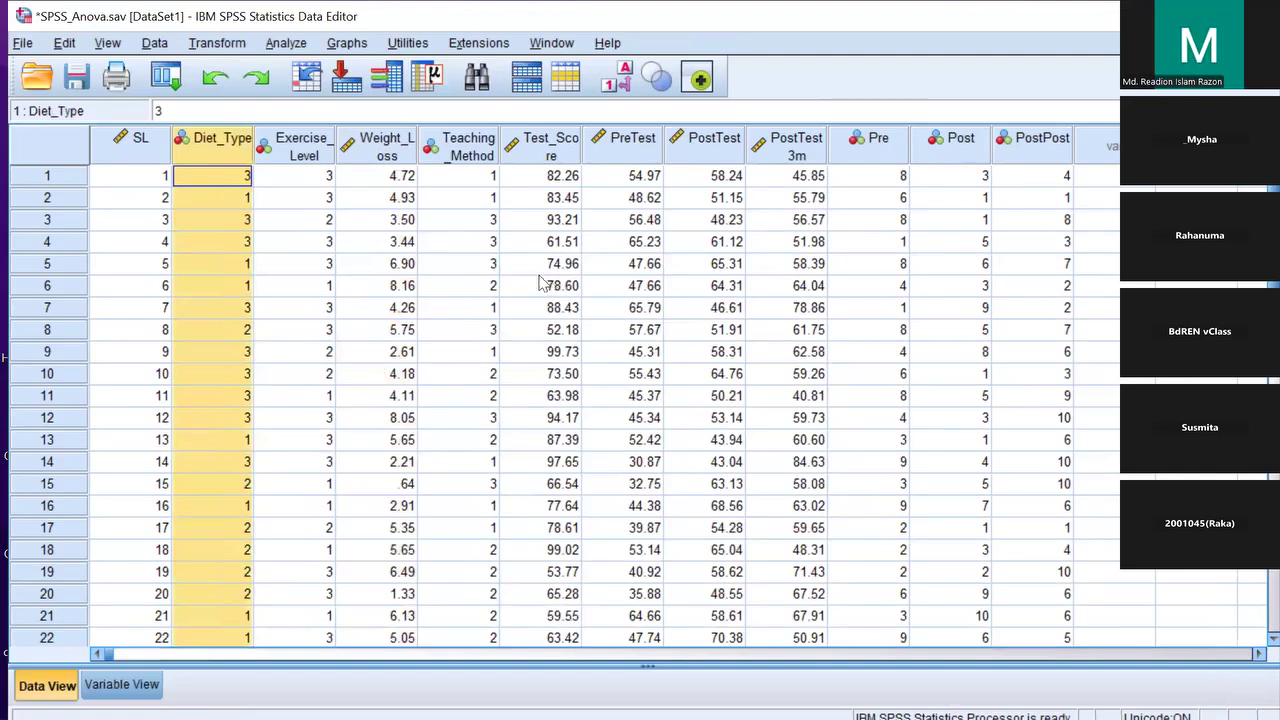
{"action": "left_click", "coordinate": [290, 152]}
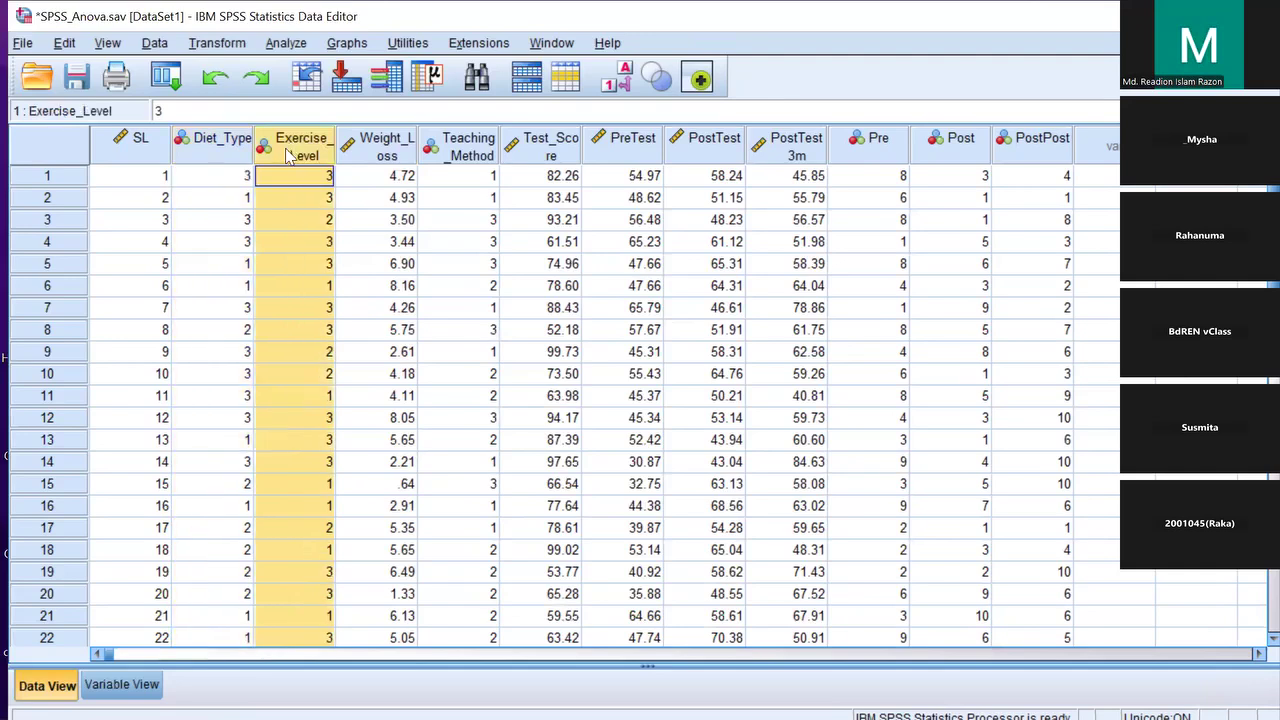
{"action": "left_click", "coordinate": [228, 150]}
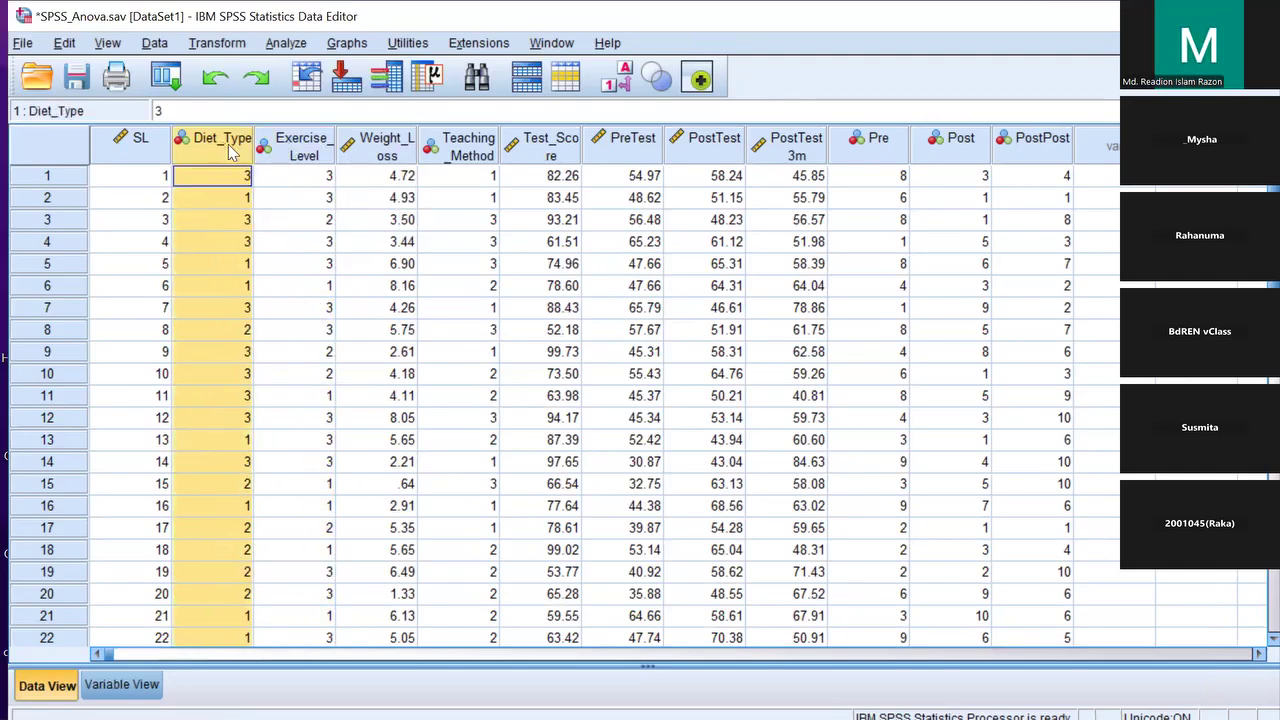
{"action": "left_click", "coordinate": [313, 153]}
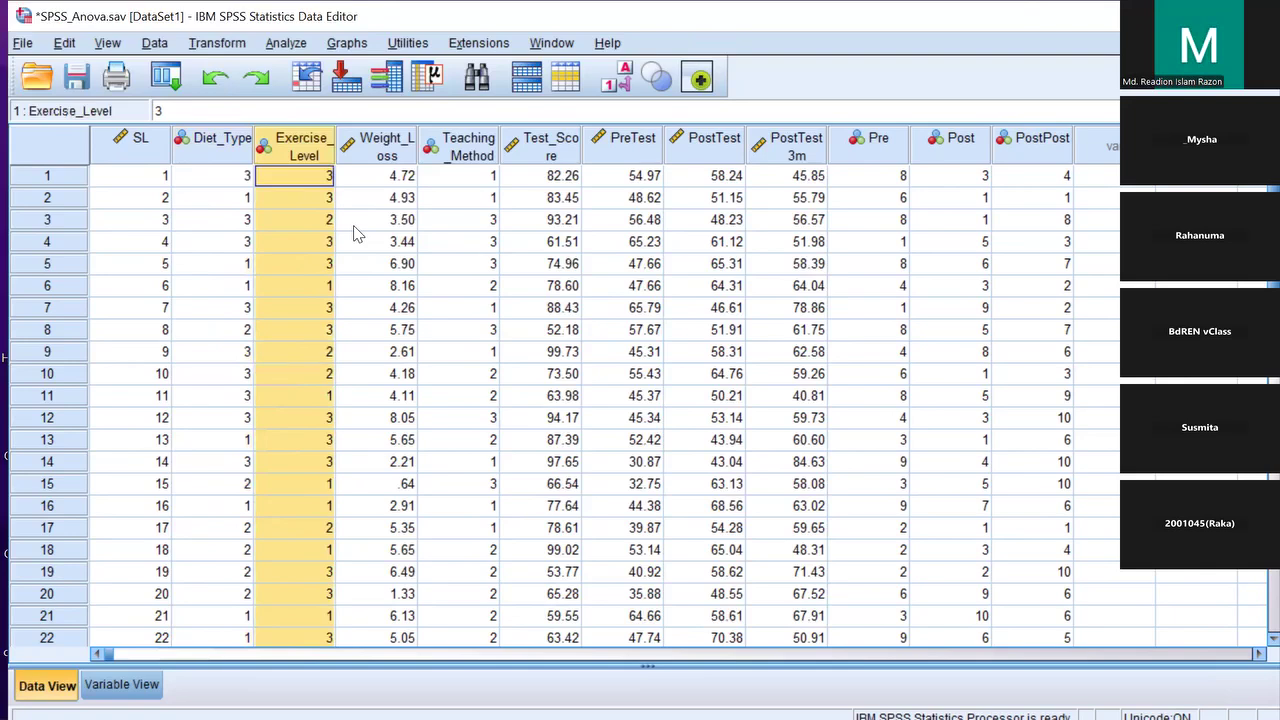
{"action": "left_click", "coordinate": [121, 684]}
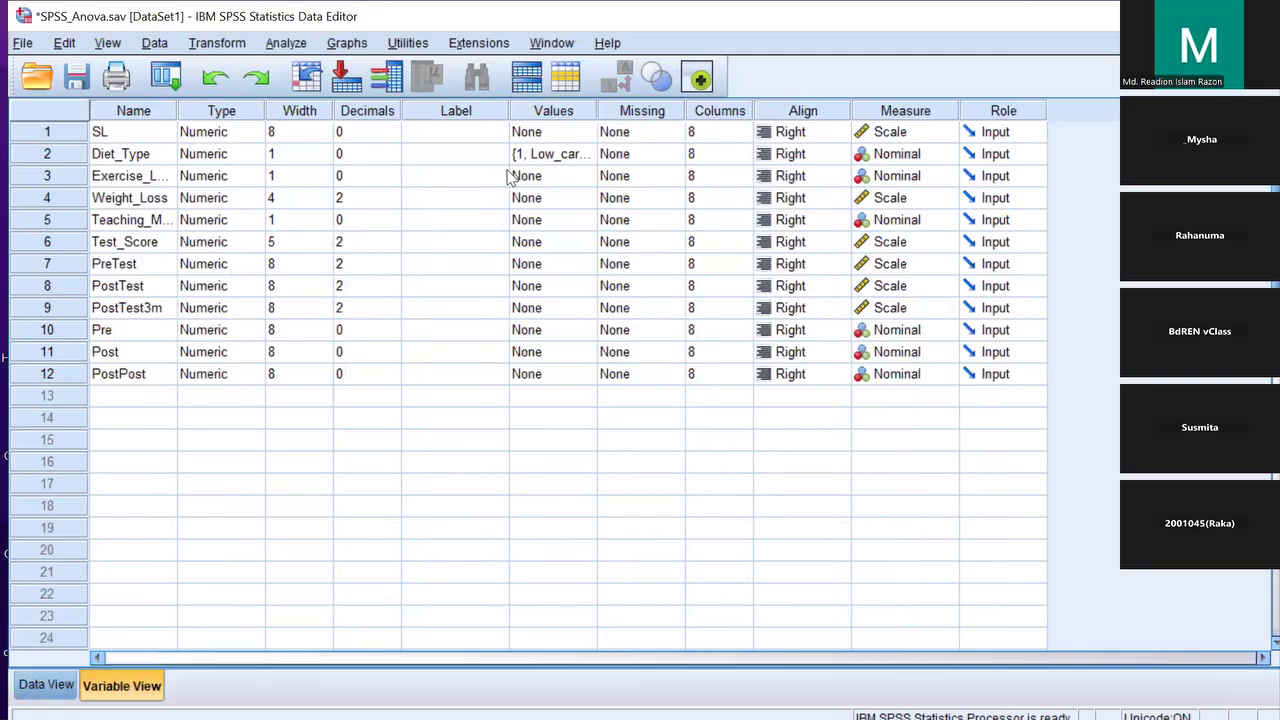
Give Exercise_Level value labels 1 'No Excercise', 2 'Low Excercise' and 3 'High Excercise'
{"action": "double_click", "coordinate": [589, 182]}
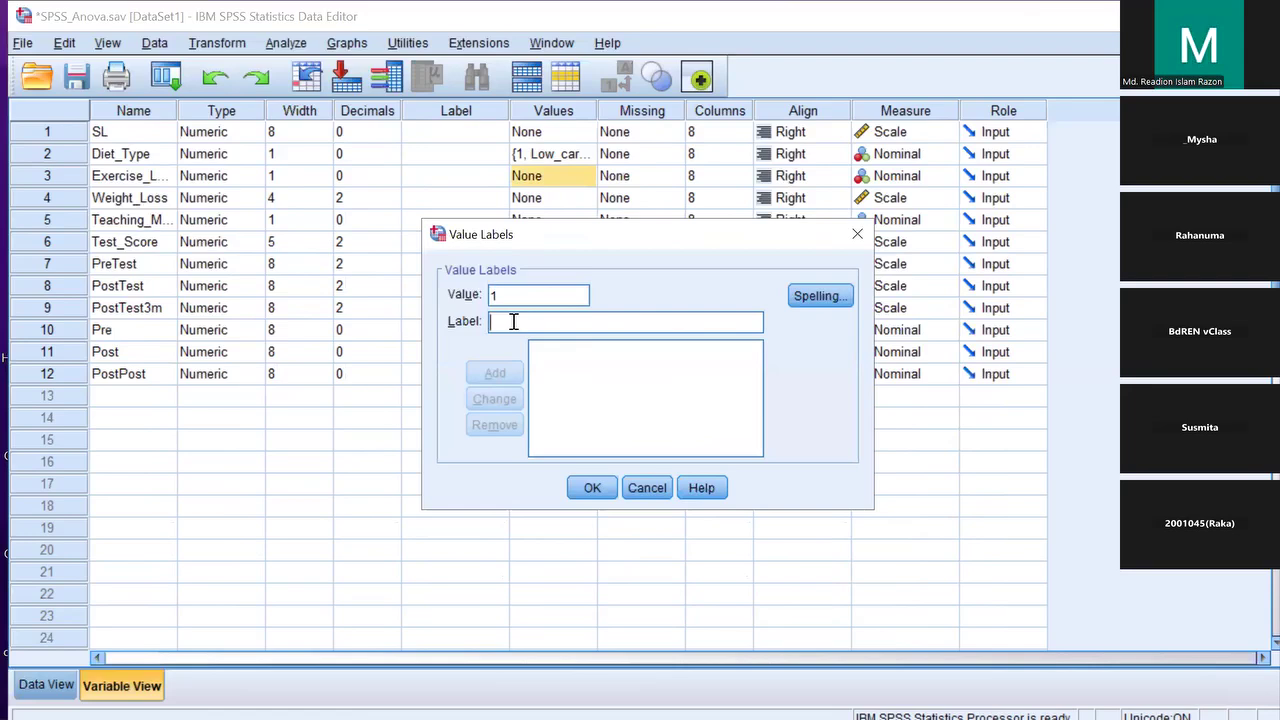
{"action": "type", "text": "No"}
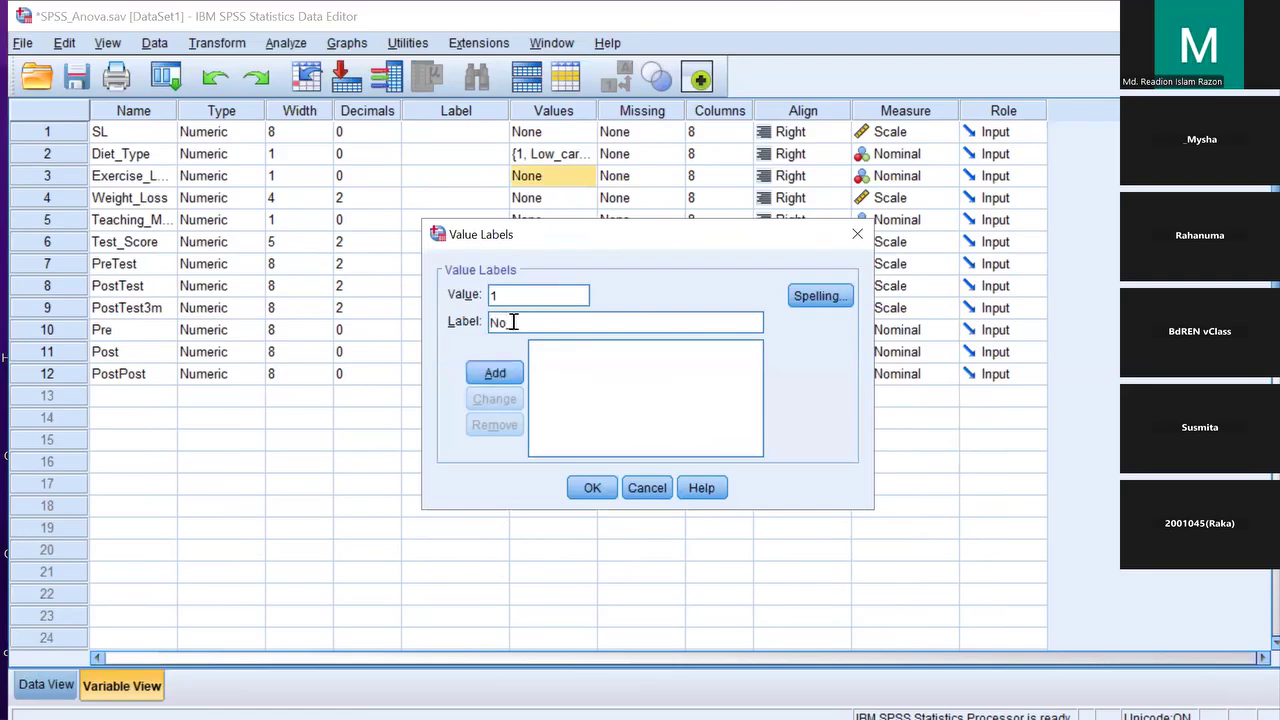
{"action": "type", "text": " Excercise"}
{"action": "left_click", "coordinate": [497, 372]}
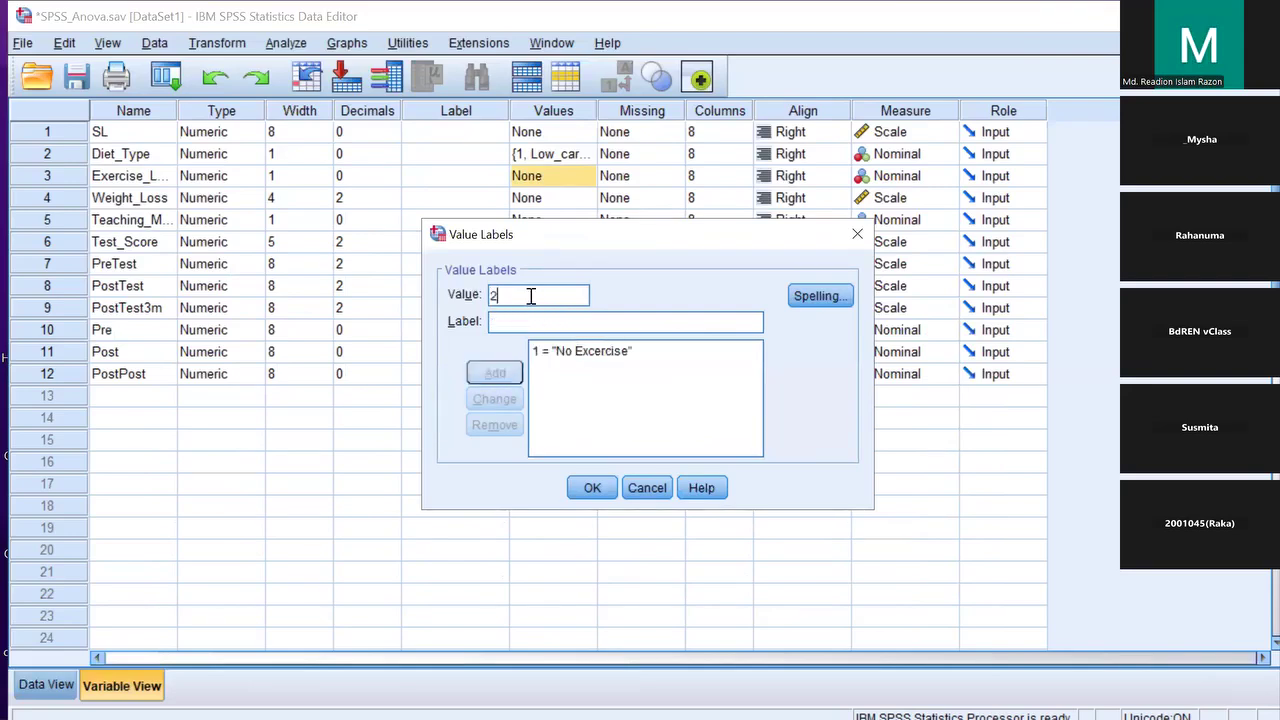
{"action": "left_click", "coordinate": [519, 318]}
{"action": "type", "text": "L"}
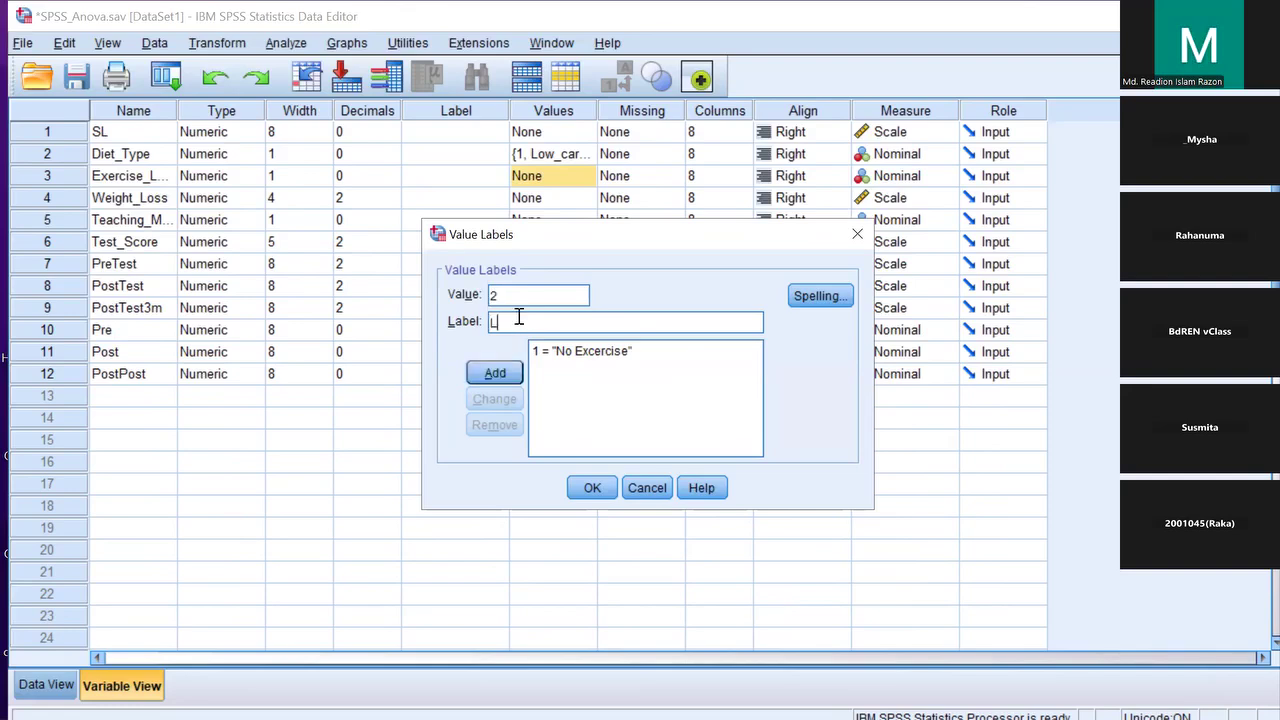
{"action": "type", "text": "ow Excerc"}
{"action": "type", "text": "r"}
{"action": "type", "text": "cise"}
{"action": "left_click", "coordinate": [494, 372]}
{"action": "type", "text": "3"}
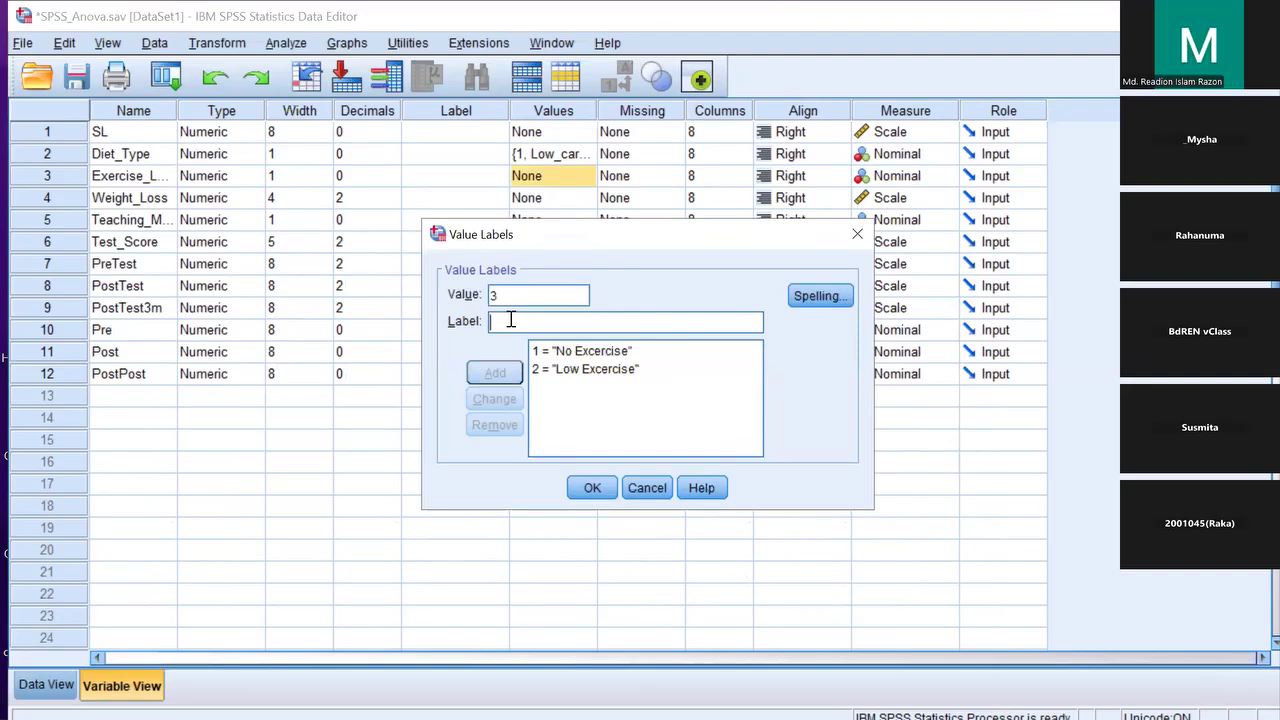
{"action": "type", "text": "Hig"}
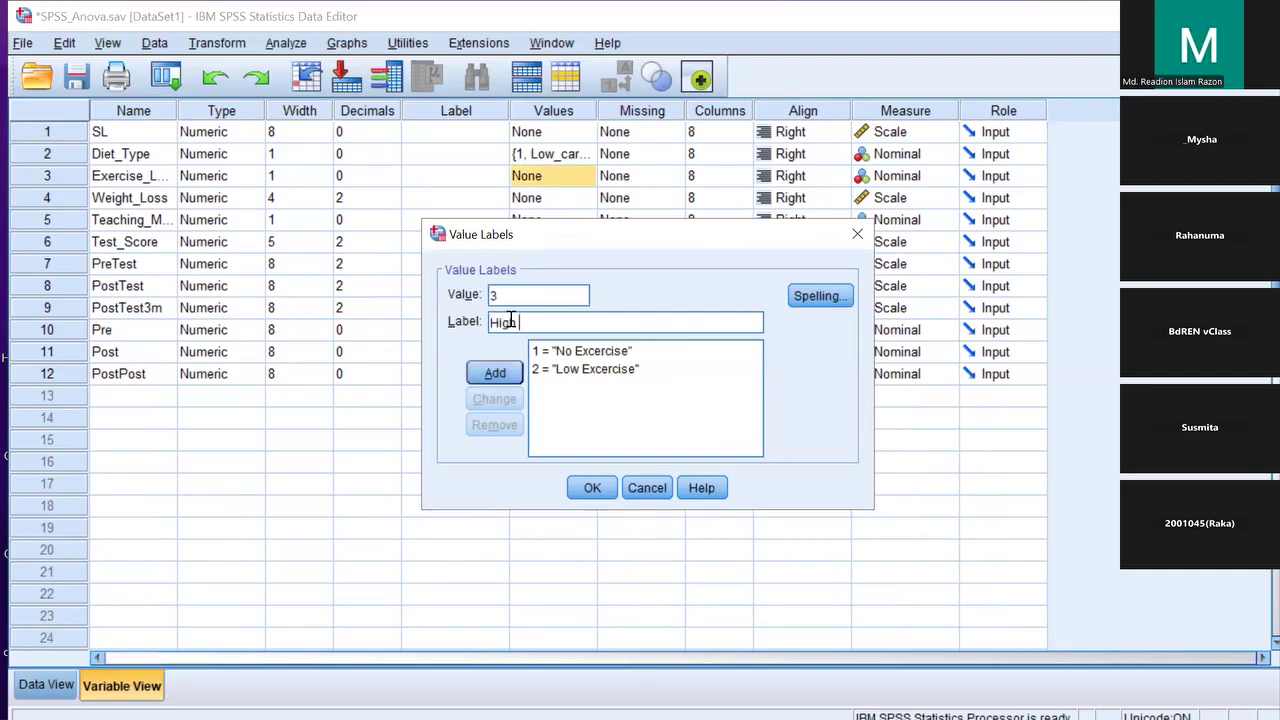
{"action": "type", "text": "h Excercise"}
{"action": "left_click", "coordinate": [495, 372]}
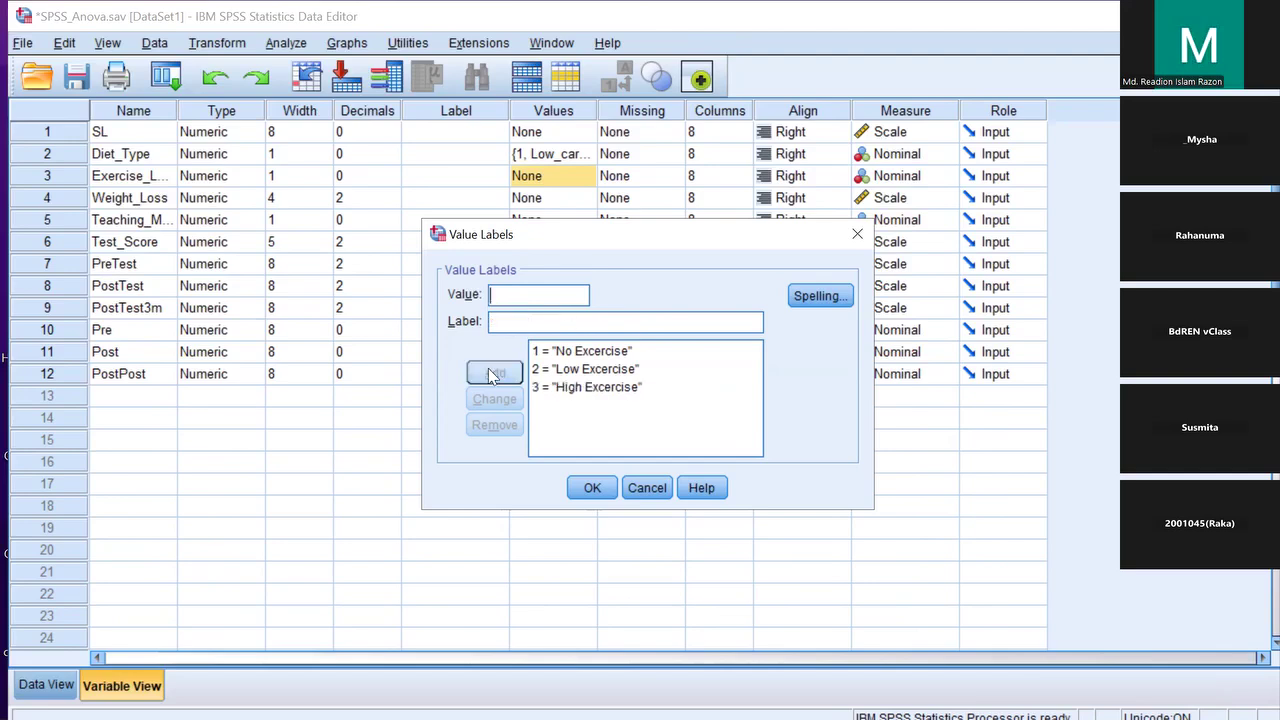
{"action": "left_click", "coordinate": [592, 487]}
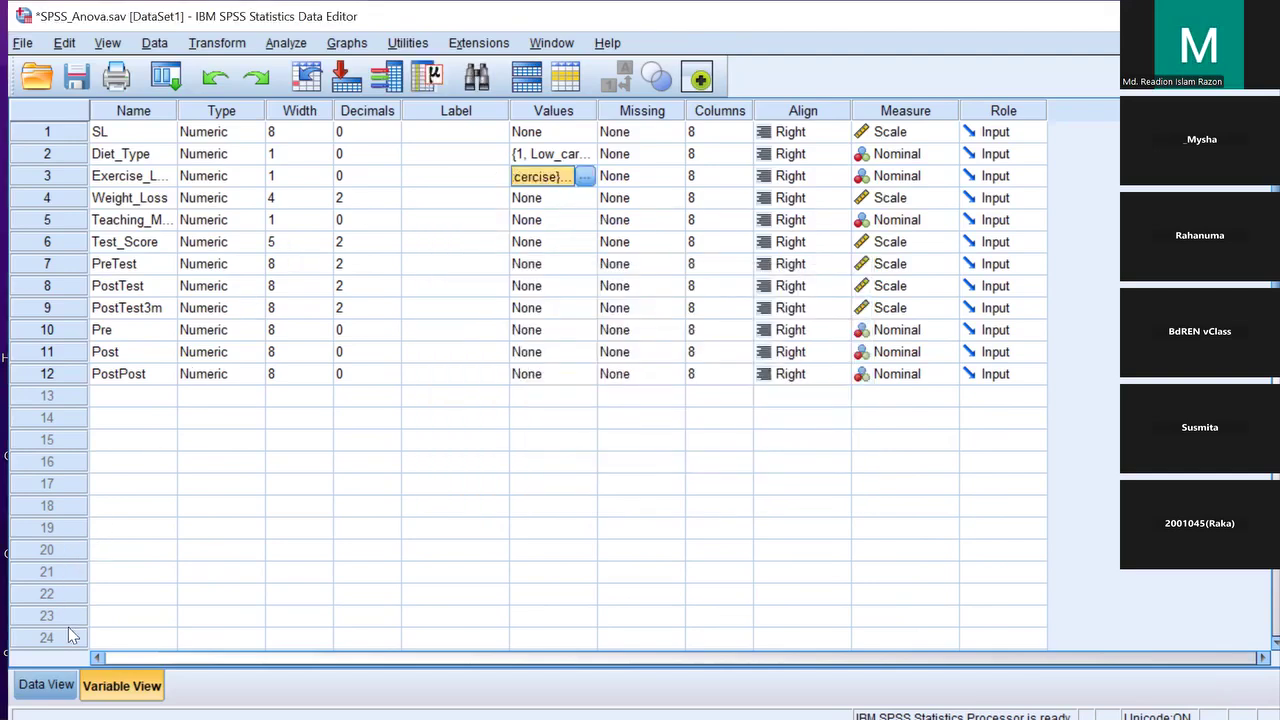
Switch from Variable View to the Data View grid
{"action": "left_click", "coordinate": [58, 684]}
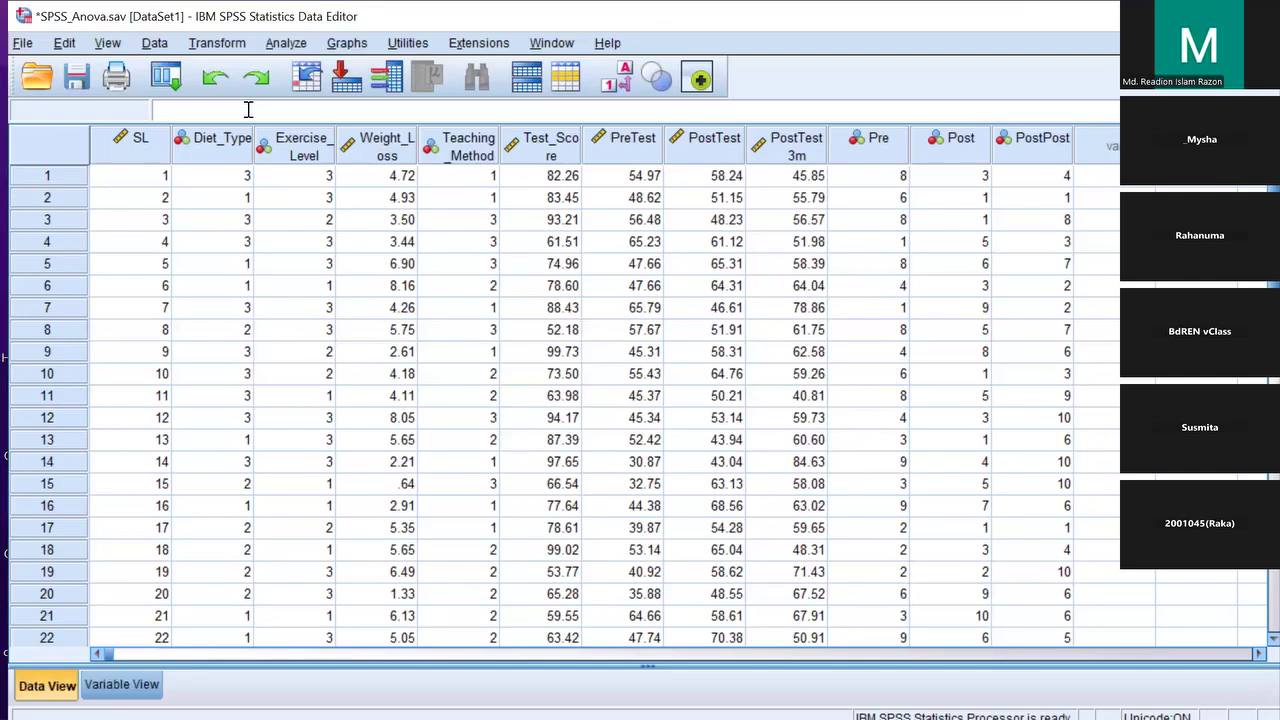
Start a reset Univariate GLM with Weight_Loss dependent and Diet_Type, Exercise_Level as fixed factors
{"action": "left_click", "coordinate": [297, 48]}
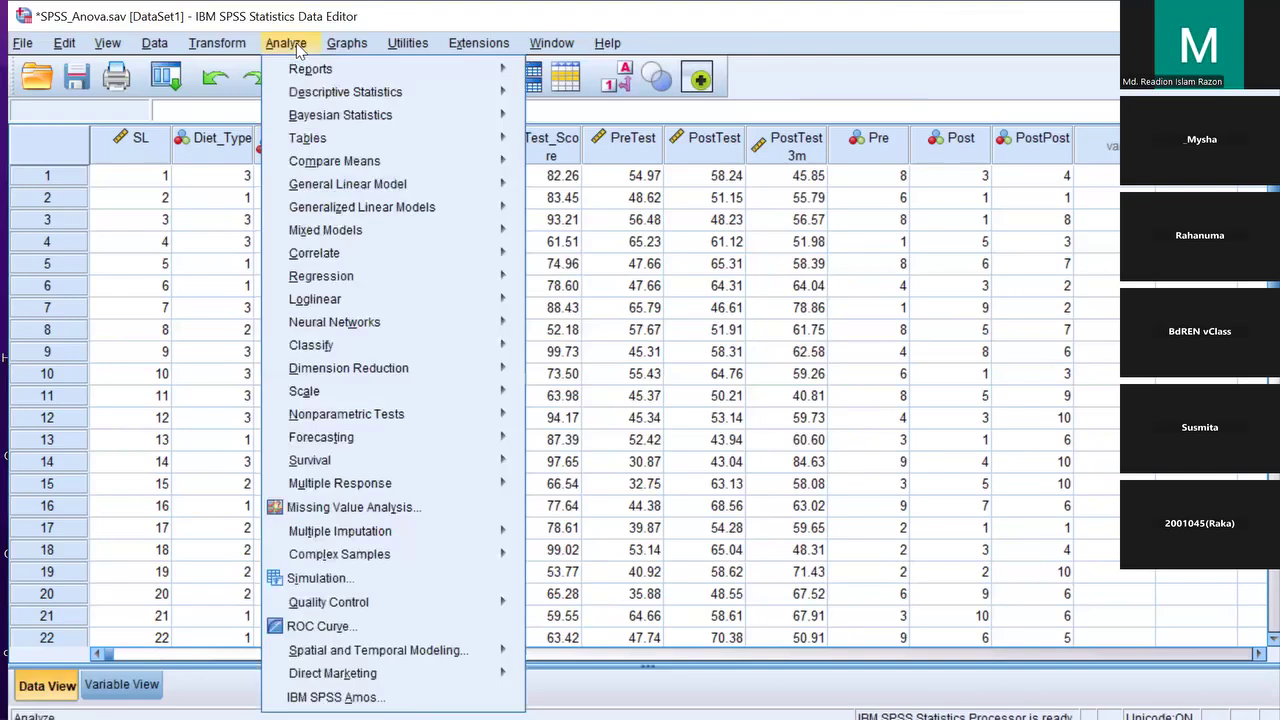
{"action": "mouse_move", "coordinate": [350, 192]}
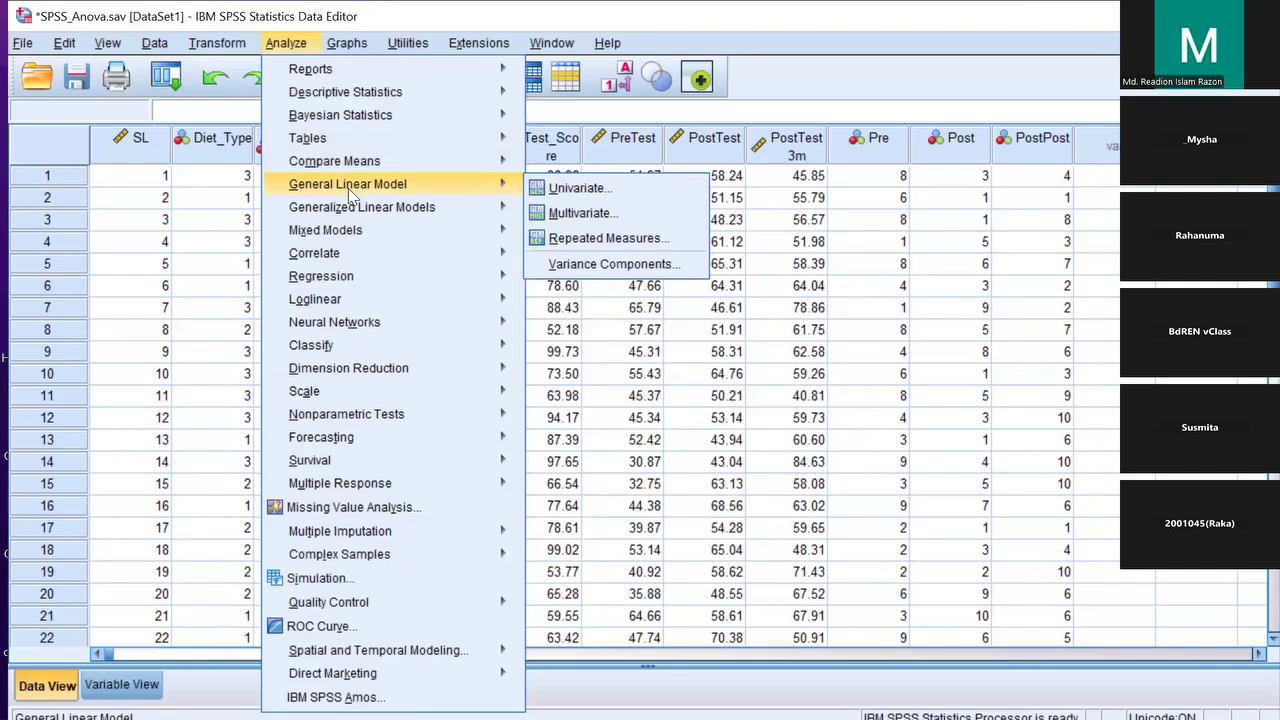
{"action": "left_click", "coordinate": [573, 188]}
{"action": "left_click", "coordinate": [647, 540]}
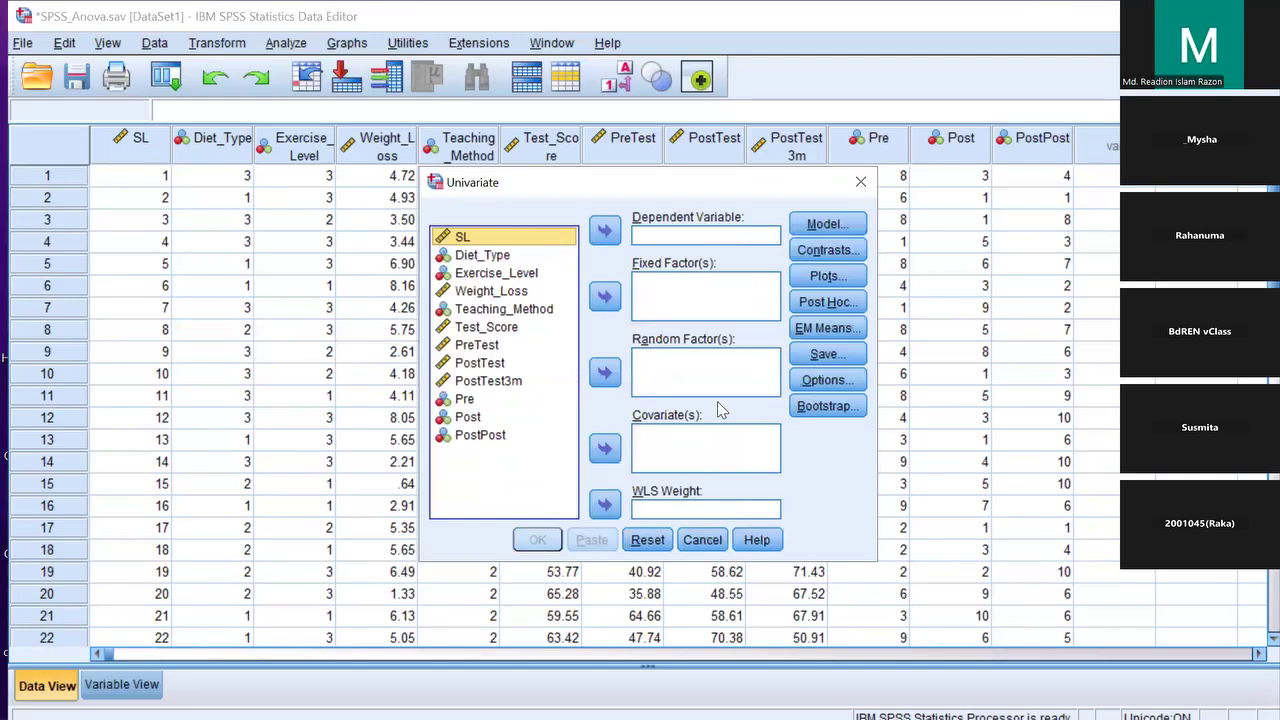
{"action": "left_click_drag", "start_coordinate": [500, 291], "coordinate": [675, 241]}
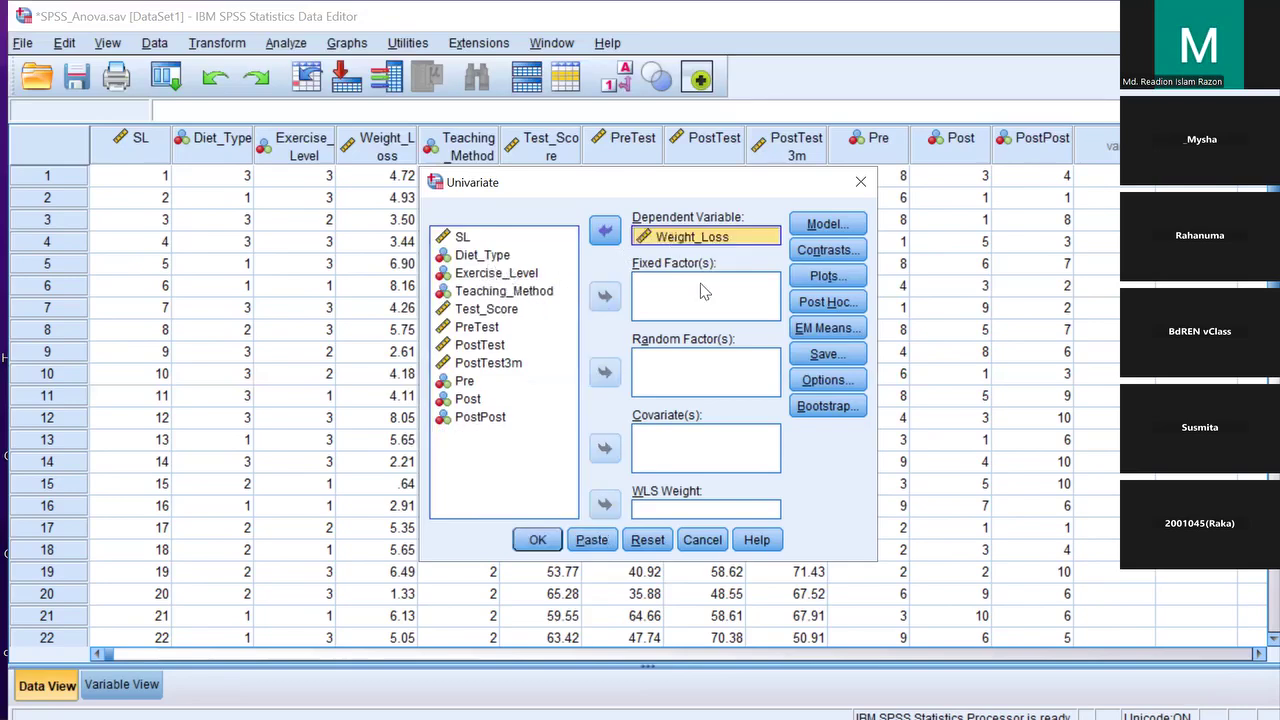
{"action": "left_click_drag", "start_coordinate": [483, 255], "coordinate": [690, 300]}
{"action": "left_click_drag", "start_coordinate": [500, 256], "coordinate": [655, 313]}
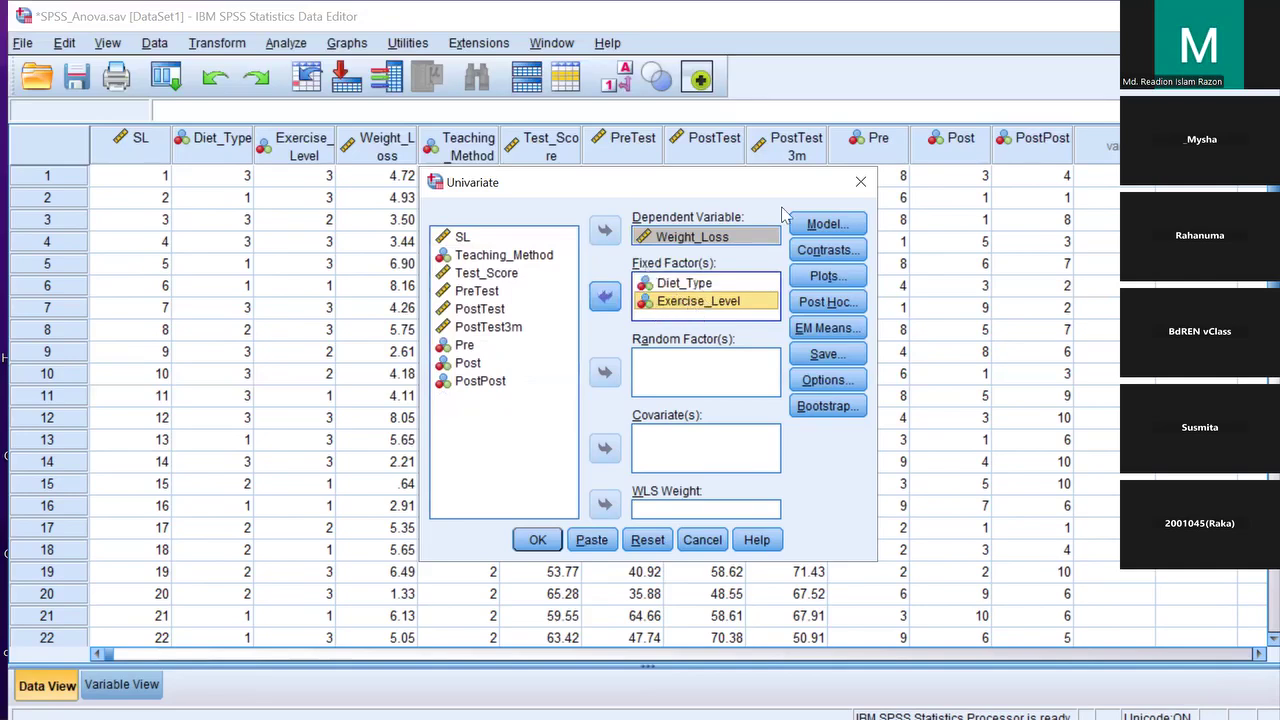
{"action": "left_click", "coordinate": [827, 224]}
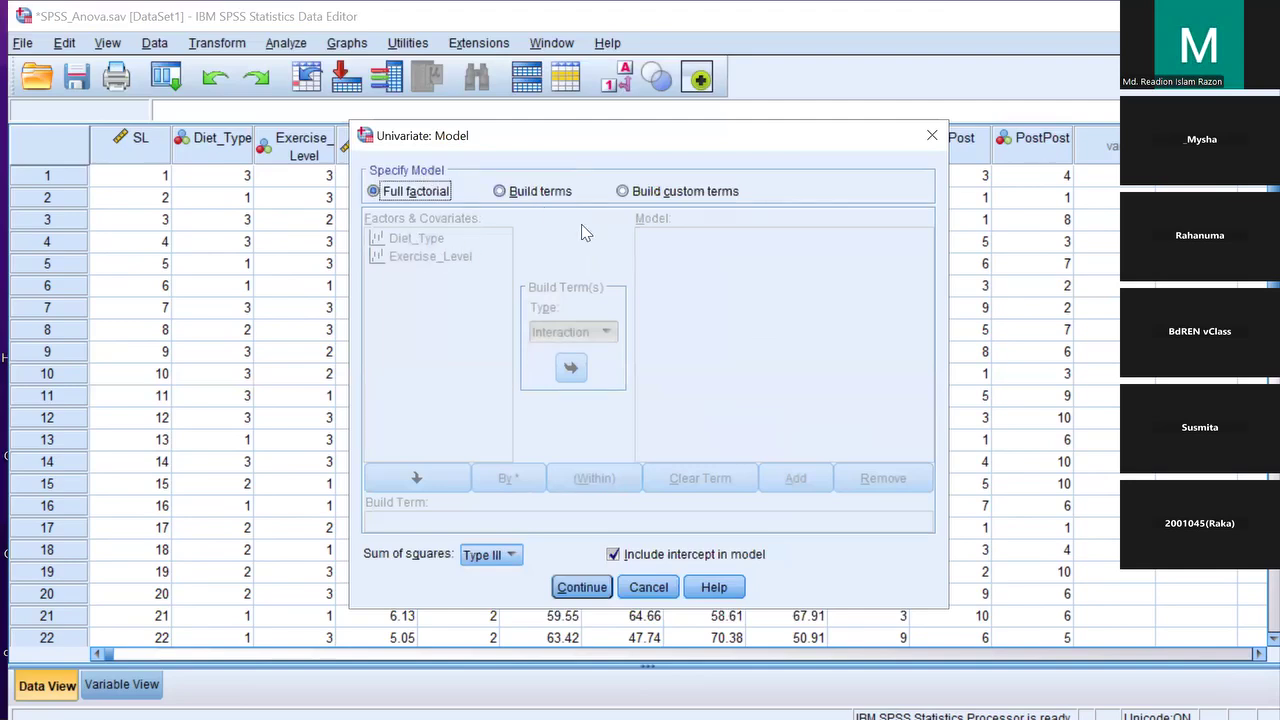
Keep the full factorial model and browse Profile Plots for both factors without adding one
{"action": "left_click", "coordinate": [582, 587]}
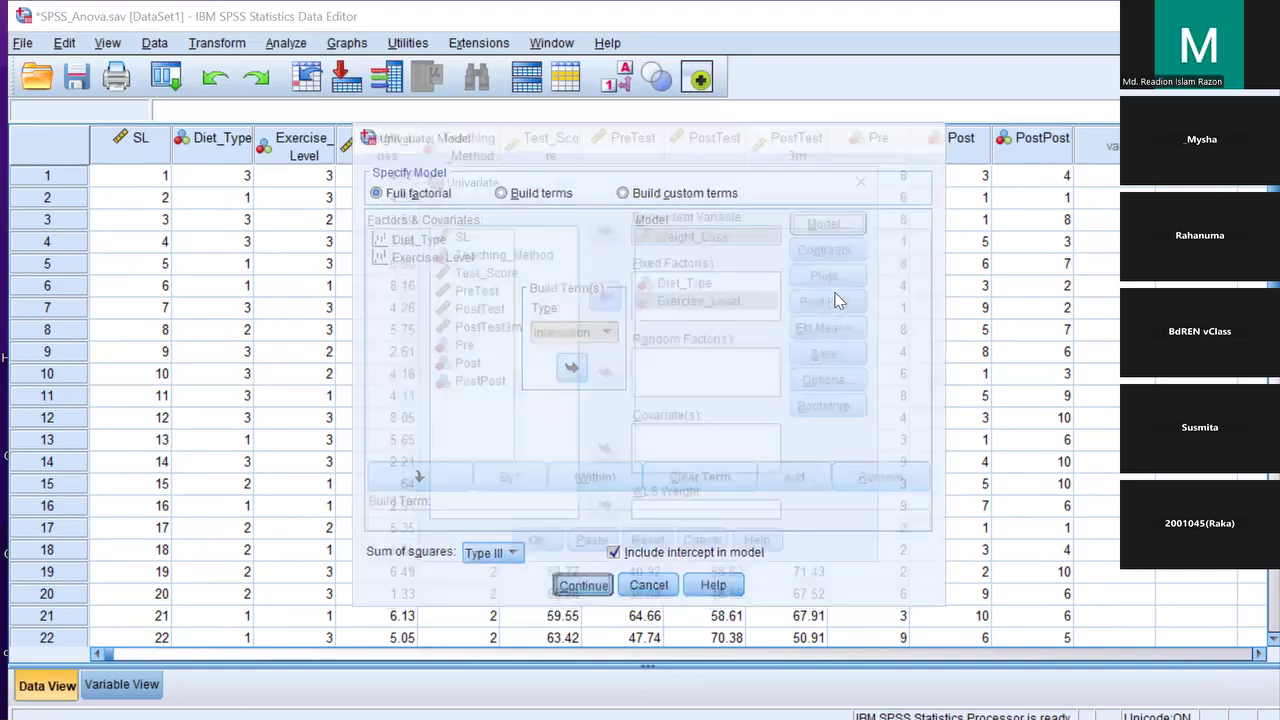
{"action": "left_click", "coordinate": [826, 276]}
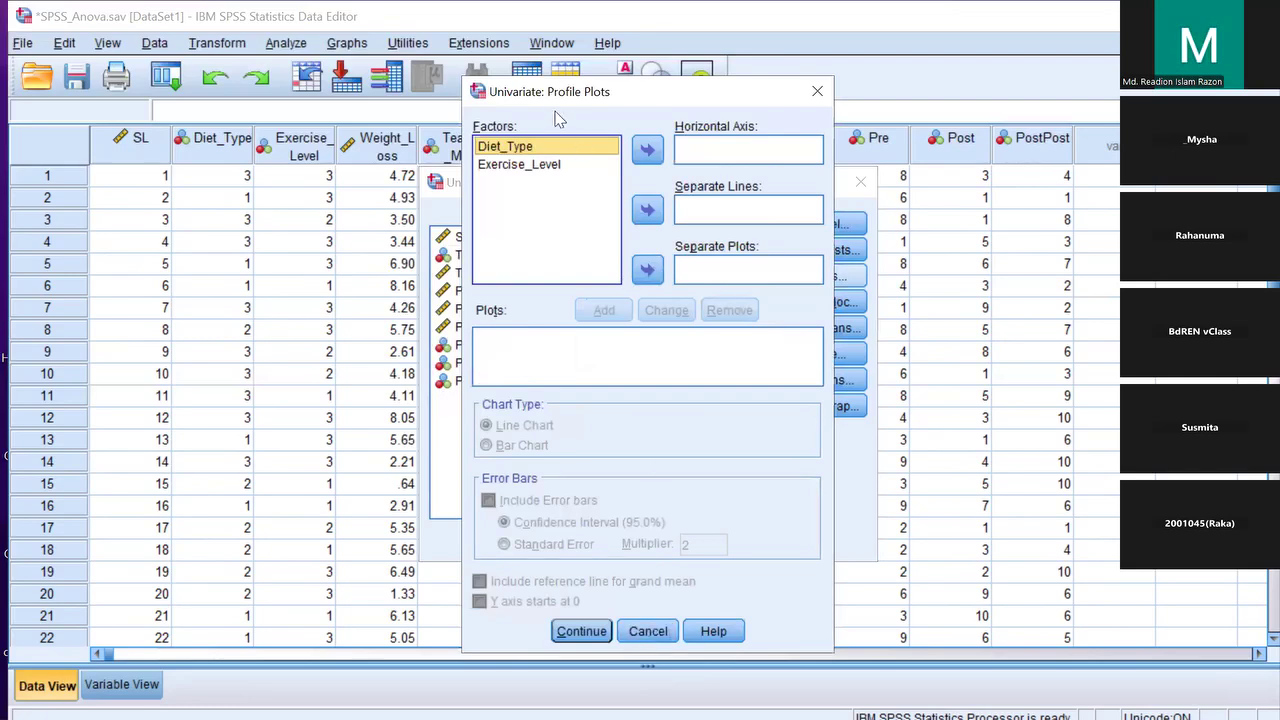
{"action": "left_click", "coordinate": [548, 147]}
{"action": "left_click_drag", "start_coordinate": [545, 147], "coordinate": [545, 172]}
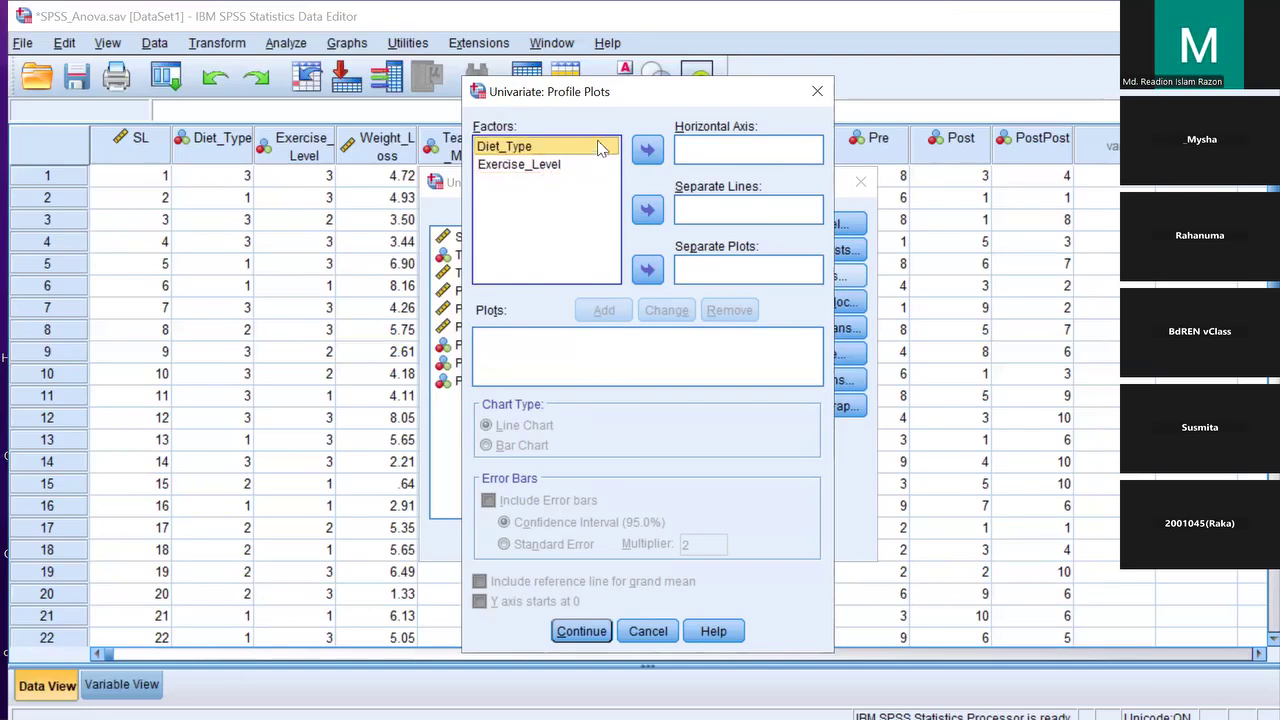
{"action": "left_click", "coordinate": [812, 96]}
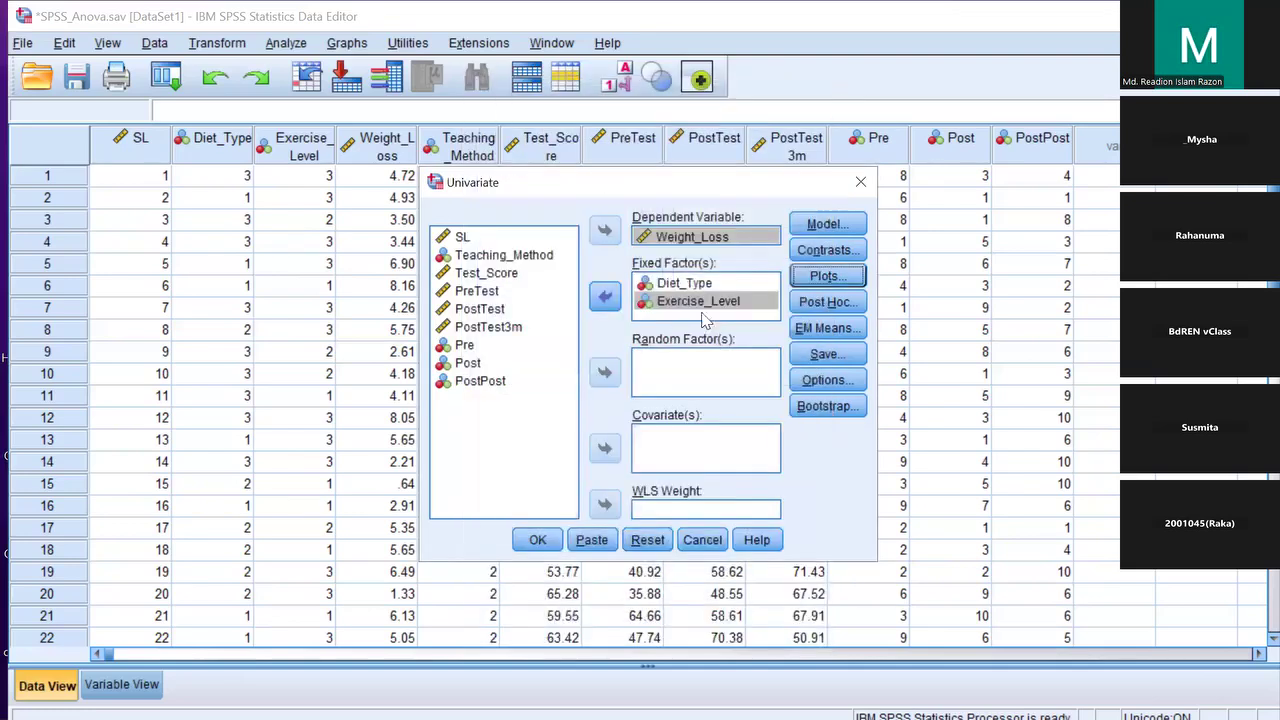
{"action": "left_click", "coordinate": [822, 303]}
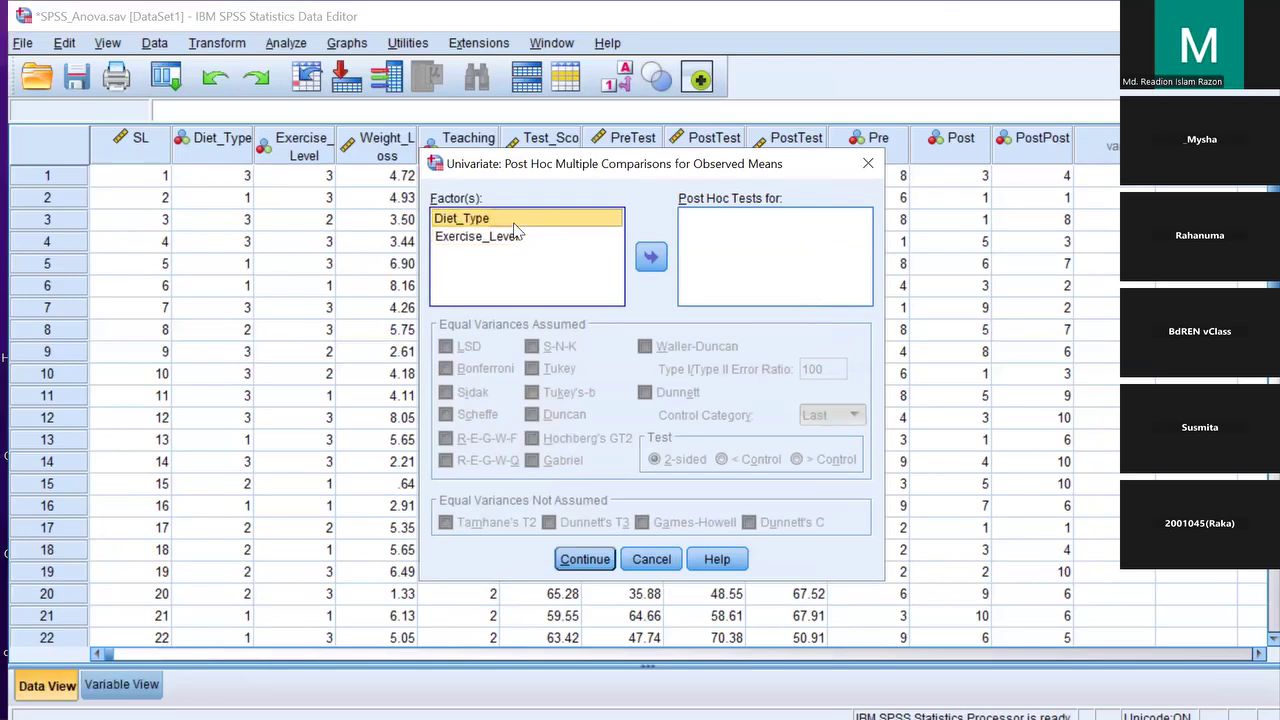
Add Diet_Type and Exercise_Level to the post hoc tests list and tick Tukey
{"action": "left_click", "coordinate": [650, 259]}
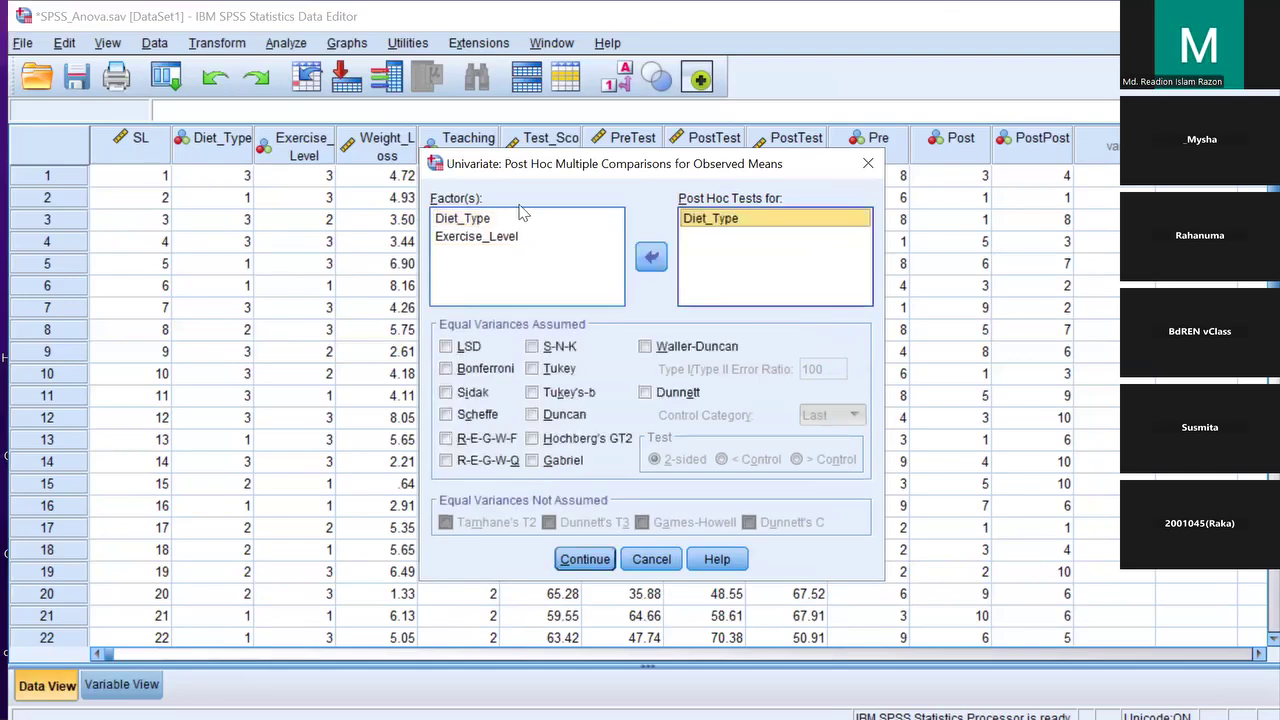
{"action": "left_click", "coordinate": [470, 237]}
{"action": "left_click", "coordinate": [650, 262]}
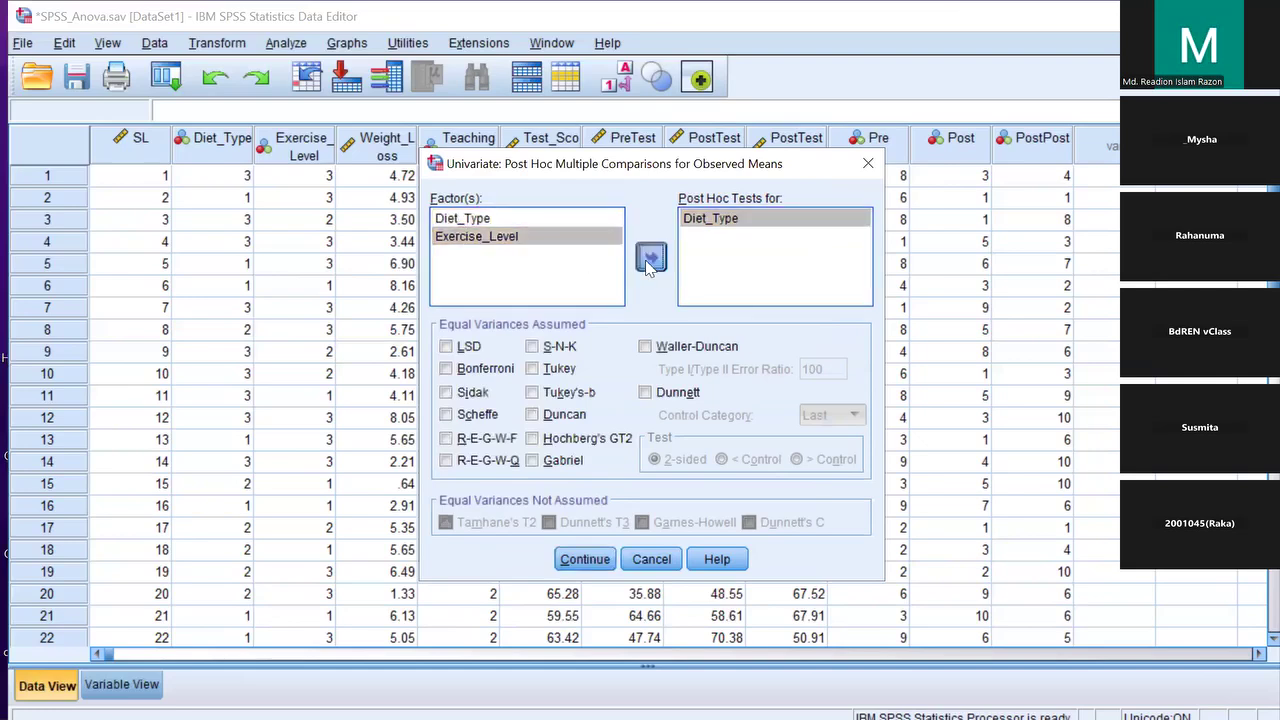
{"action": "left_click", "coordinate": [697, 220]}
{"action": "left_click", "coordinate": [533, 370]}
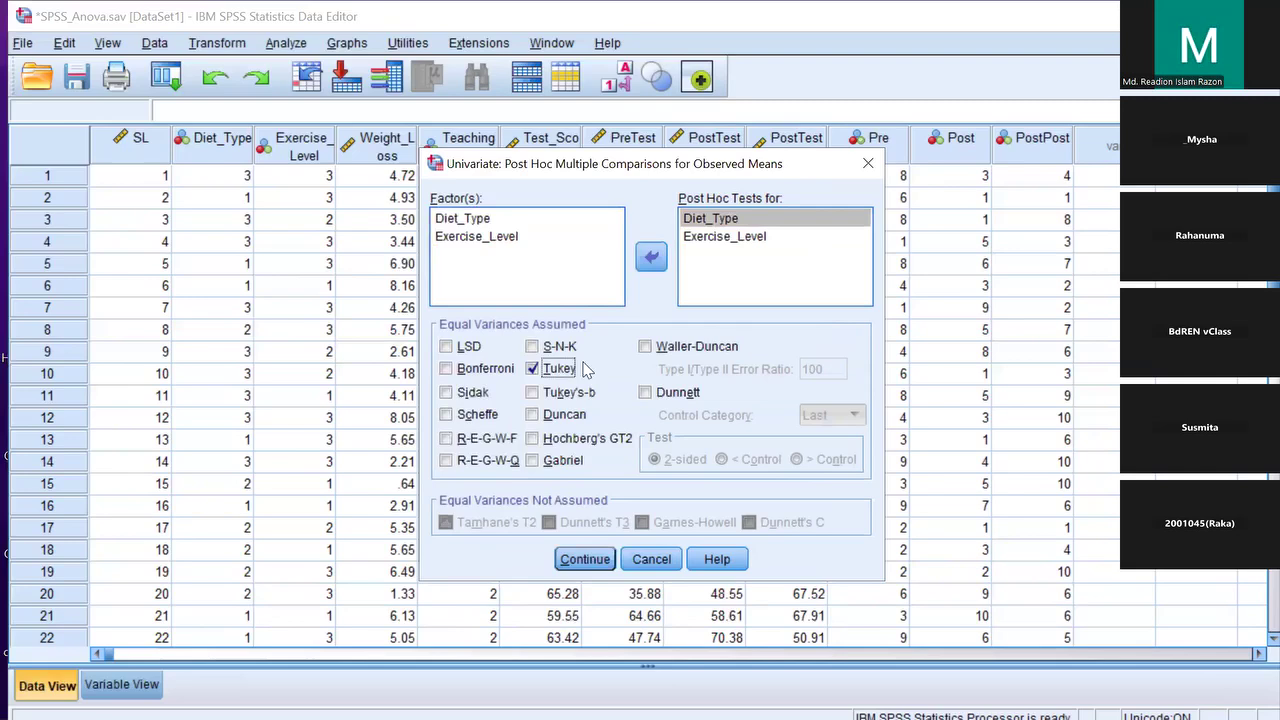
{"action": "left_click", "coordinate": [735, 240]}
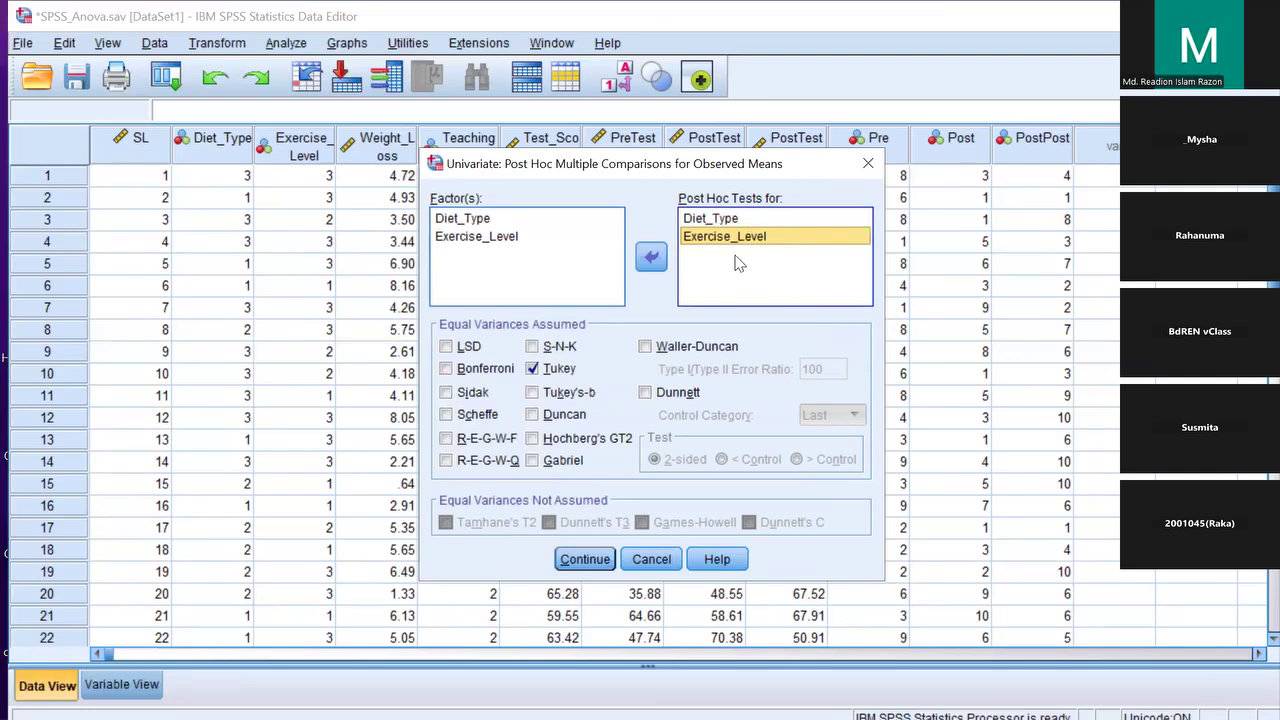
{"action": "left_click", "coordinate": [597, 562]}
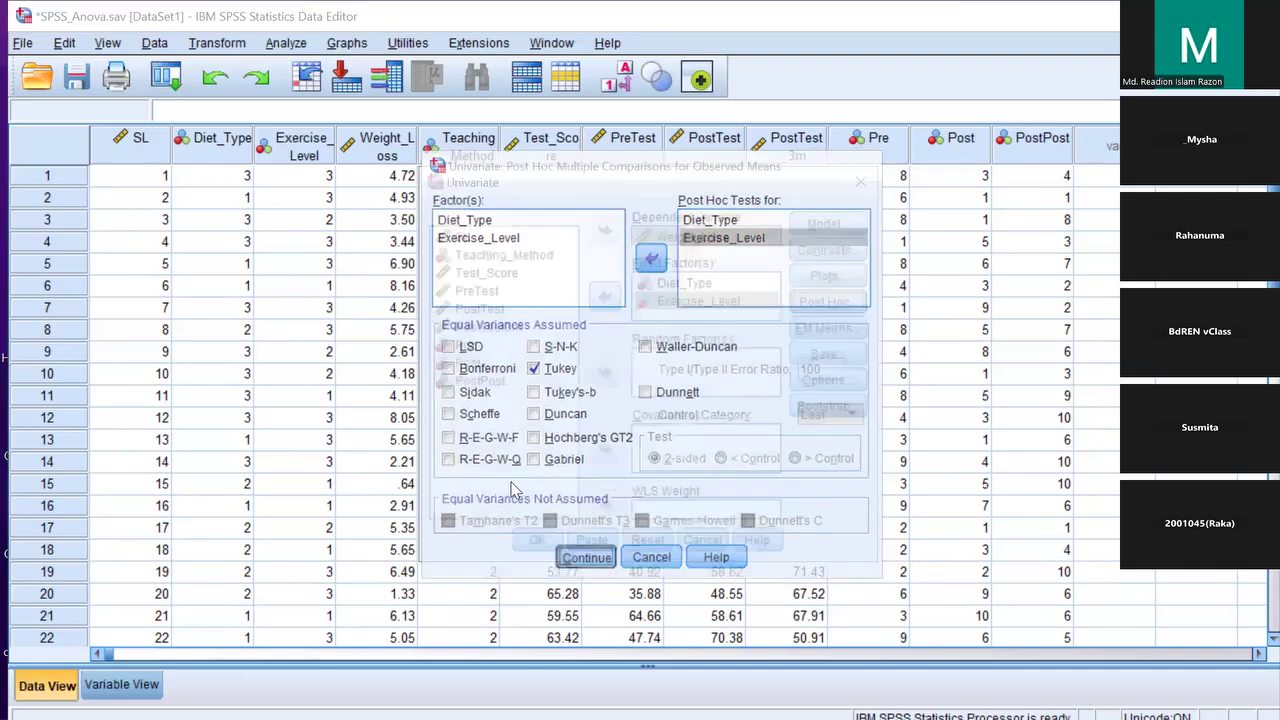
Display EM means for Diet_Type, Exercise_Level and their interaction, comparing main effects with Bonferroni
{"action": "left_click", "coordinate": [845, 330]}
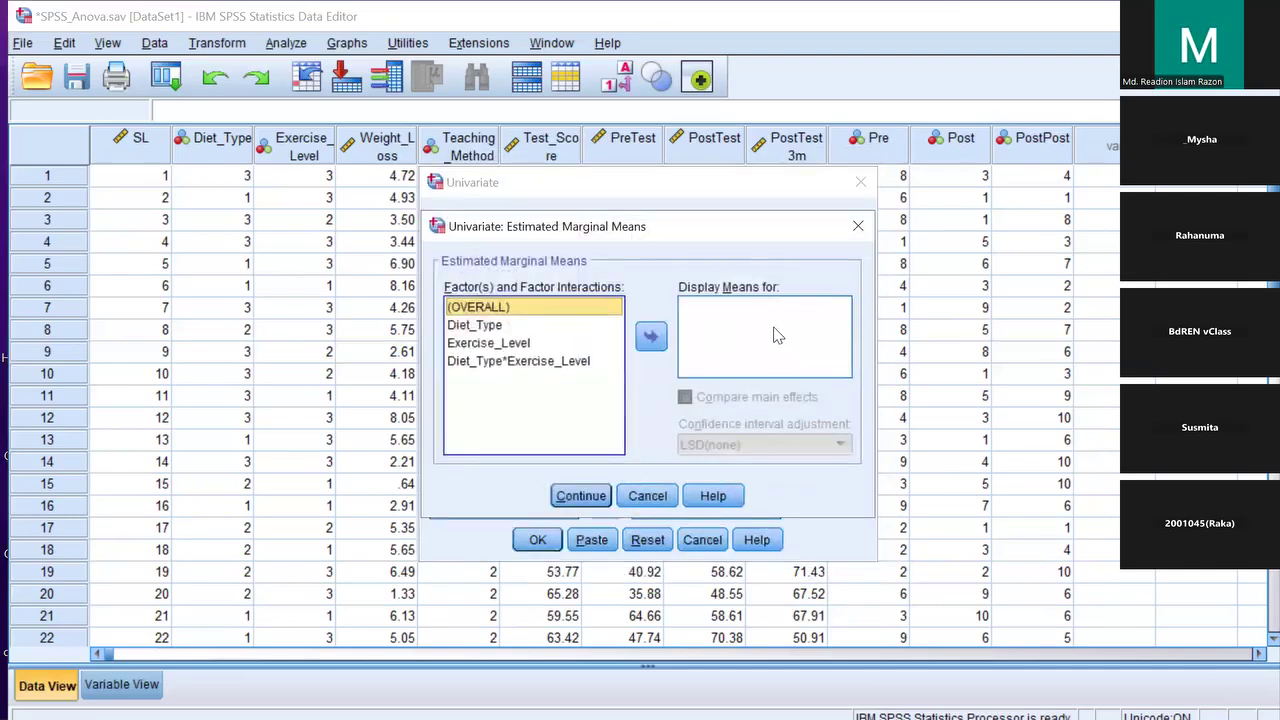
{"action": "left_click", "coordinate": [486, 326]}
{"action": "key", "text": "shift+Down"}
{"action": "key", "text": "shift+Down"}
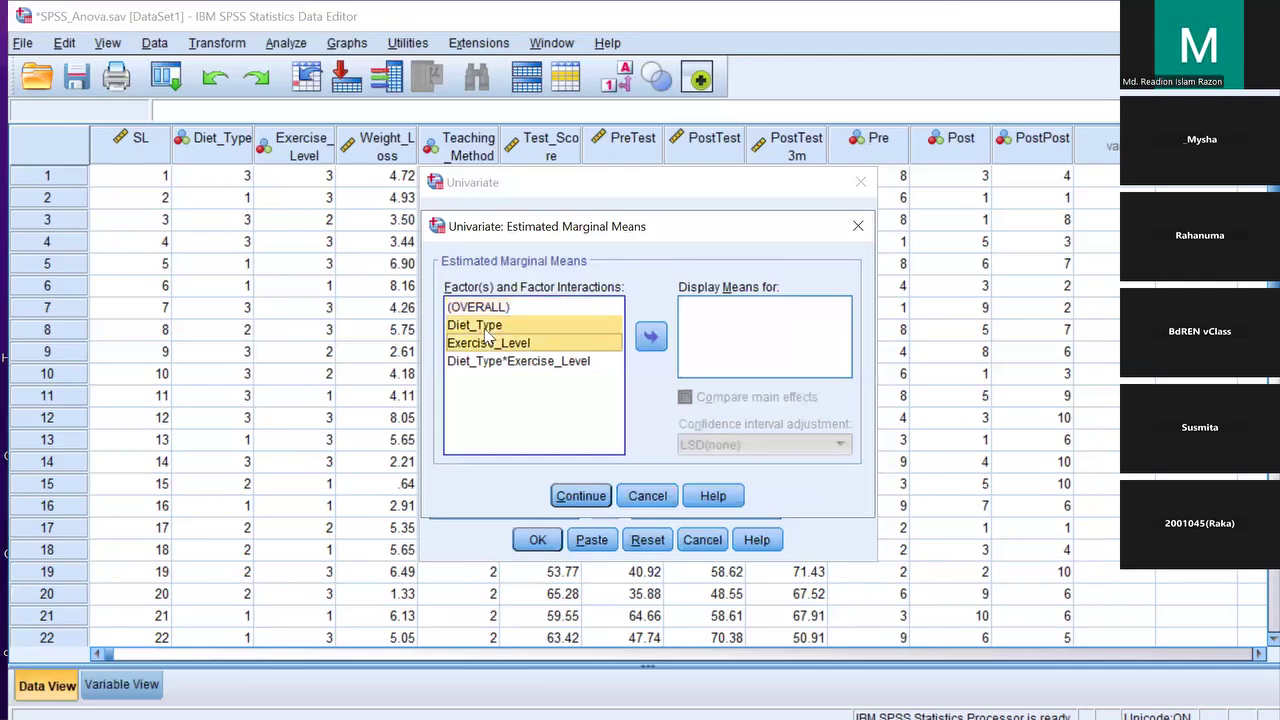
{"action": "left_click", "coordinate": [650, 337]}
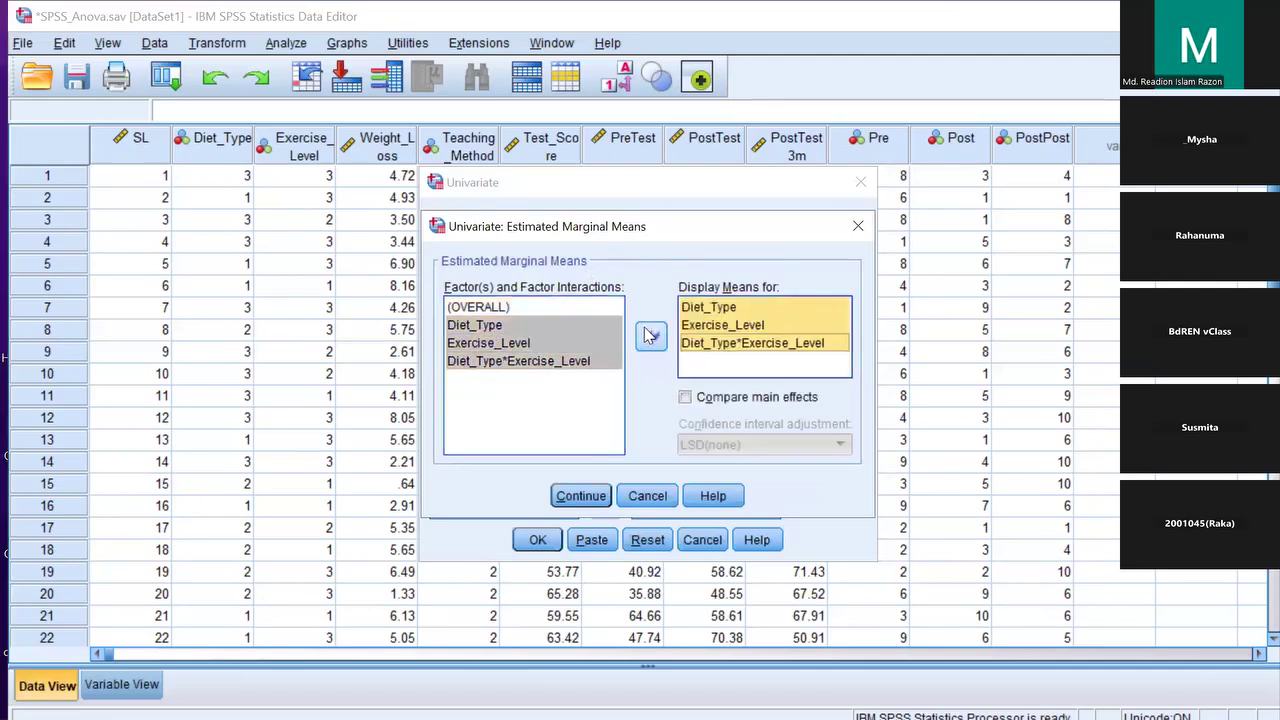
{"action": "left_click", "coordinate": [685, 398]}
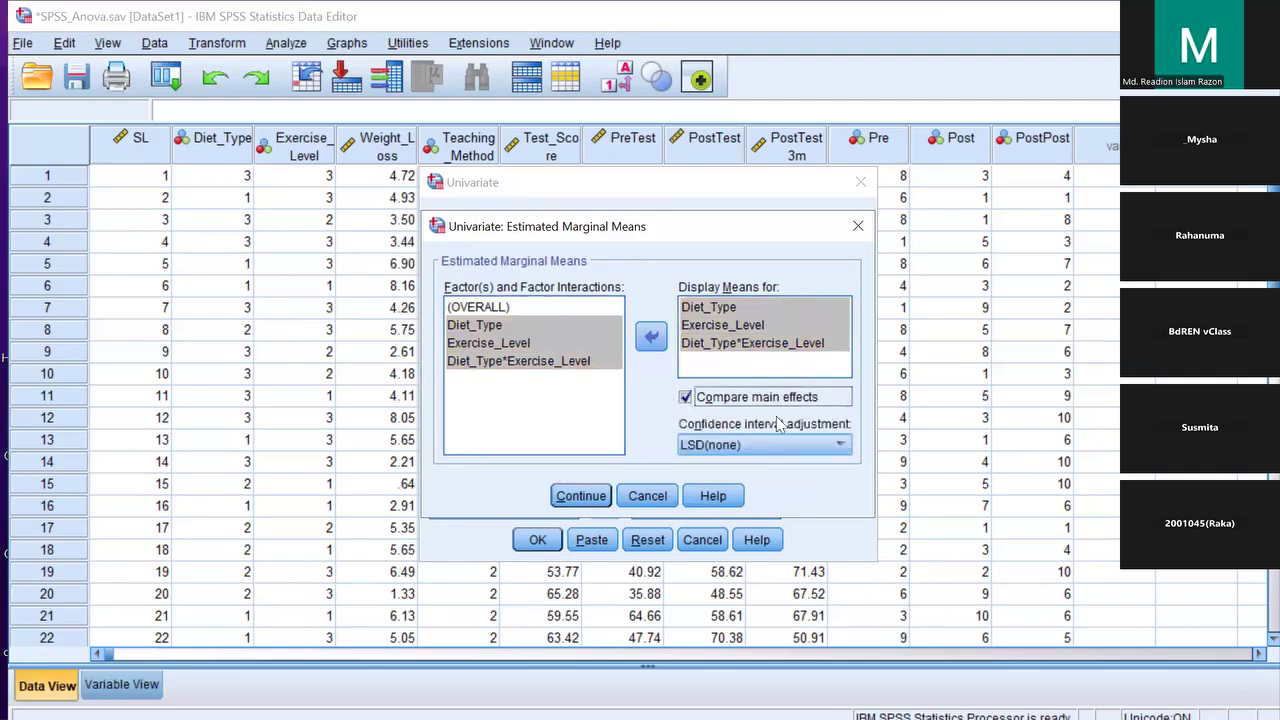
{"action": "left_click", "coordinate": [769, 448]}
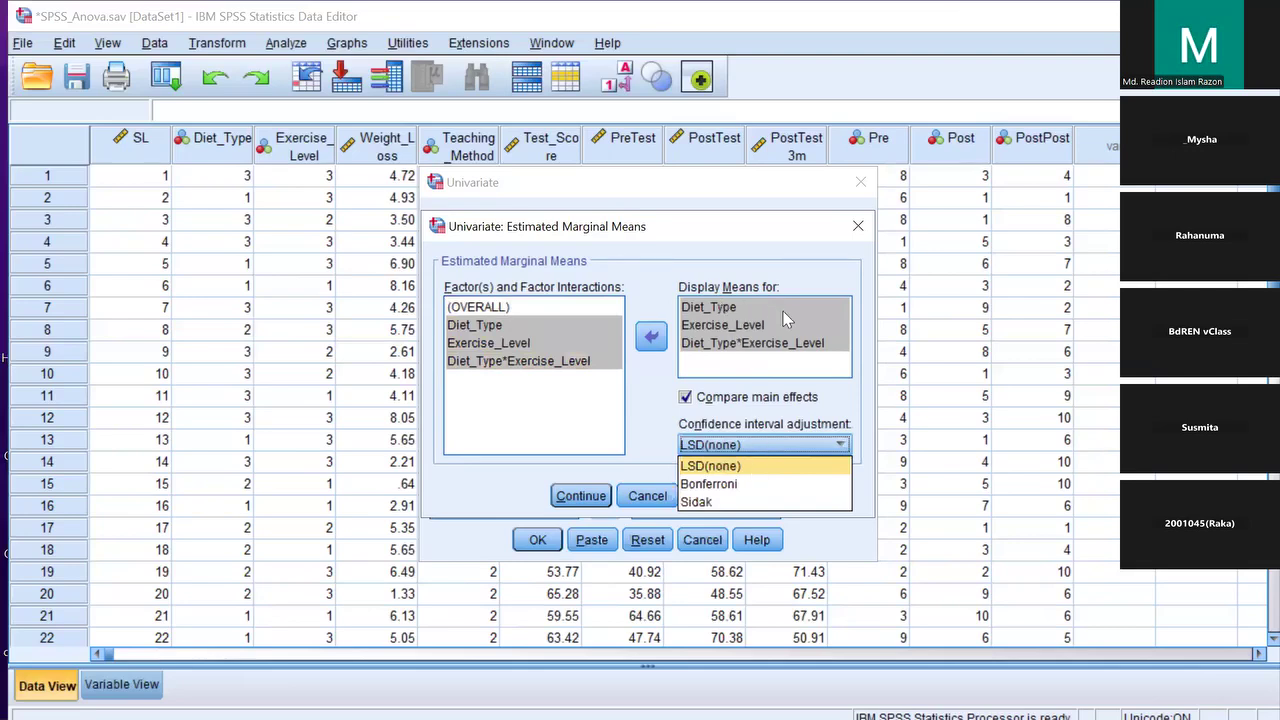
{"action": "left_click", "coordinate": [724, 485]}
{"action": "left_click", "coordinate": [580, 496]}
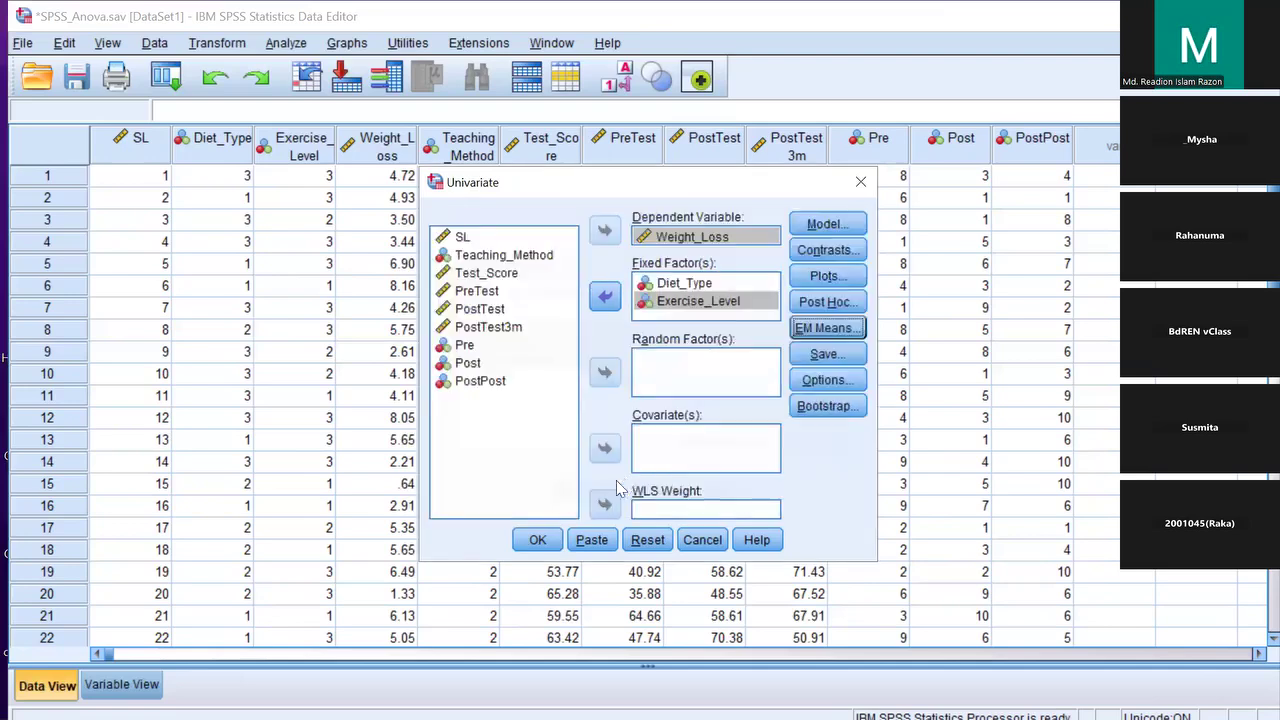
Tick Descriptive statistics and Estimates of effect size in Options, then close the Univariate dialog
{"action": "left_click", "coordinate": [812, 381]}
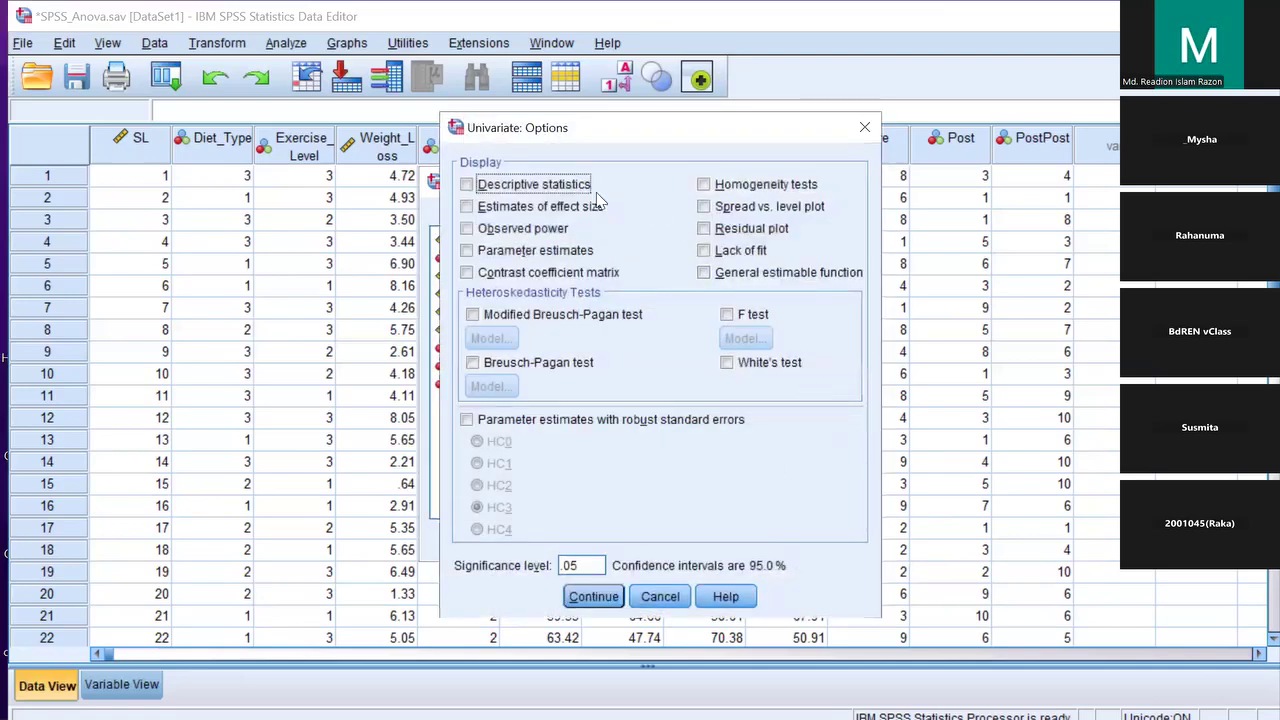
{"action": "left_click", "coordinate": [468, 185]}
{"action": "left_click", "coordinate": [467, 207]}
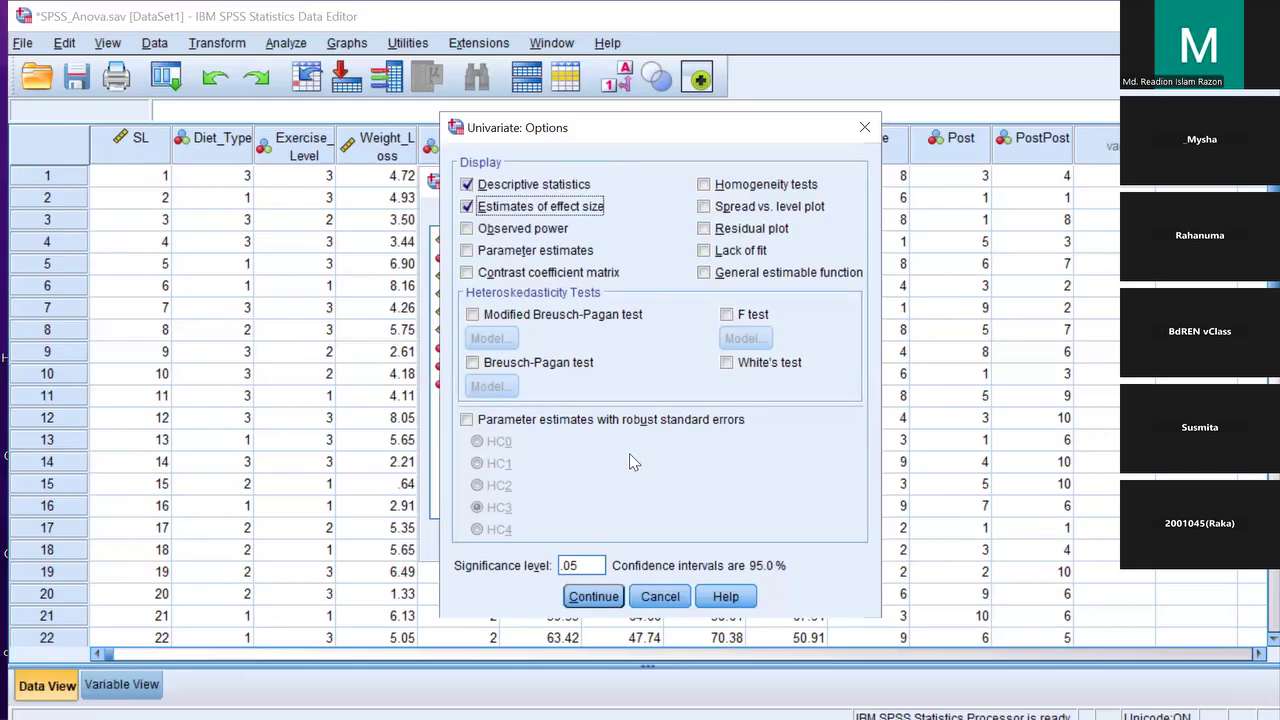
{"action": "left_click", "coordinate": [593, 596]}
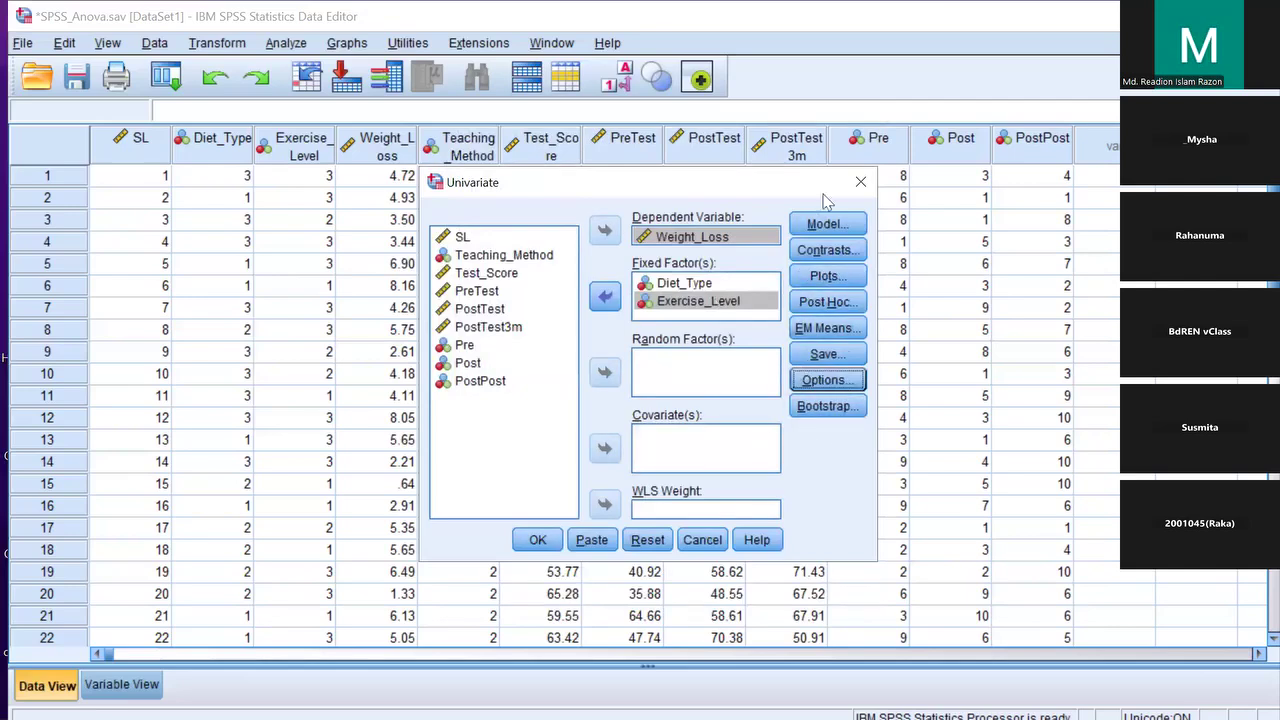
{"action": "left_click", "coordinate": [860, 181]}
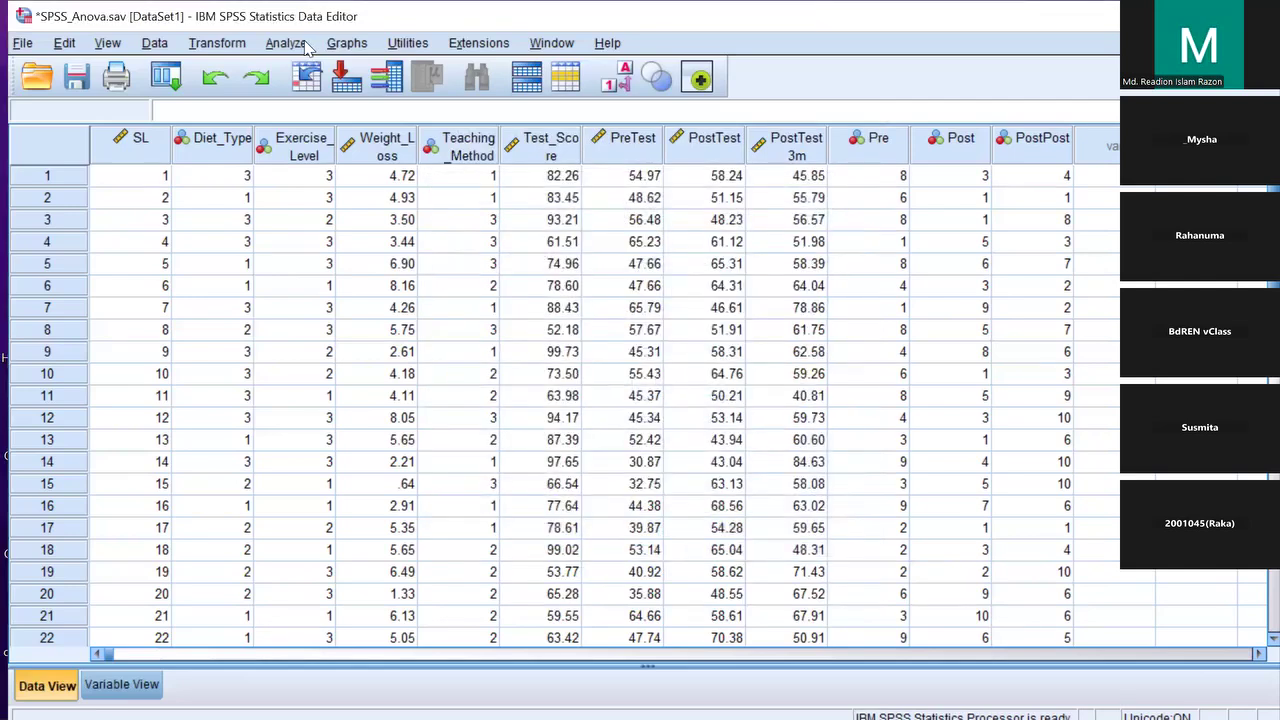
Reopen Univariate and confirm the full factorial model and Tukey post hoc settings
{"action": "left_click", "coordinate": [285, 43]}
{"action": "mouse_move", "coordinate": [470, 184]}
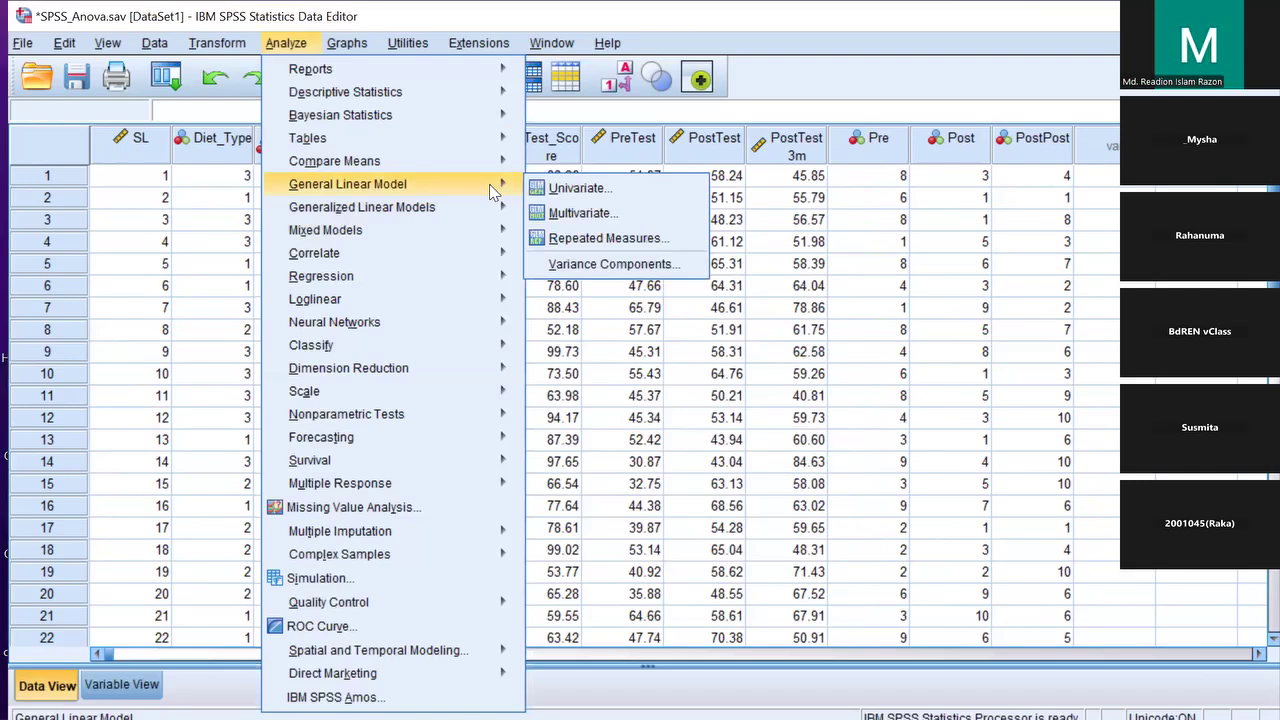
{"action": "left_click", "coordinate": [585, 190]}
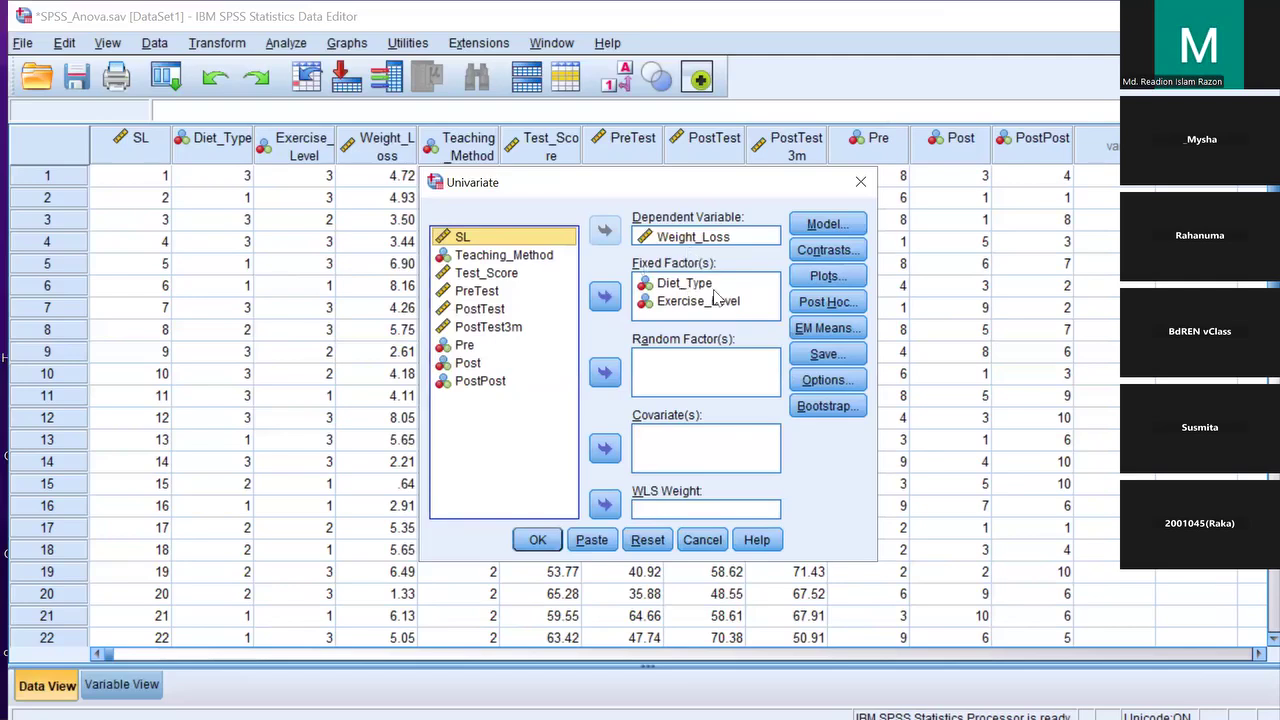
{"action": "left_click", "coordinate": [827, 224]}
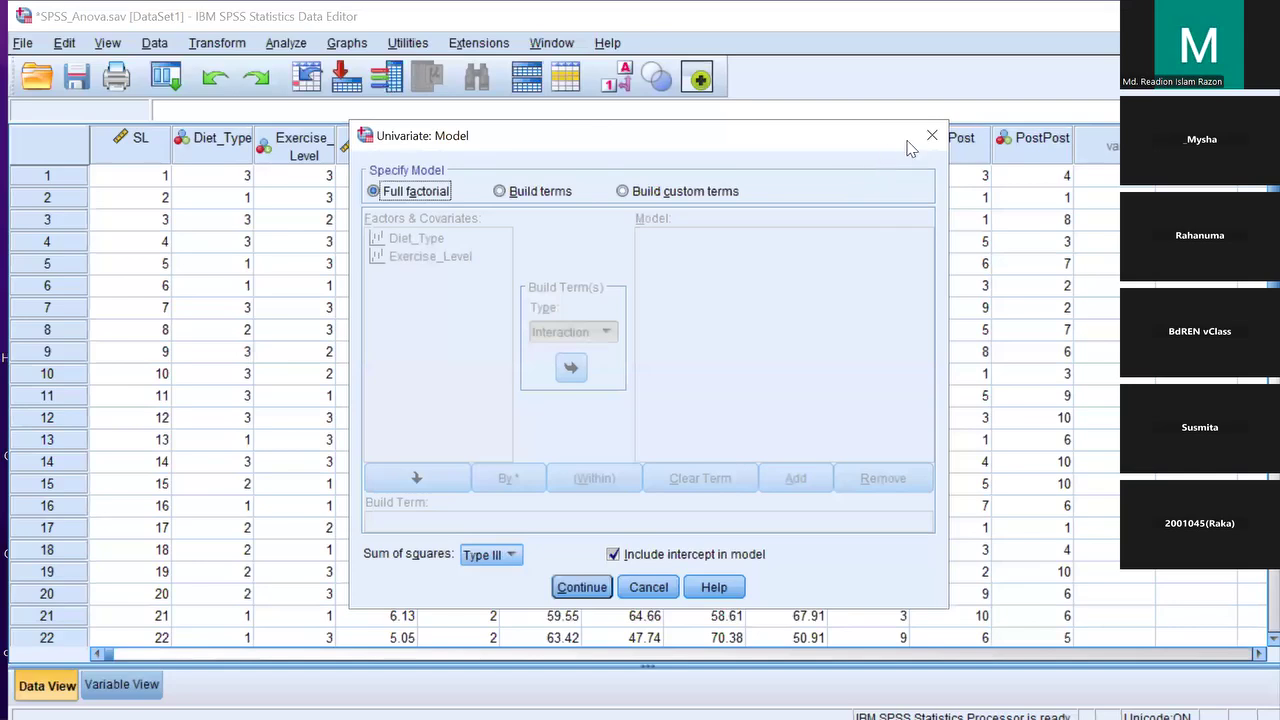
{"action": "left_click", "coordinate": [931, 136]}
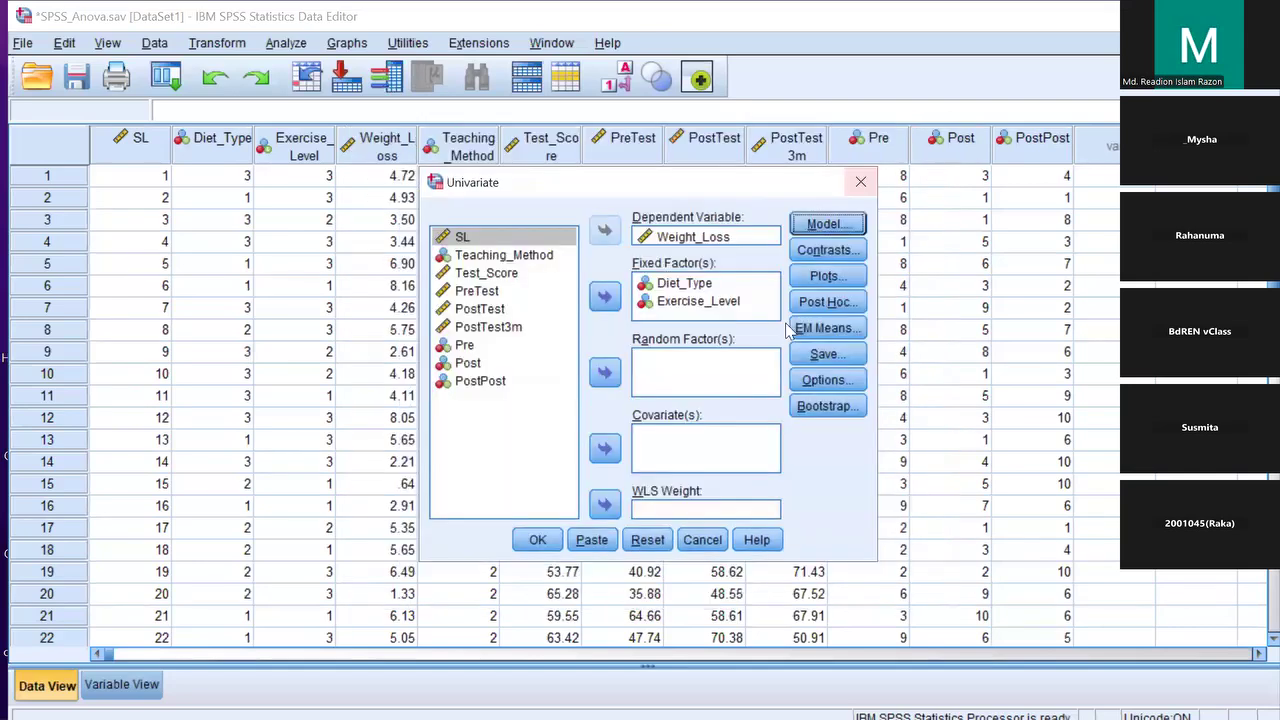
{"action": "left_click", "coordinate": [828, 302]}
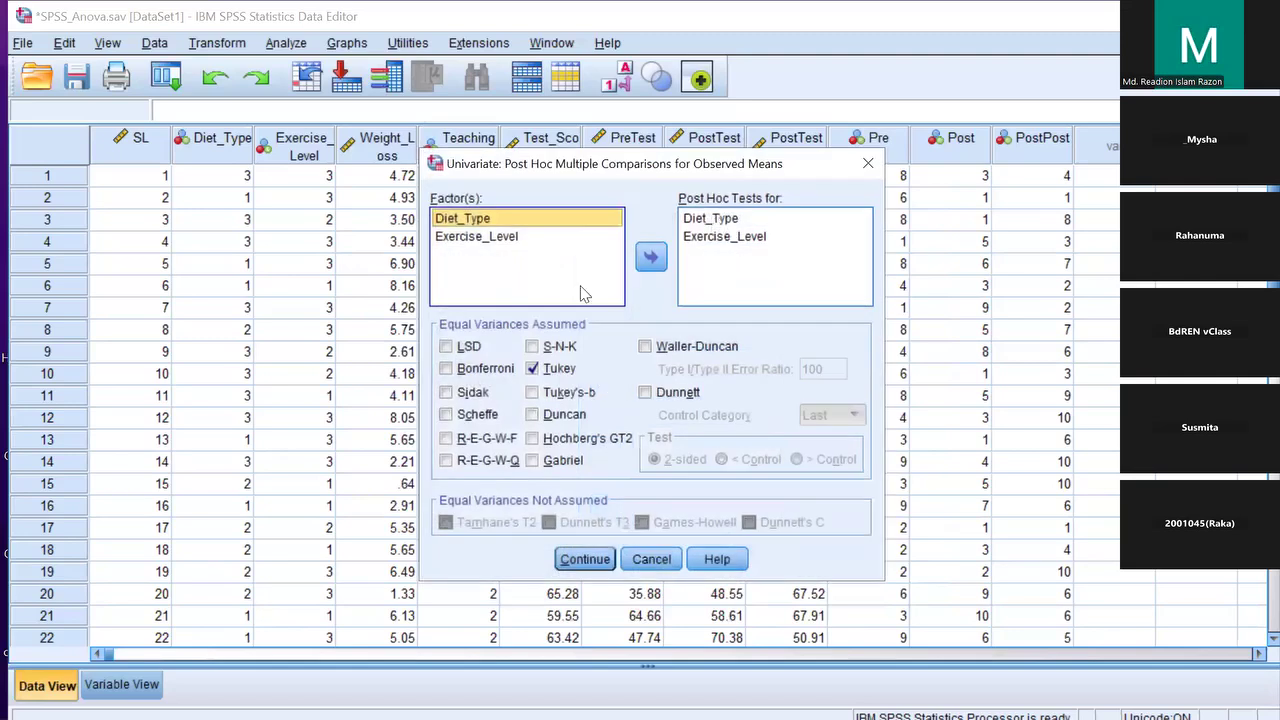
{"action": "left_click", "coordinate": [584, 559]}
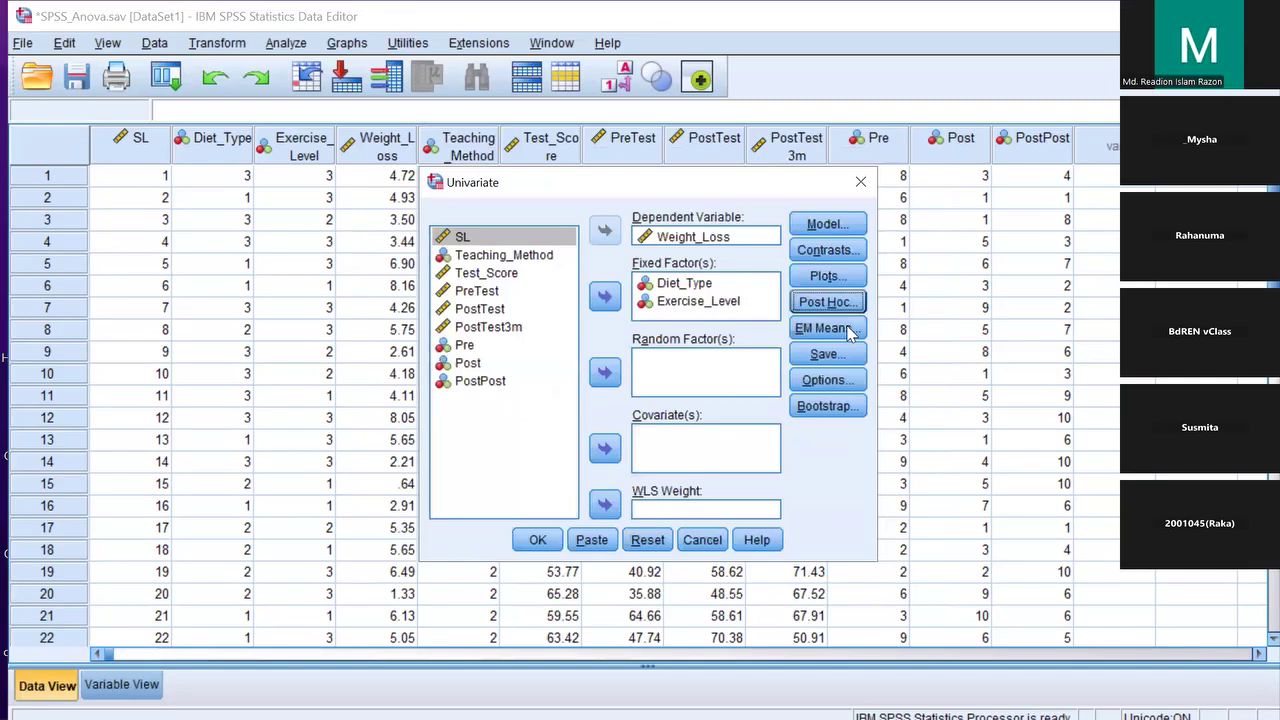
Recheck the Bonferroni marginal means and output options, then run the two-way ANOVA
{"action": "left_click", "coordinate": [825, 328]}
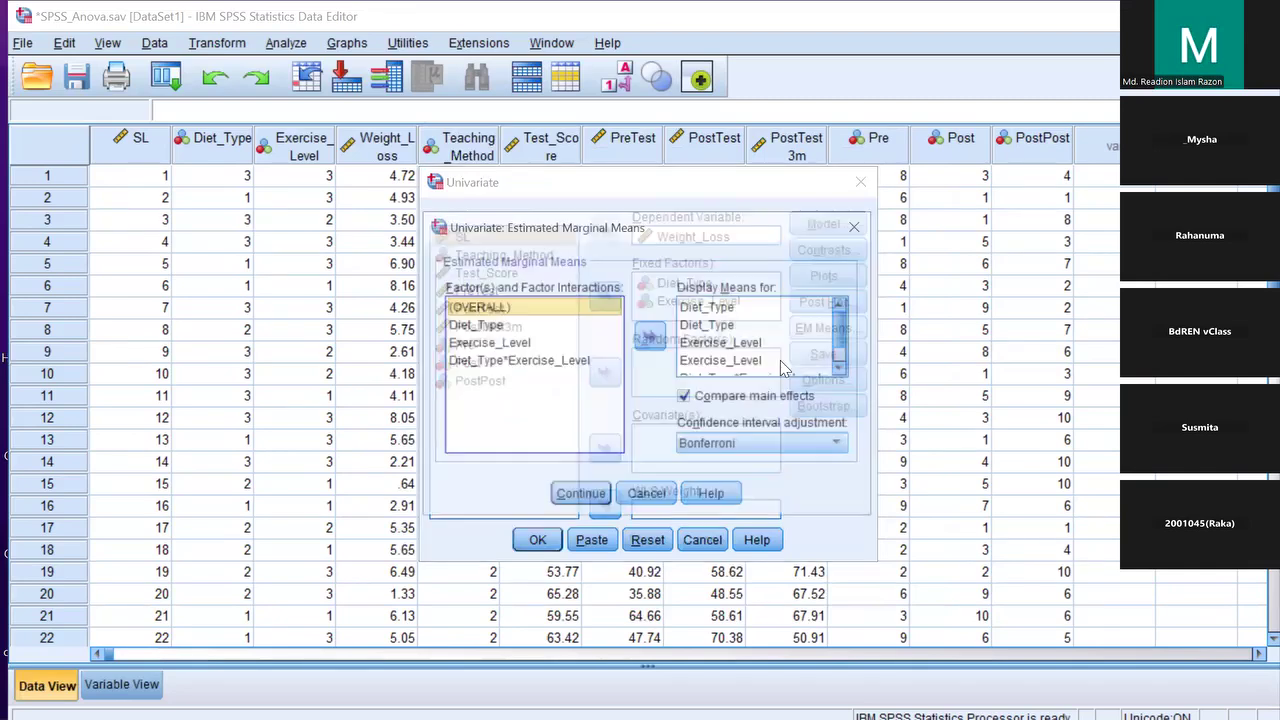
{"action": "scroll", "coordinate": [743, 374], "scroll_direction": "down", "scroll_amount": 1}
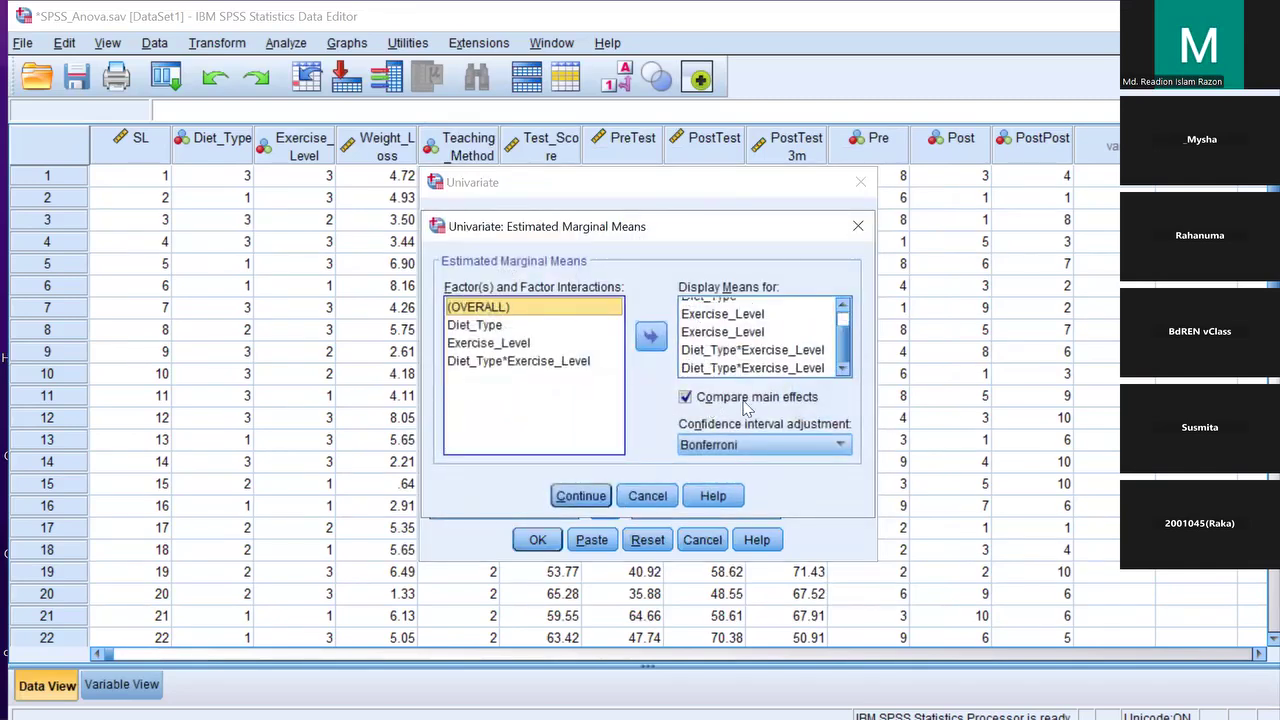
{"action": "scroll", "coordinate": [748, 408], "scroll_direction": "up", "scroll_amount": 1}
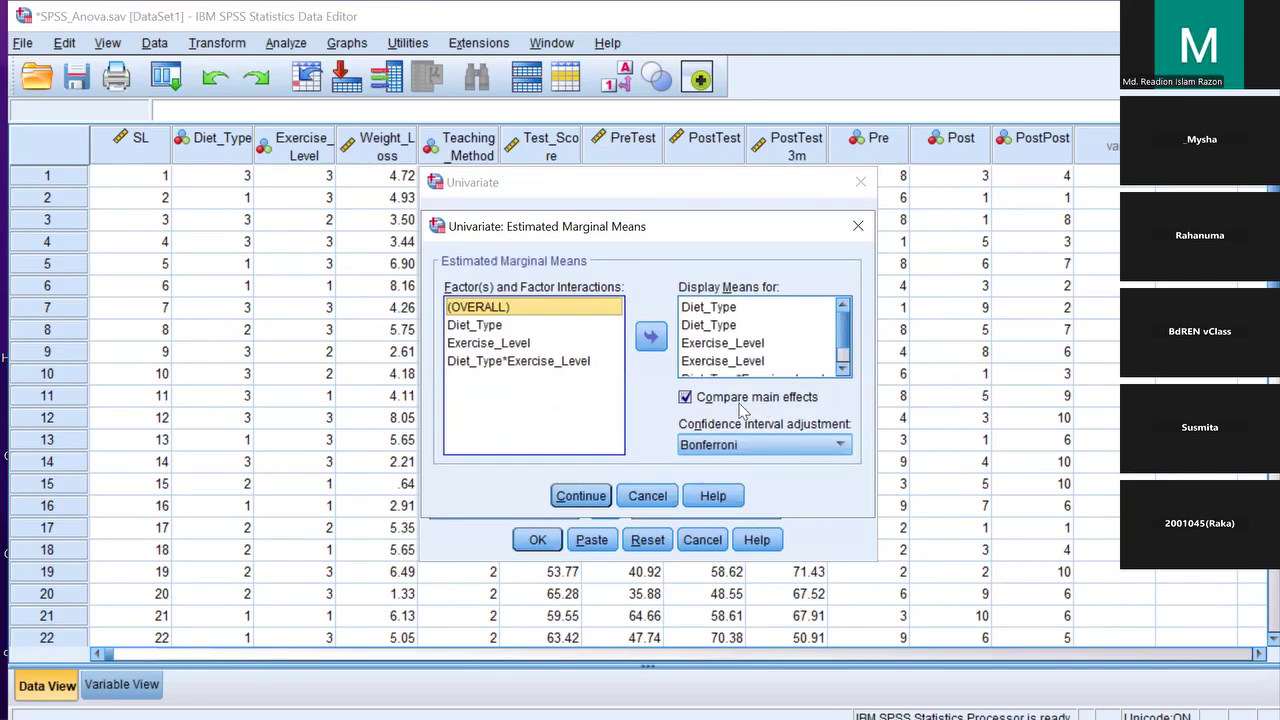
{"action": "left_click", "coordinate": [708, 445]}
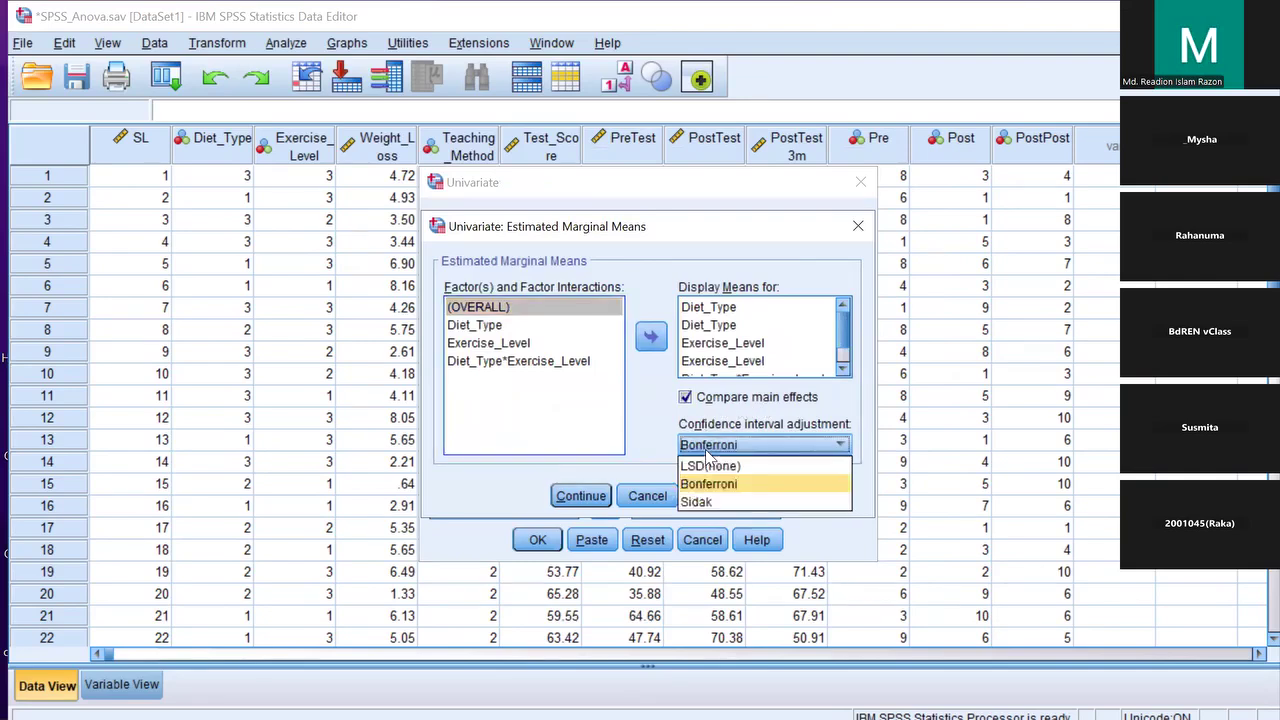
{"action": "left_click", "coordinate": [708, 450]}
{"action": "left_click", "coordinate": [580, 495]}
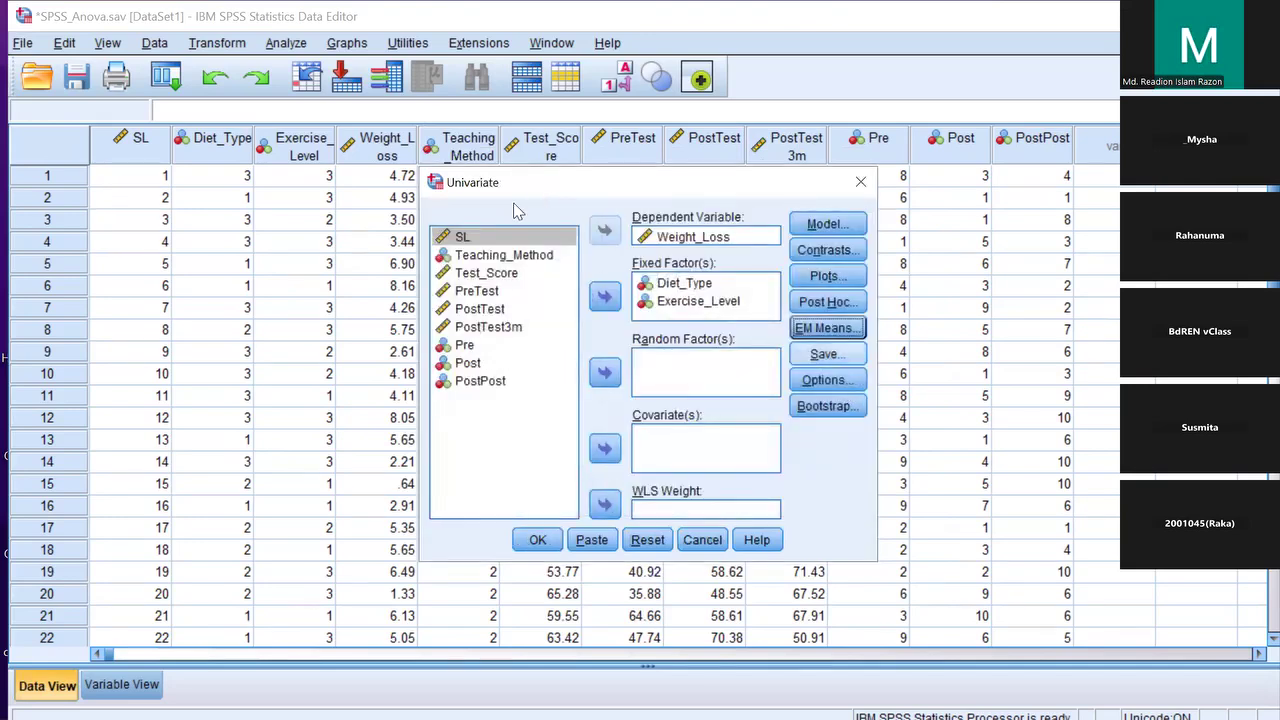
{"action": "left_click", "coordinate": [827, 380]}
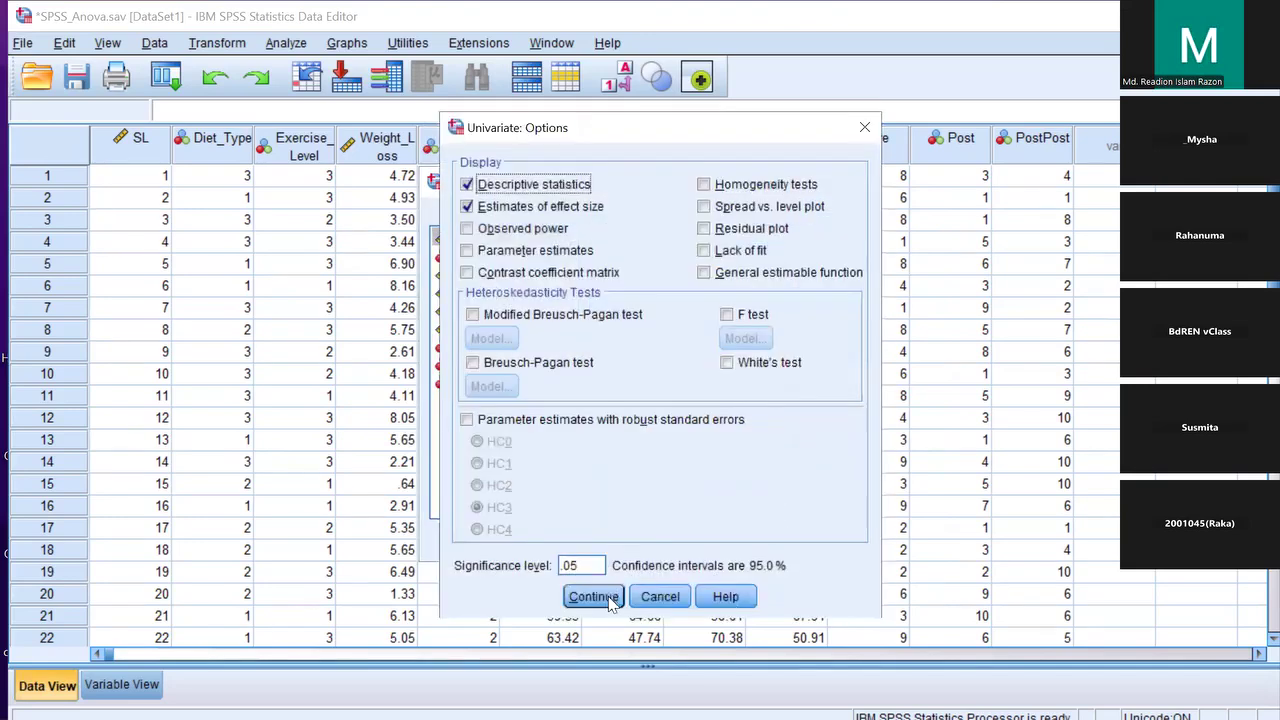
{"action": "key", "text": "Return"}
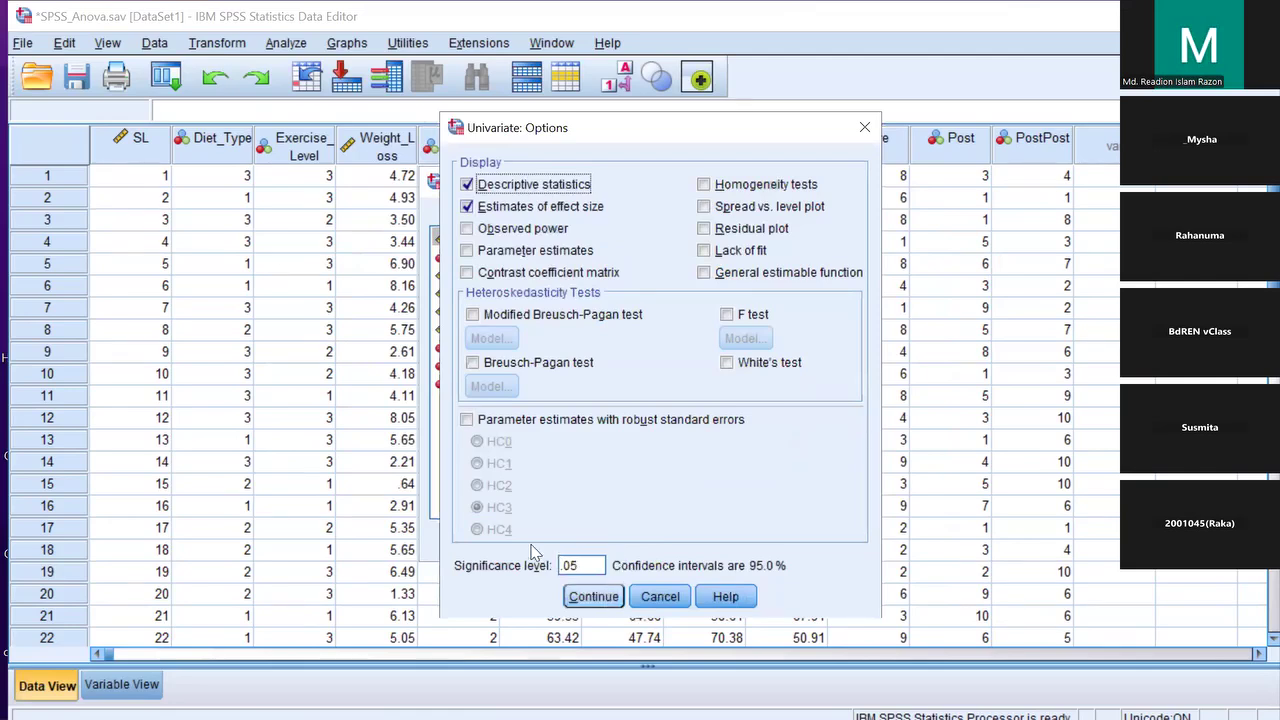
{"action": "left_click", "coordinate": [538, 540]}
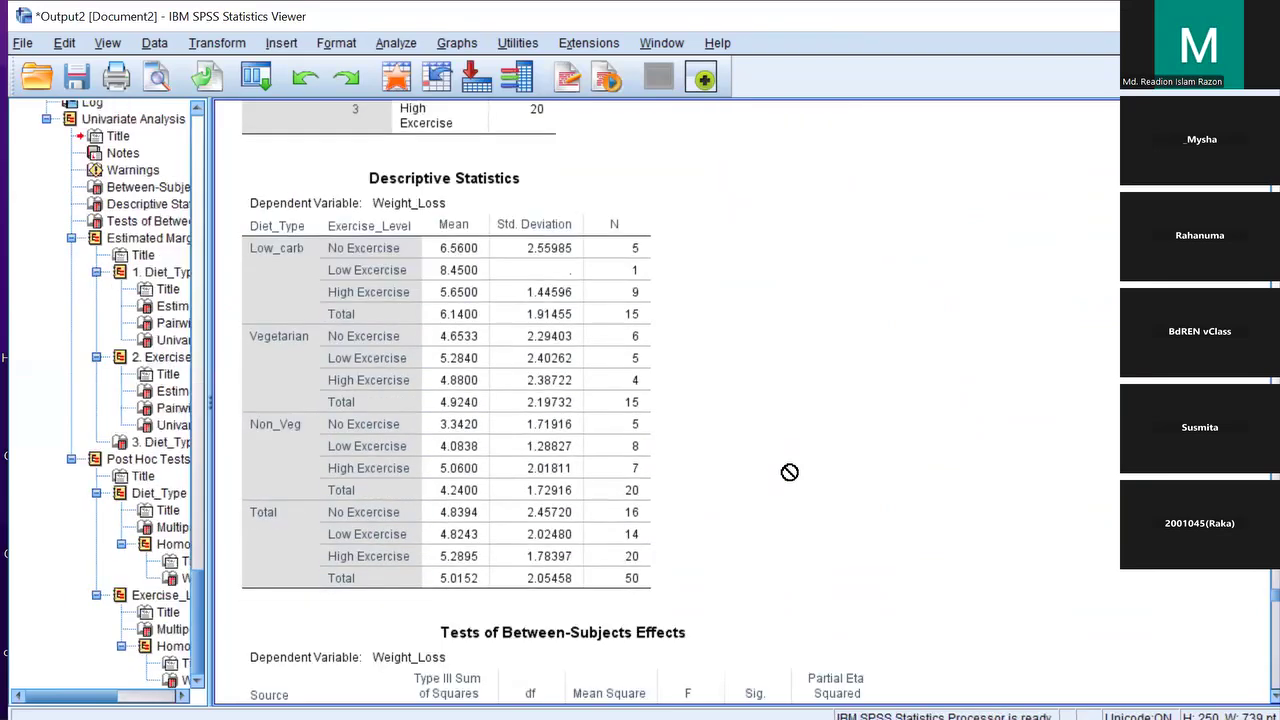
Select the Weight_Loss Descriptive Statistics table and scroll toward Tests of Between-Subjects Effects
{"action": "left_click", "coordinate": [427, 538]}
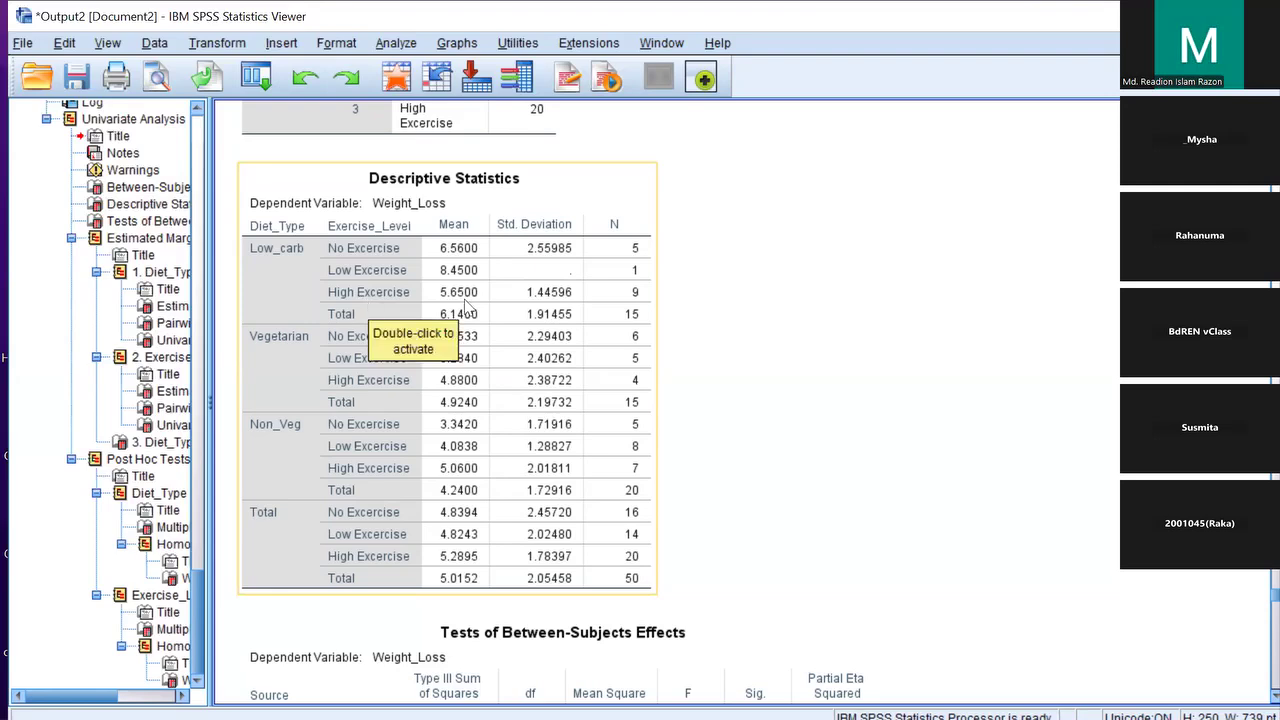
{"action": "left_click", "coordinate": [737, 326]}
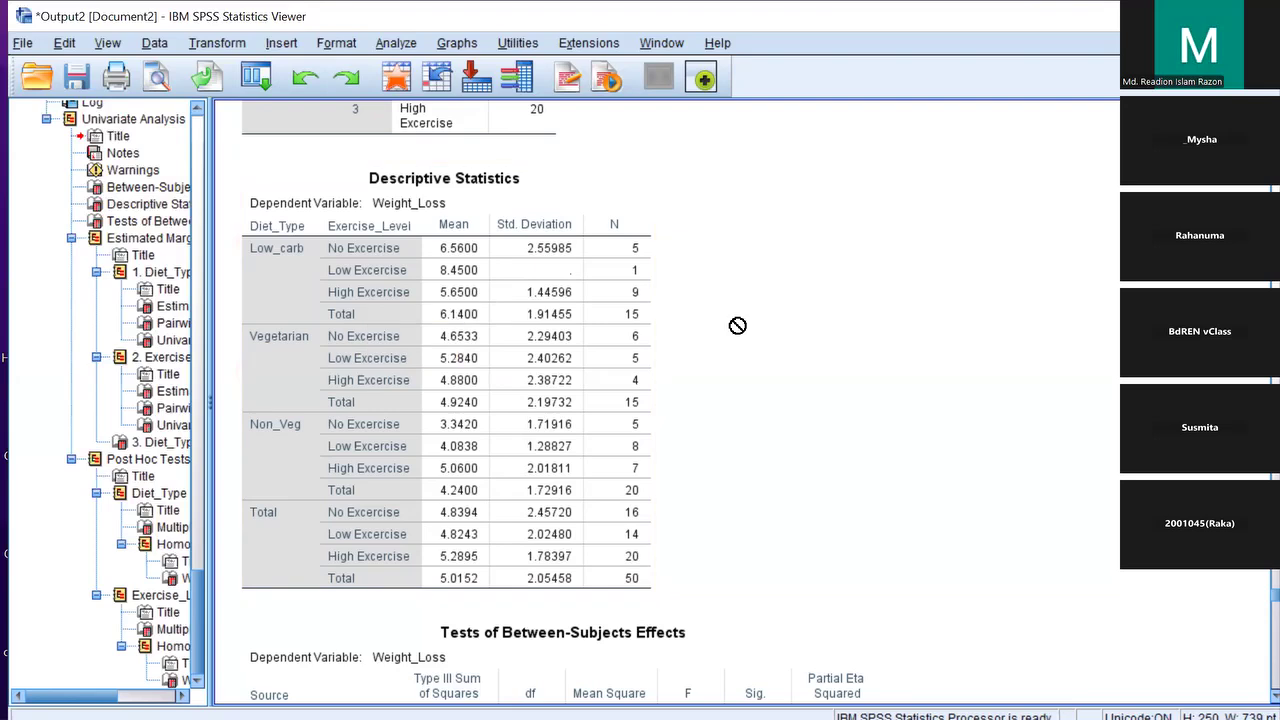
{"action": "left_click", "coordinate": [292, 278]}
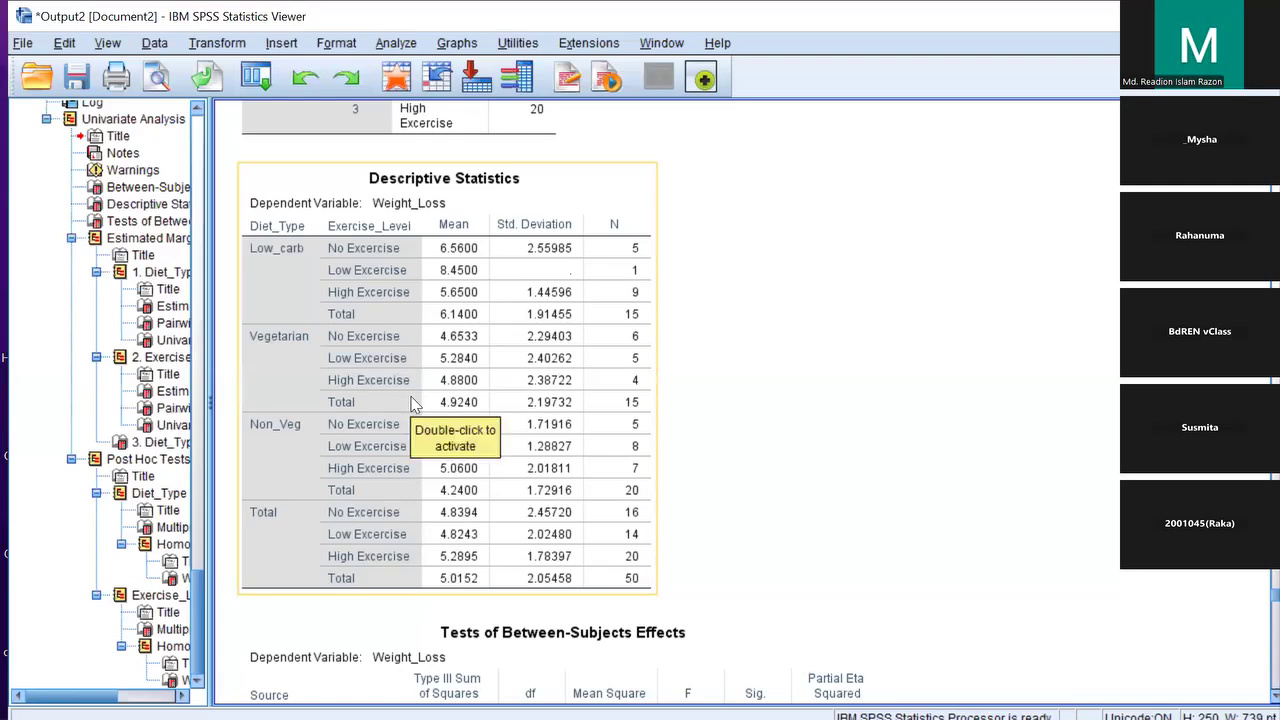
{"action": "scroll", "coordinate": [416, 401], "scroll_direction": "down", "scroll_amount": 2}
{"action": "scroll", "coordinate": [416, 401], "scroll_direction": "down", "scroll_amount": 4}
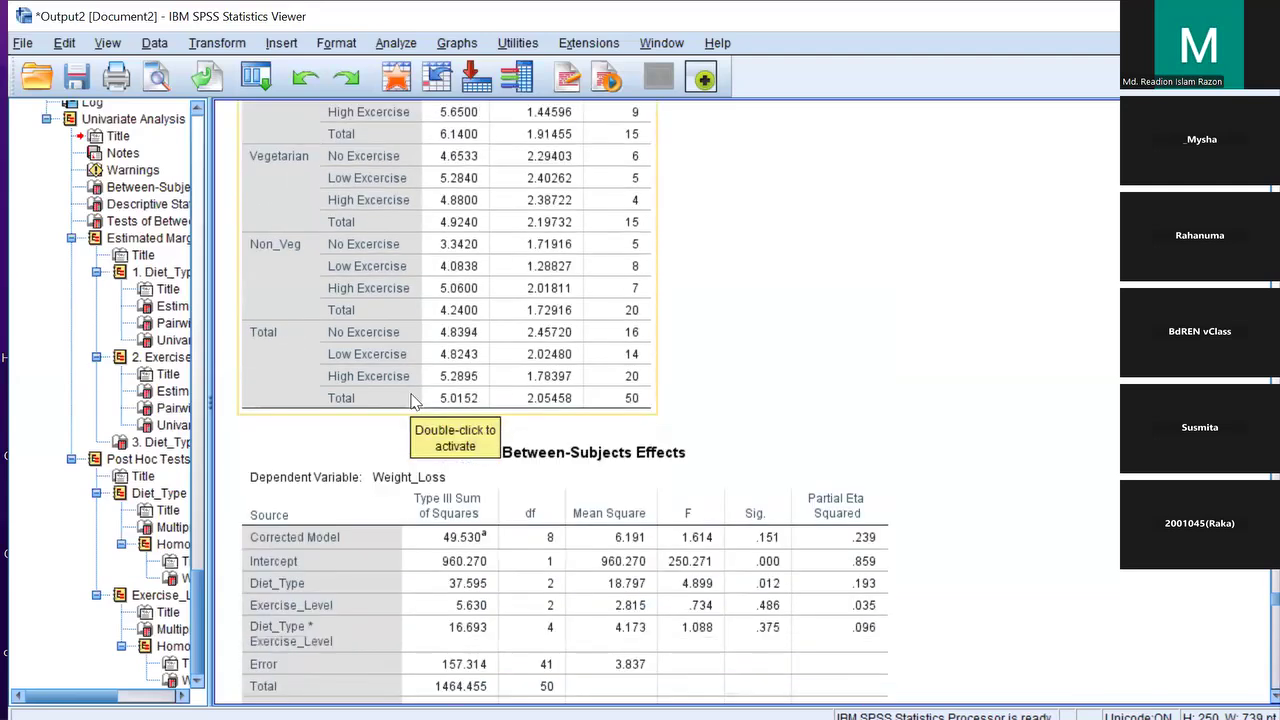
{"action": "scroll", "coordinate": [285, 337], "scroll_direction": "down", "scroll_amount": 2}
{"action": "left_click", "coordinate": [285, 337]}
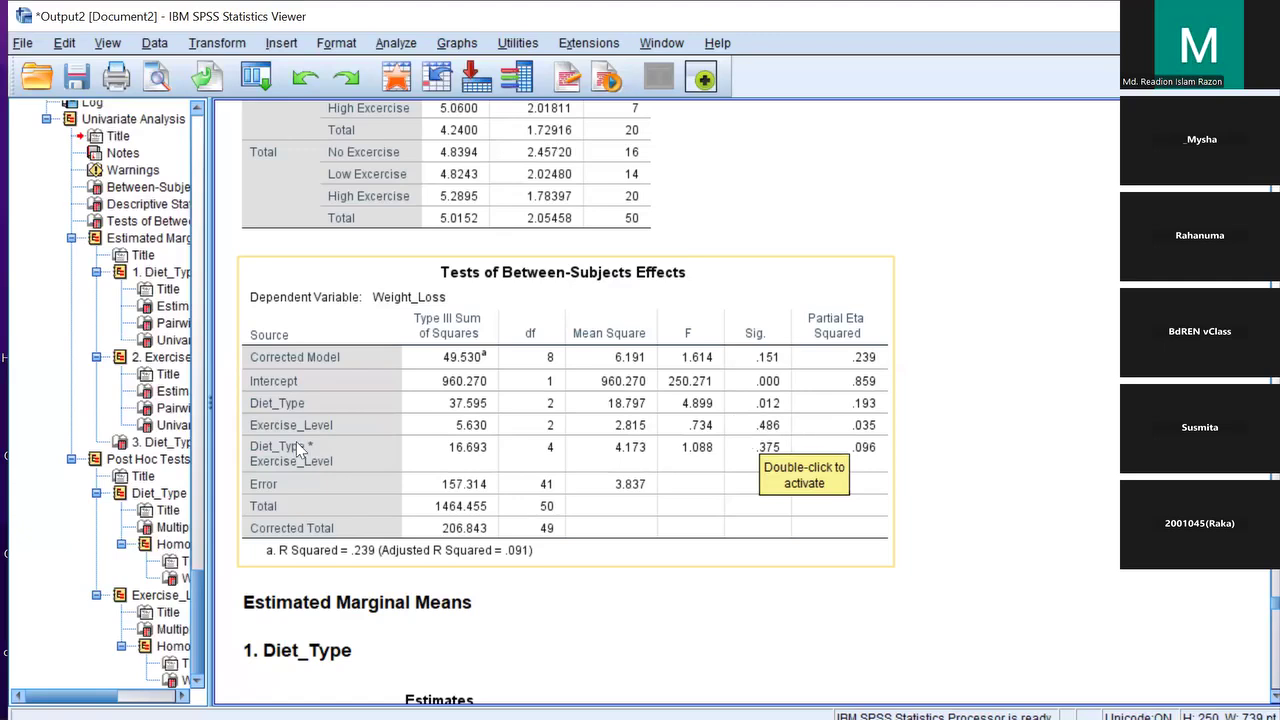
{"action": "scroll", "coordinate": [320, 458], "scroll_direction": "down", "scroll_amount": 3}
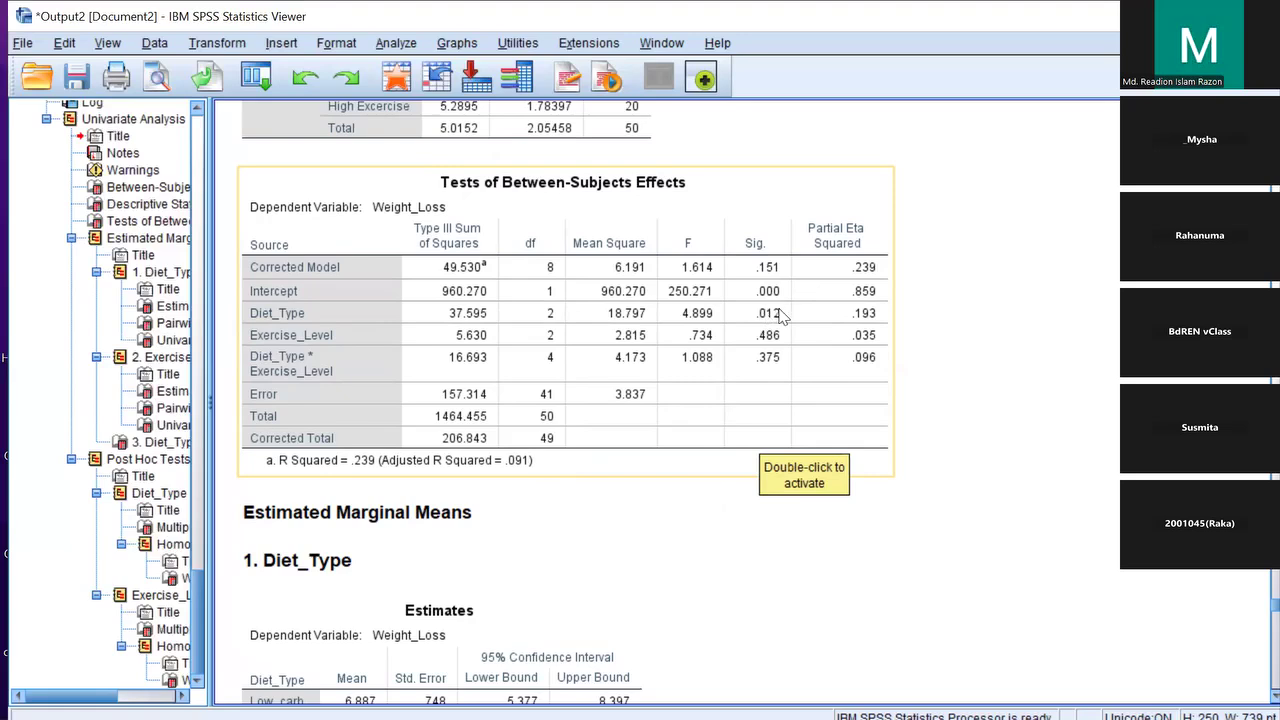
{"action": "scroll", "coordinate": [781, 316], "scroll_direction": "down", "scroll_amount": 2}
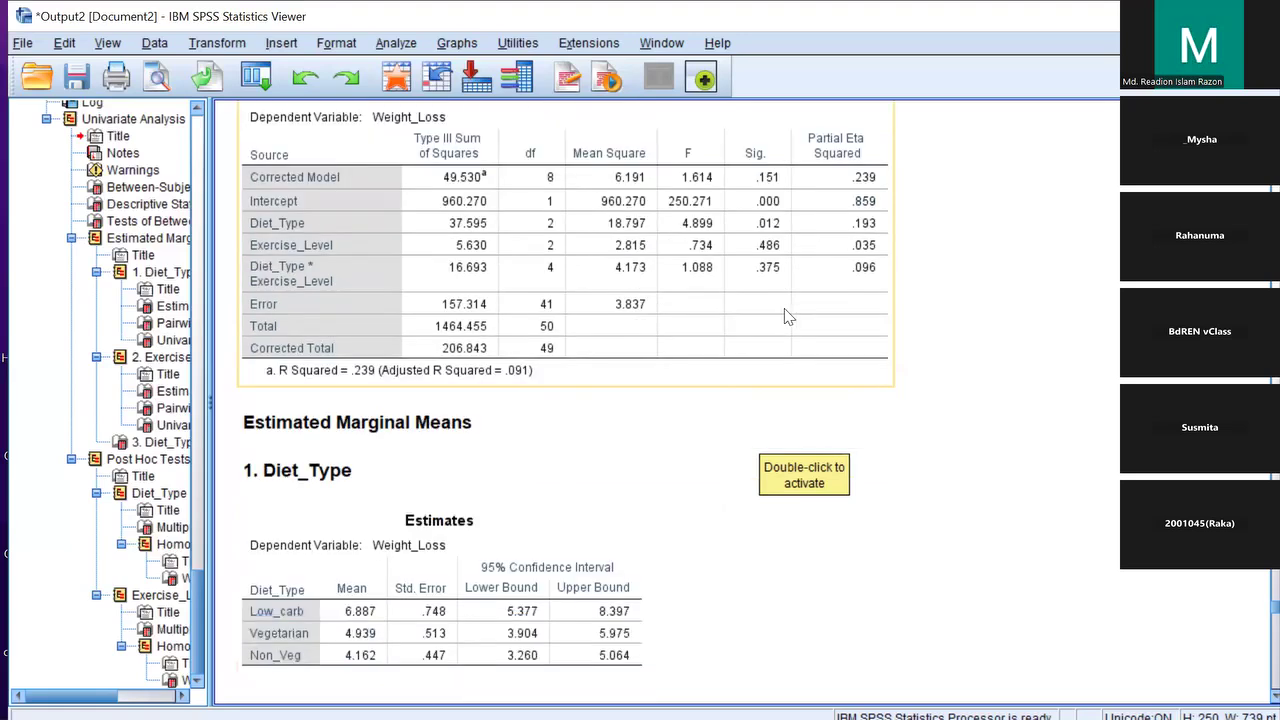
{"action": "scroll", "coordinate": [784, 316], "scroll_direction": "down", "scroll_amount": 4}
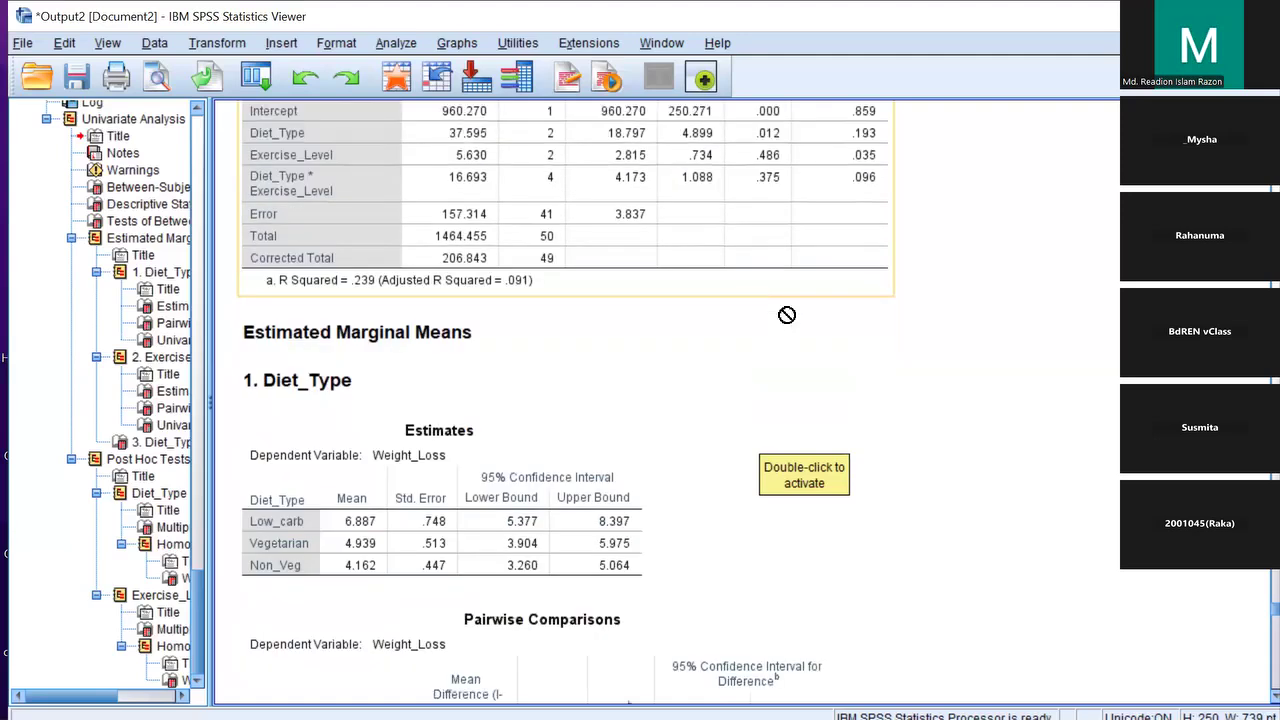
{"action": "scroll", "coordinate": [786, 315], "scroll_direction": "down", "scroll_amount": 4}
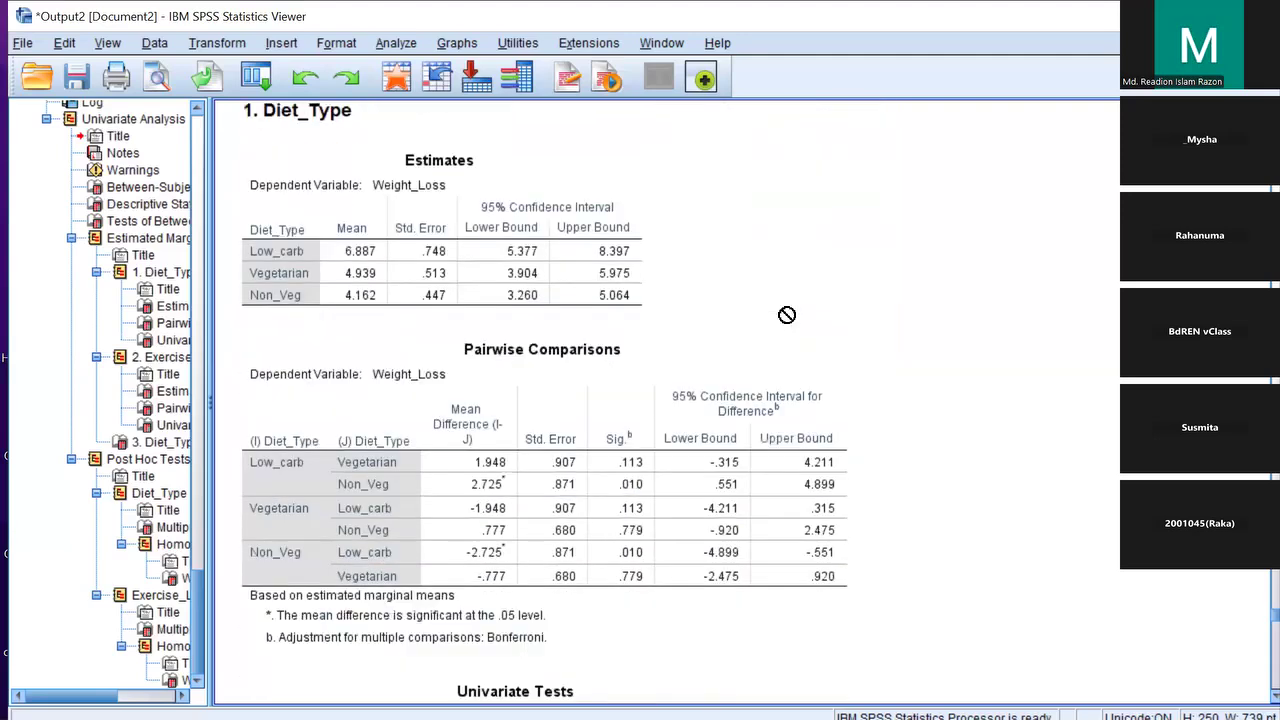
{"action": "scroll", "coordinate": [754, 329], "scroll_direction": "up", "scroll_amount": 8}
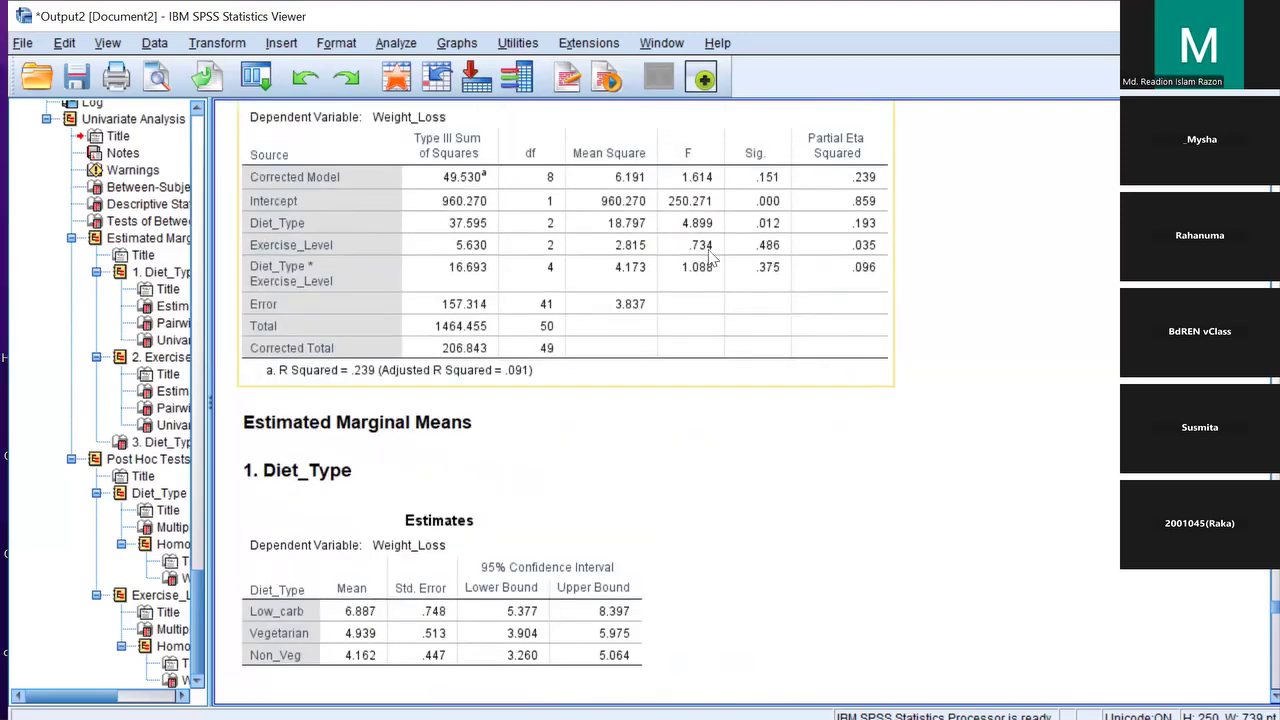
{"action": "scroll", "coordinate": [710, 258], "scroll_direction": "up", "scroll_amount": 2}
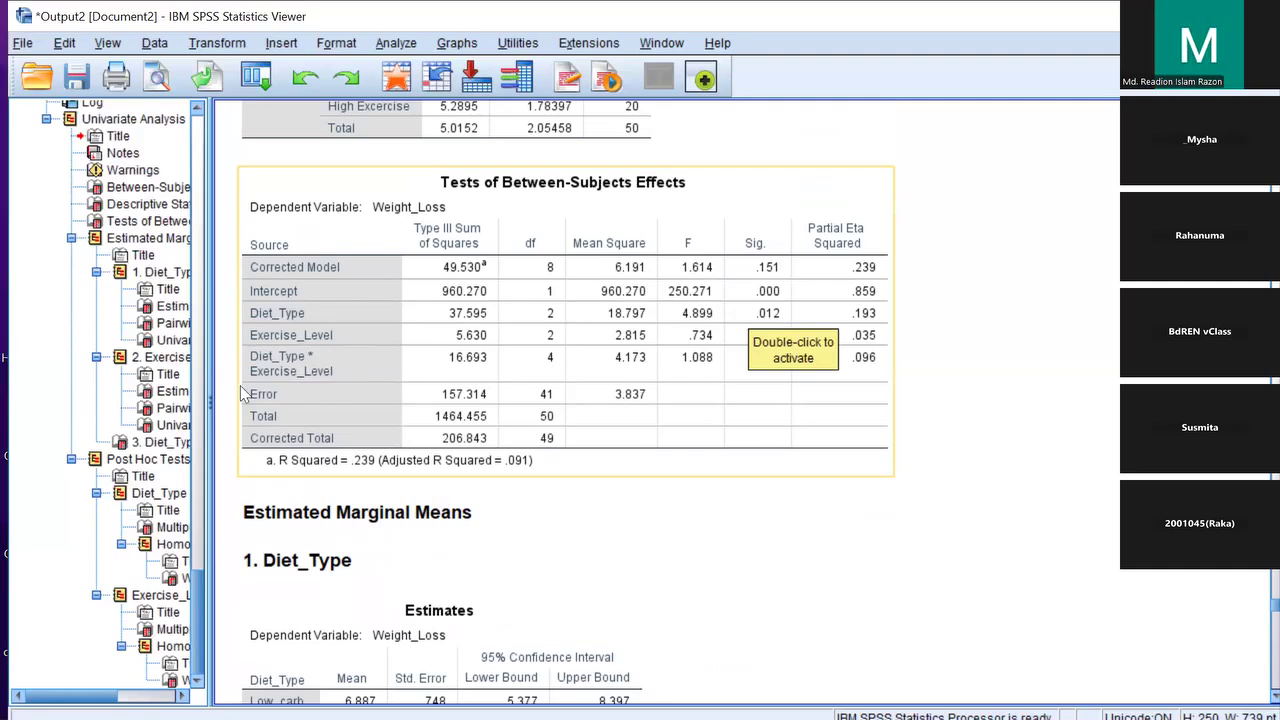
{"action": "scroll", "coordinate": [500, 424], "scroll_direction": "down", "scroll_amount": 3}
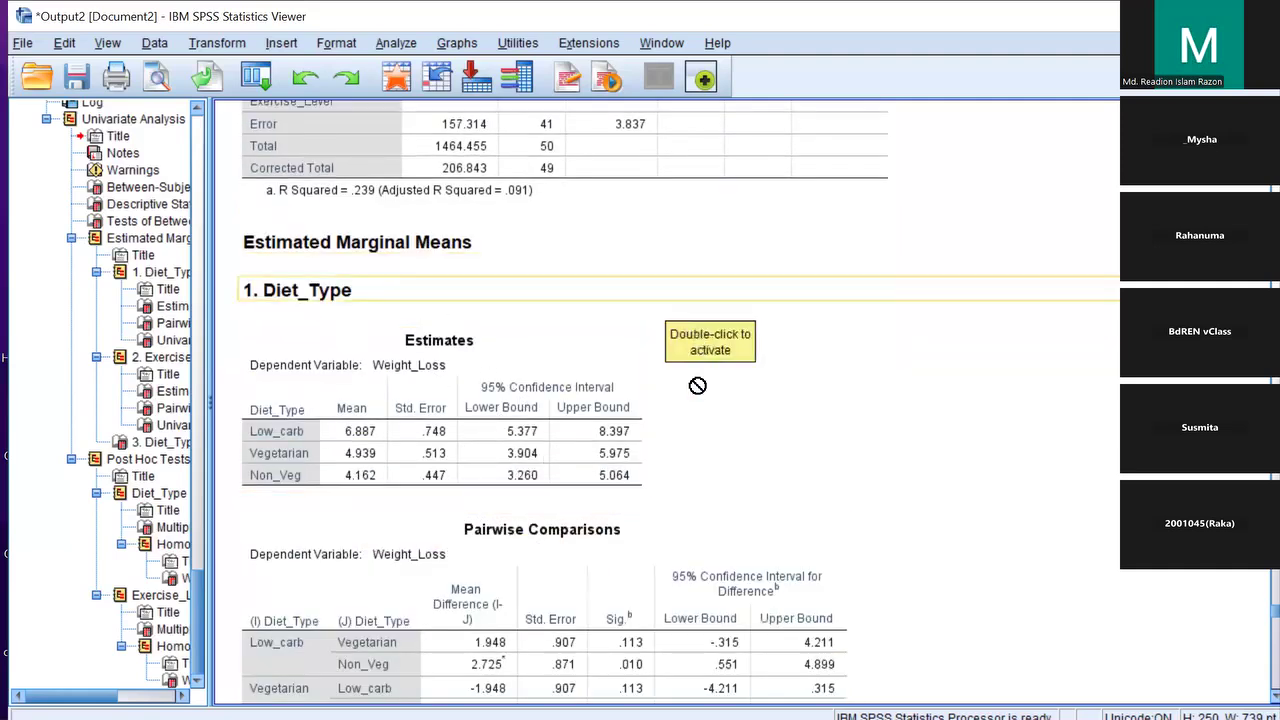
{"action": "scroll", "coordinate": [795, 465], "scroll_direction": "down", "scroll_amount": 1}
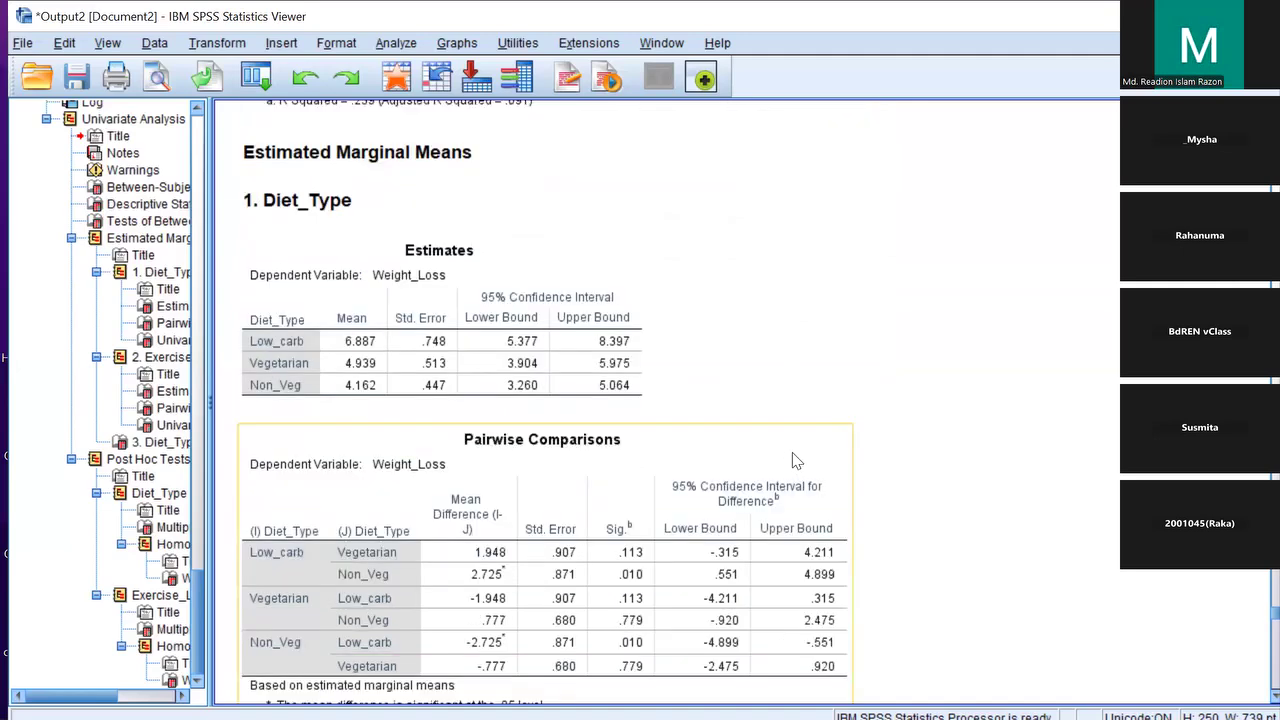
{"action": "scroll", "coordinate": [750, 457], "scroll_direction": "down", "scroll_amount": 1}
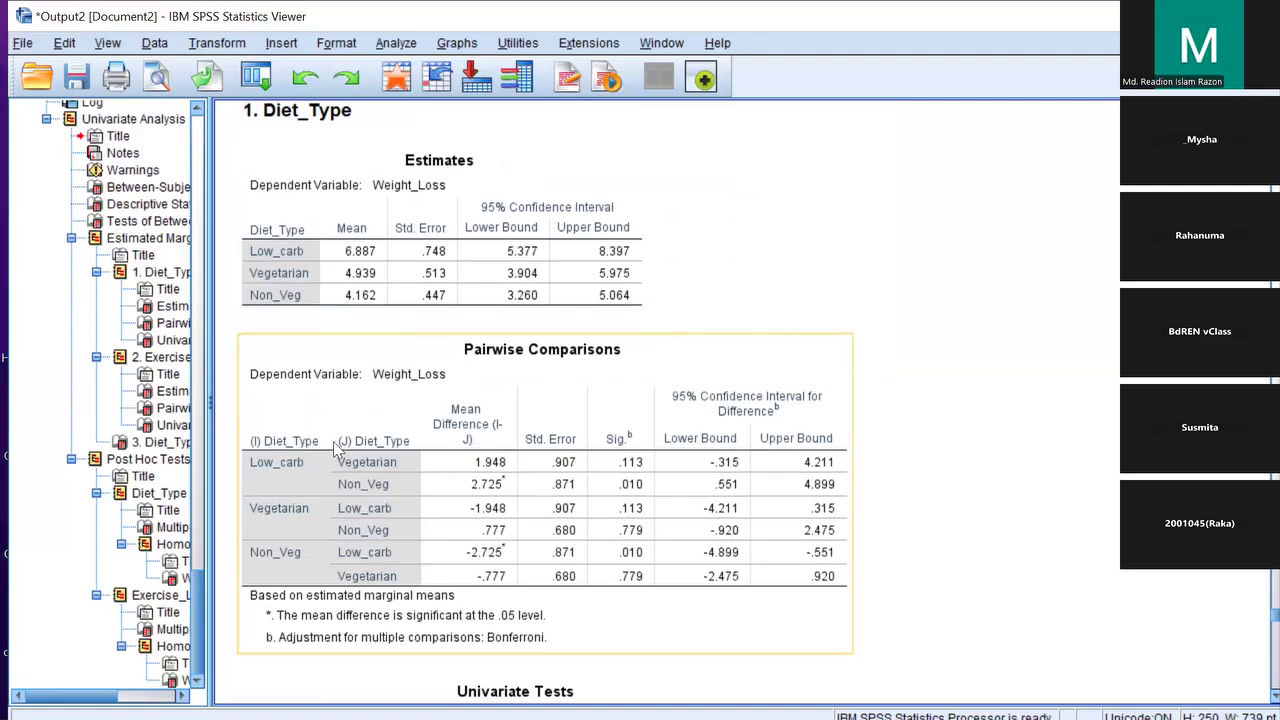
{"action": "left_click", "coordinate": [737, 251]}
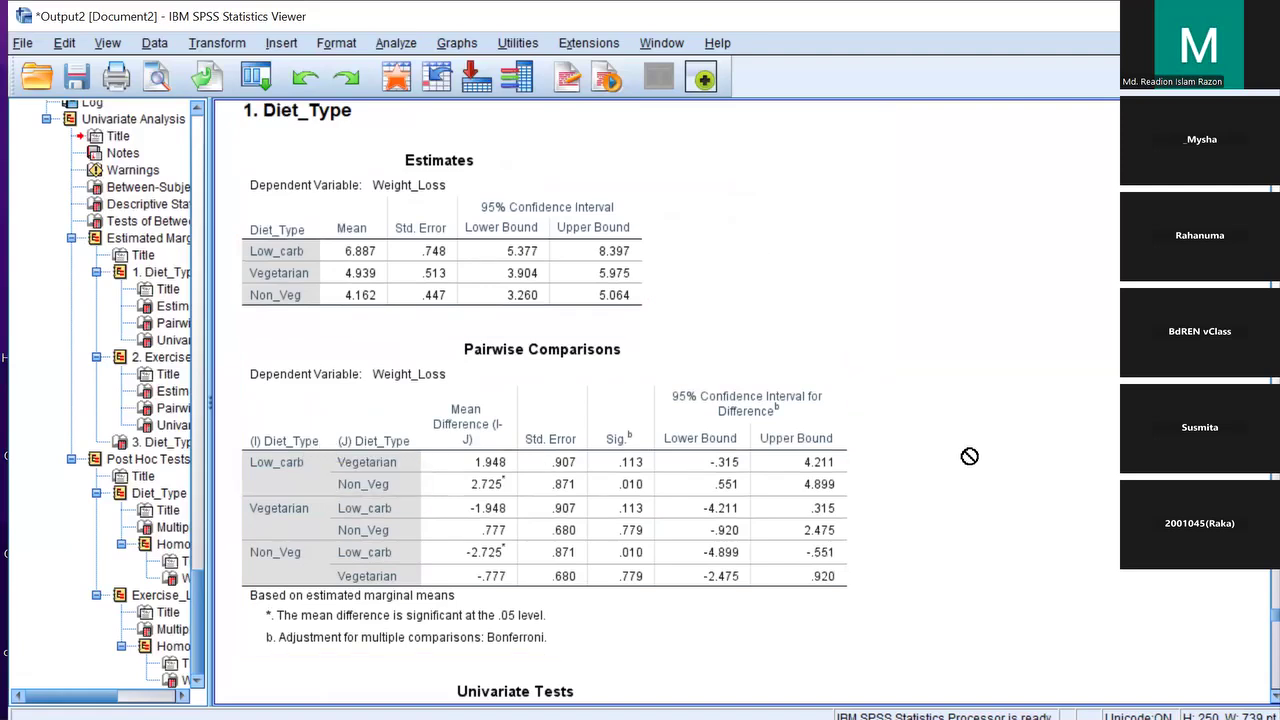
{"action": "left_click", "coordinate": [727, 510]}
{"action": "scroll", "coordinate": [990, 480], "scroll_direction": "down", "scroll_amount": 3}
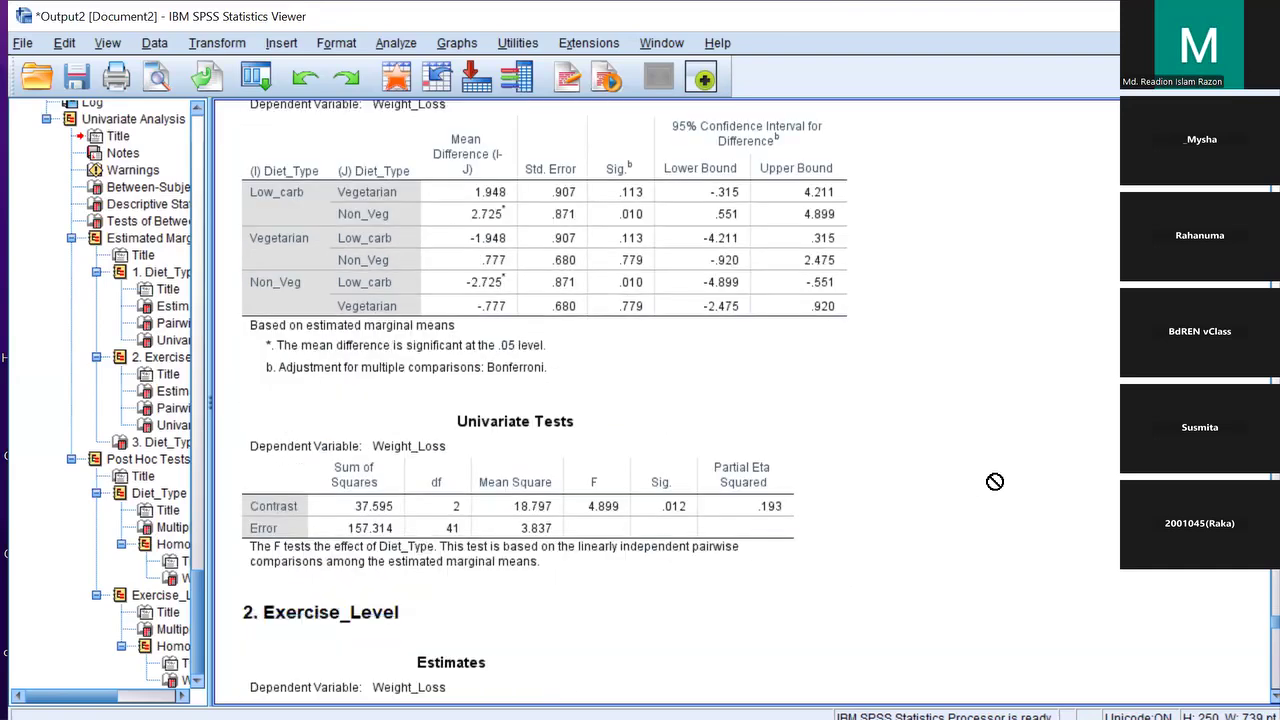
Scroll down the output and select the Exercise_Level Pairwise Comparisons table
{"action": "scroll", "coordinate": [765, 480], "scroll_direction": "down", "scroll_amount": 2}
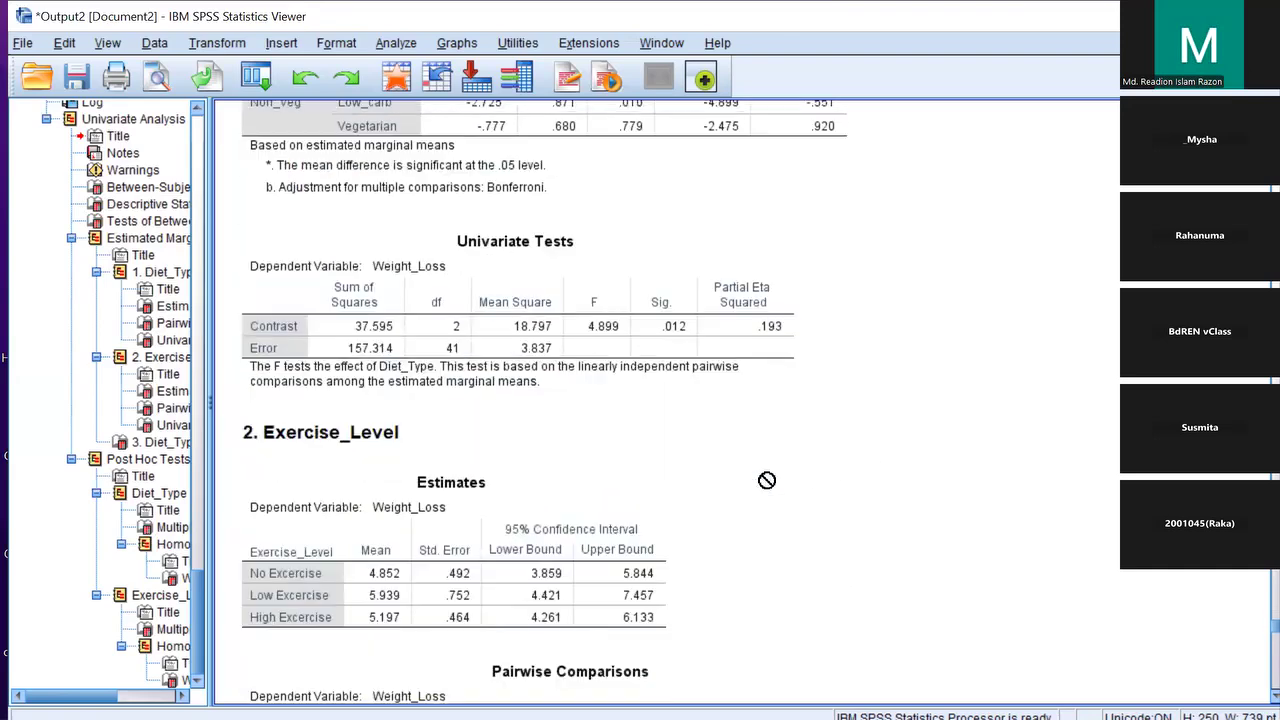
{"action": "scroll", "coordinate": [766, 480], "scroll_direction": "down", "scroll_amount": 3}
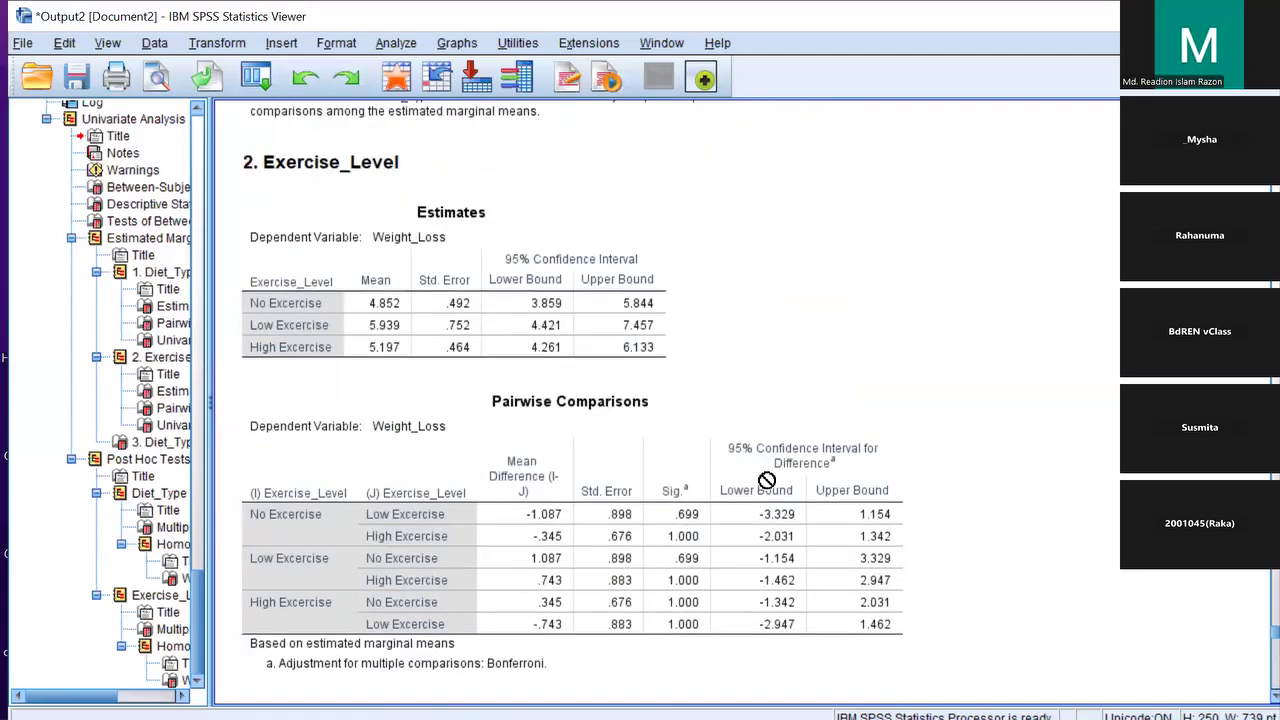
{"action": "scroll", "coordinate": [767, 480], "scroll_direction": "down", "scroll_amount": 2}
{"action": "left_click", "coordinate": [735, 437]}
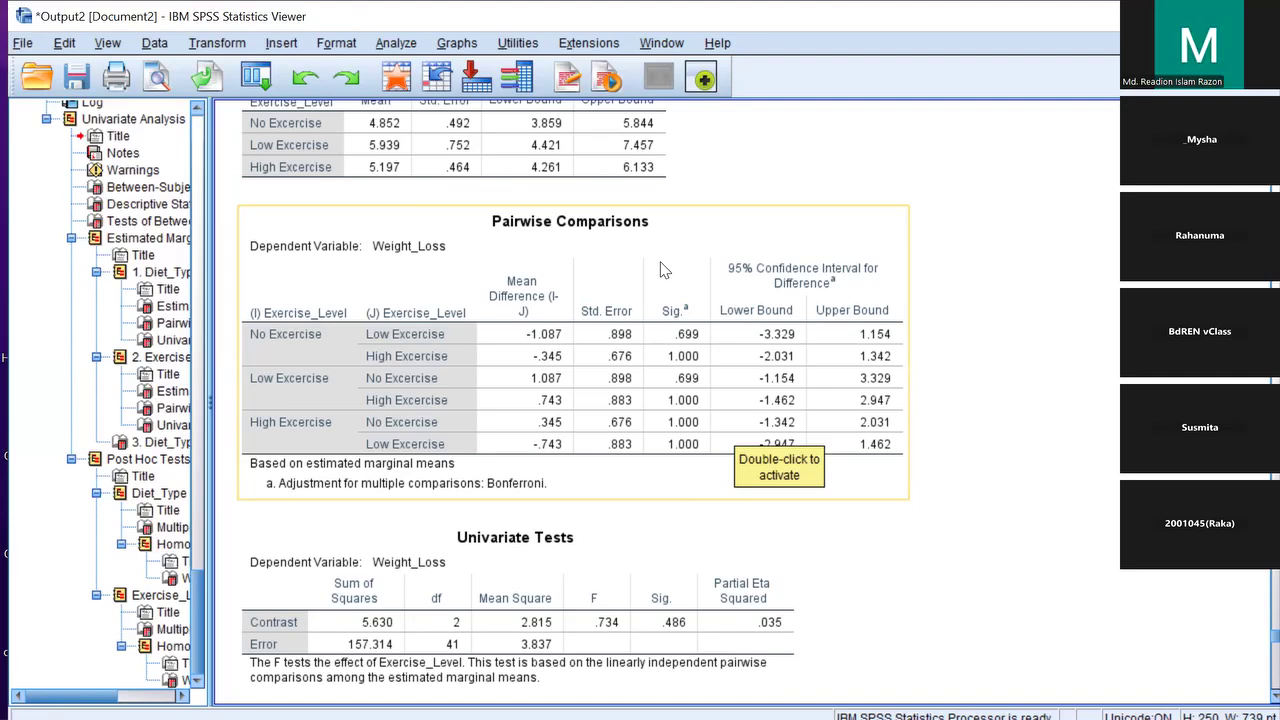
Review the Tukey homogeneous subsets (one subset, Sig. = .777), then return to the SPSS_Anova data
{"action": "scroll", "coordinate": [686, 466], "scroll_direction": "down", "scroll_amount": 5}
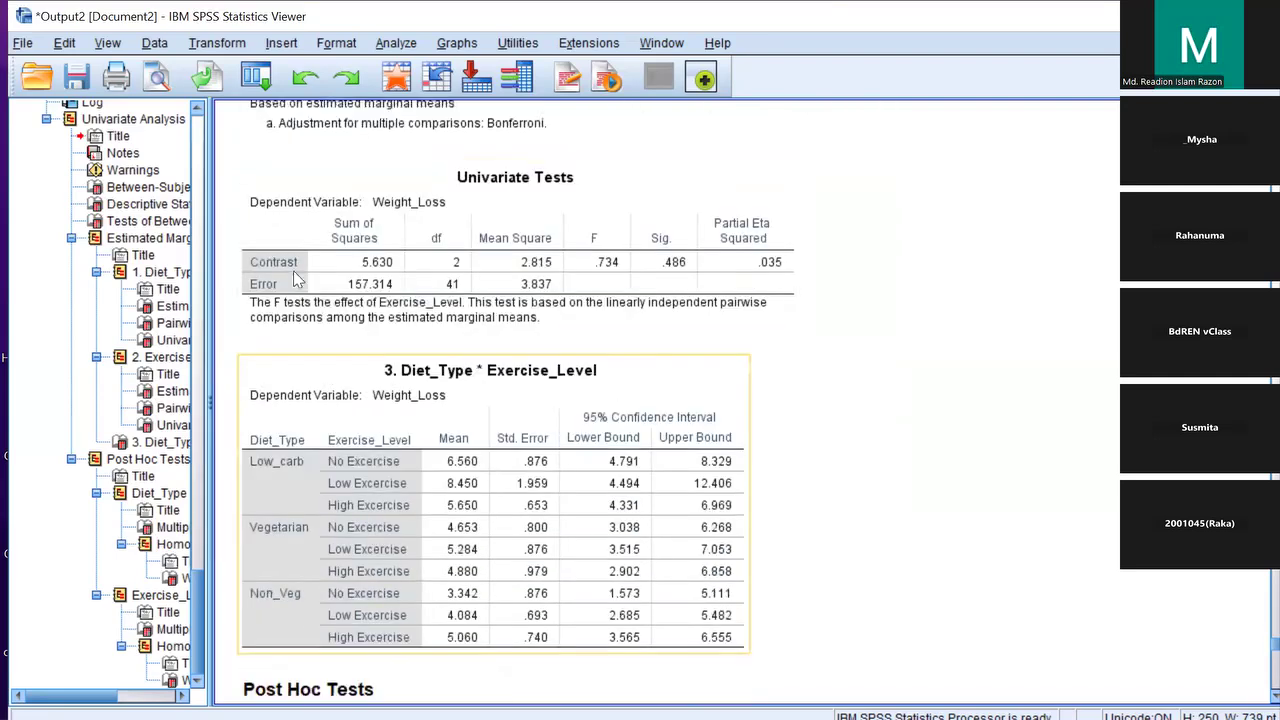
{"action": "scroll", "coordinate": [295, 279], "scroll_direction": "down", "scroll_amount": 3}
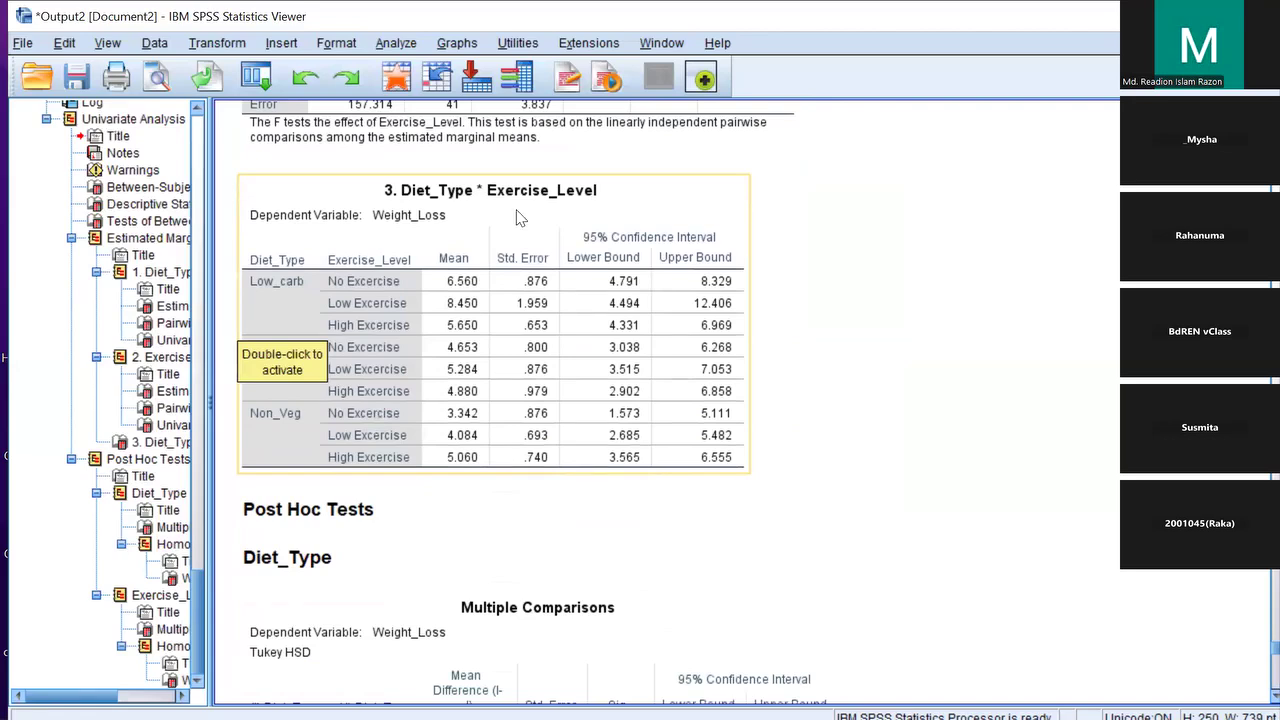
{"action": "scroll", "coordinate": [556, 332], "scroll_direction": "down", "scroll_amount": 14}
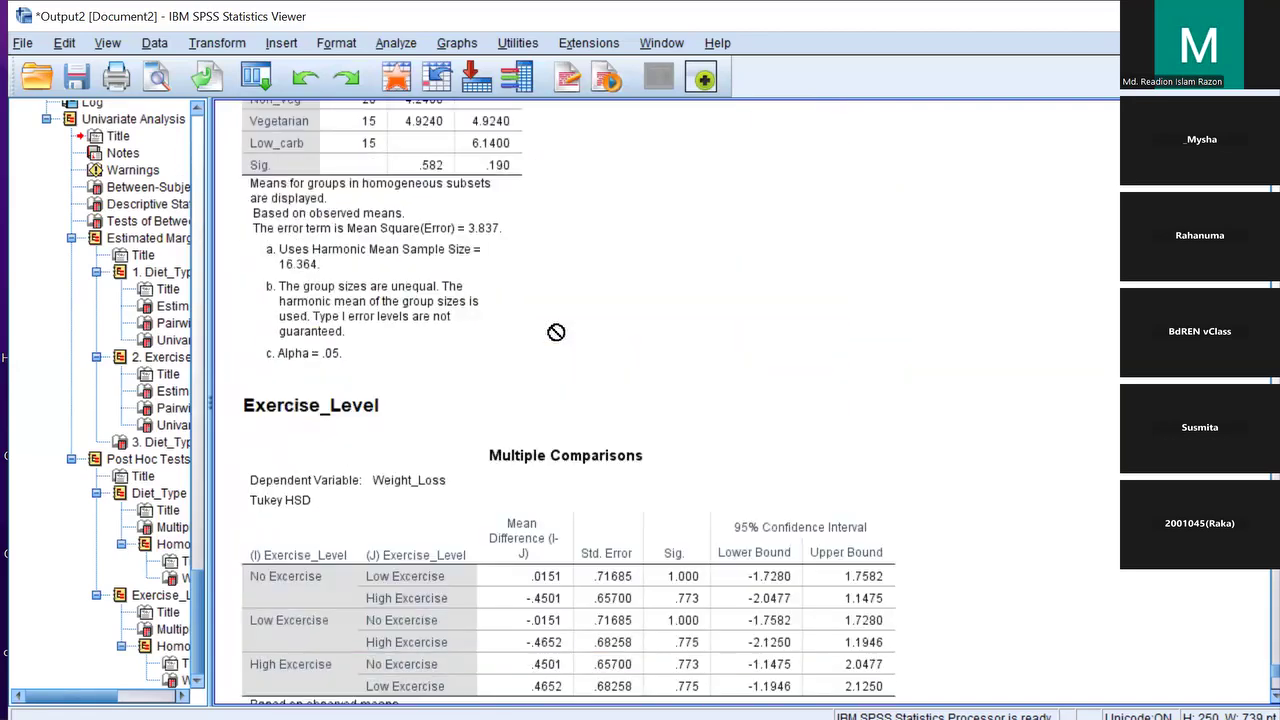
{"action": "scroll", "coordinate": [556, 332], "scroll_direction": "down", "scroll_amount": 3}
{"action": "scroll", "coordinate": [556, 336], "scroll_direction": "up", "scroll_amount": 13}
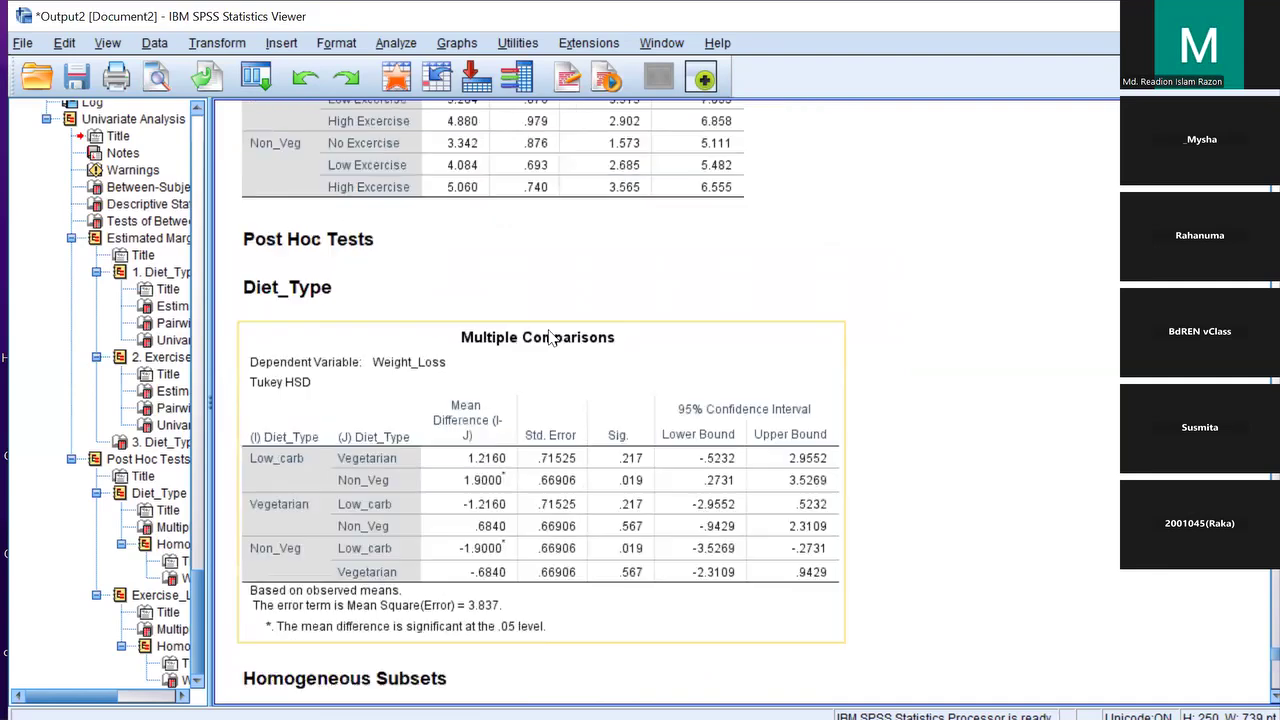
{"action": "scroll", "coordinate": [548, 337], "scroll_direction": "up", "scroll_amount": 15}
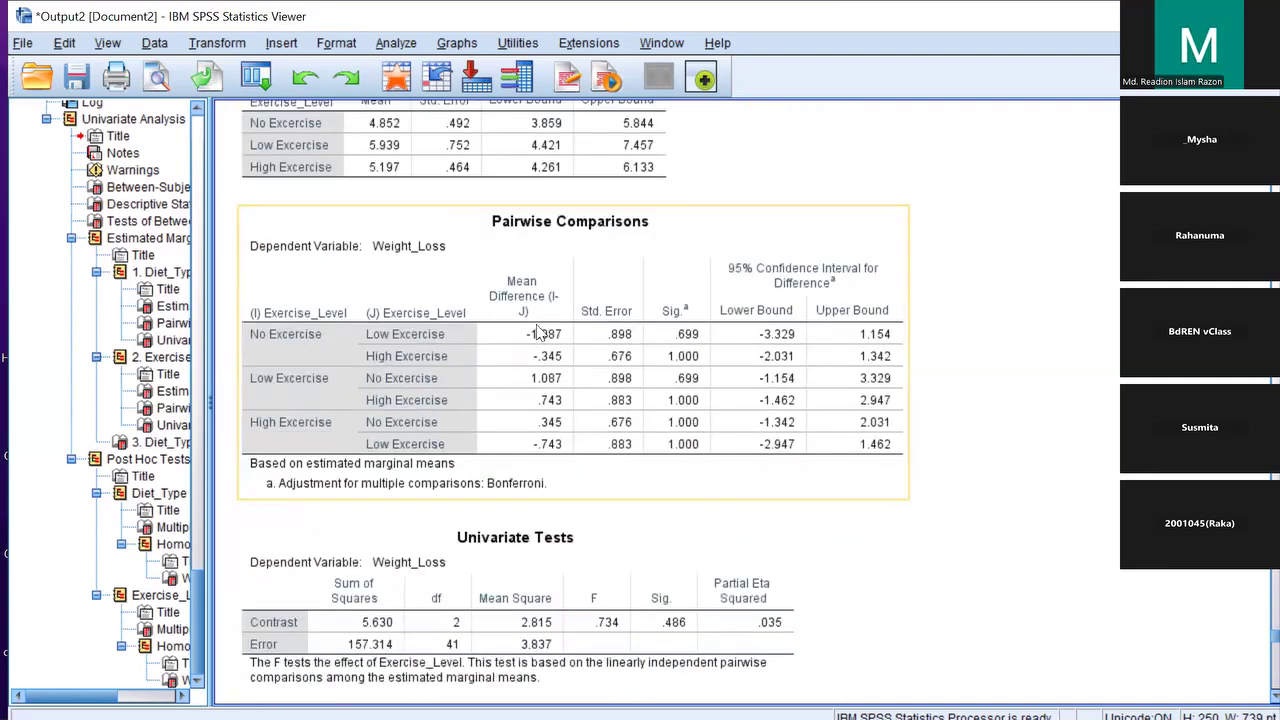
{"action": "scroll", "coordinate": [537, 332], "scroll_direction": "up", "scroll_amount": 20}
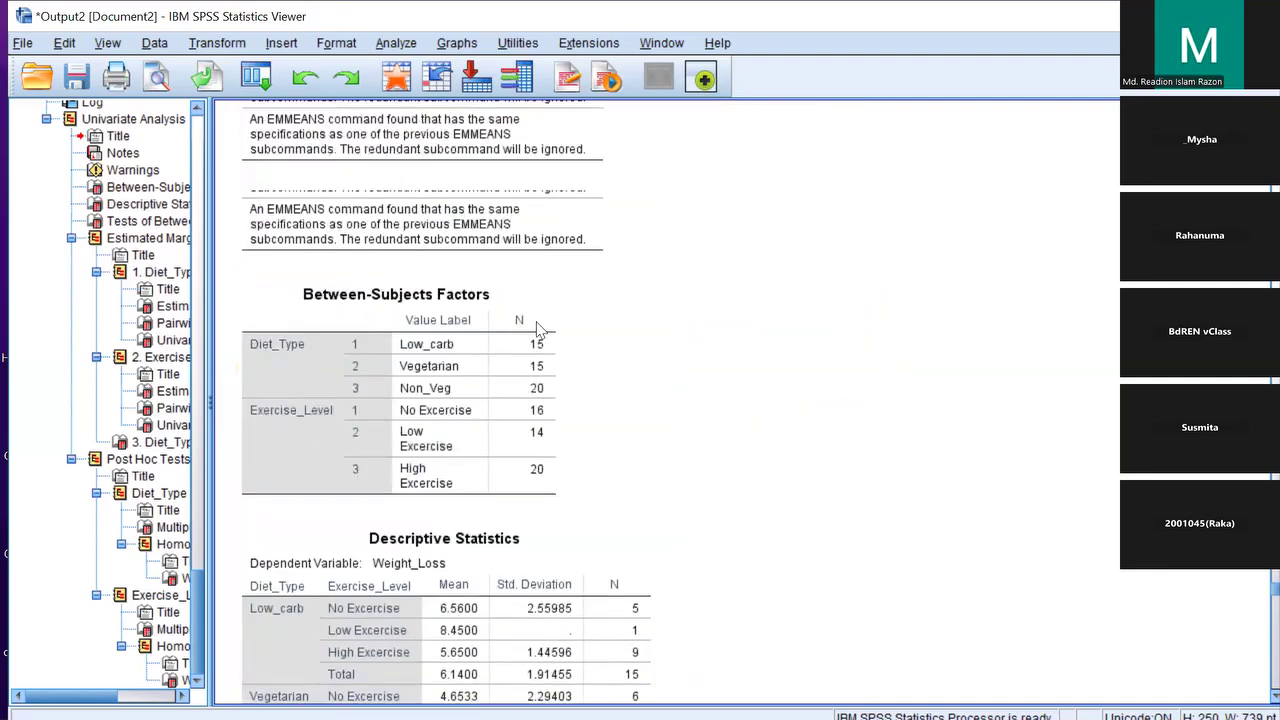
{"action": "scroll", "coordinate": [543, 330], "scroll_direction": "up", "scroll_amount": 20}
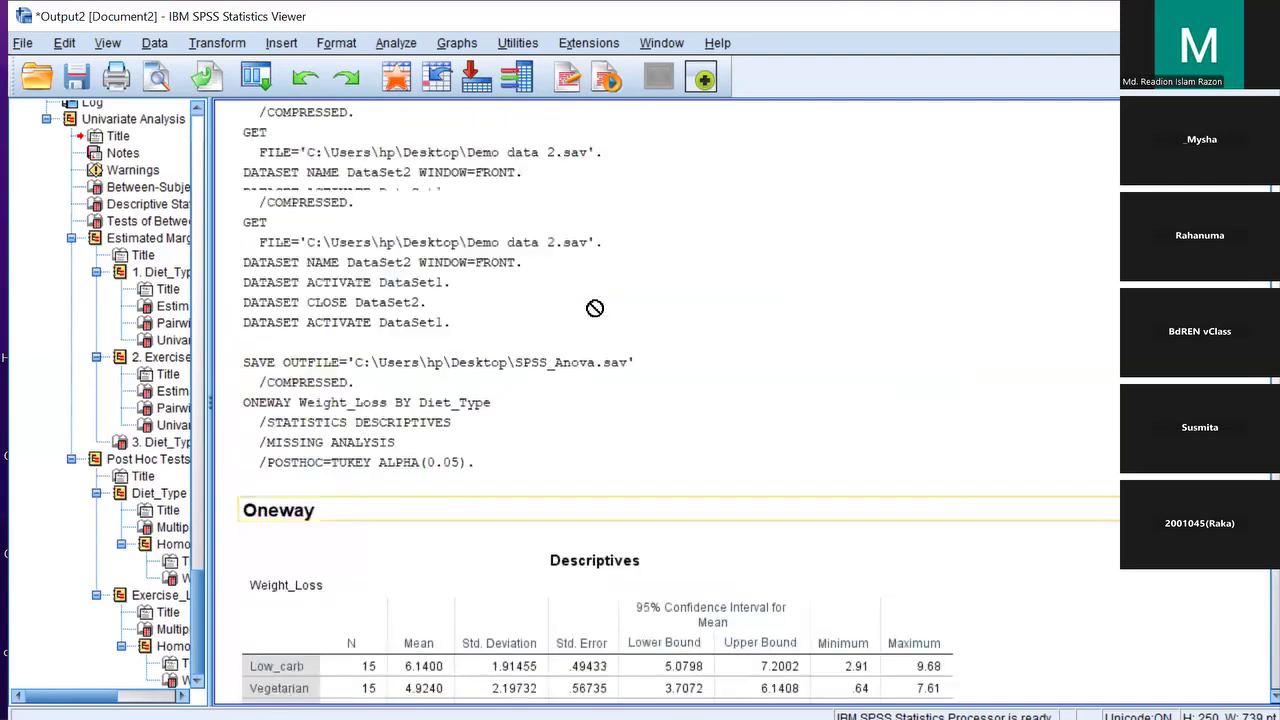
{"action": "scroll", "coordinate": [1252, 612], "scroll_direction": "up", "scroll_amount": 20}
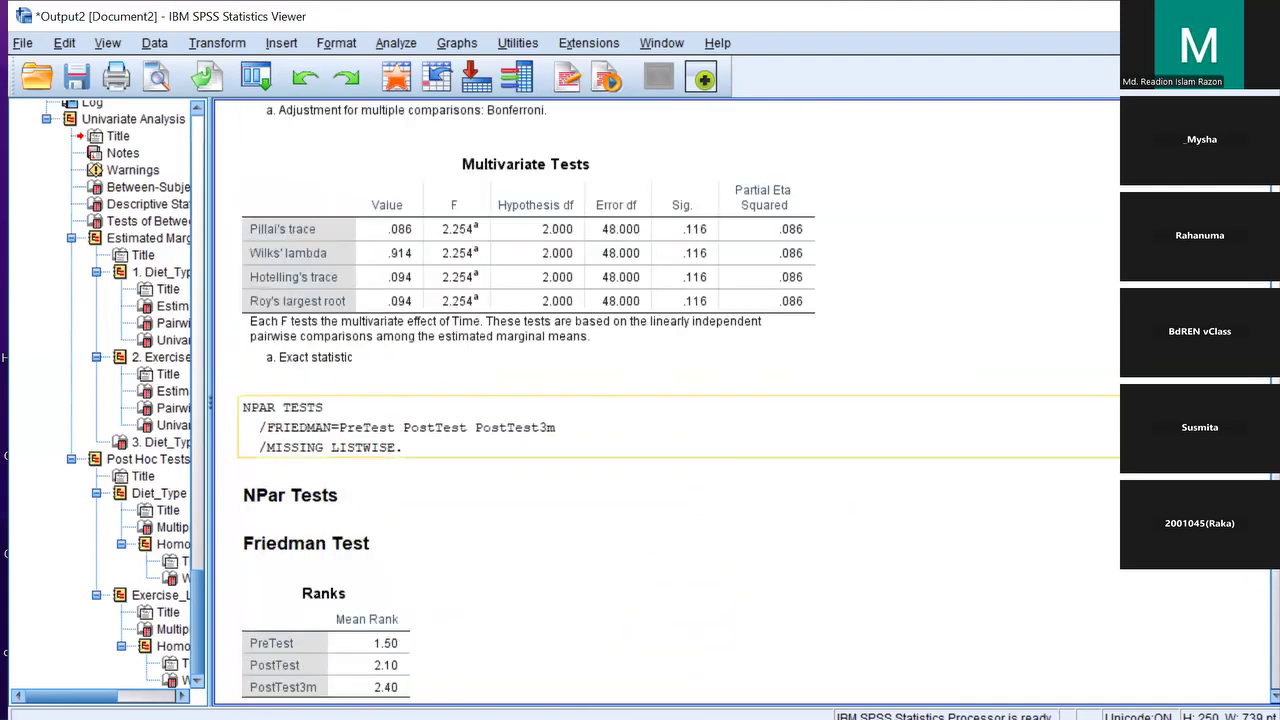
{"action": "scroll", "coordinate": [1252, 612], "scroll_direction": "up", "scroll_amount": 5}
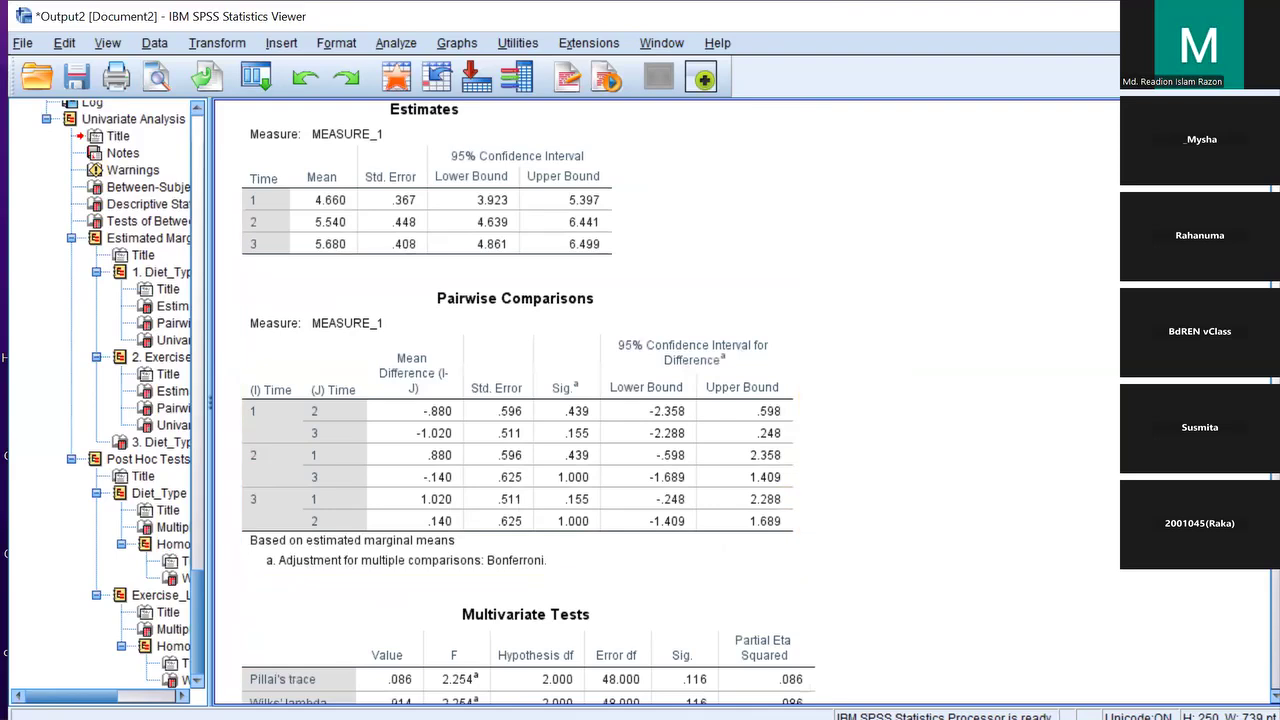
{"action": "scroll", "coordinate": [928, 446], "scroll_direction": "down", "scroll_amount": 10}
{"action": "scroll", "coordinate": [928, 446], "scroll_direction": "down", "scroll_amount": 20}
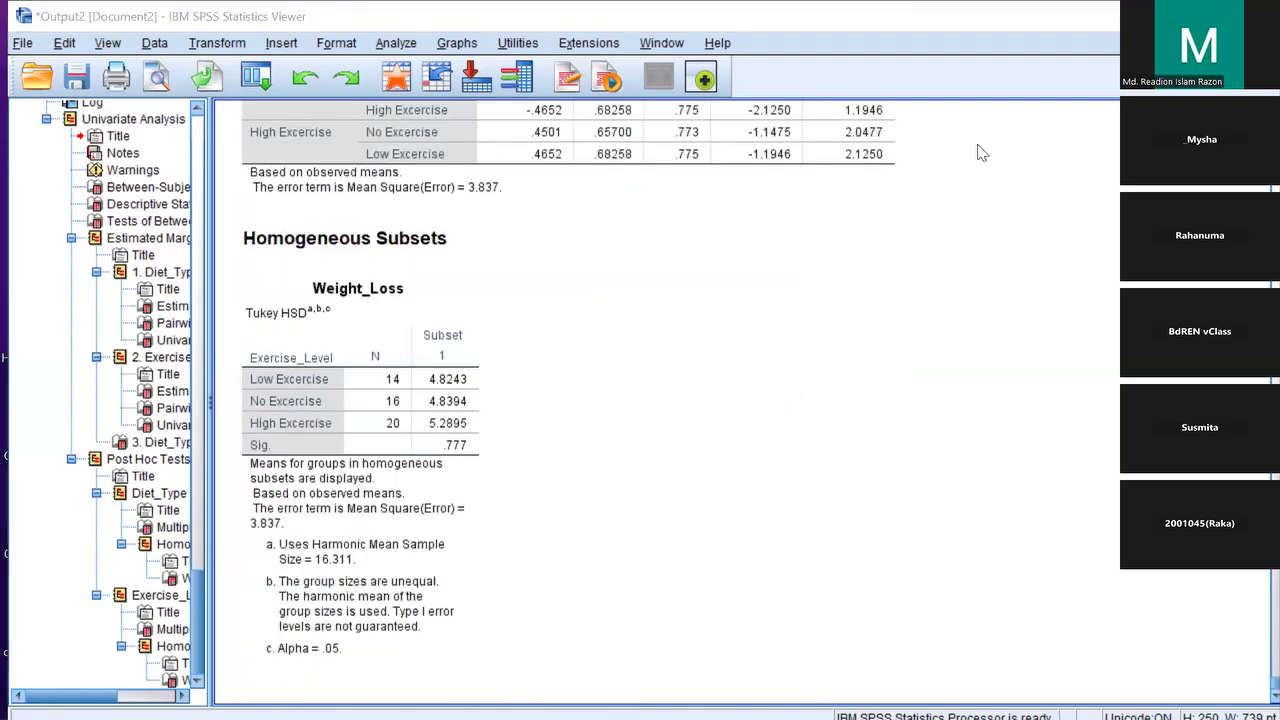
{"action": "left_click", "coordinate": [1034, 16]}
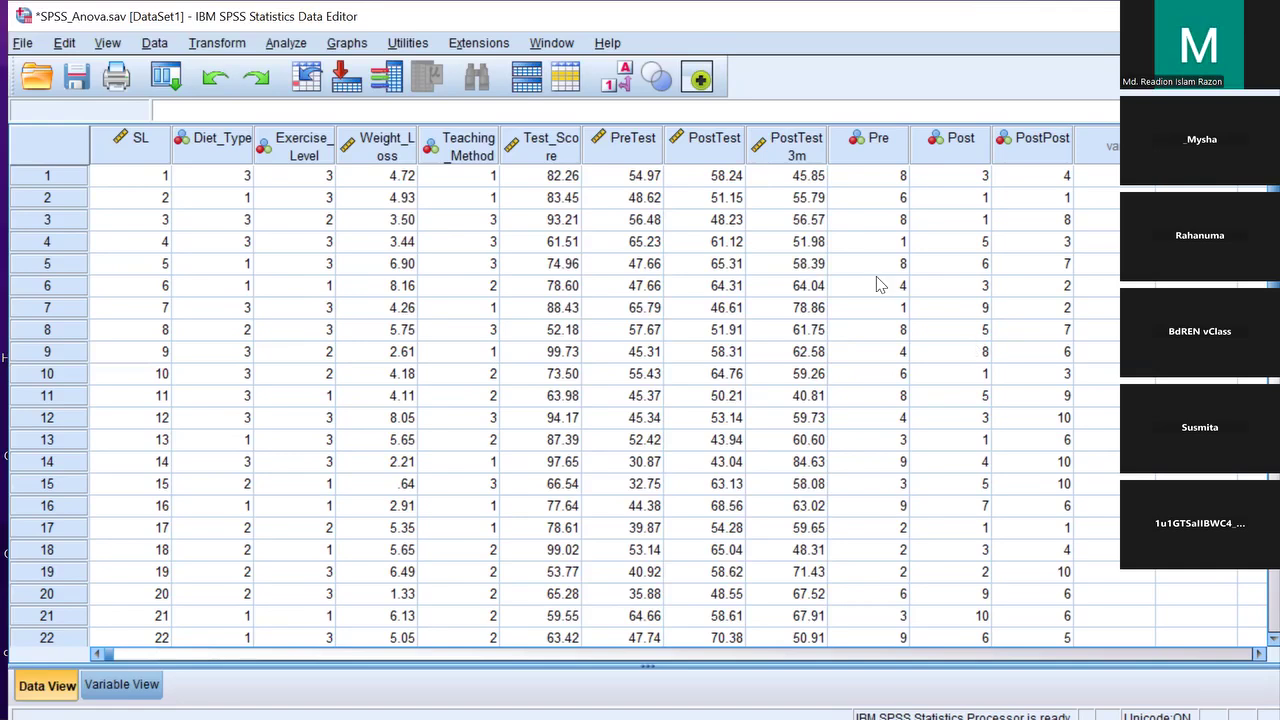
Run a One-Way ANOVA of Weight_Loss by Diet_Type with Tukey post hoc and descriptives
{"action": "left_click", "coordinate": [287, 44]}
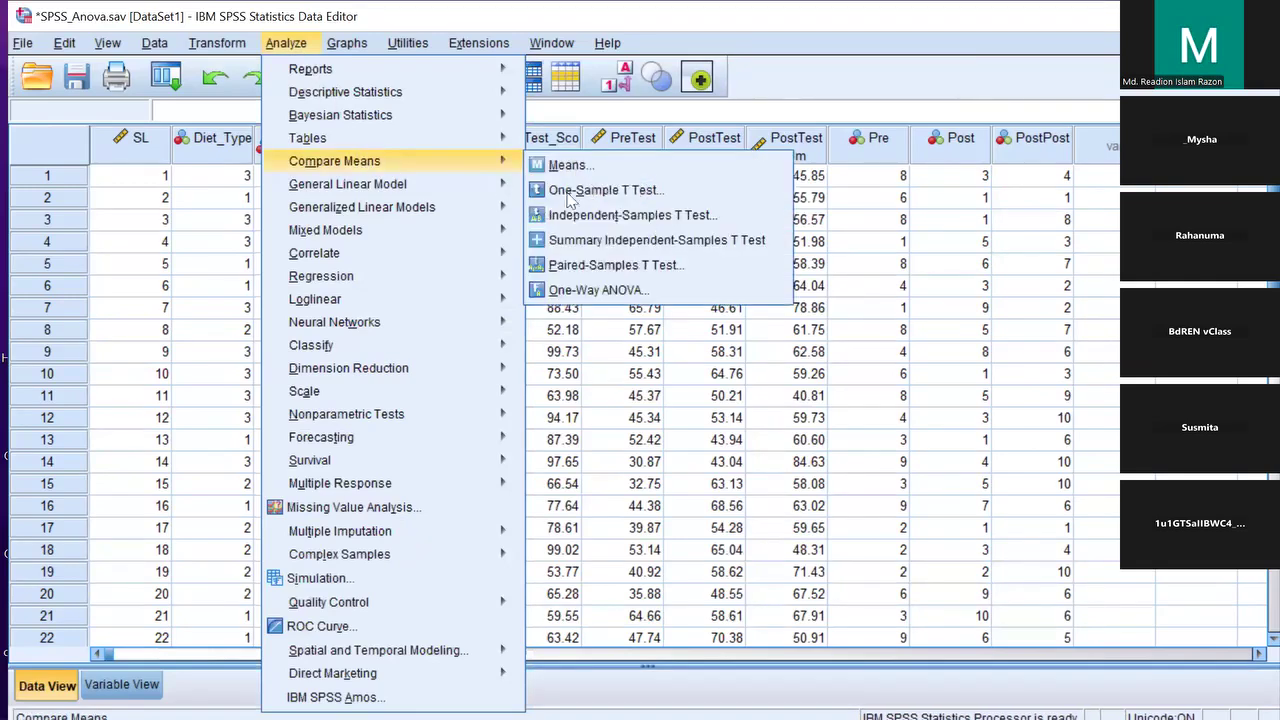
{"action": "mouse_move", "coordinate": [400, 184]}
{"action": "left_click", "coordinate": [618, 287]}
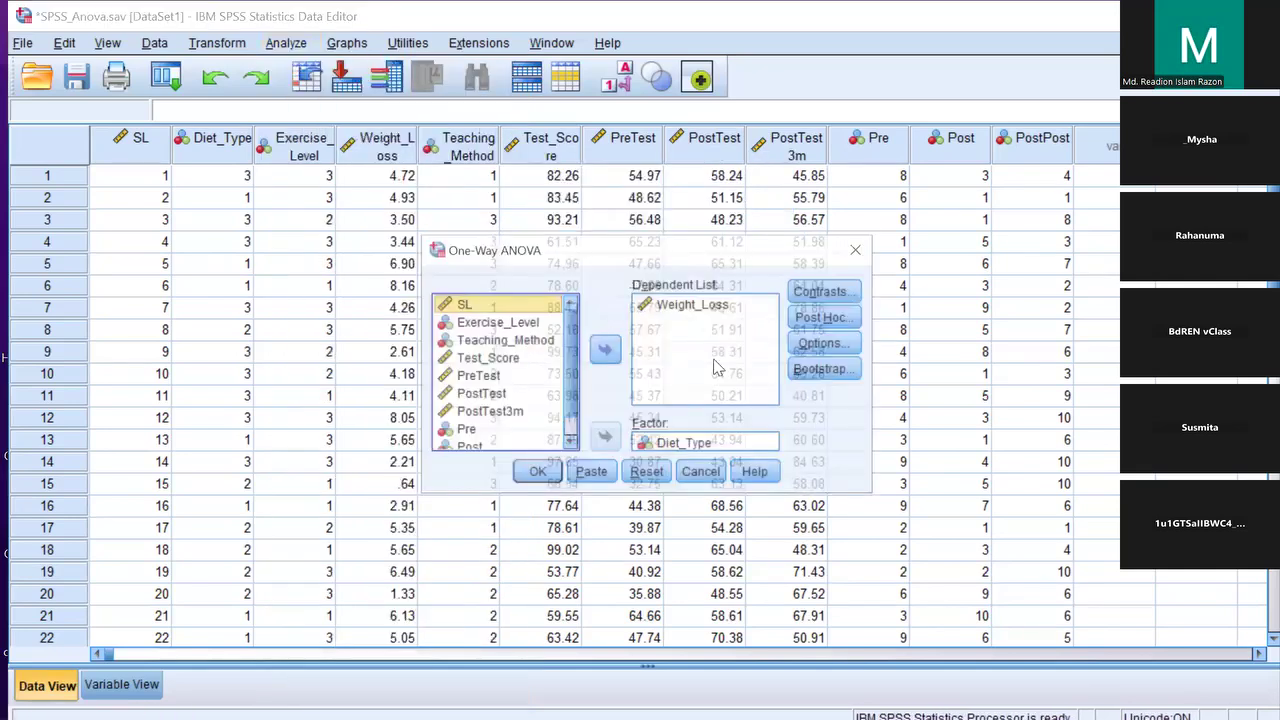
{"action": "left_click", "coordinate": [825, 319]}
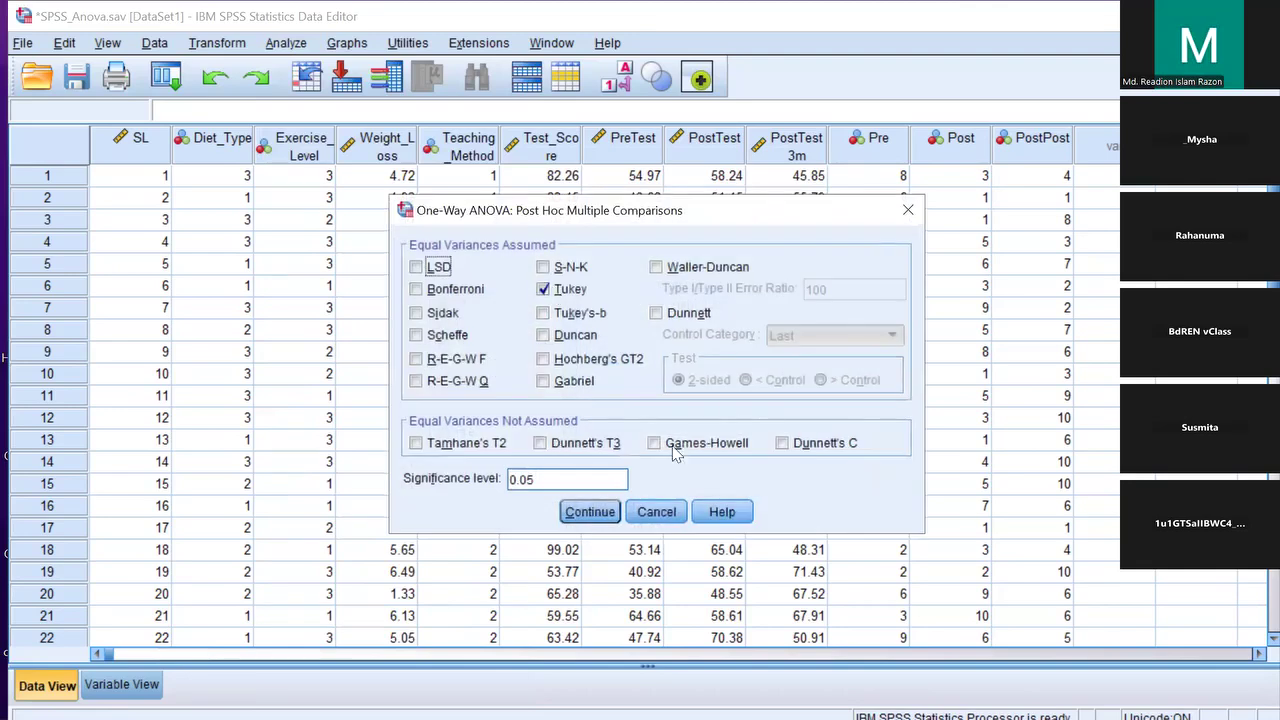
{"action": "left_click", "coordinate": [582, 512]}
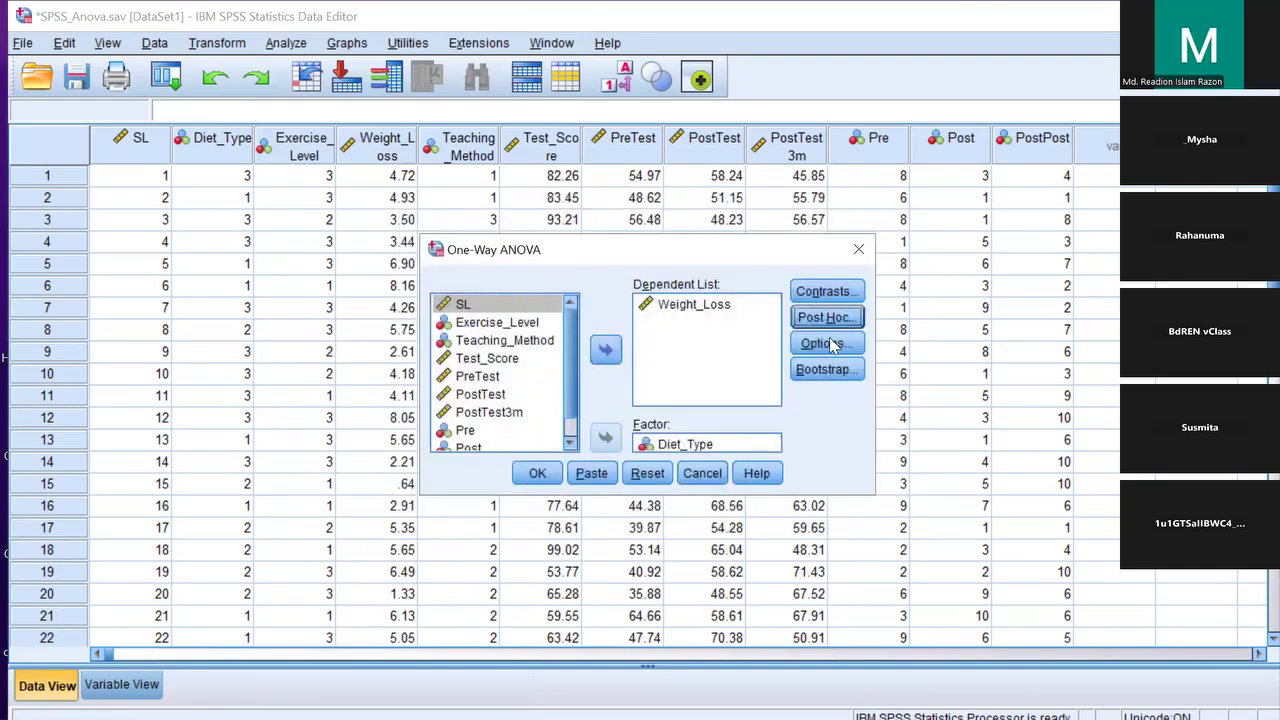
{"action": "left_click", "coordinate": [826, 343]}
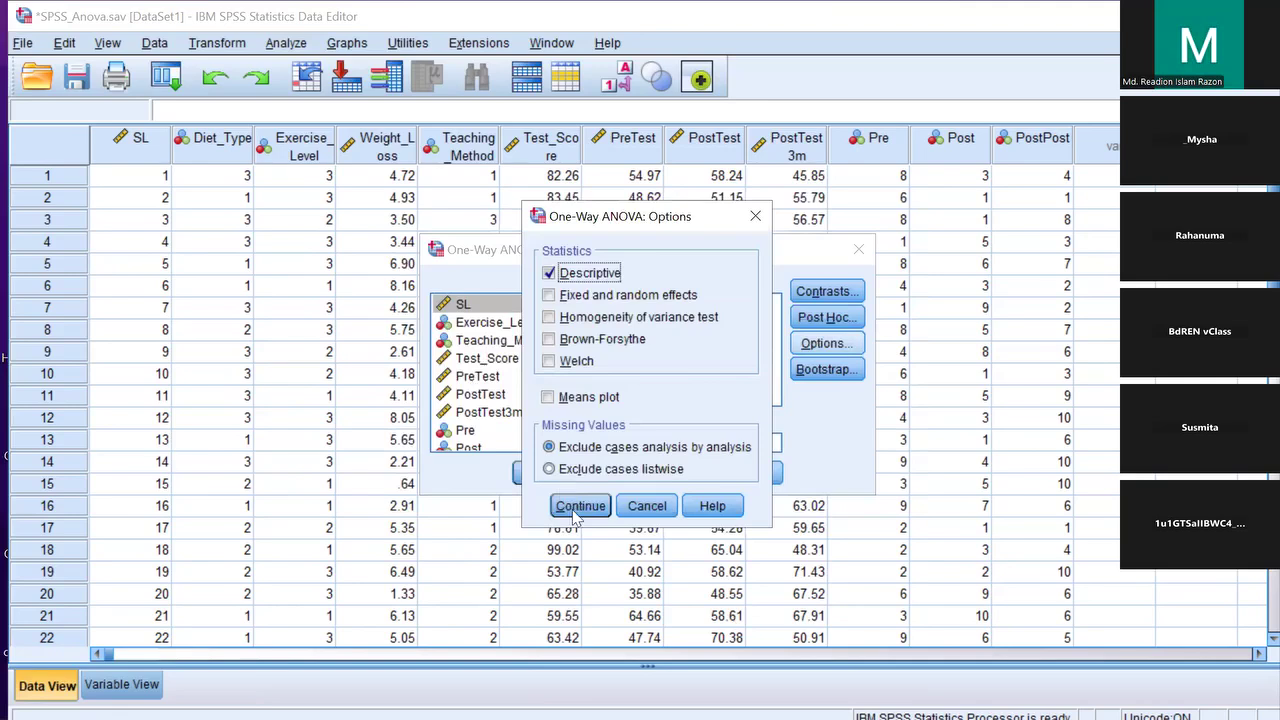
{"action": "left_click", "coordinate": [580, 505]}
{"action": "left_click", "coordinate": [550, 476]}
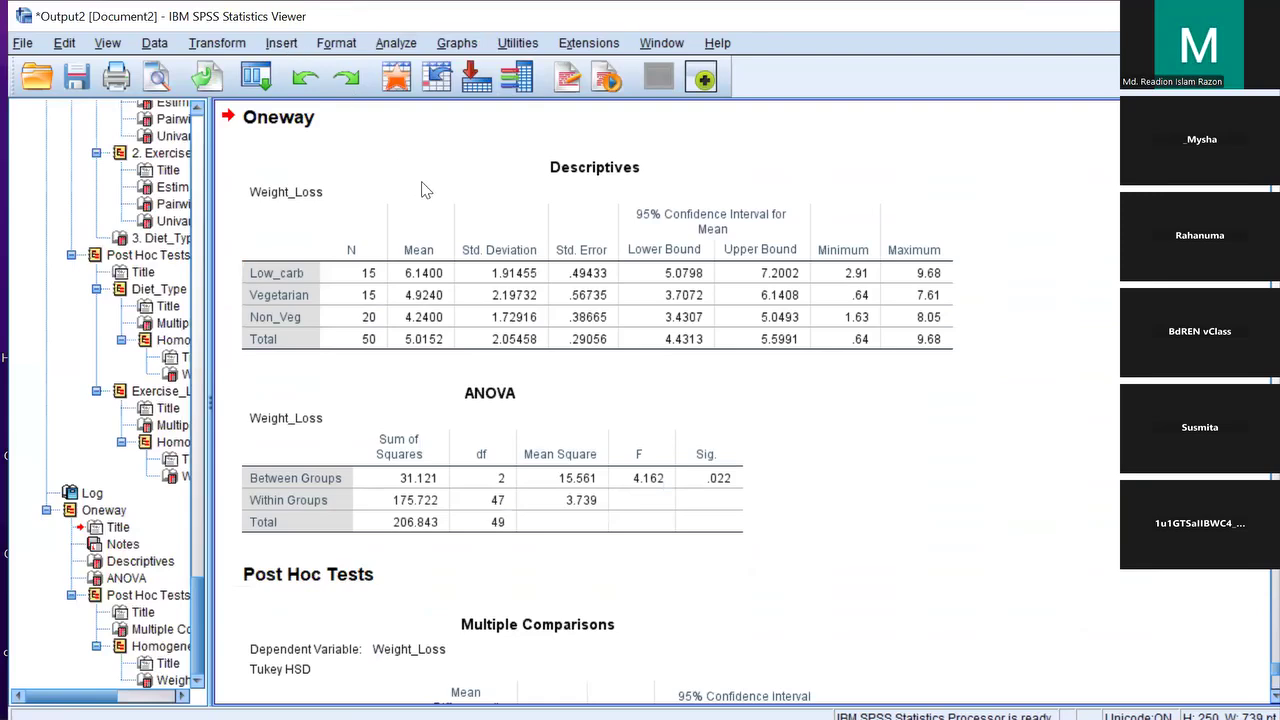
{"action": "key", "text": "alt+Tab"}
In Univariate, set Weight_Loss as dependent with Diet_Type and Exercise_Level as fixed factors
{"action": "key", "text": "alt+a"}
{"action": "key", "text": "Down"}
{"action": "key", "text": "Down"}
{"action": "key", "text": "Down"}
{"action": "key", "text": "Down"}
{"action": "key", "text": "Down"}
{"action": "key", "text": "Right"}
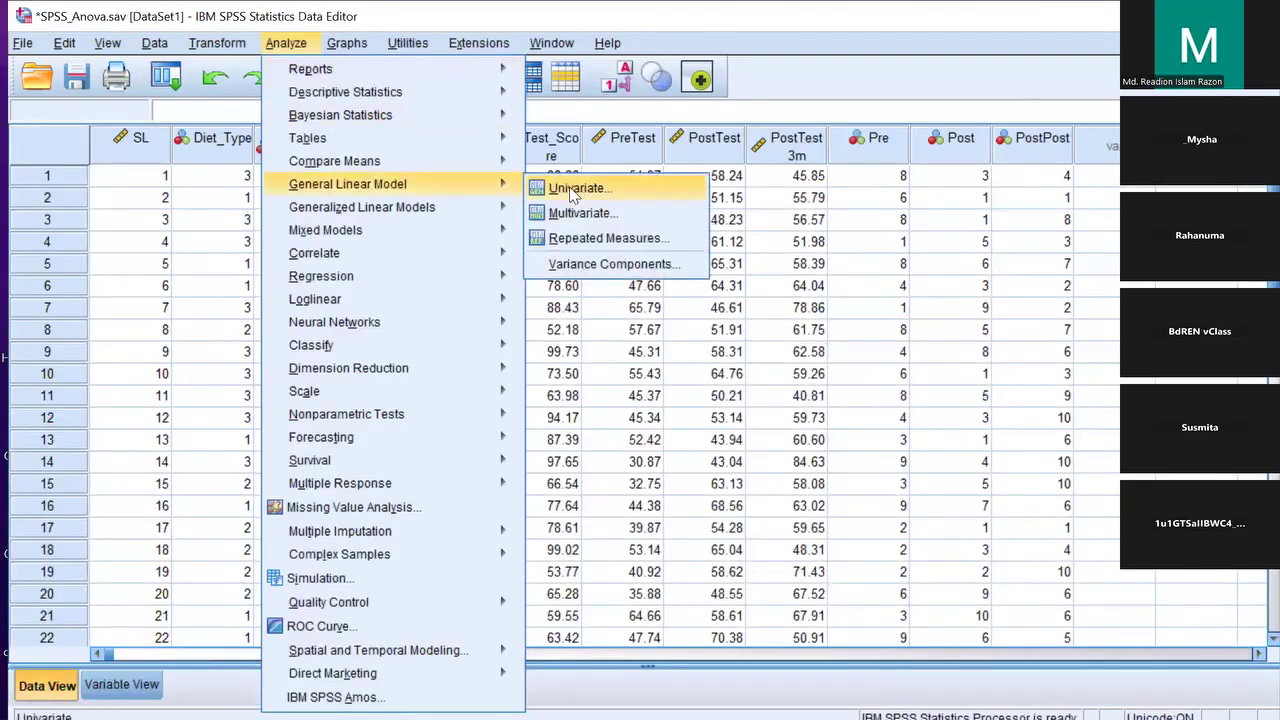
{"action": "key", "text": "Return"}
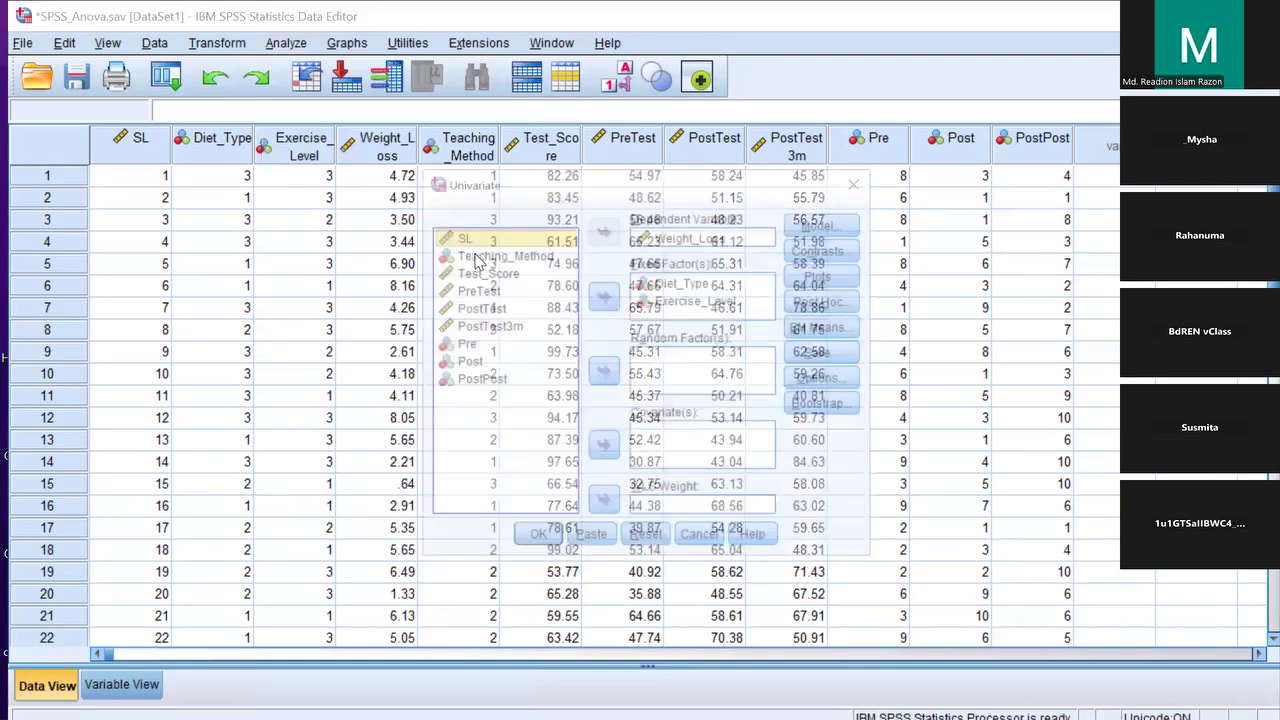
{"action": "left_click", "coordinate": [647, 539]}
{"action": "left_click_drag", "start_coordinate": [490, 290], "coordinate": [690, 245]}
{"action": "left_click_drag", "start_coordinate": [463, 258], "coordinate": [667, 292]}
{"action": "left_click_drag", "start_coordinate": [522, 258], "coordinate": [662, 312]}
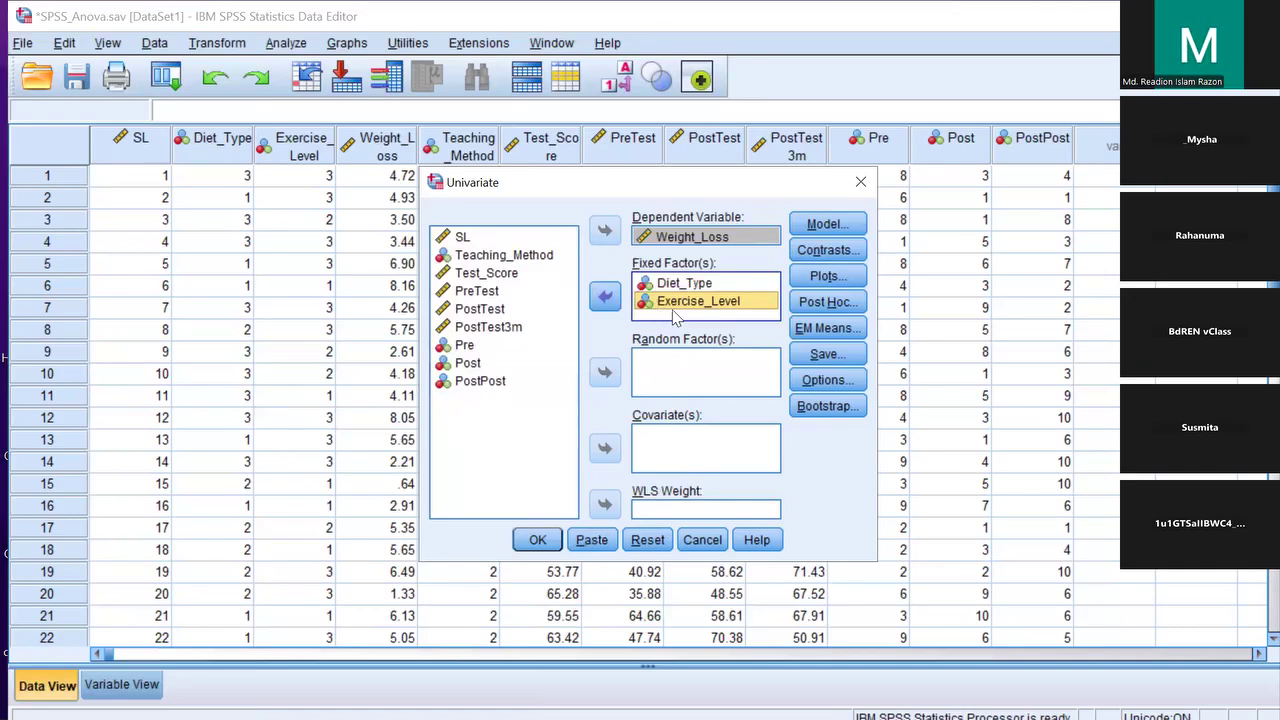
Keep the full factorial model and request Tukey post hoc tests for Diet_Type and Exercise_Level
{"action": "left_click", "coordinate": [828, 223]}
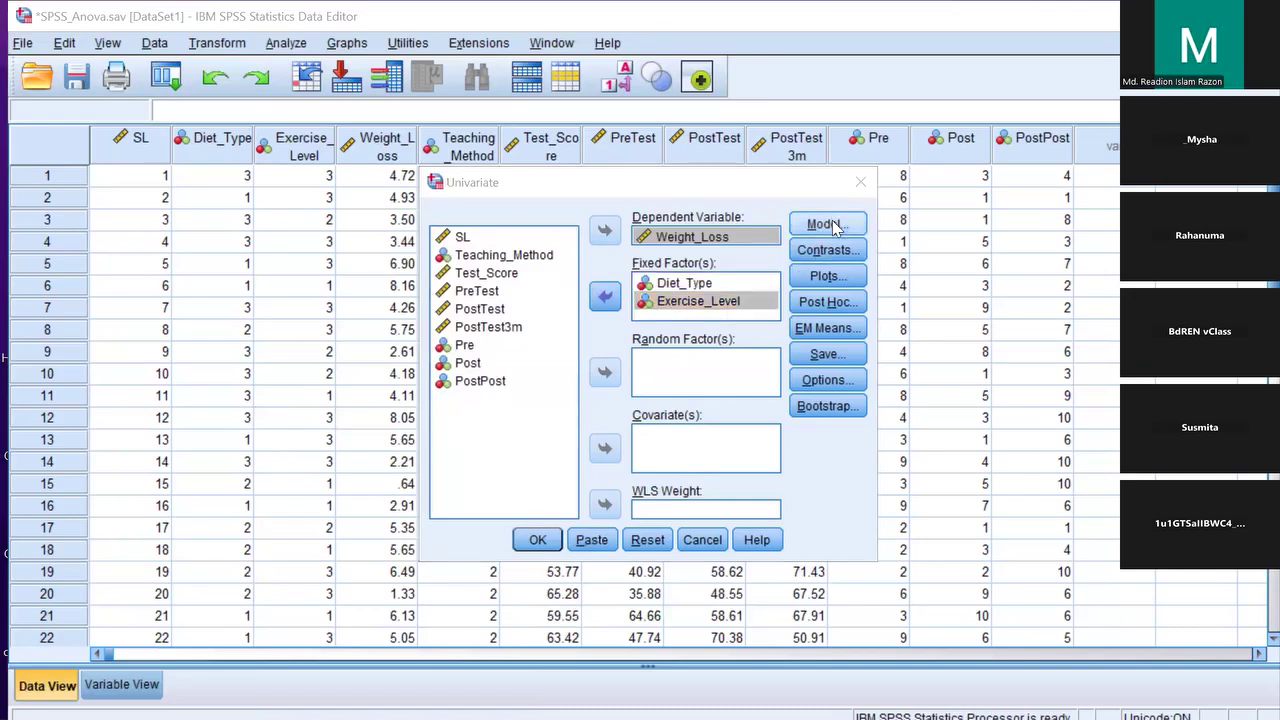
{"action": "left_click", "coordinate": [566, 597]}
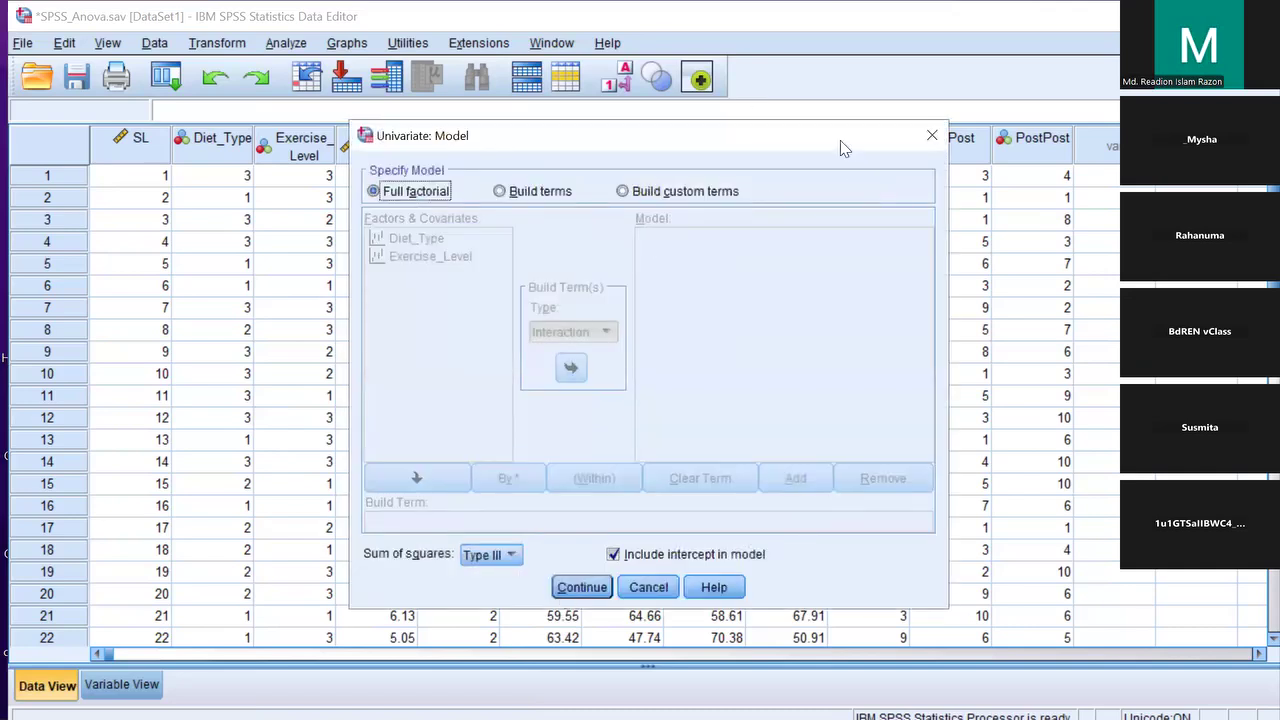
{"action": "left_click", "coordinate": [845, 303]}
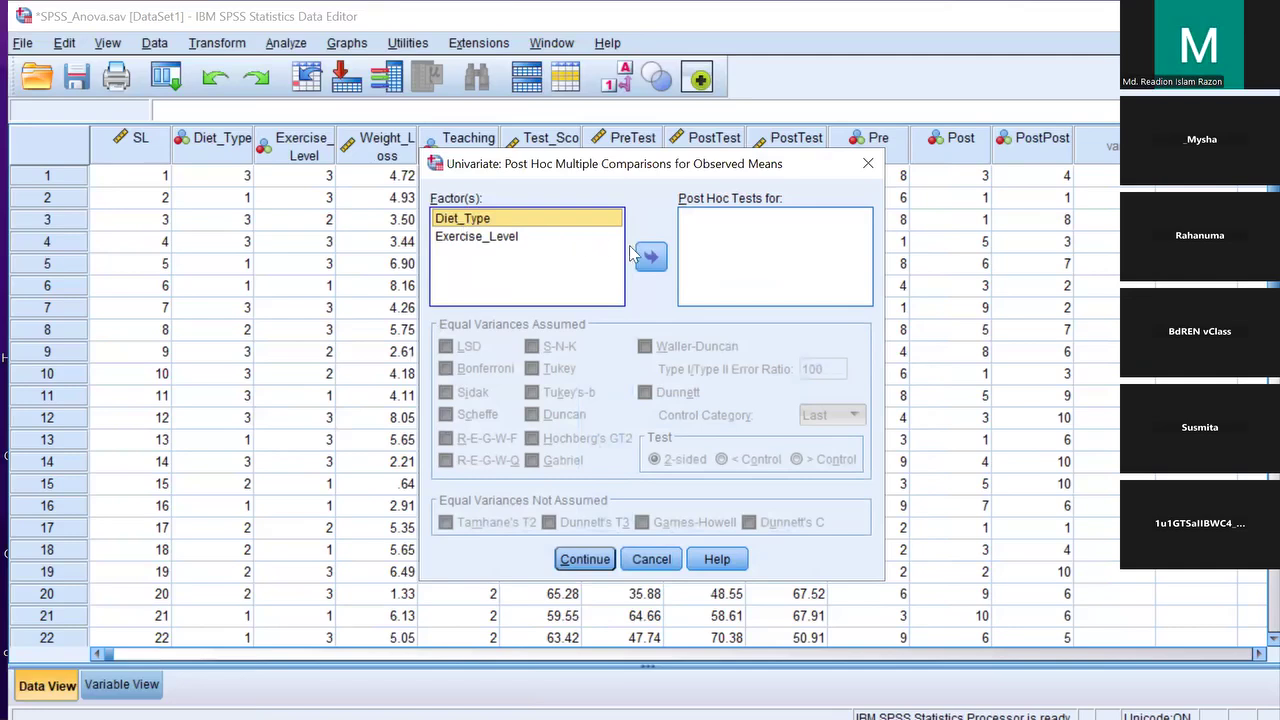
{"action": "left_click", "coordinate": [648, 257]}
{"action": "left_click", "coordinate": [493, 236]}
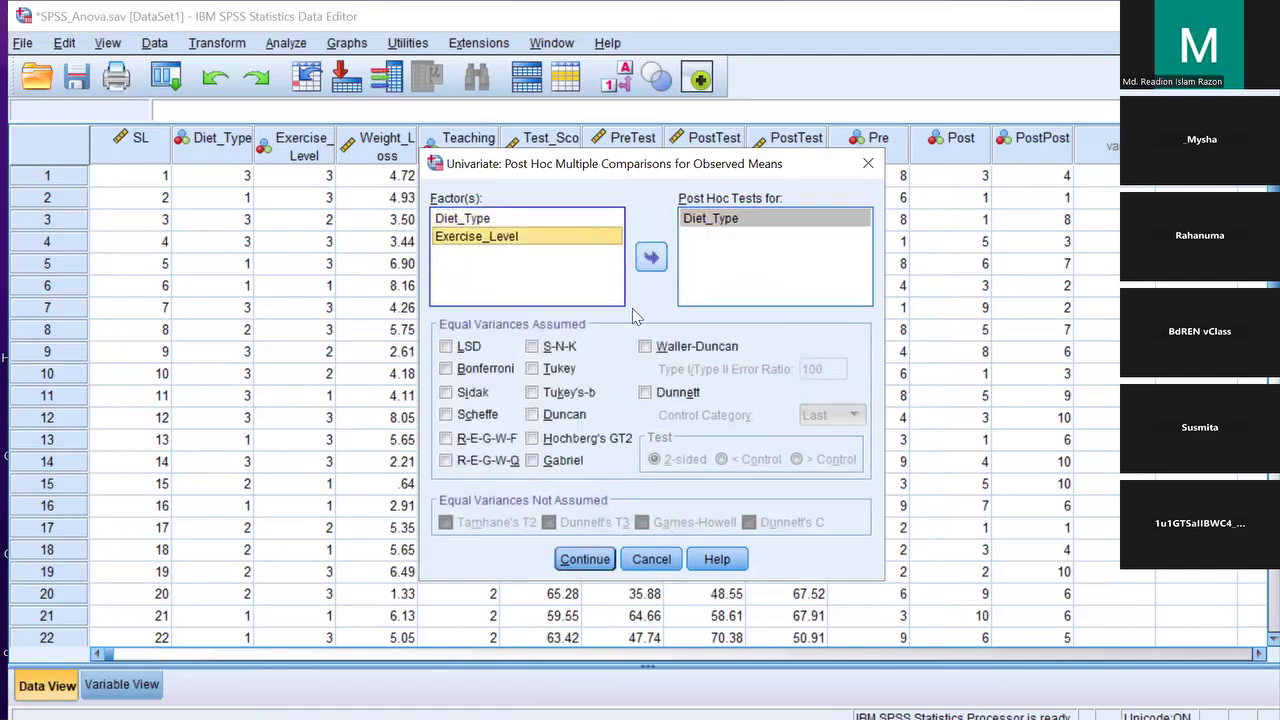
{"action": "left_click", "coordinate": [532, 368]}
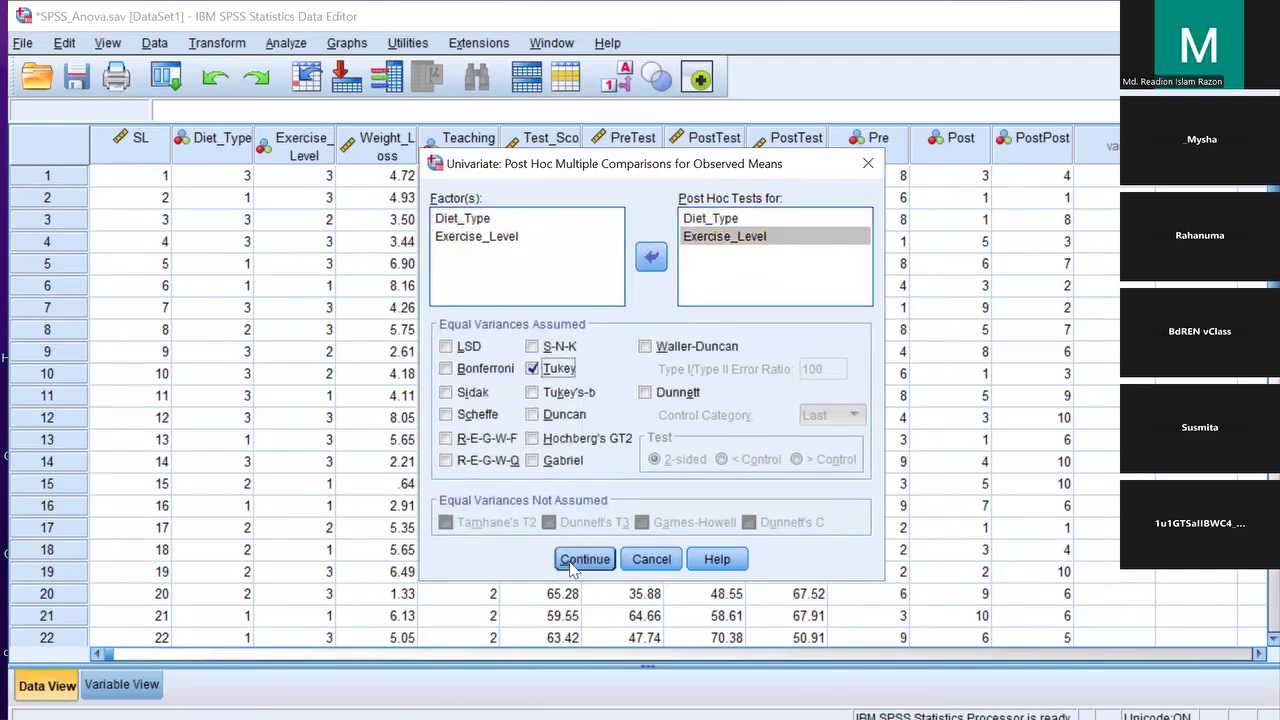
{"action": "left_click", "coordinate": [585, 559]}
Include descriptive statistics and effect size estimates, then run the two-way ANOVA
{"action": "left_click", "coordinate": [803, 386]}
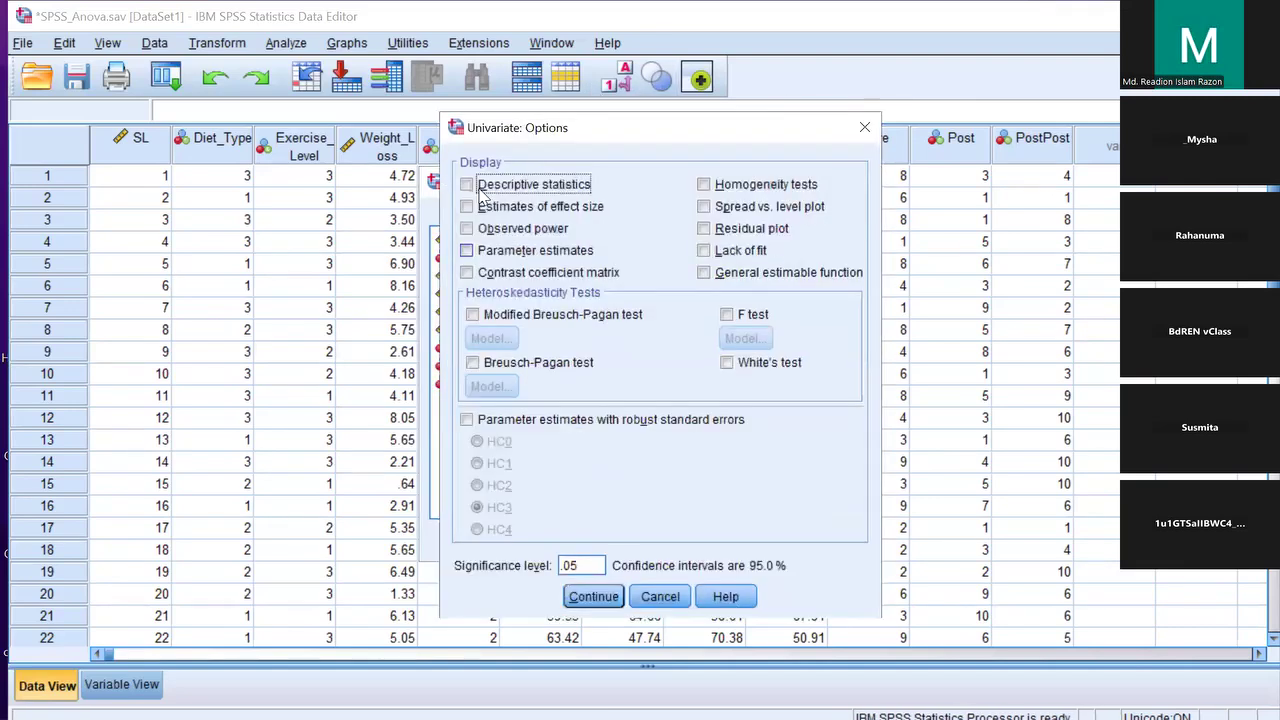
{"action": "left_click", "coordinate": [480, 184]}
{"action": "left_click", "coordinate": [480, 206]}
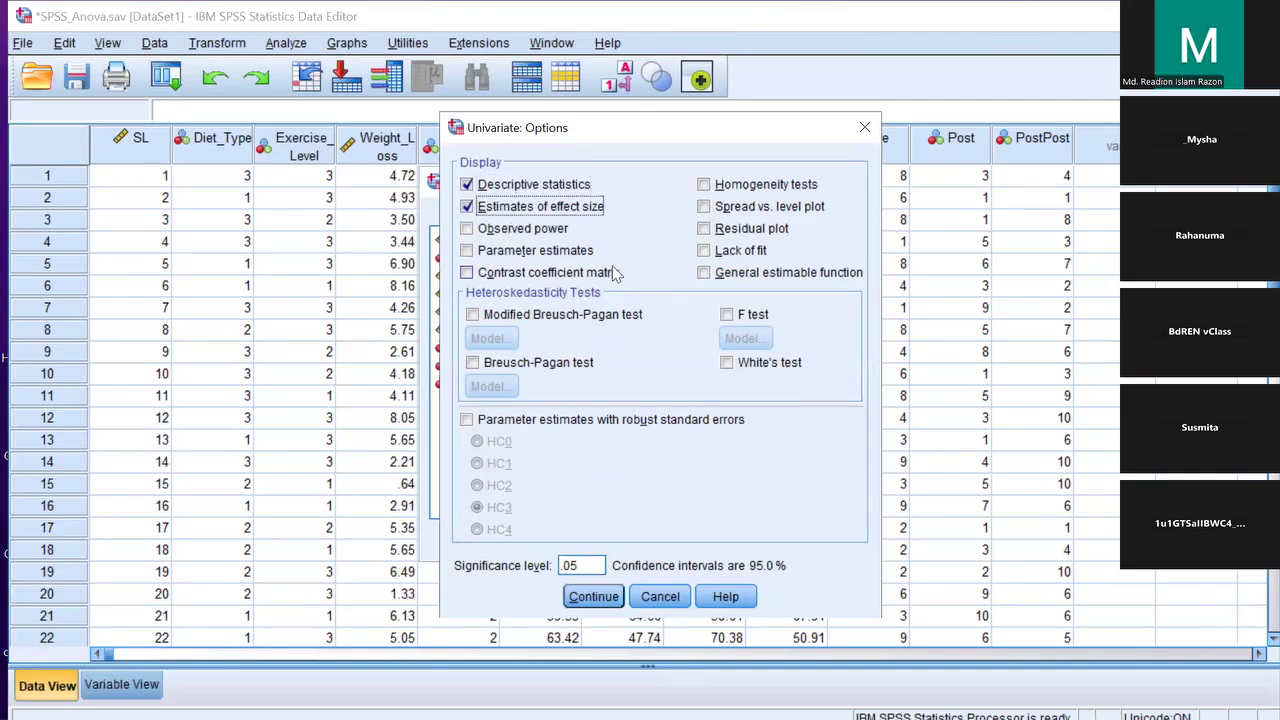
{"action": "left_click", "coordinate": [603, 600]}
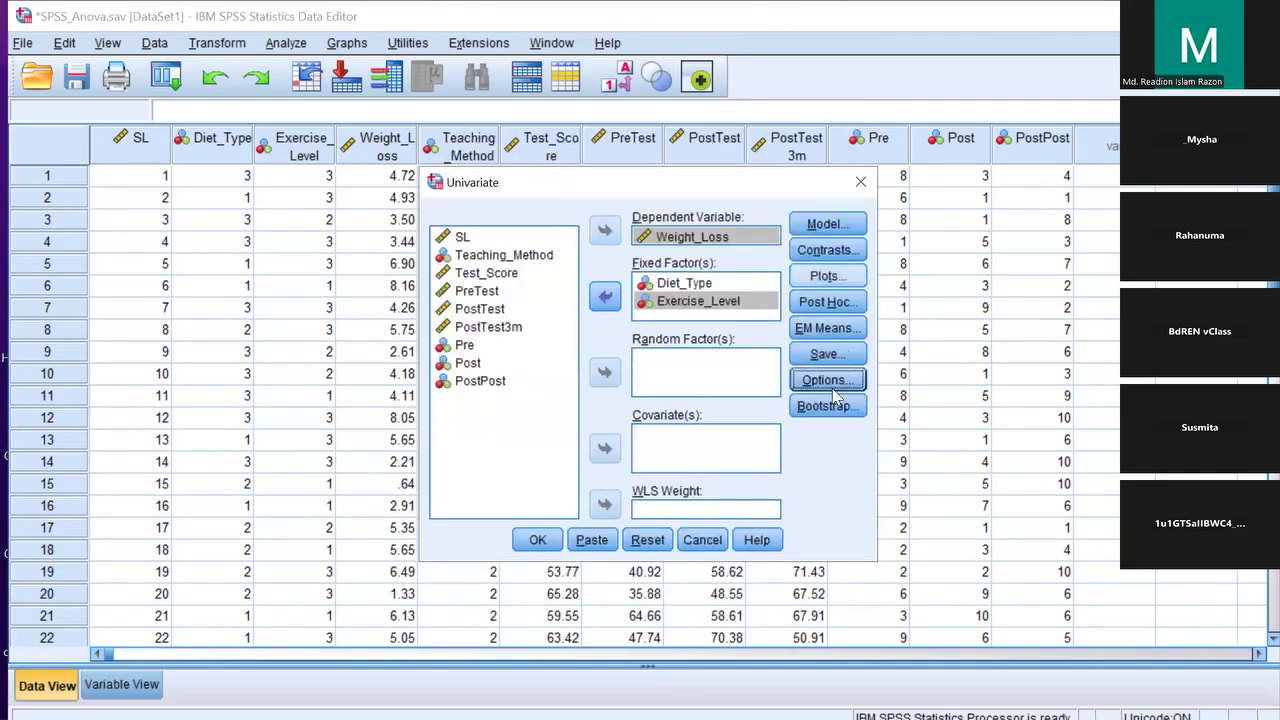
{"action": "left_click", "coordinate": [828, 380]}
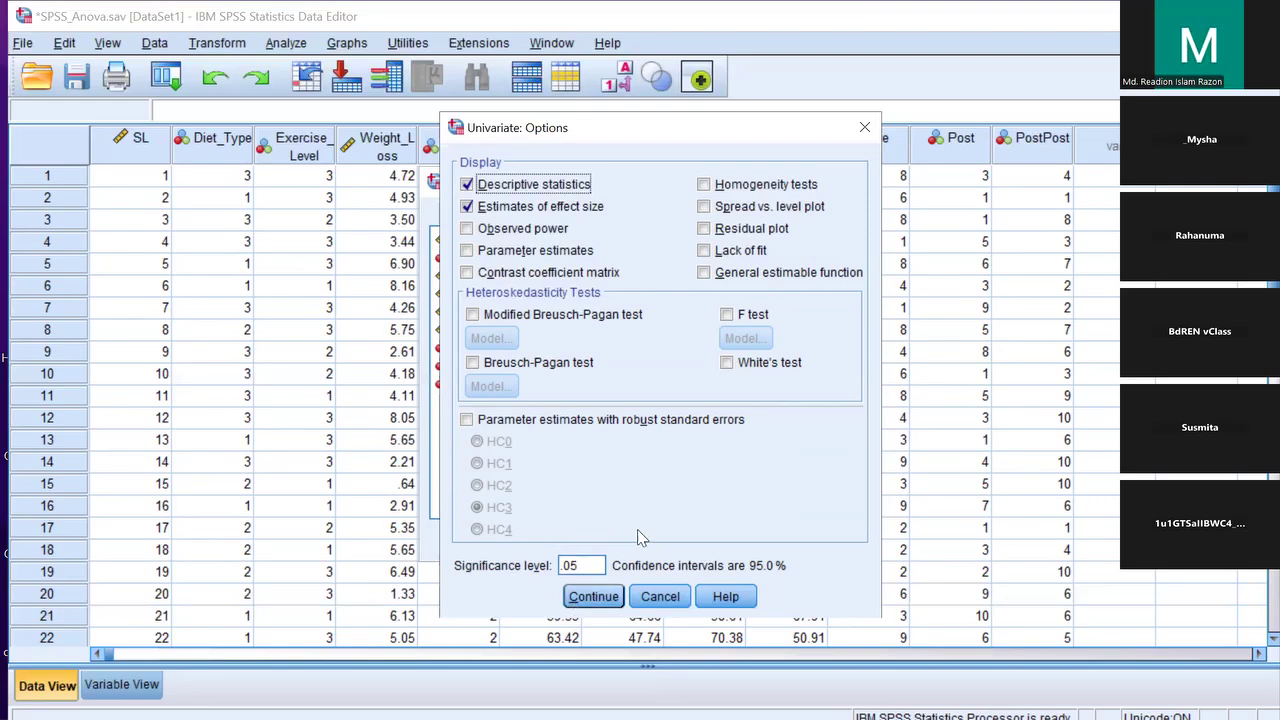
{"action": "left_click", "coordinate": [597, 598]}
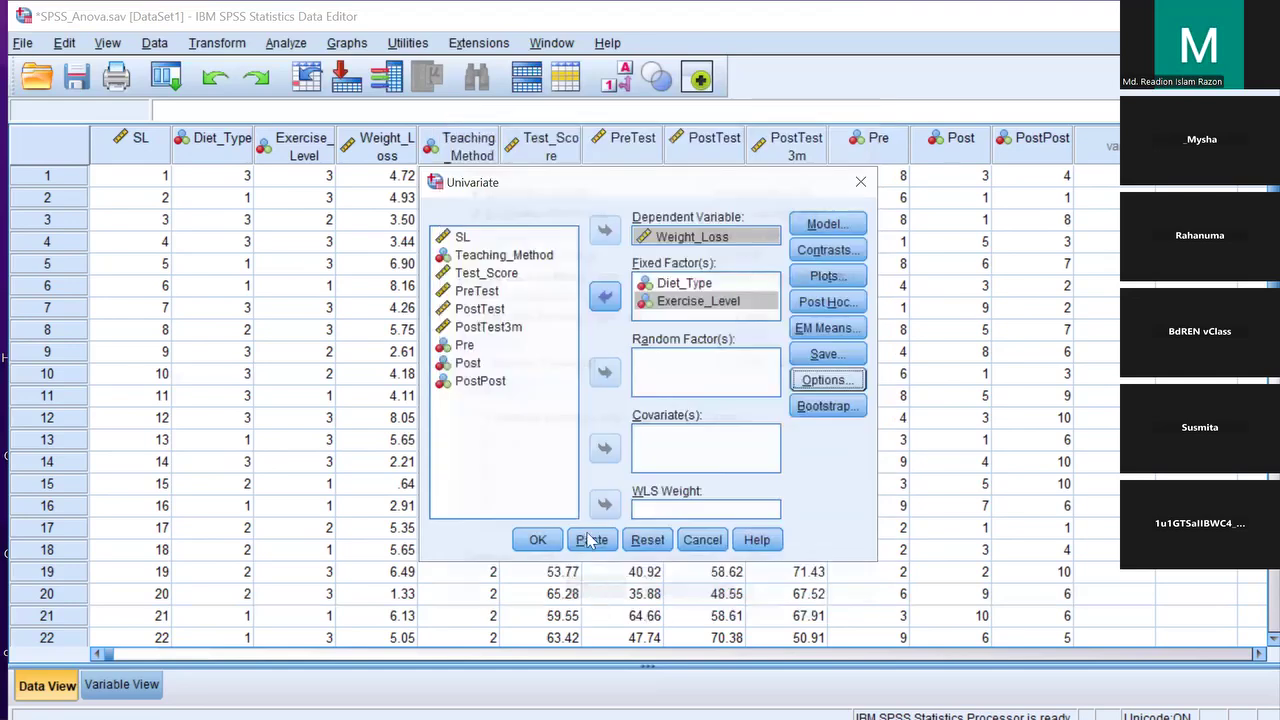
{"action": "left_click", "coordinate": [536, 542]}
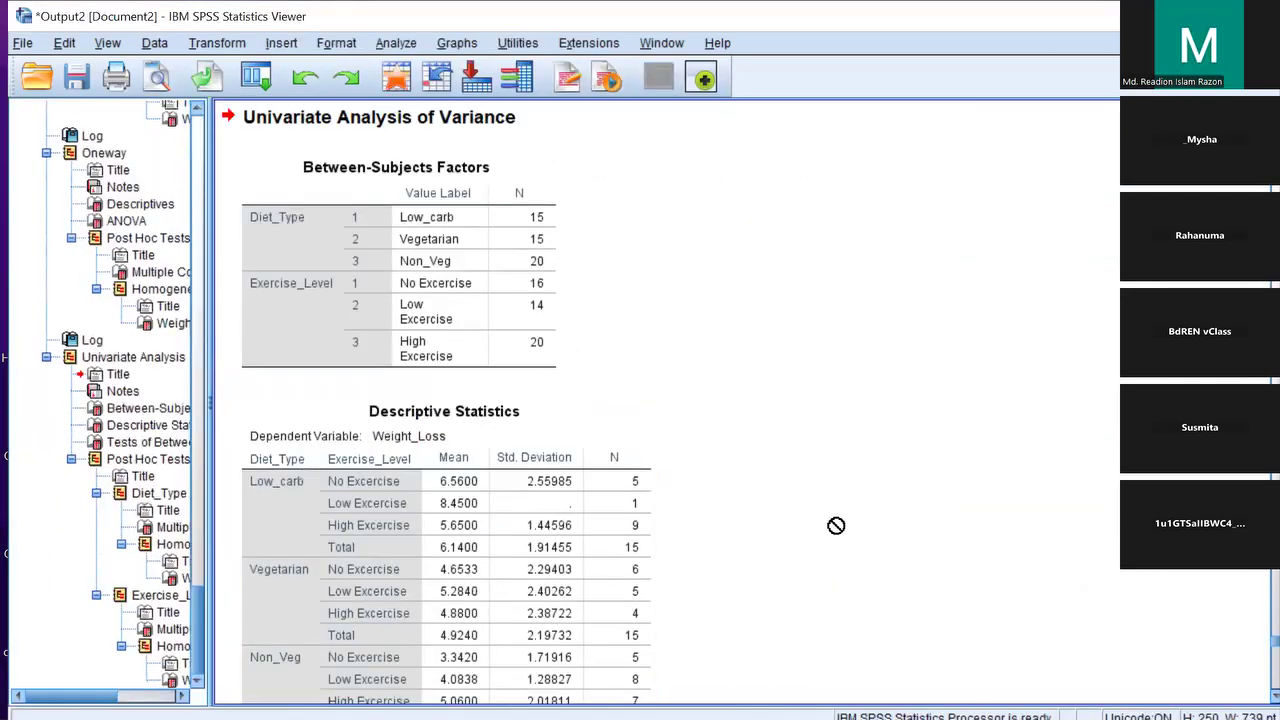
{"action": "scroll", "coordinate": [836, 525], "scroll_direction": "down", "scroll_amount": 3}
{"action": "scroll", "coordinate": [836, 524], "scroll_direction": "down", "scroll_amount": 6}
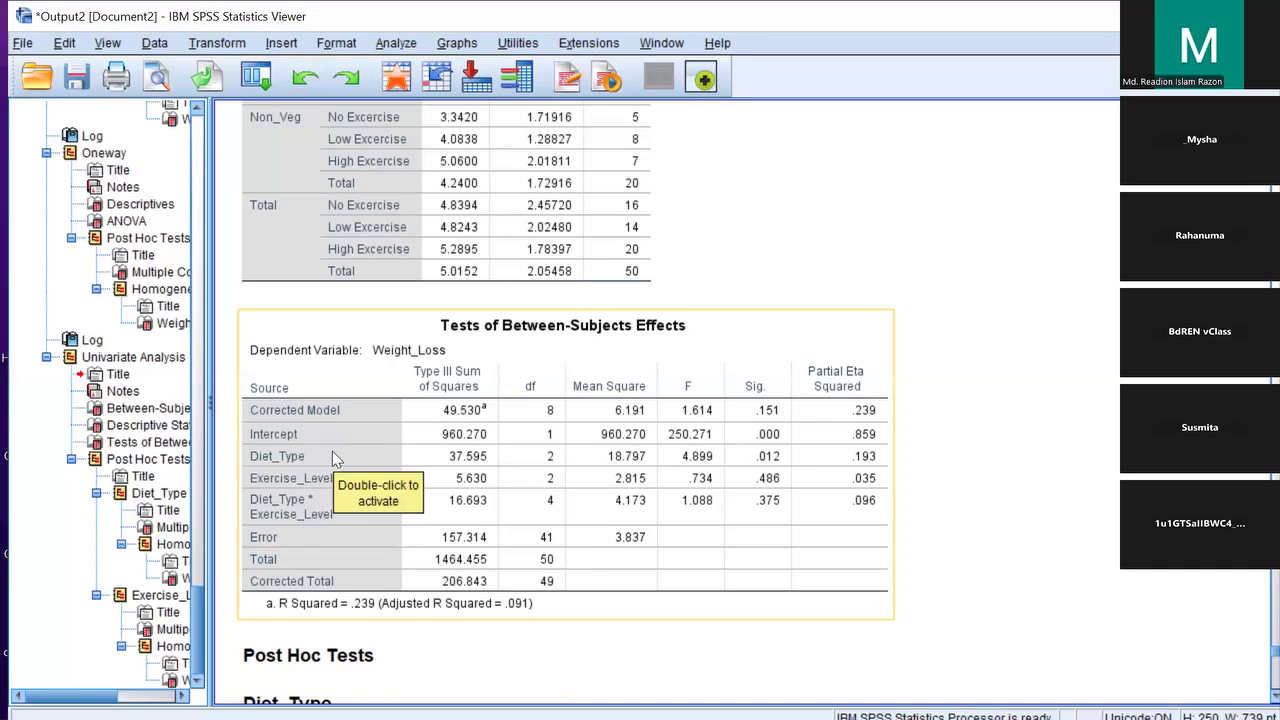
{"action": "scroll", "coordinate": [333, 456], "scroll_direction": "down", "scroll_amount": 6}
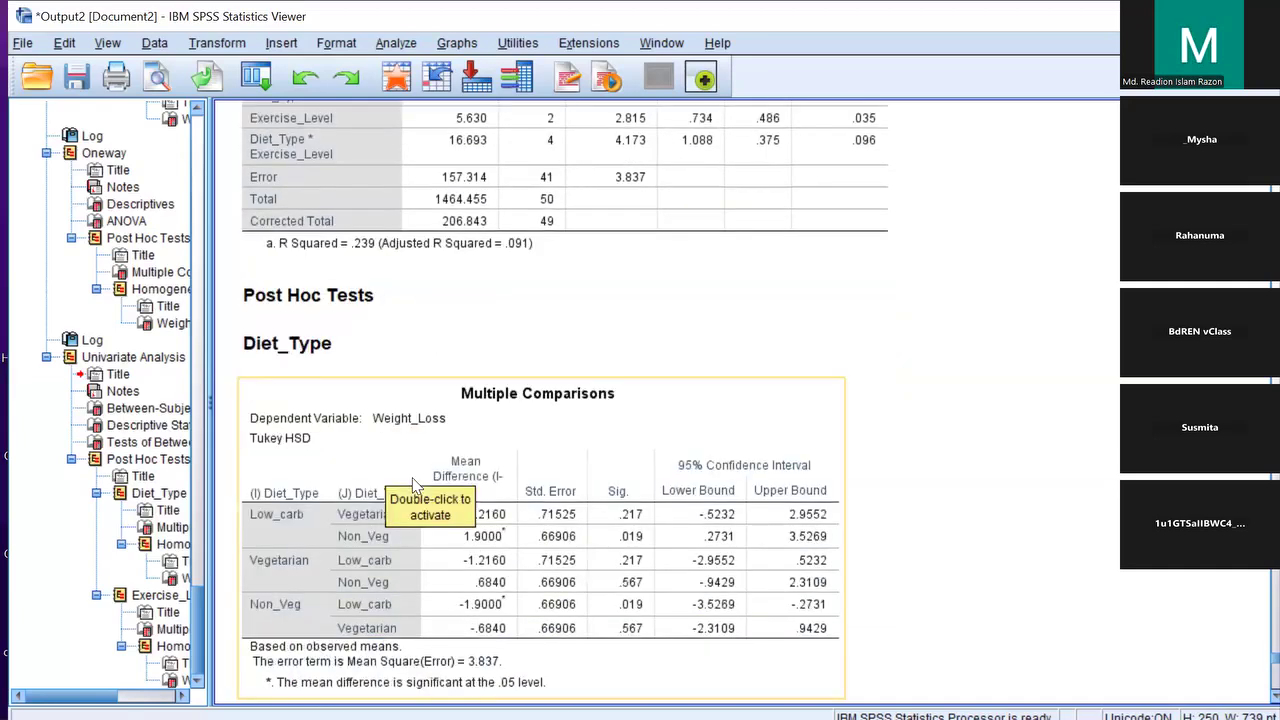
{"action": "scroll", "coordinate": [416, 486], "scroll_direction": "down", "scroll_amount": 5}
{"action": "scroll", "coordinate": [370, 300], "scroll_direction": "up", "scroll_amount": 2}
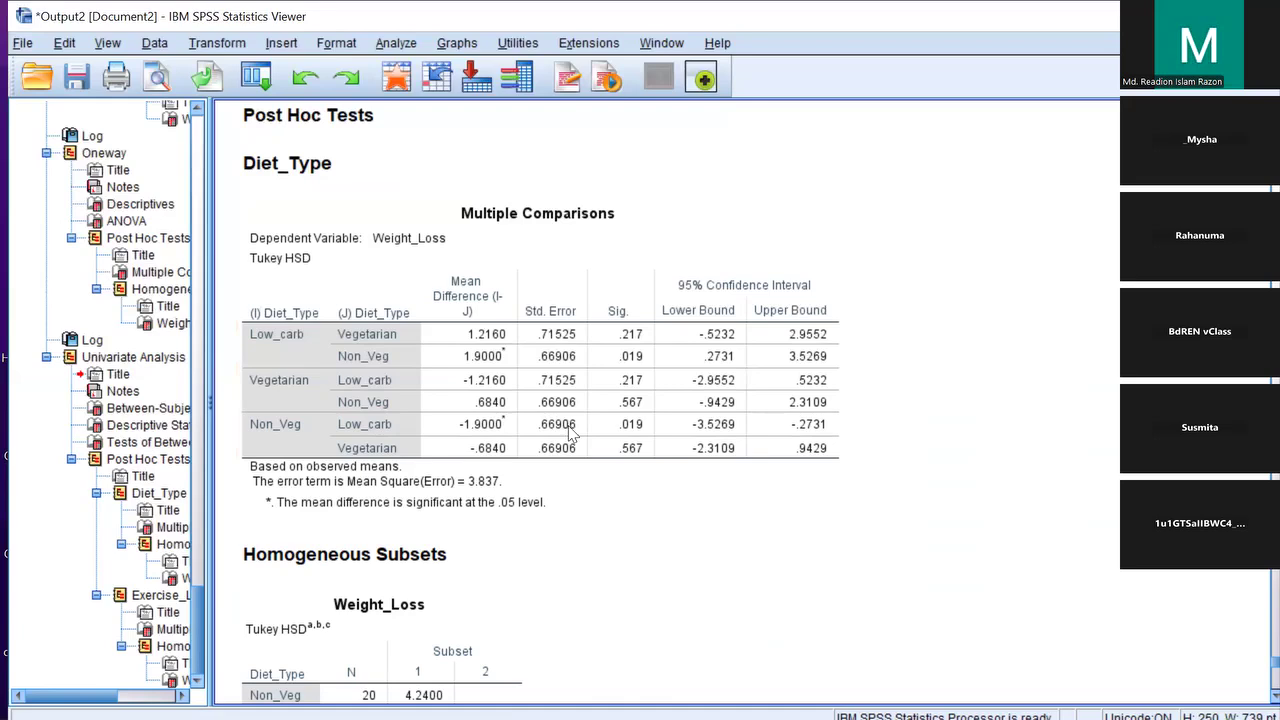
Return to the SPSS_Anova.sav data grid and point out the PreTest column
{"action": "key", "text": "alt+Tab"}
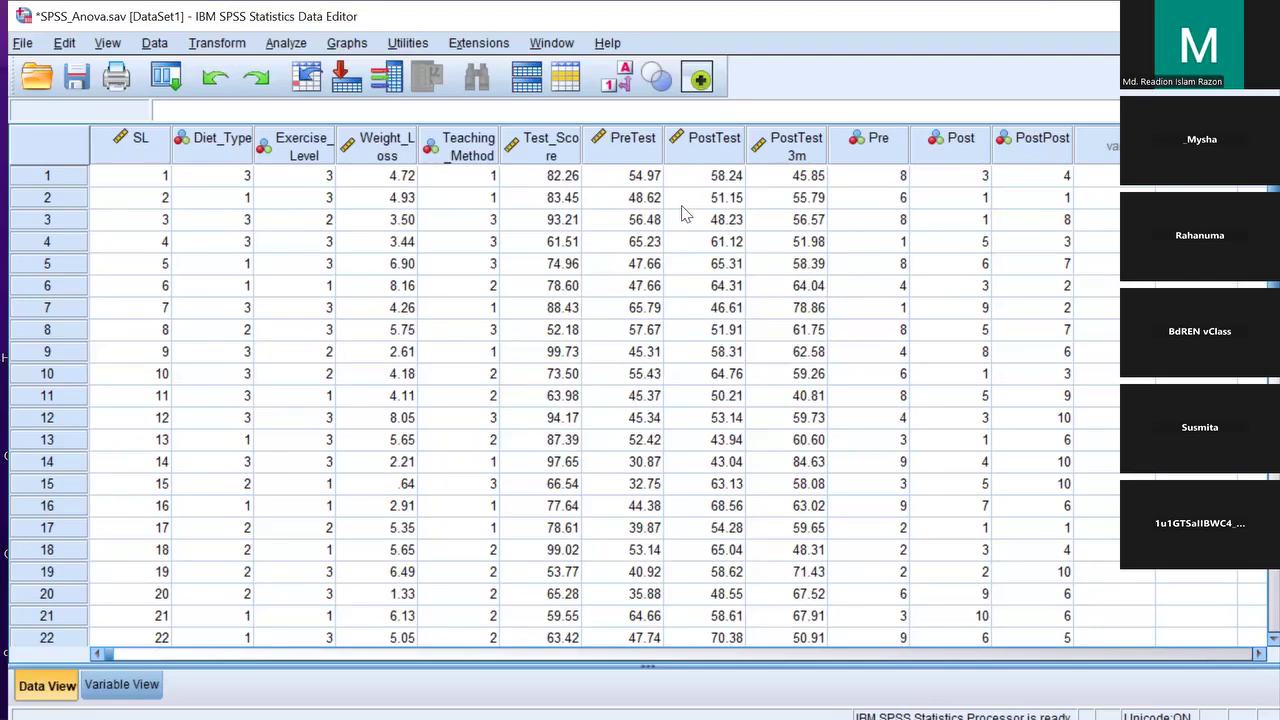
{"action": "left_click", "coordinate": [633, 141]}
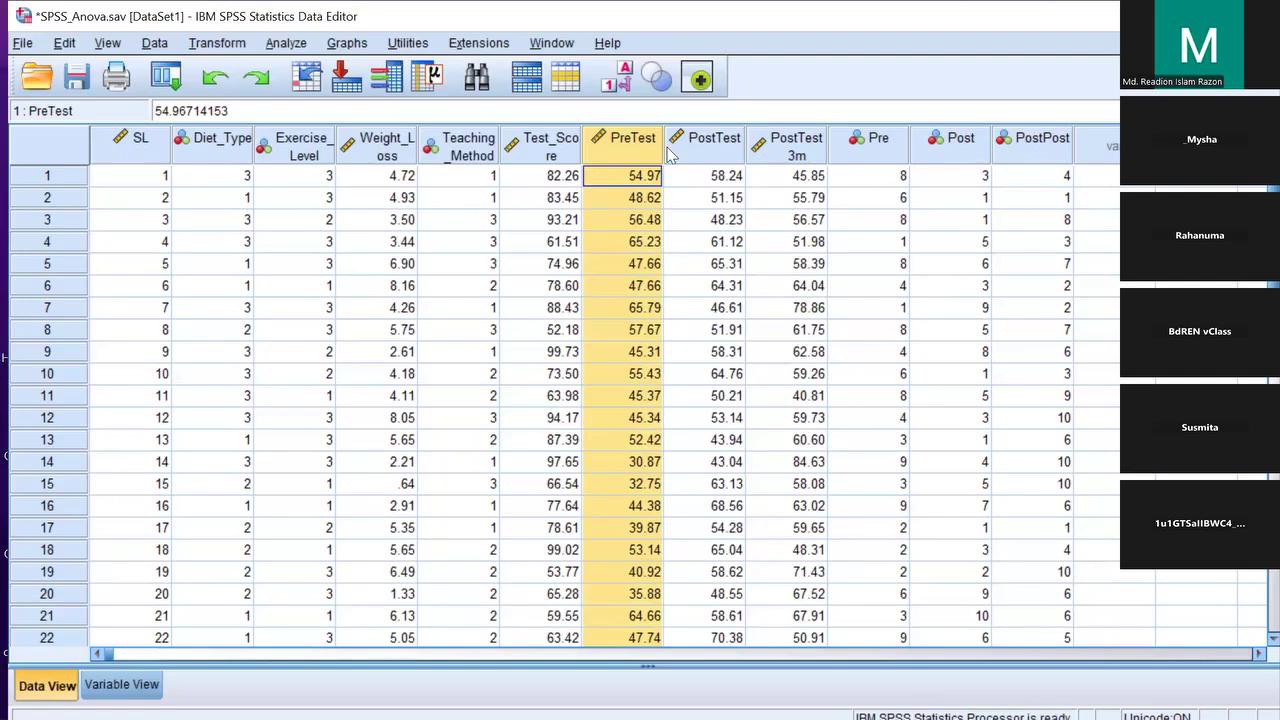
{"action": "left_click", "coordinate": [702, 148]}
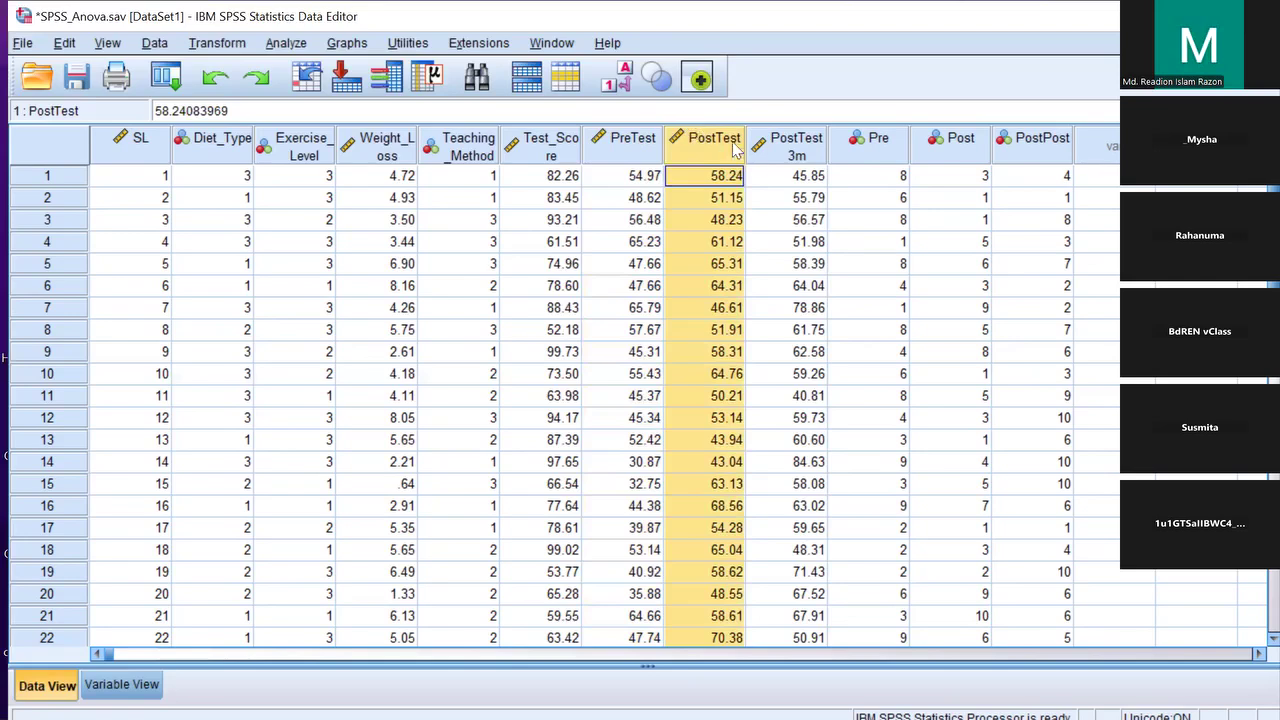
{"action": "left_click", "coordinate": [803, 148]}
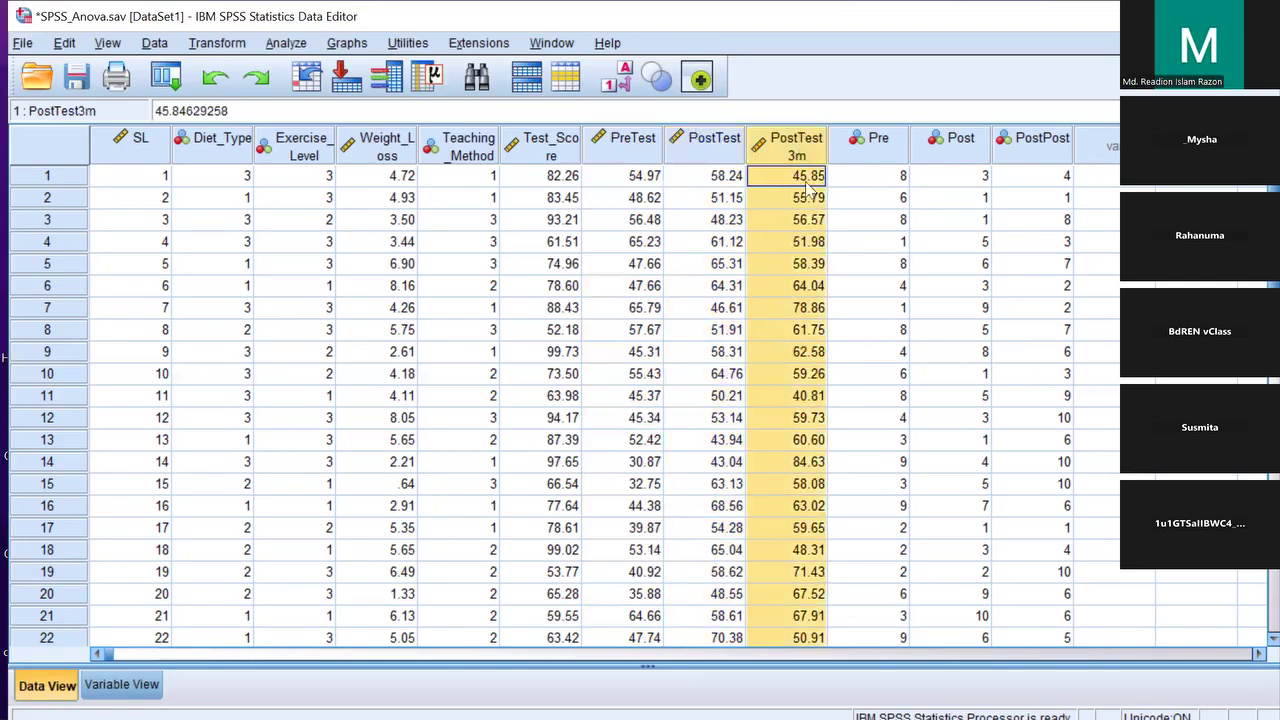
{"action": "left_click", "coordinate": [641, 155]}
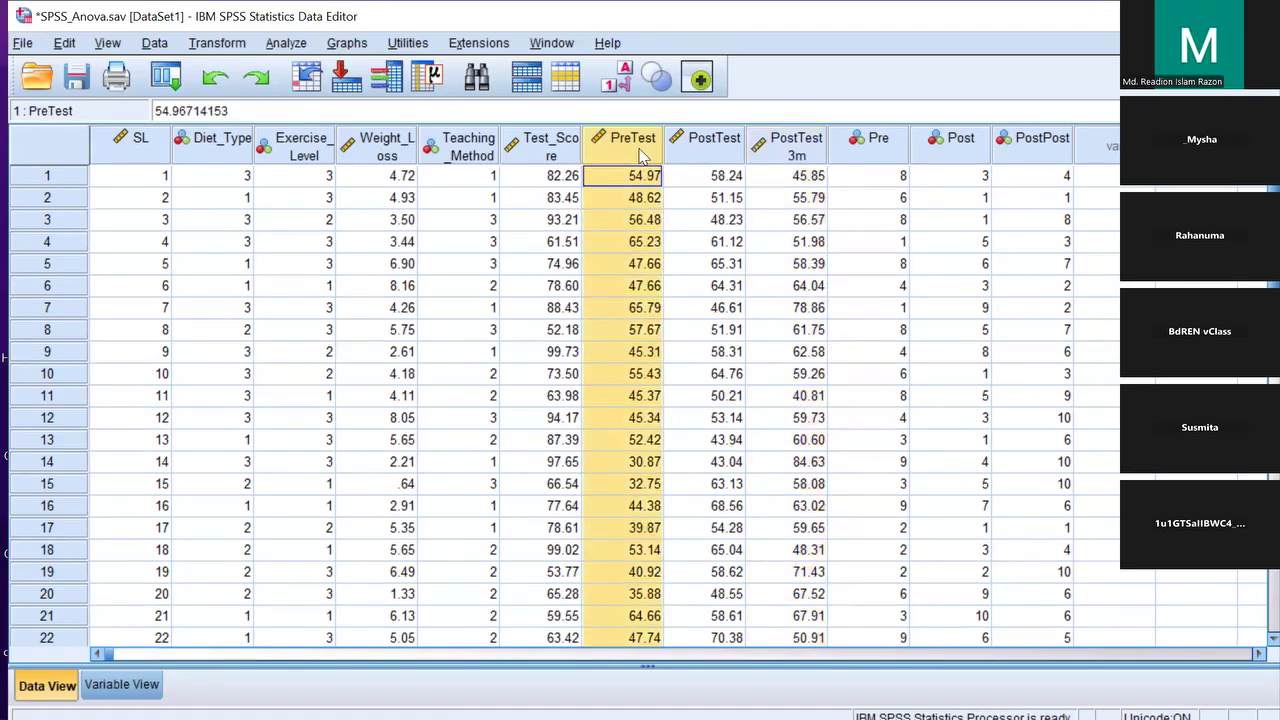
{"action": "left_click", "coordinate": [700, 143]}
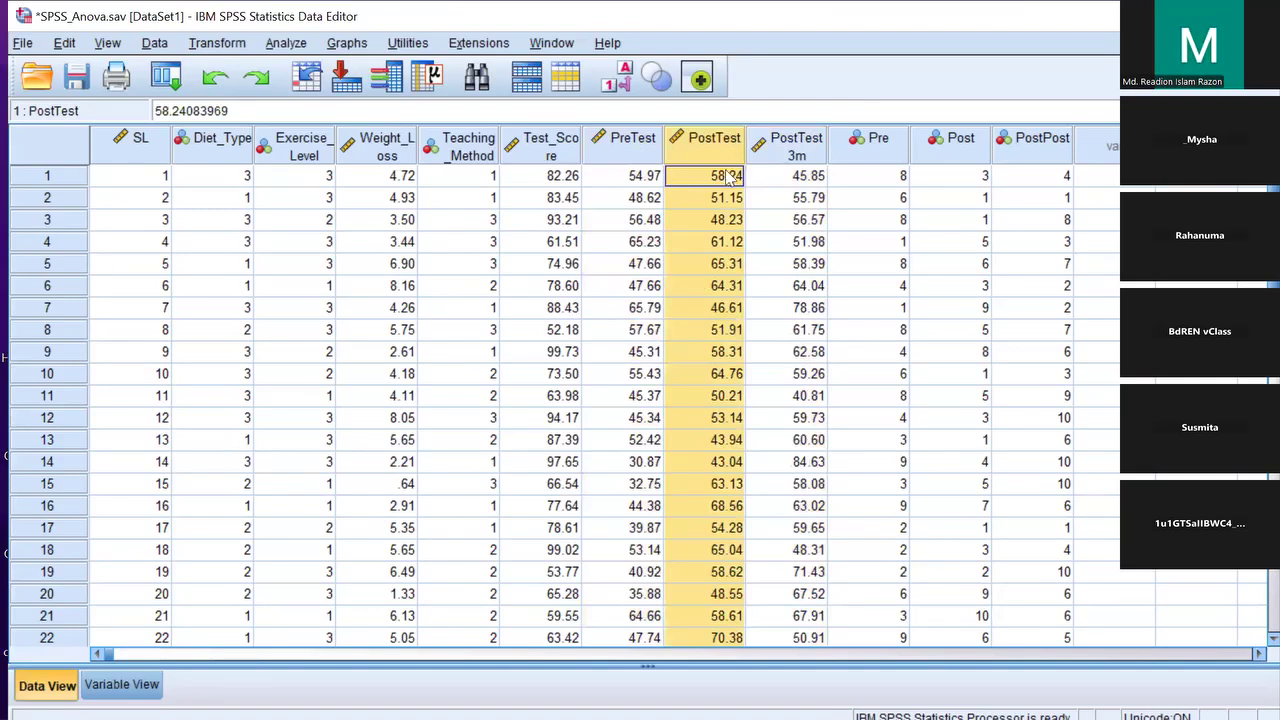
{"action": "left_click", "coordinate": [786, 137]}
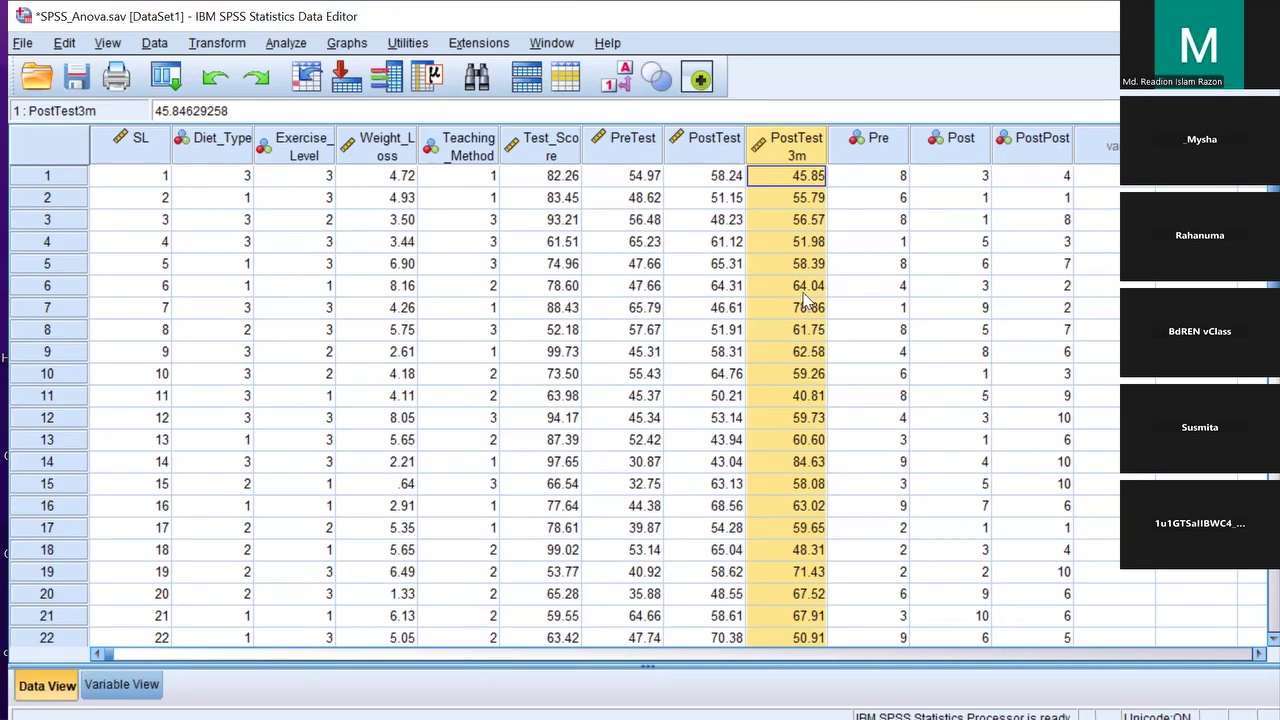
Open General Linear Model > Repeated Measures to reach the Define Factor(s) dialog
{"action": "left_click", "coordinate": [286, 45]}
{"action": "mouse_move", "coordinate": [372, 187]}
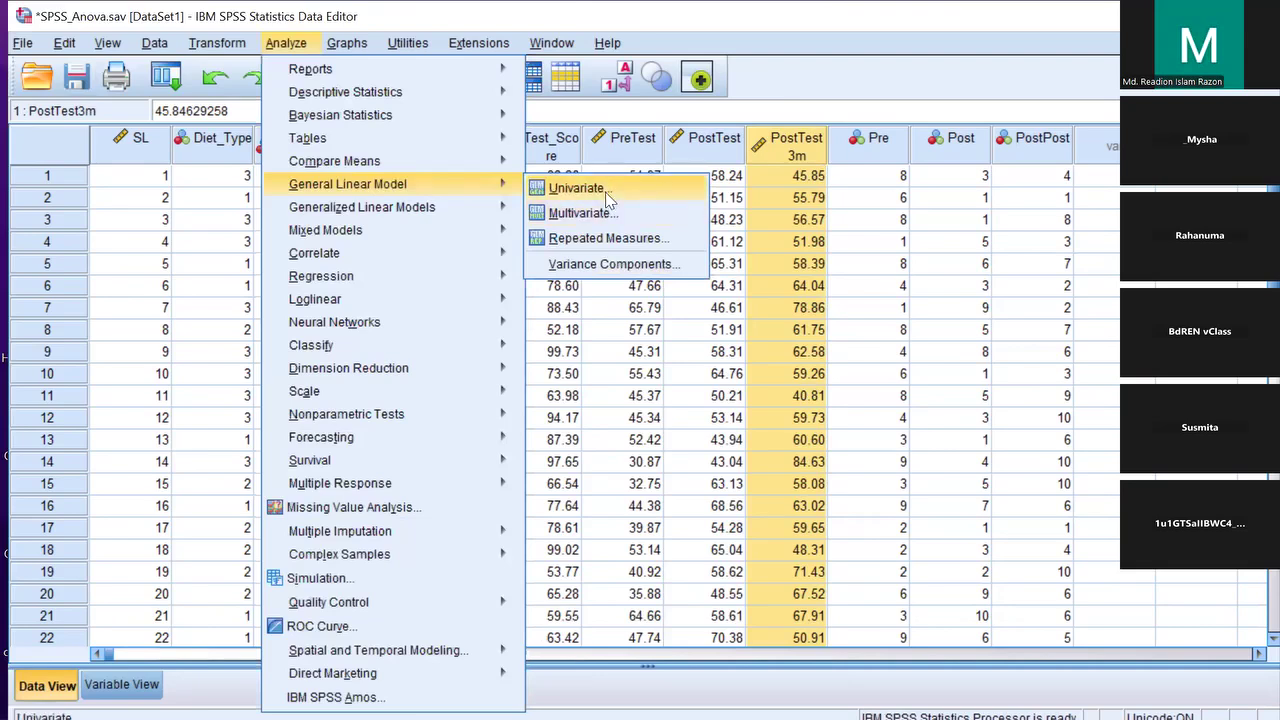
{"action": "left_click", "coordinate": [624, 248]}
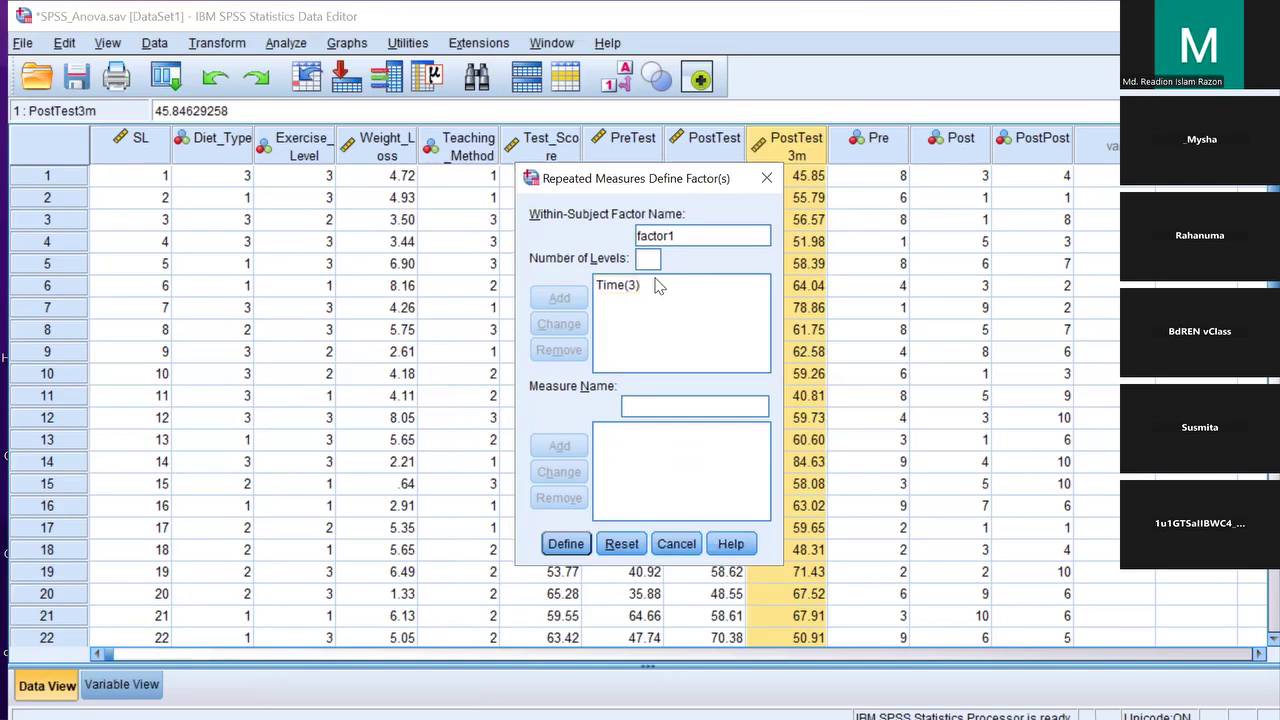
Reset the old factor, add a within-subject factor Time with 3 levels, and click Define
{"action": "left_click", "coordinate": [621, 543]}
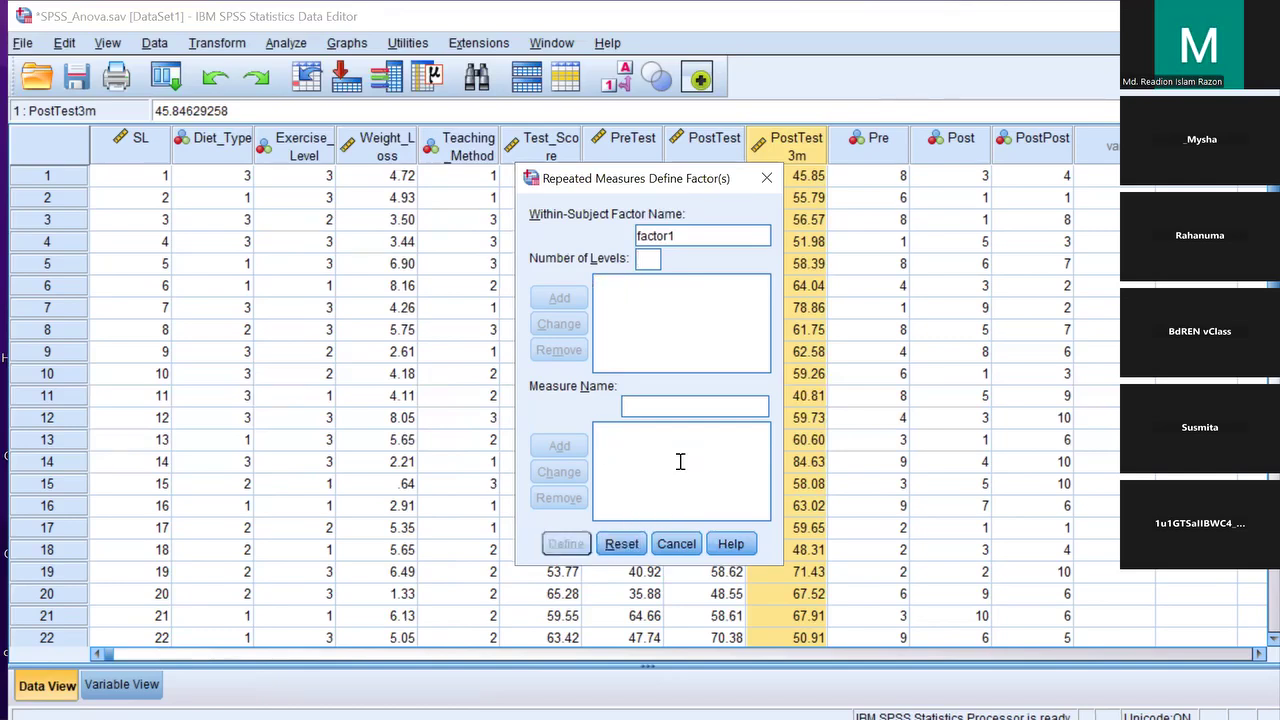
{"action": "left_click", "coordinate": [655, 262]}
{"action": "type", "text": "34"}
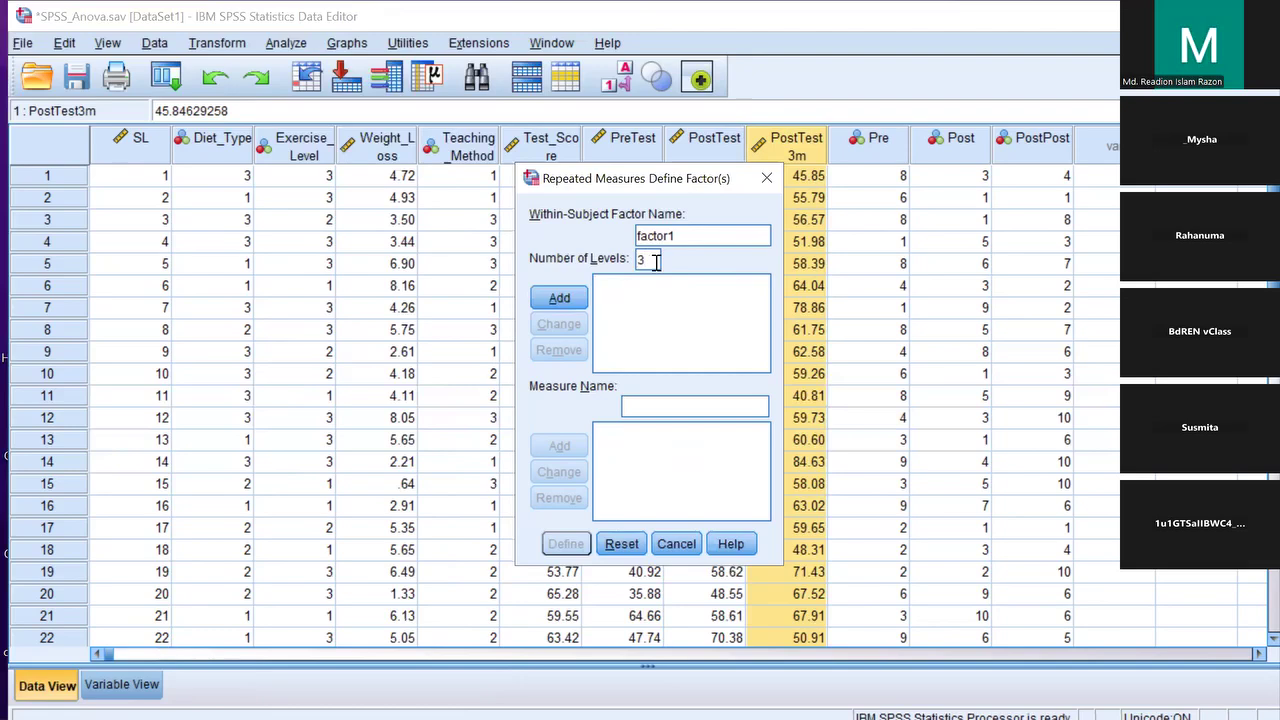
{"action": "left_click_drag", "start_coordinate": [676, 236], "coordinate": [637, 235]}
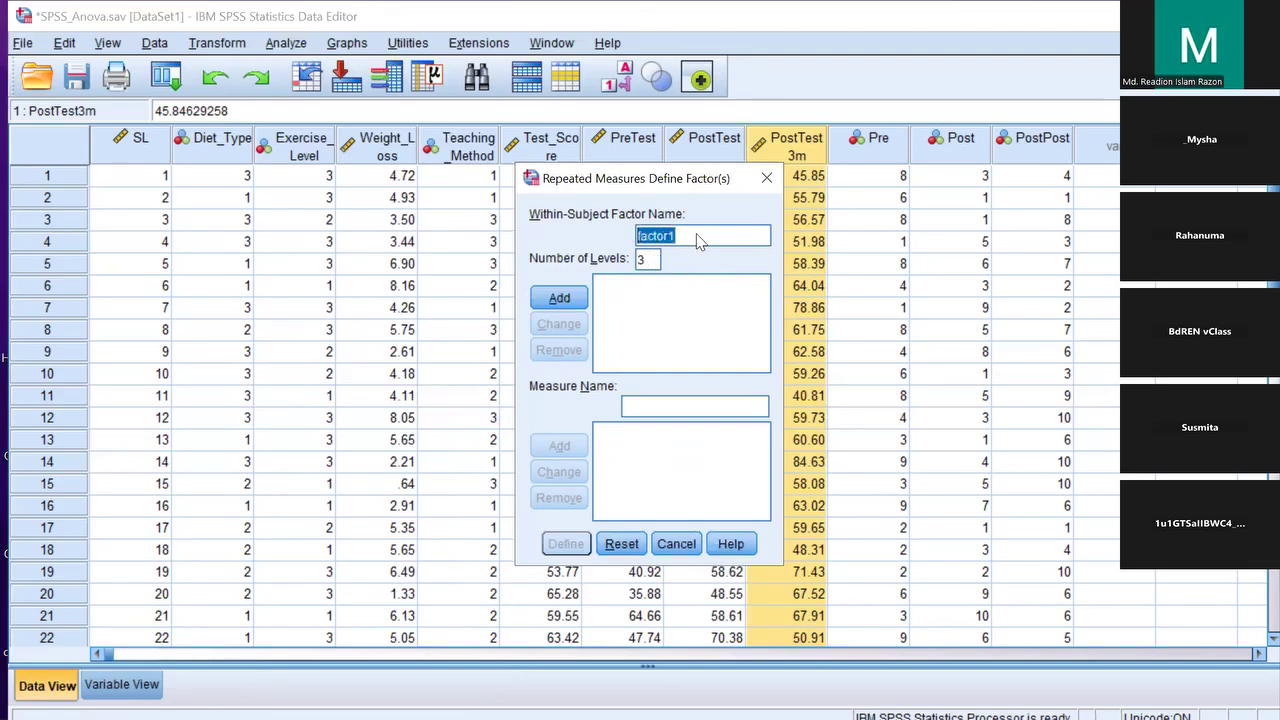
{"action": "type", "text": "Time"}
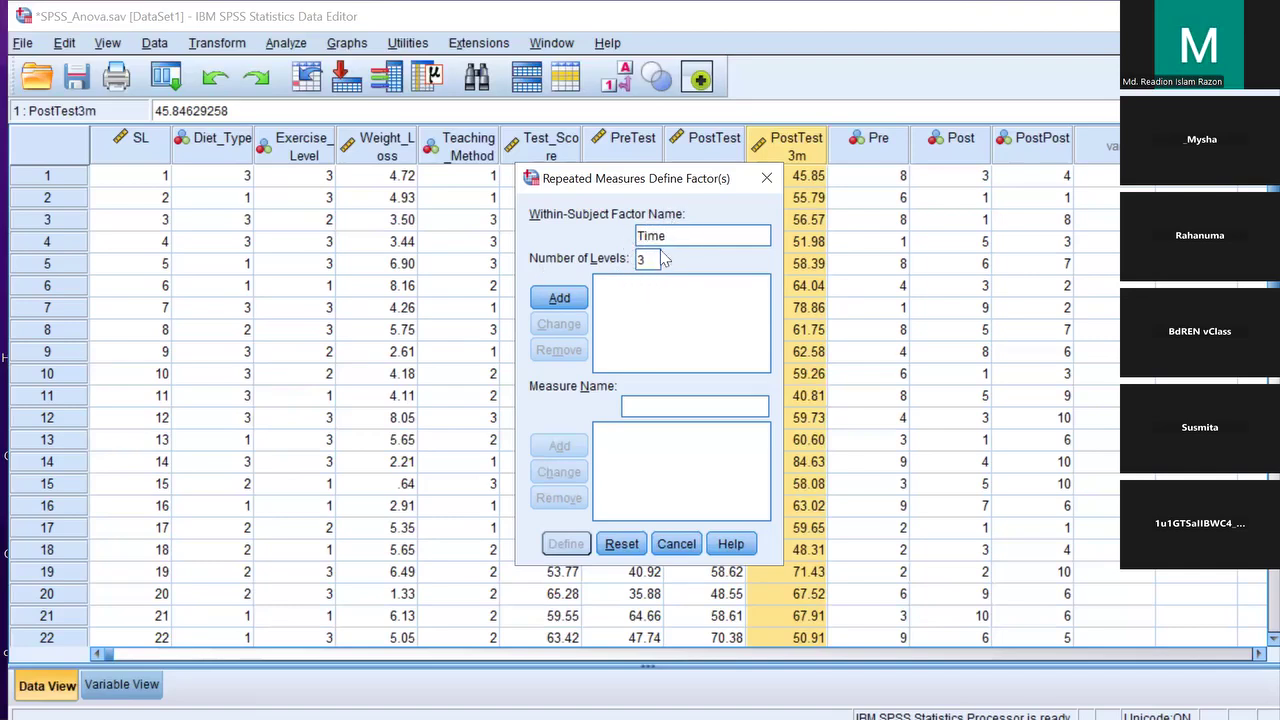
{"action": "left_click", "coordinate": [557, 297]}
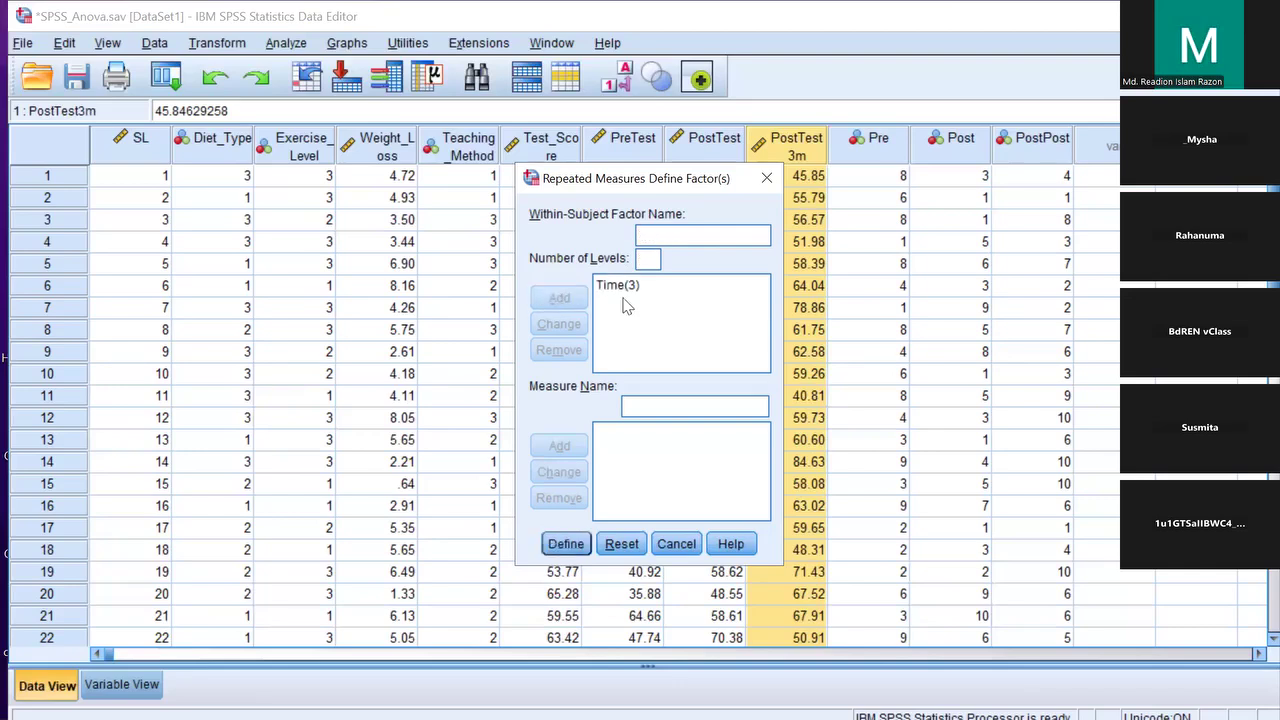
{"action": "left_click", "coordinate": [563, 545]}
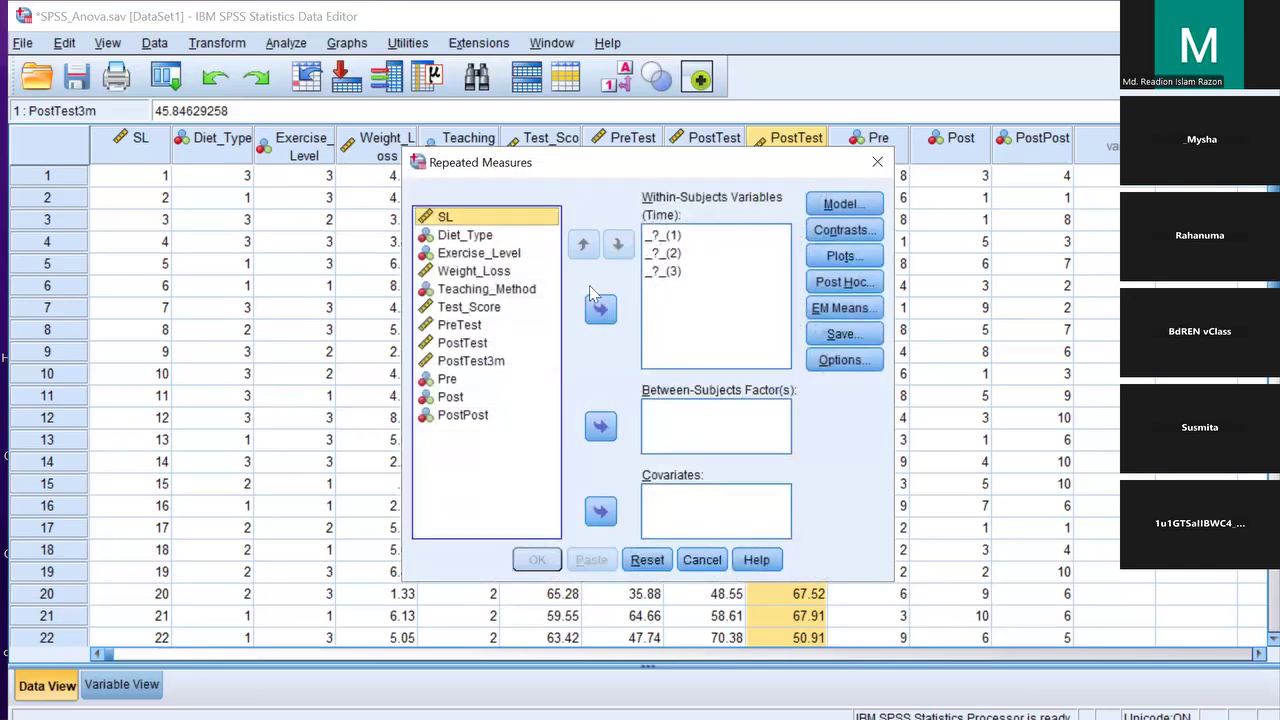
Assign PreTest, PostTest and PostTest3m to Time levels 1, 2 and 3
{"action": "left_click_drag", "start_coordinate": [459, 326], "coordinate": [675, 236]}
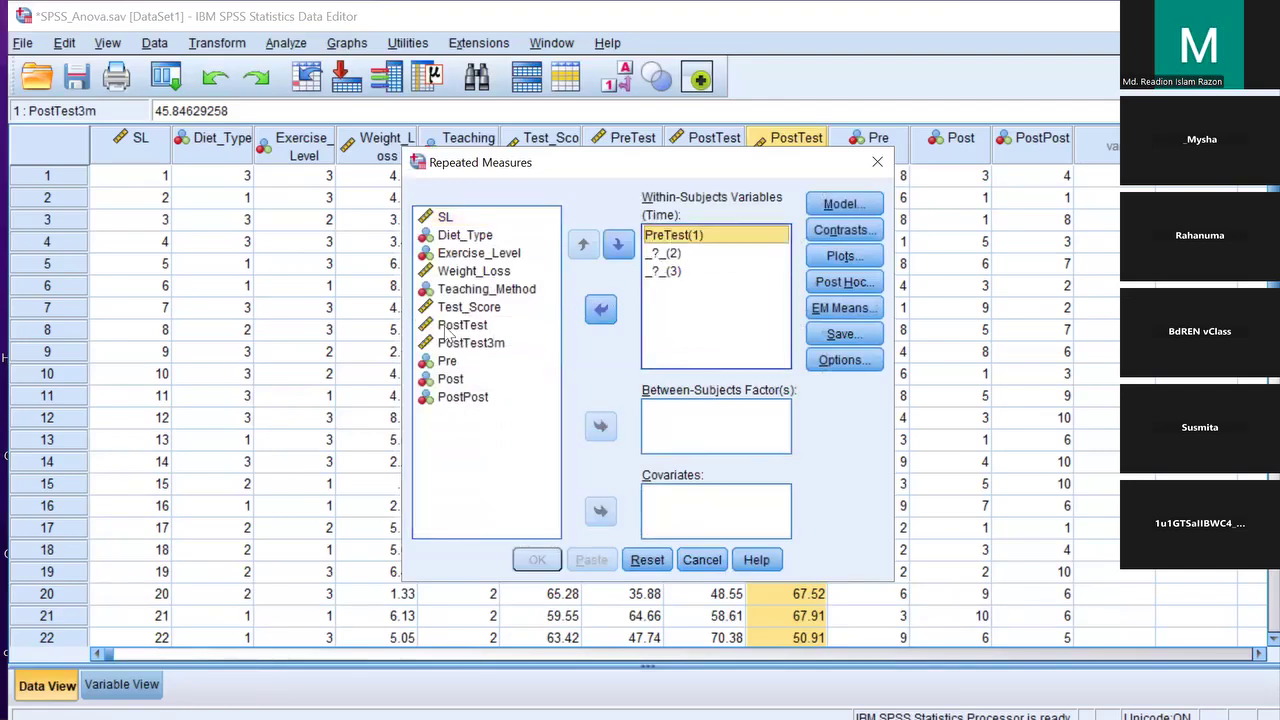
{"action": "left_click_drag", "start_coordinate": [450, 326], "coordinate": [668, 254]}
{"action": "left_click_drag", "start_coordinate": [480, 333], "coordinate": [672, 283]}
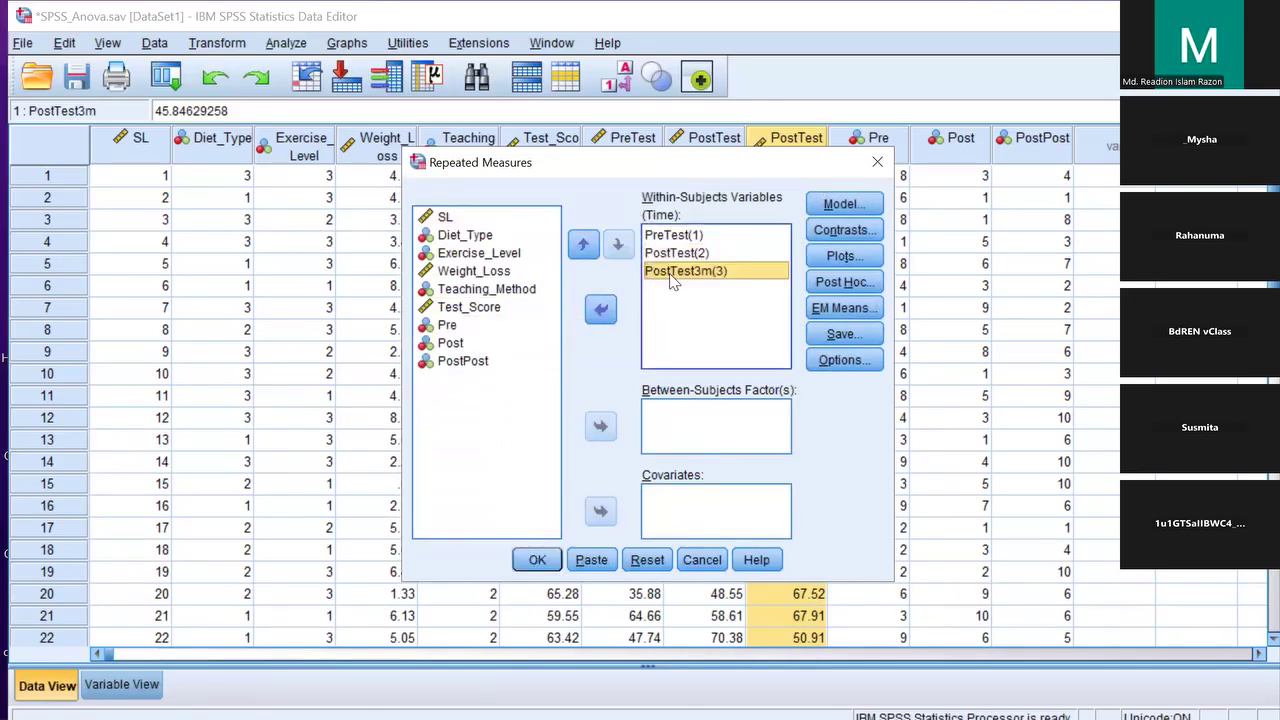
Leave the Model and Post Hoc settings unchanged, keeping the full factorial model
{"action": "left_click", "coordinate": [828, 206]}
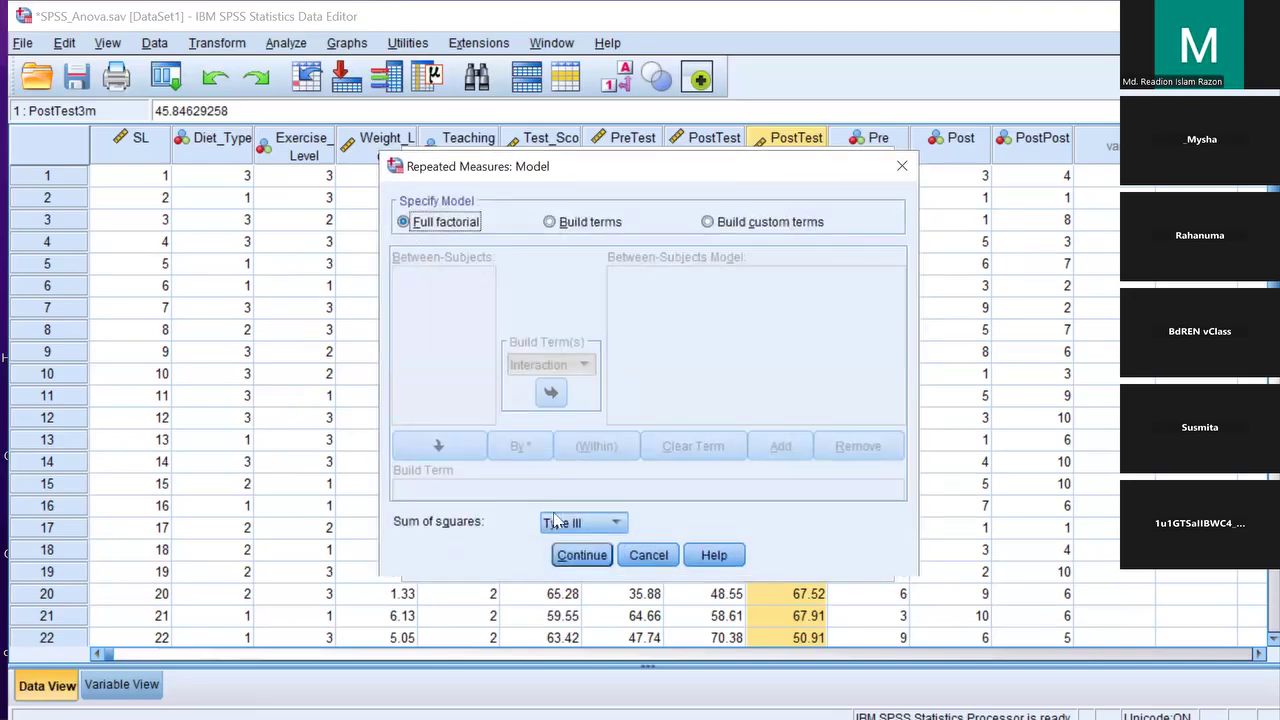
{"action": "left_click", "coordinate": [582, 555]}
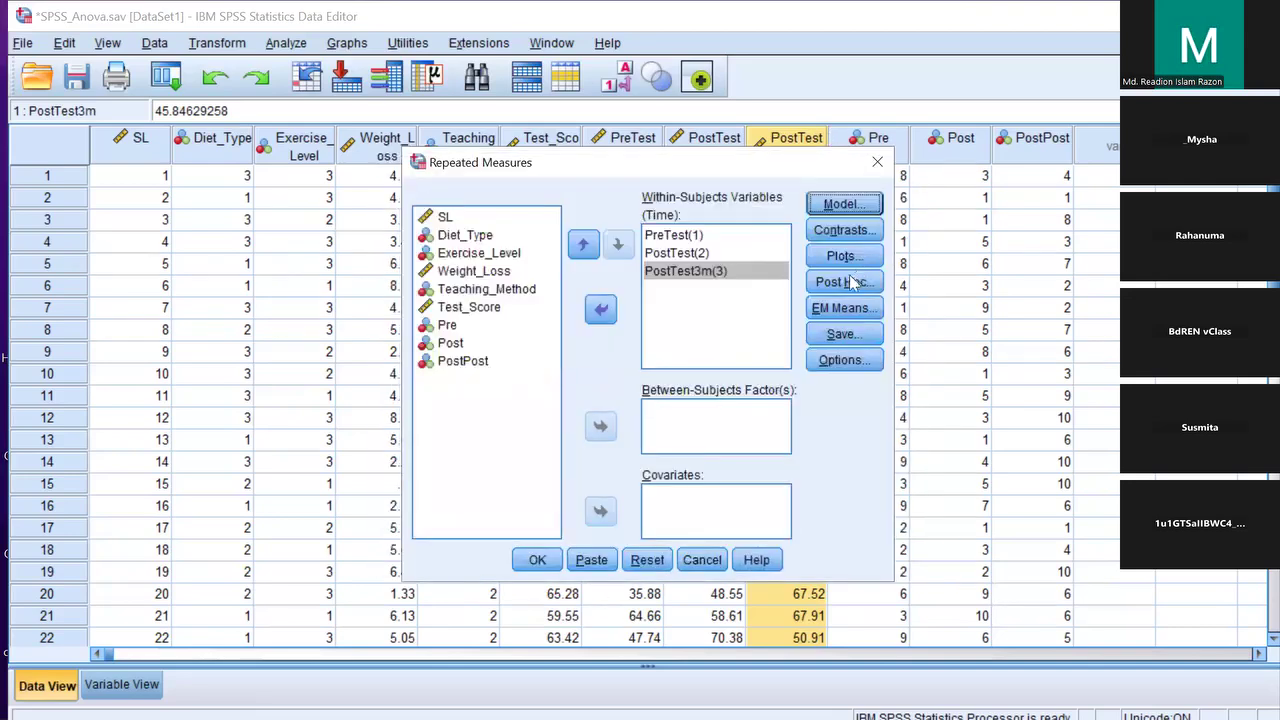
{"action": "left_click", "coordinate": [842, 283]}
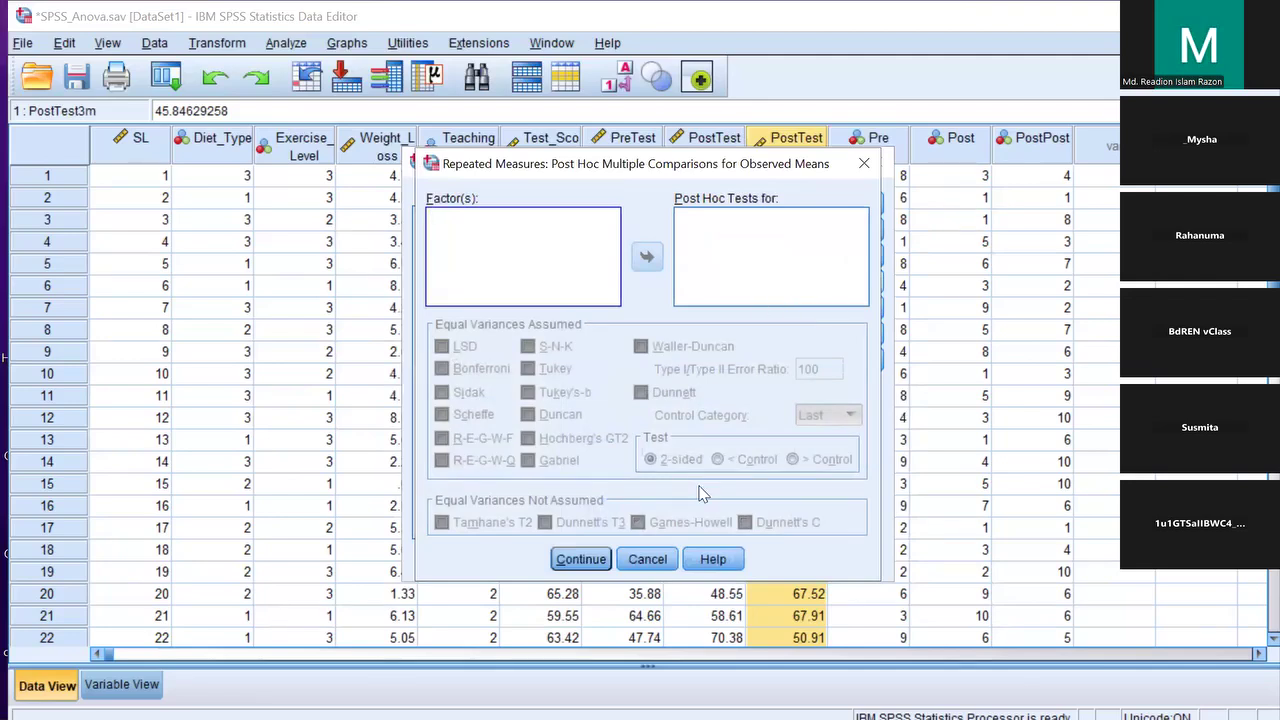
{"action": "left_click", "coordinate": [648, 559]}
{"action": "left_click", "coordinate": [838, 306]}
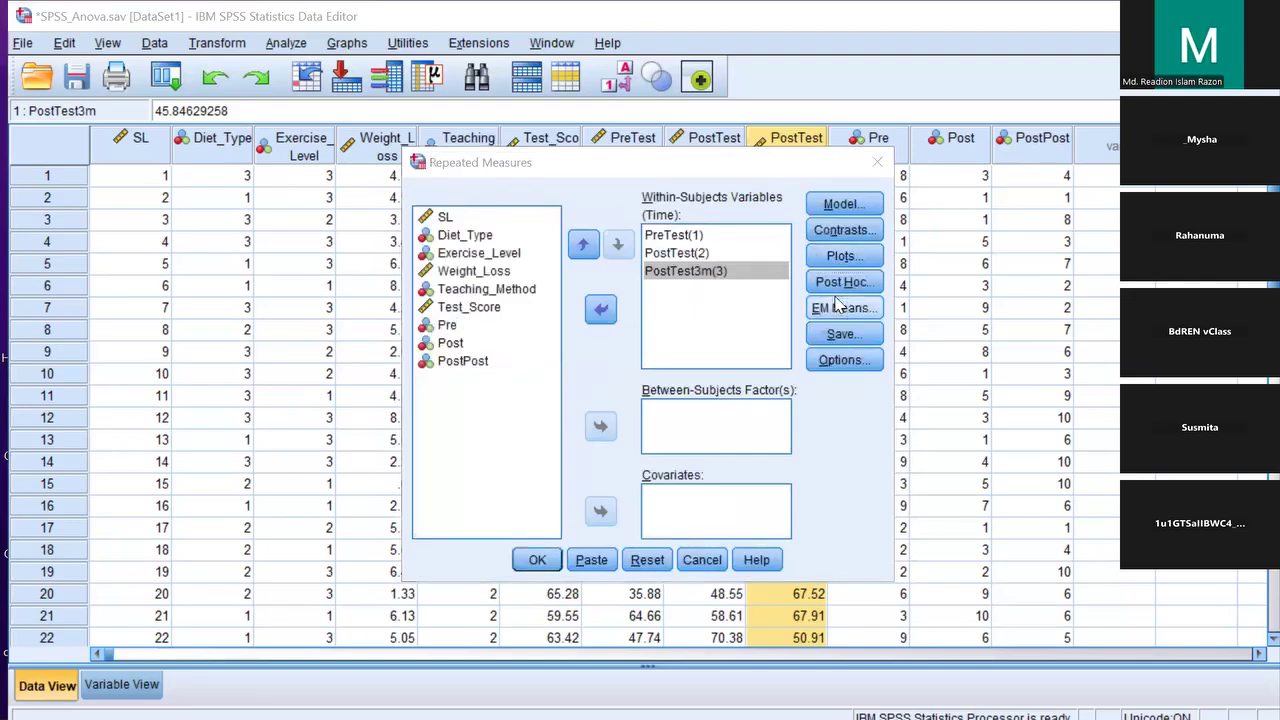
Display estimated marginal means for Time, comparing main effects with Bonferroni adjustment
{"action": "left_click", "coordinate": [470, 325]}
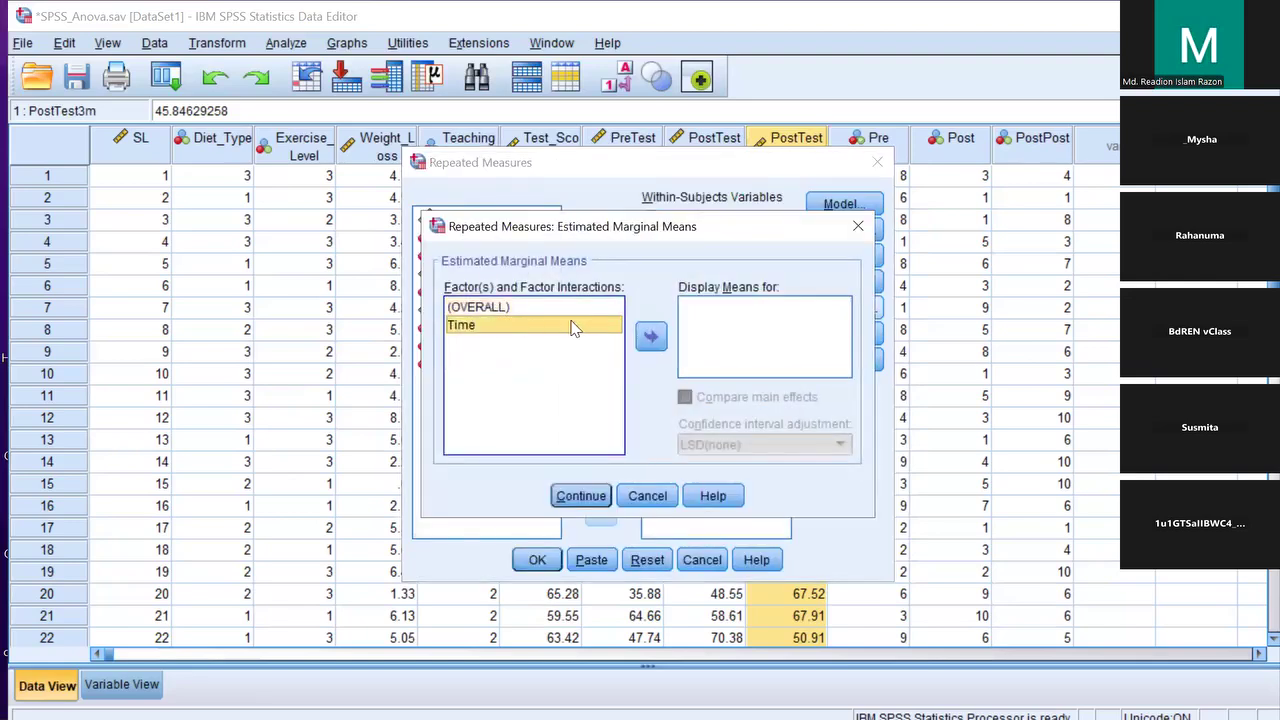
{"action": "left_click", "coordinate": [651, 336]}
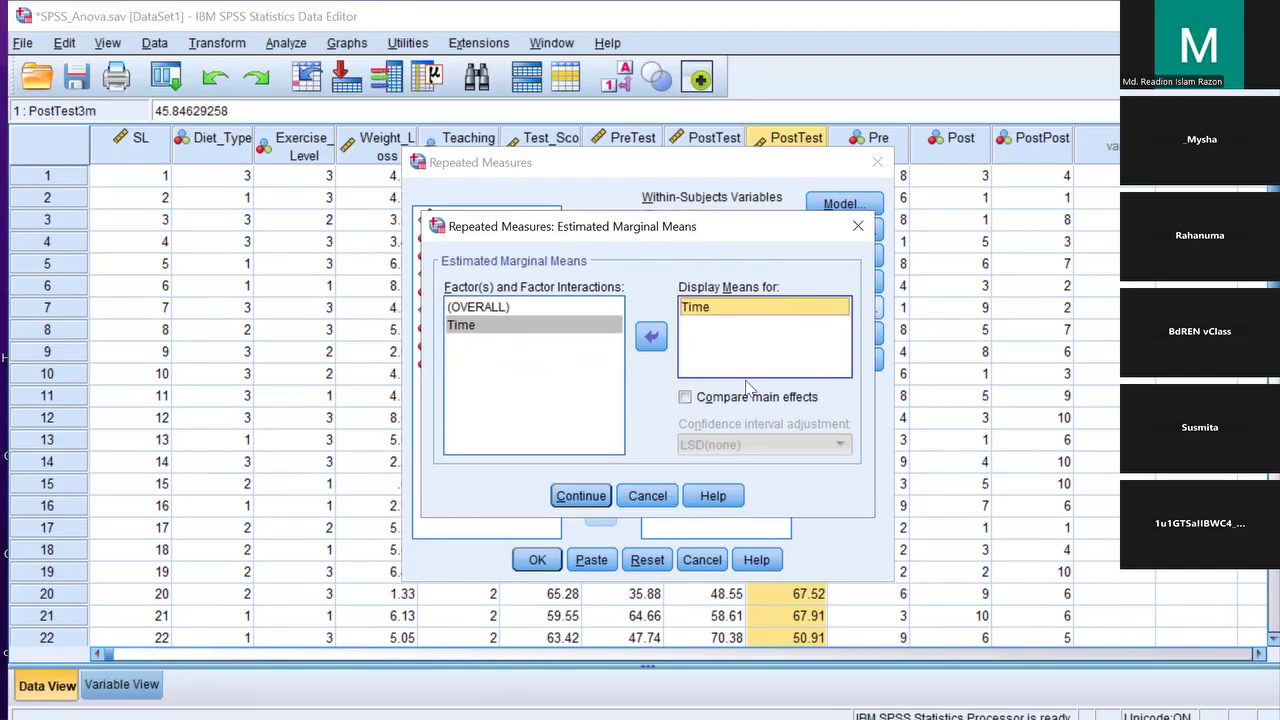
{"action": "left_click", "coordinate": [685, 397]}
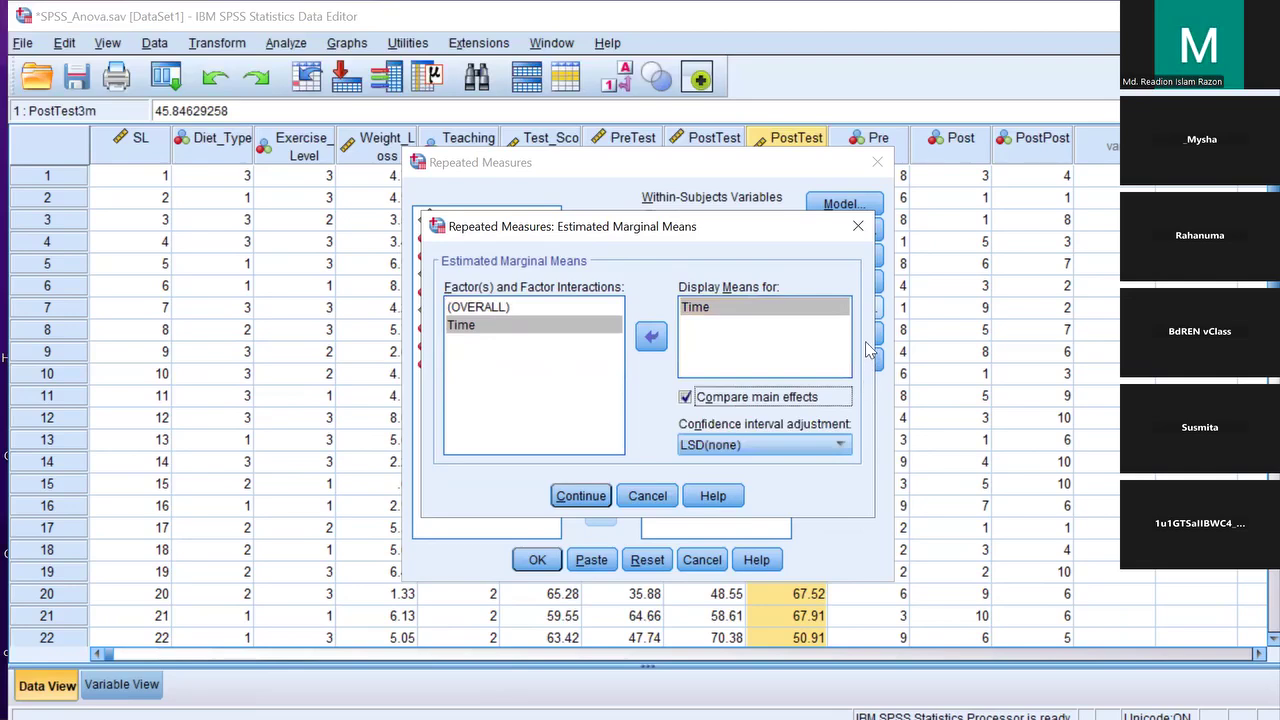
{"action": "left_click", "coordinate": [686, 397]}
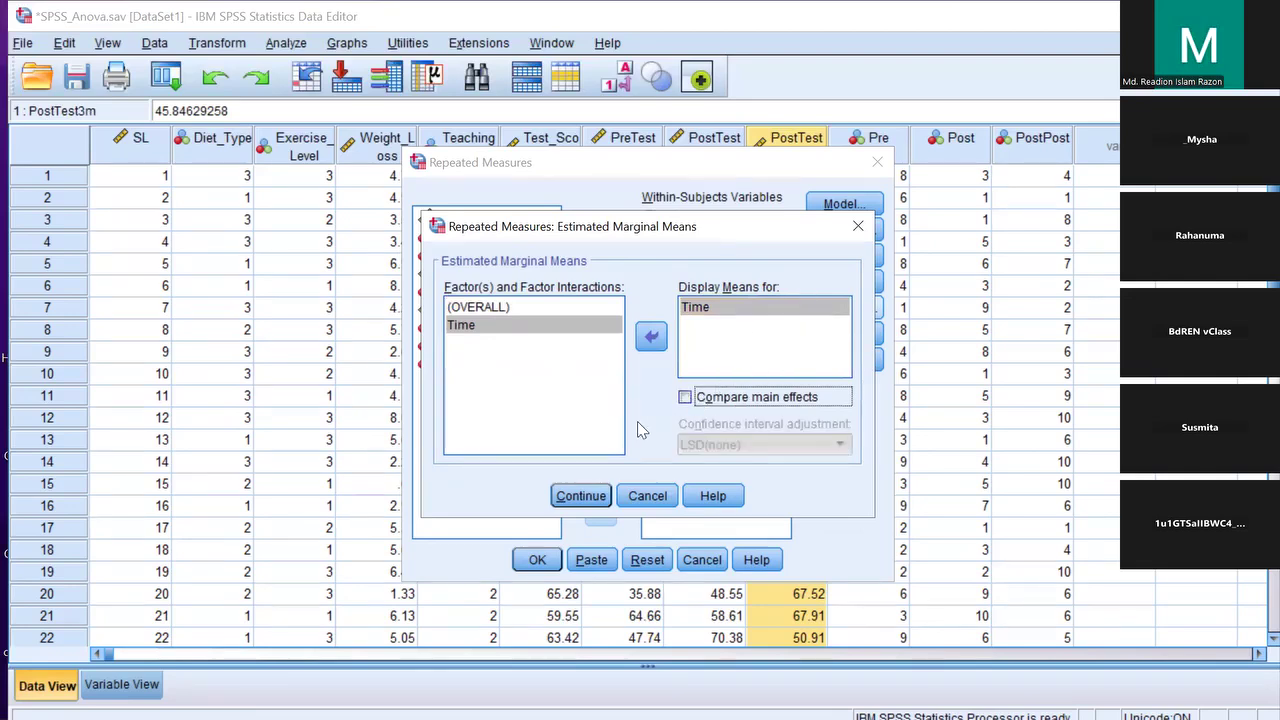
{"action": "left_click", "coordinate": [685, 397]}
{"action": "left_click", "coordinate": [778, 445]}
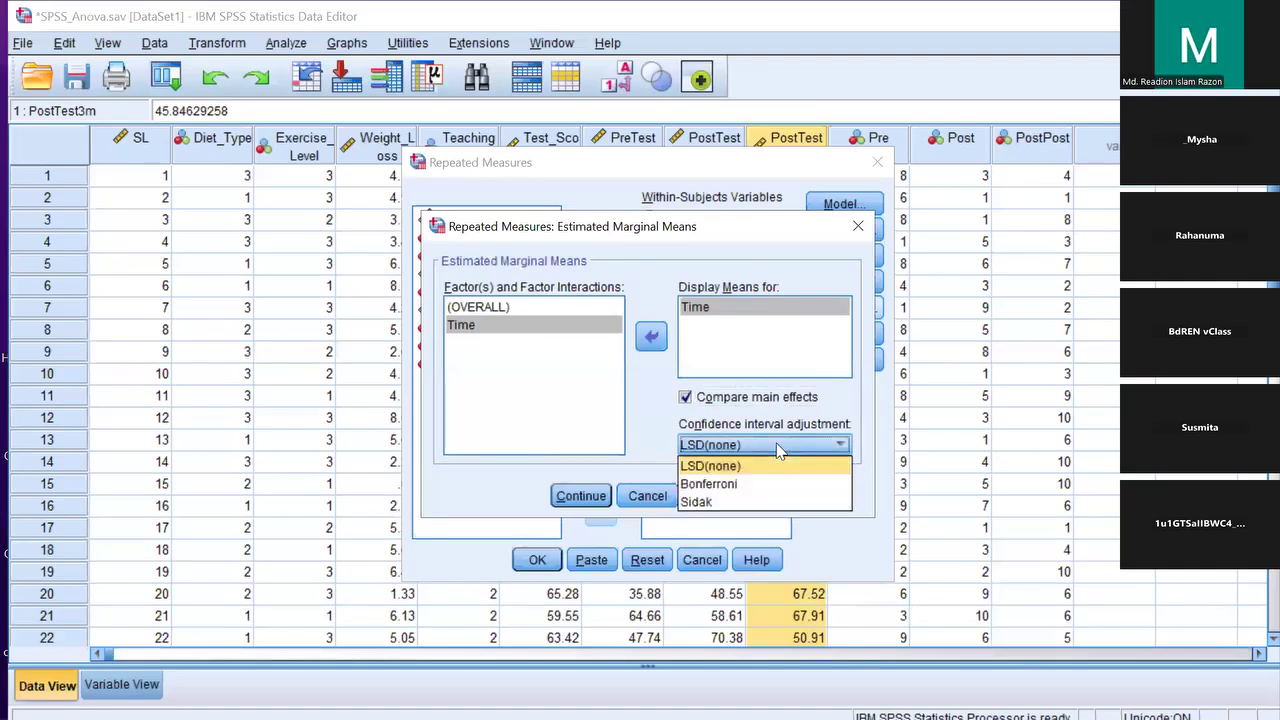
{"action": "left_click", "coordinate": [766, 483]}
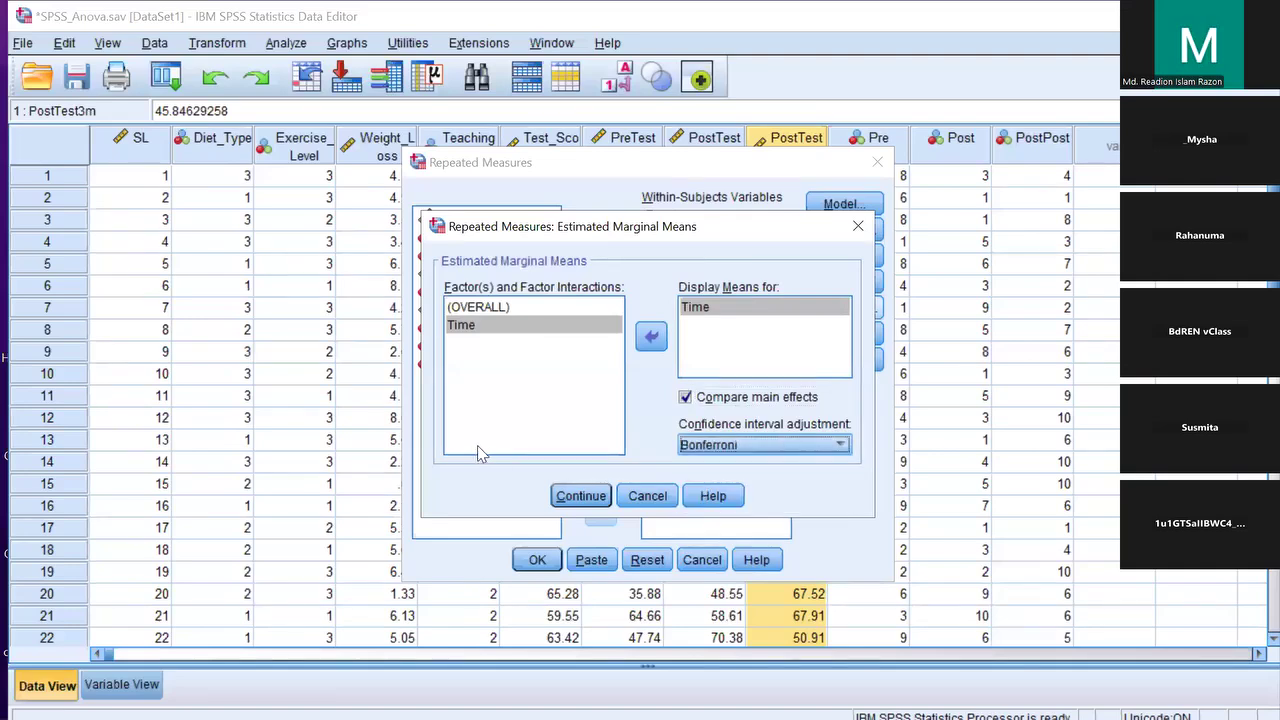
{"action": "left_click", "coordinate": [570, 496]}
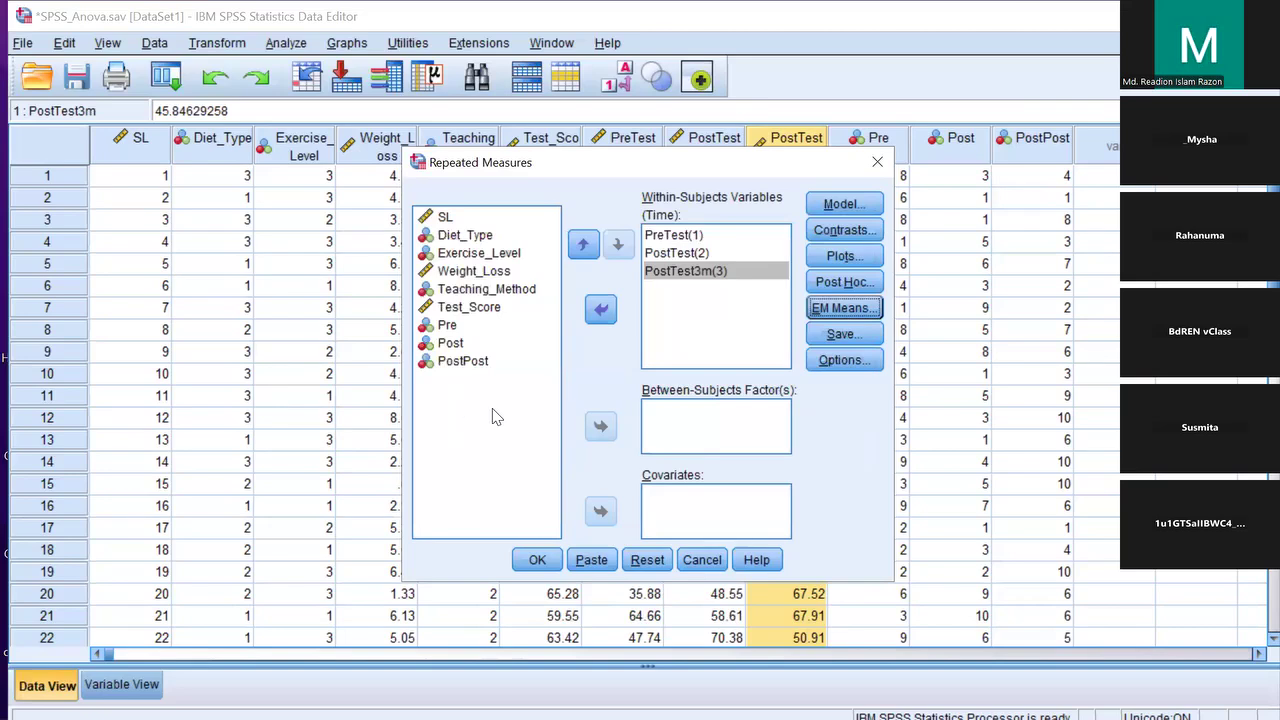
Check Descriptive statistics and Estimates of effect size in Options, then close the Repeated Measures dialog
{"action": "left_click", "coordinate": [846, 360]}
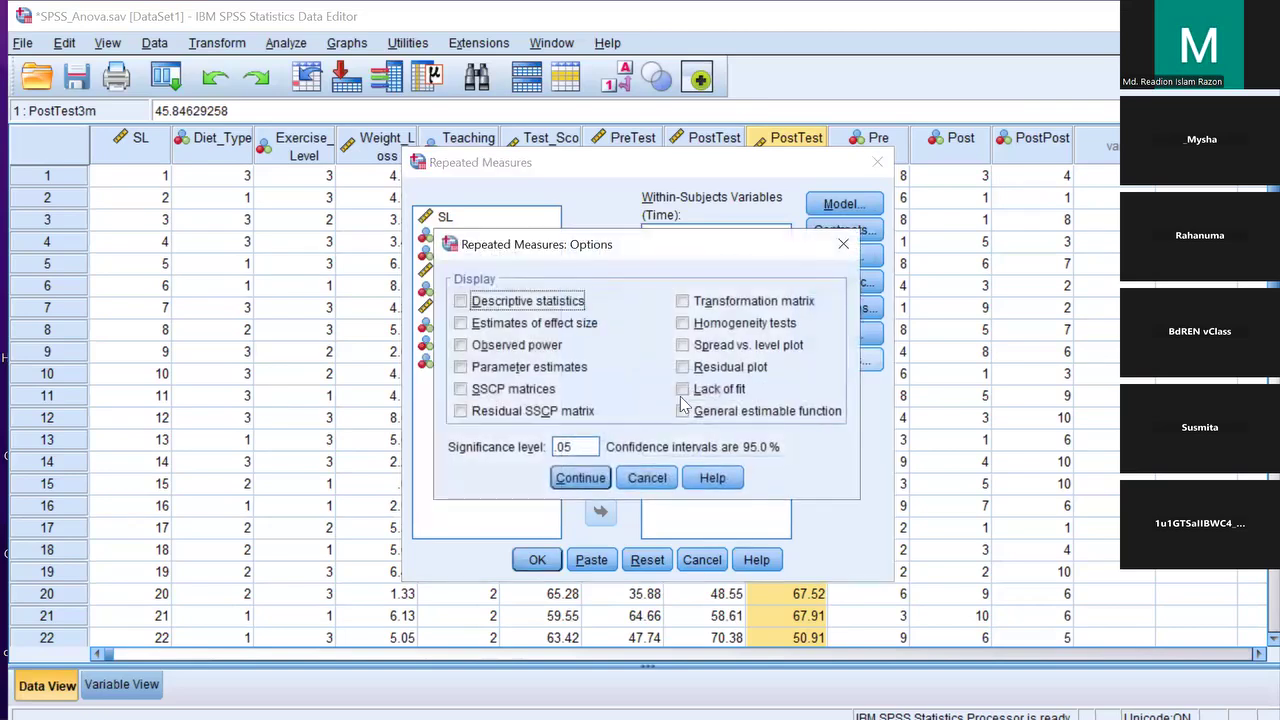
{"action": "left_click", "coordinate": [461, 301]}
{"action": "left_click", "coordinate": [460, 324]}
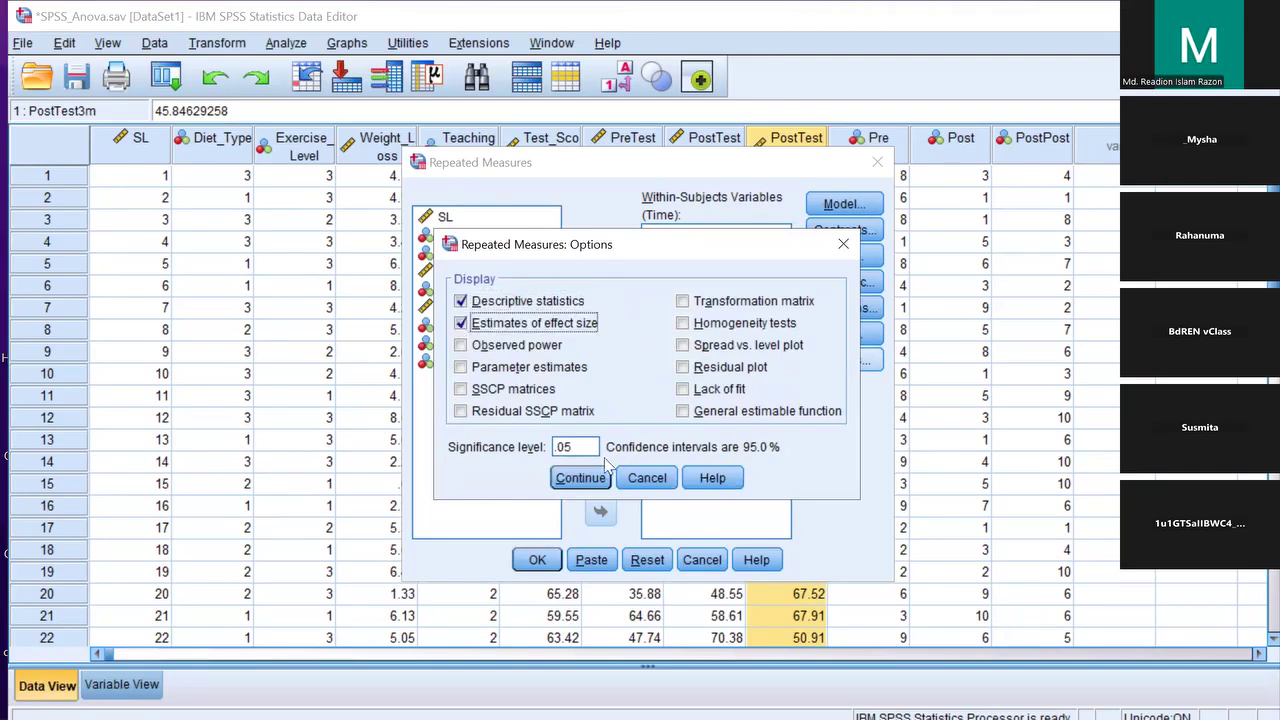
{"action": "left_click", "coordinate": [589, 481]}
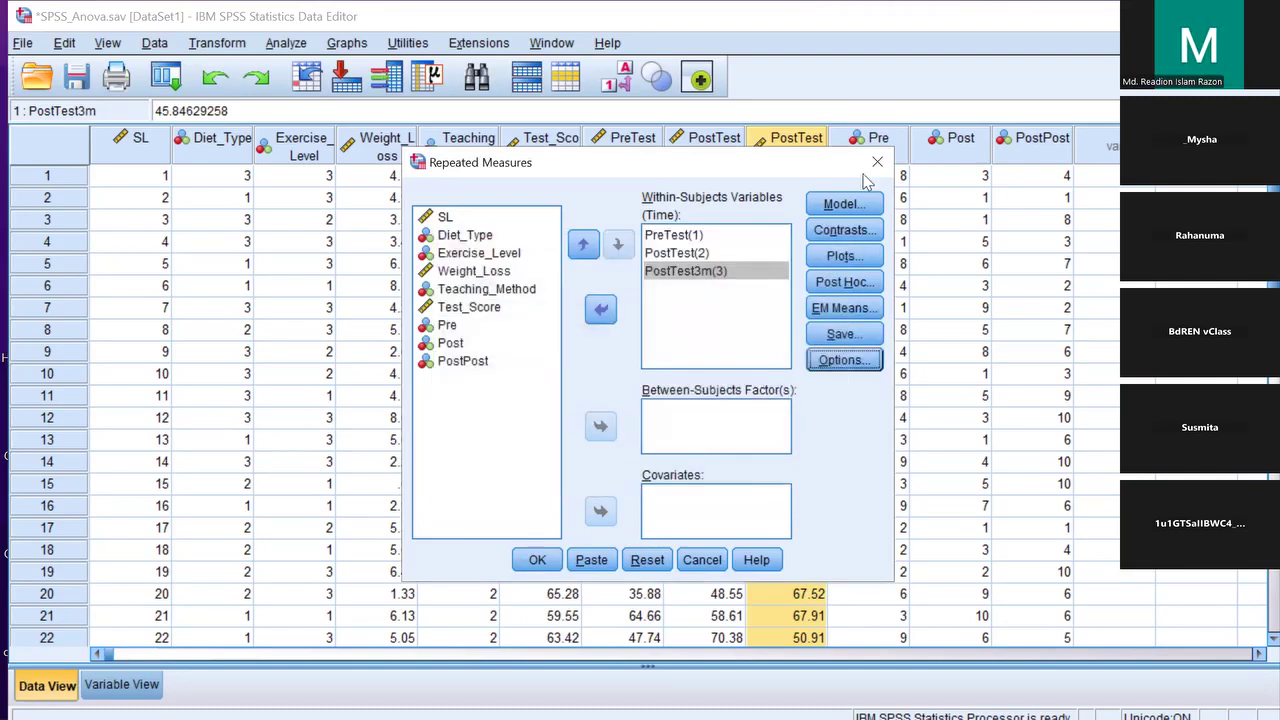
{"action": "left_click", "coordinate": [846, 257]}
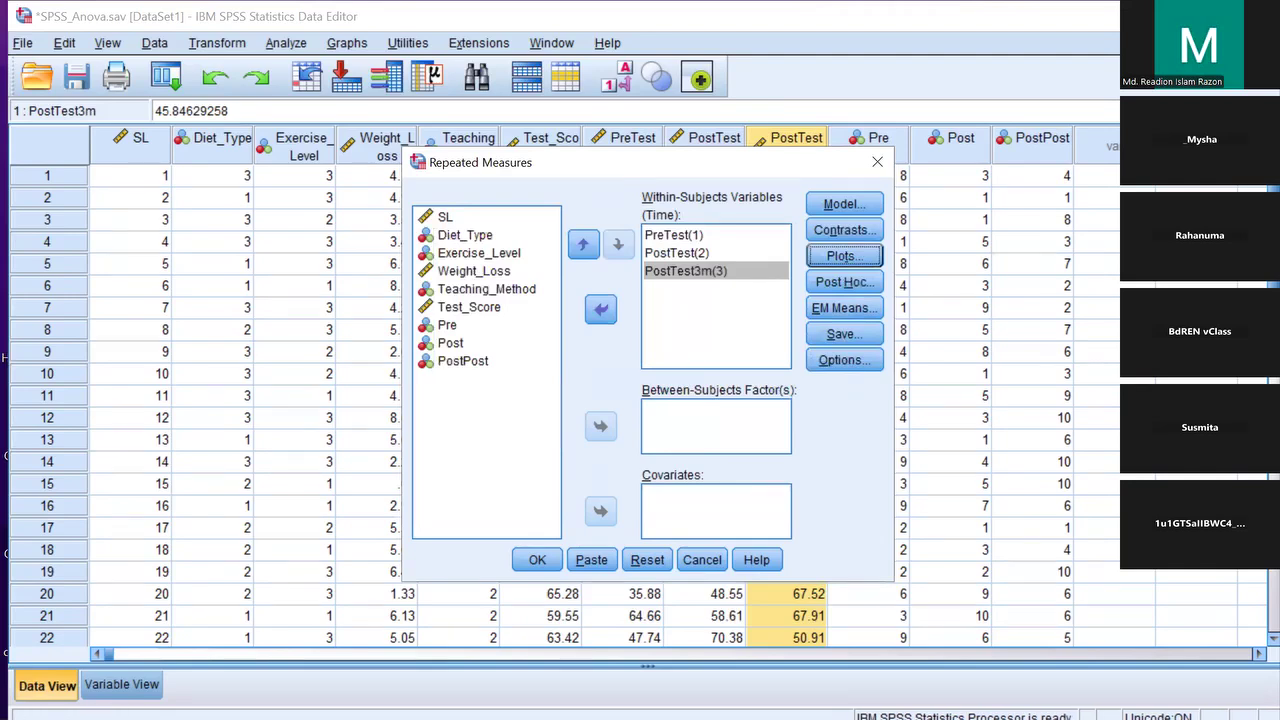
{"action": "left_click", "coordinate": [877, 162]}
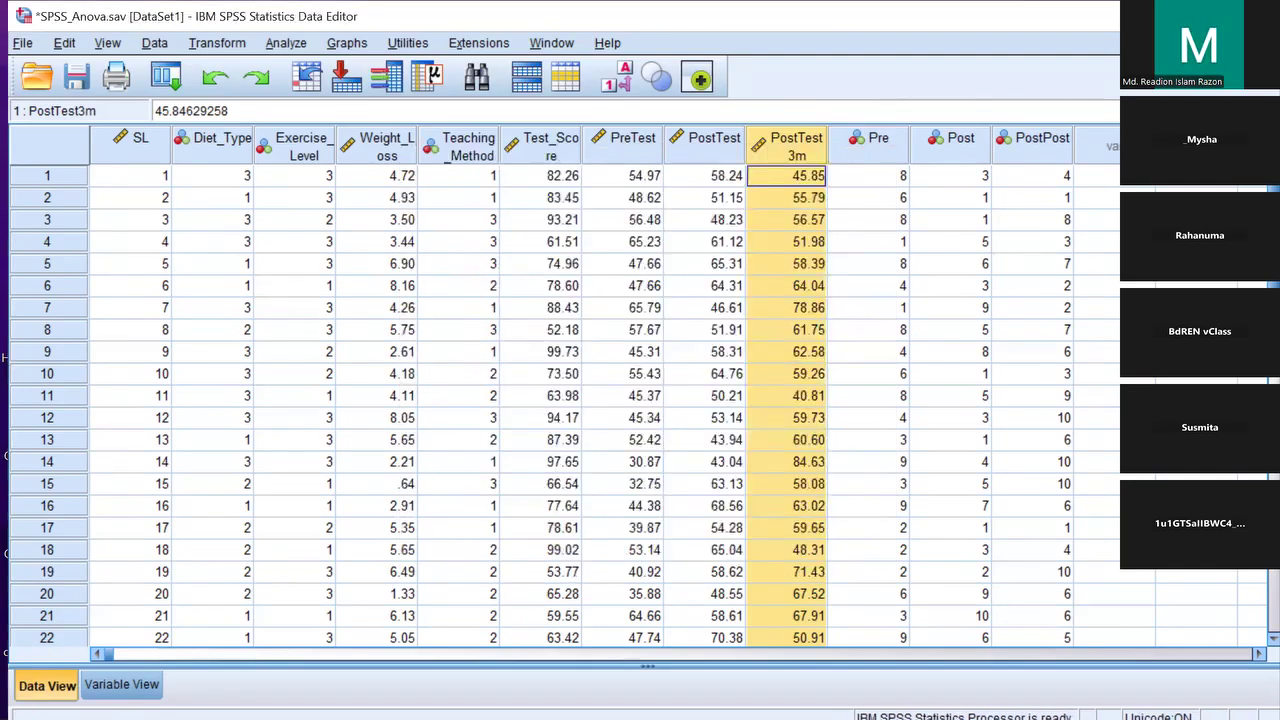
{"action": "left_click", "coordinate": [1165, 16]}
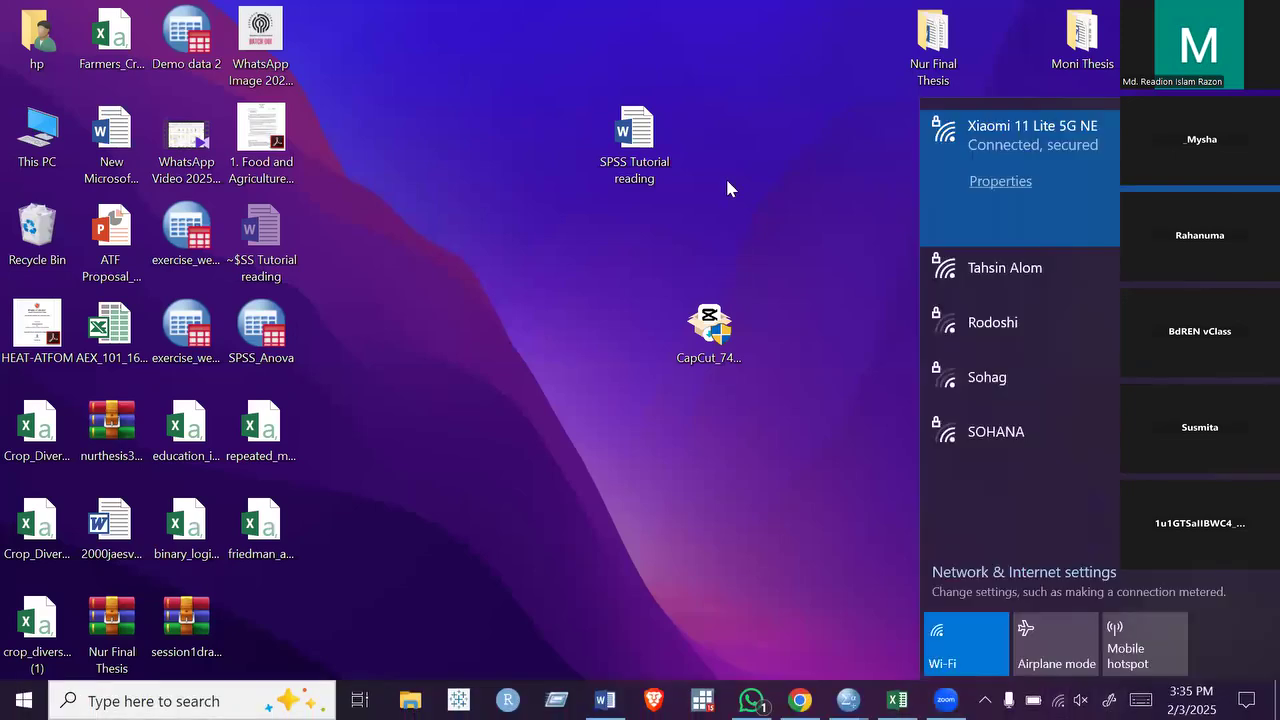
{"action": "left_click", "coordinate": [797, 607]}
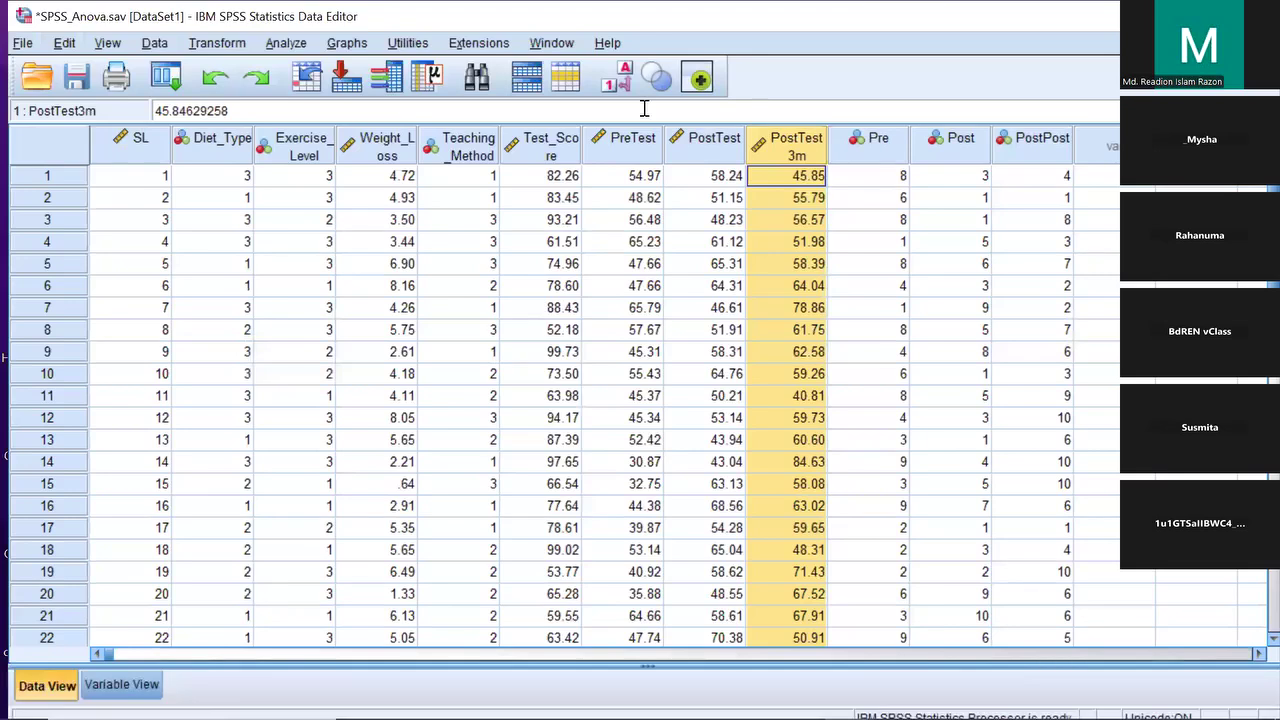
Start a Repeated Measures analysis and define the within-subject factor Time with 3 levels
{"action": "left_click", "coordinate": [288, 45]}
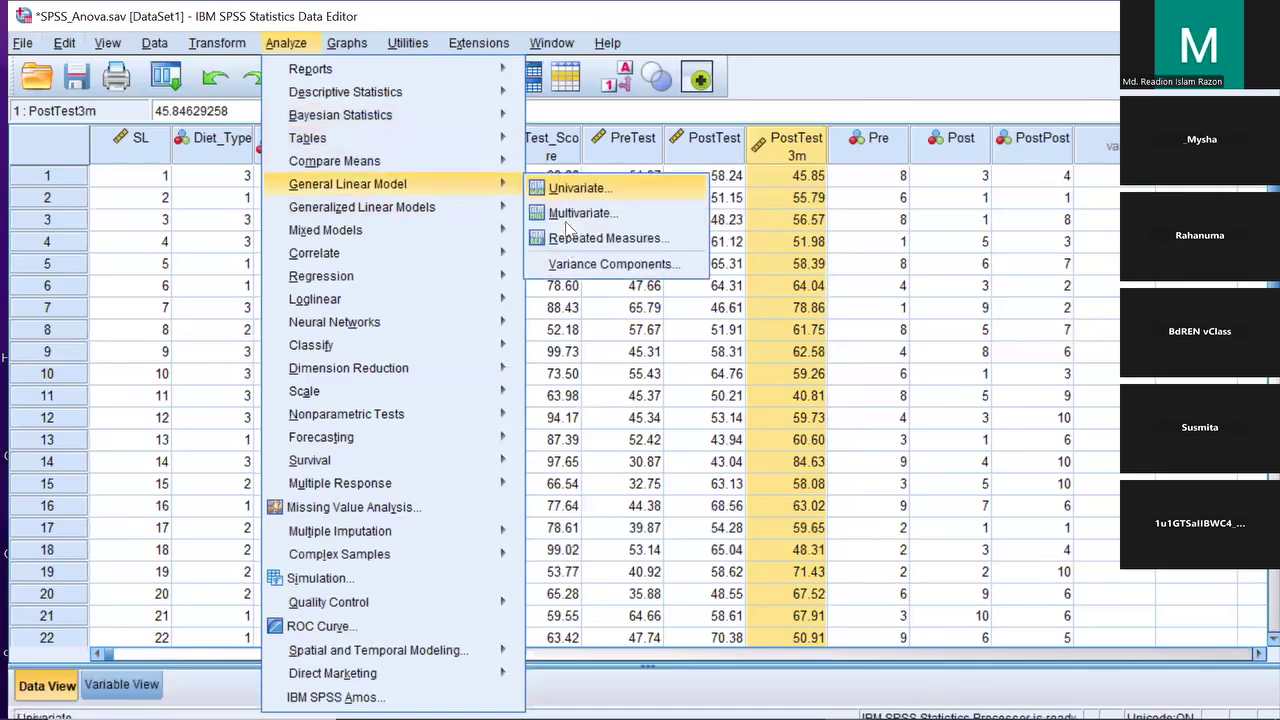
{"action": "left_click", "coordinate": [570, 236]}
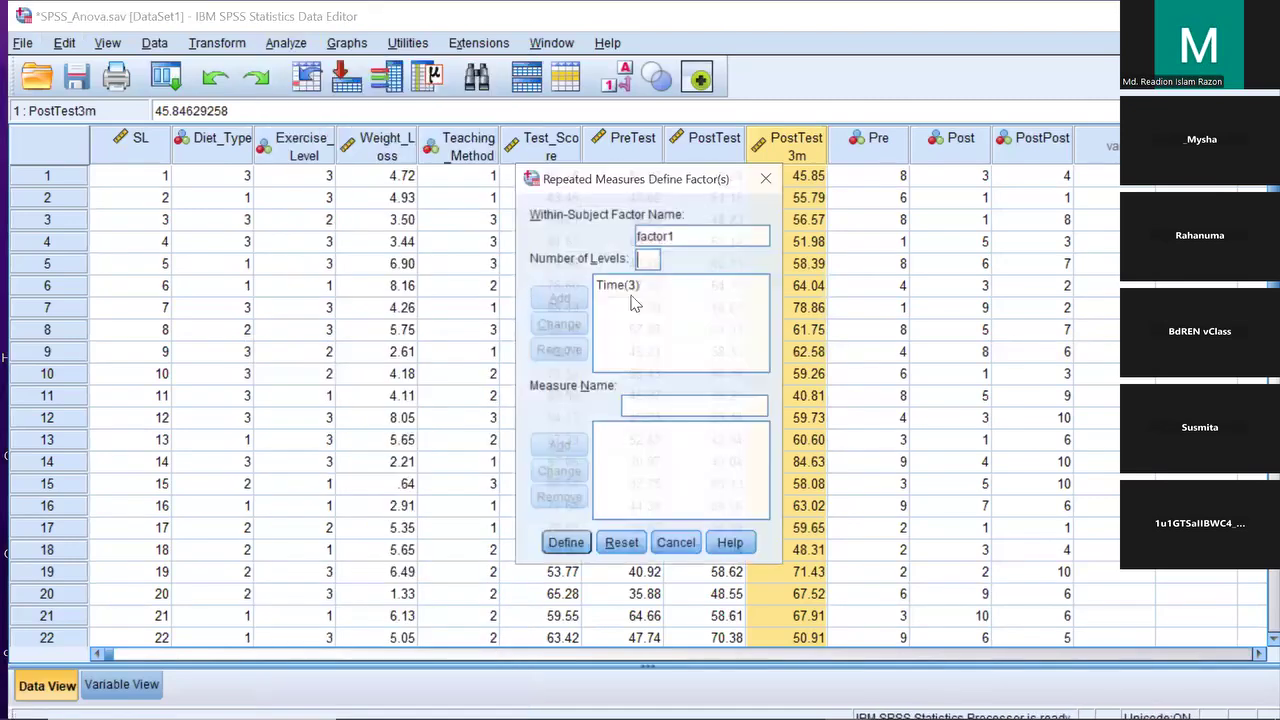
{"action": "left_click_drag", "start_coordinate": [676, 236], "coordinate": [635, 236]}
{"action": "type", "text": "Time"}
{"action": "left_click", "coordinate": [648, 260]}
{"action": "type", "text": "3"}
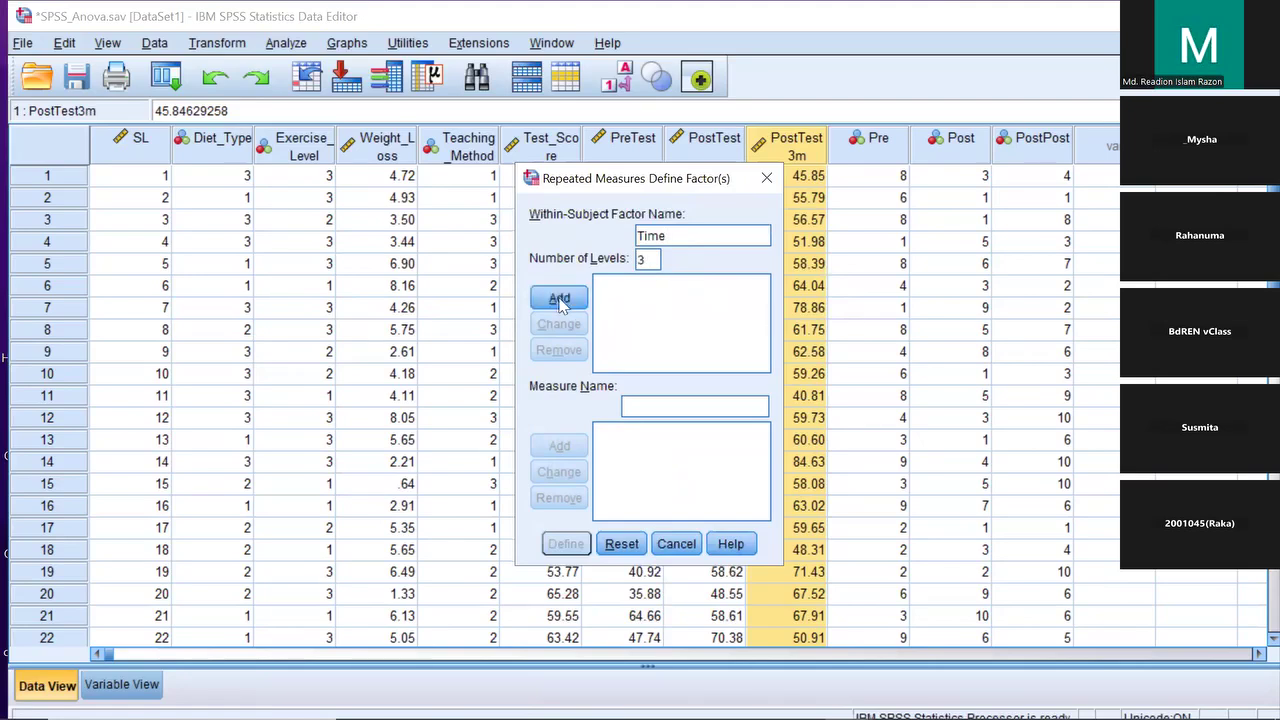
{"action": "left_click", "coordinate": [559, 300]}
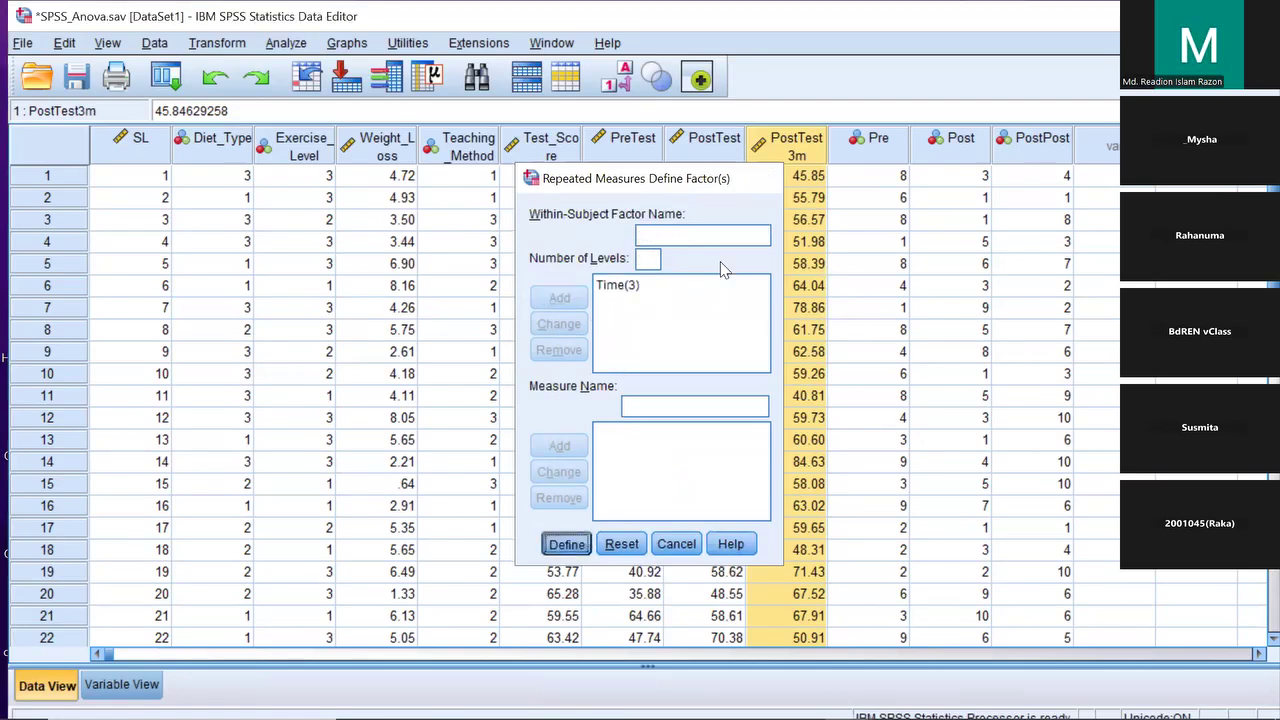
{"action": "key", "text": "Return"}
Assign PreTest, PostTest and PostTest3m as Time levels 1, 2 and 3
{"action": "left_click_drag", "start_coordinate": [587, 294], "coordinate": [659, 242]}
{"action": "left_click_drag", "start_coordinate": [471, 323], "coordinate": [664, 253]}
{"action": "left_click_drag", "start_coordinate": [486, 326], "coordinate": [666, 278]}
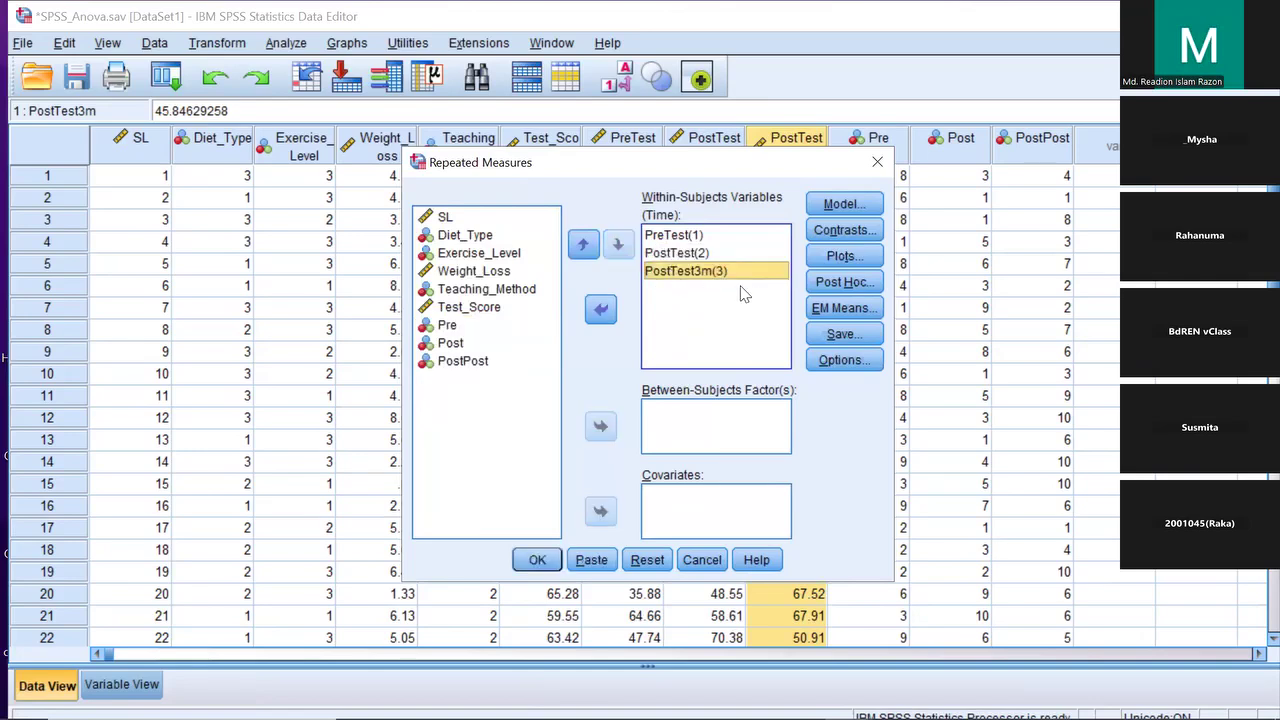
Display estimated marginal means for Time, comparing main effects with Bonferroni adjustment
{"action": "left_click", "coordinate": [844, 307]}
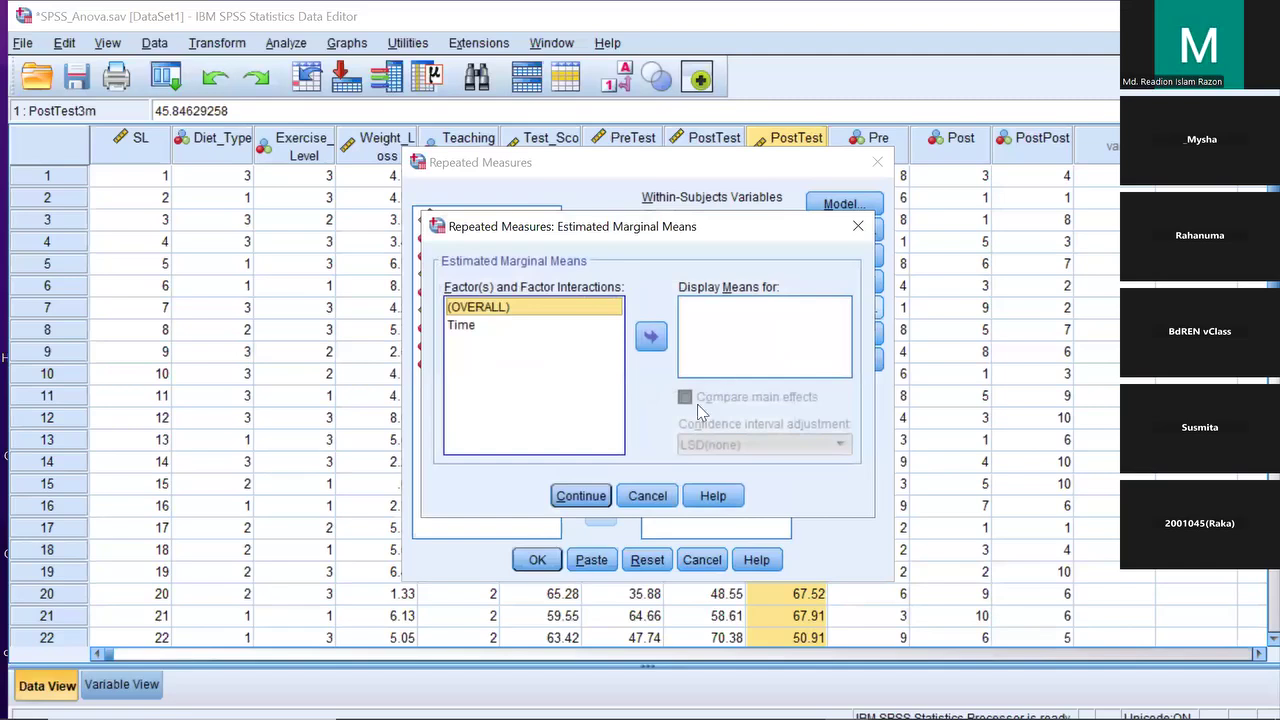
{"action": "left_click", "coordinate": [461, 325]}
{"action": "left_click", "coordinate": [651, 336]}
{"action": "left_click", "coordinate": [686, 397]}
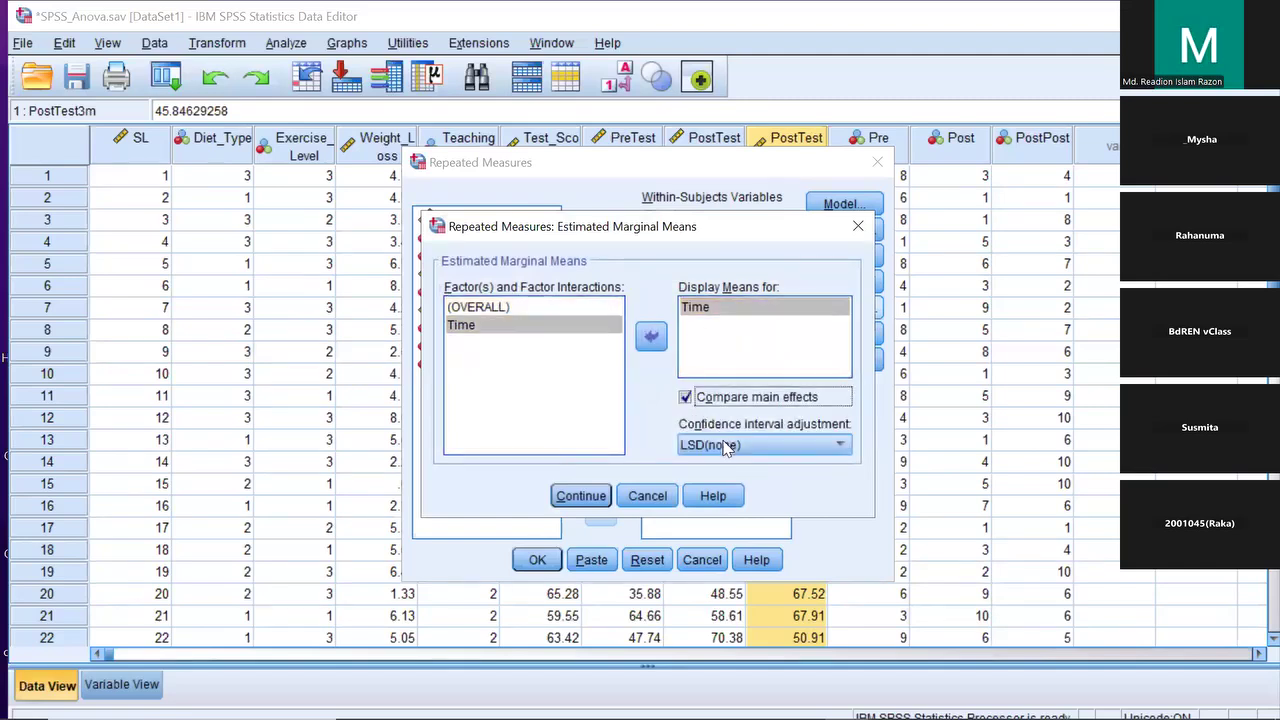
{"action": "left_click", "coordinate": [727, 446]}
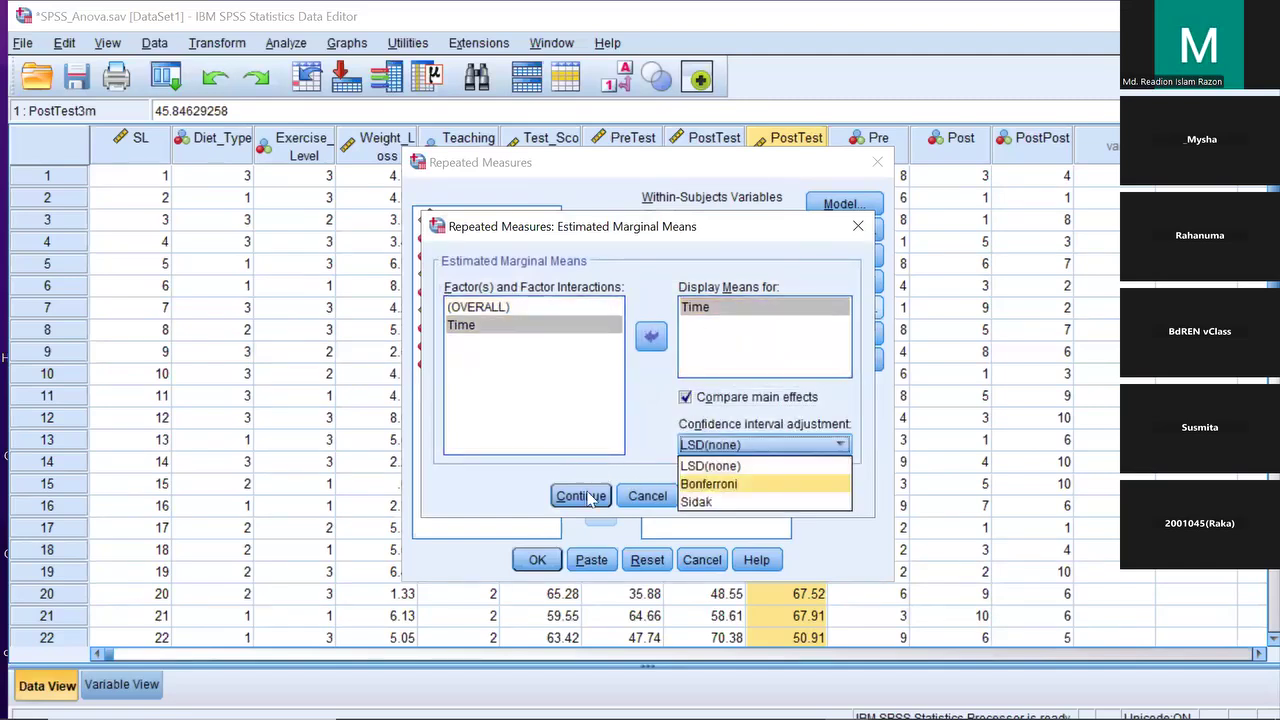
{"action": "left_click", "coordinate": [709, 484]}
{"action": "left_click", "coordinate": [587, 498]}
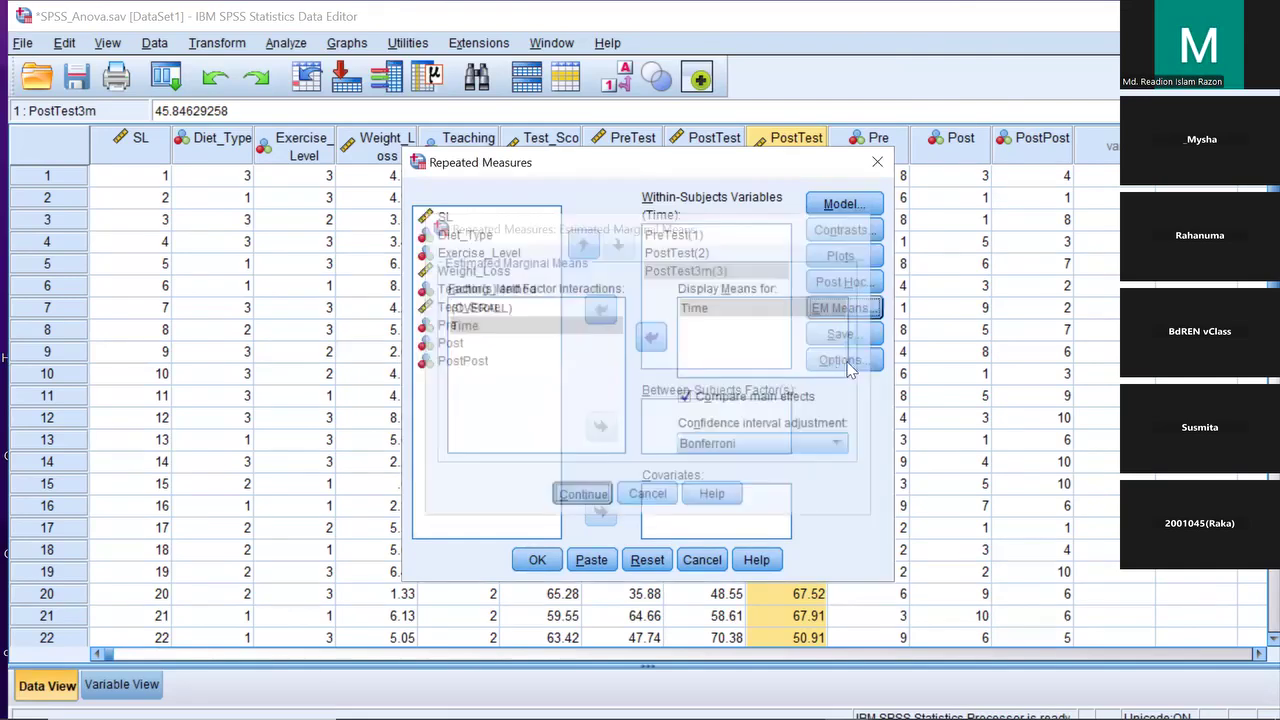
Request descriptive statistics and effect size estimates, then run the repeated measures analysis
{"action": "left_click", "coordinate": [845, 362]}
{"action": "left_click", "coordinate": [472, 301]}
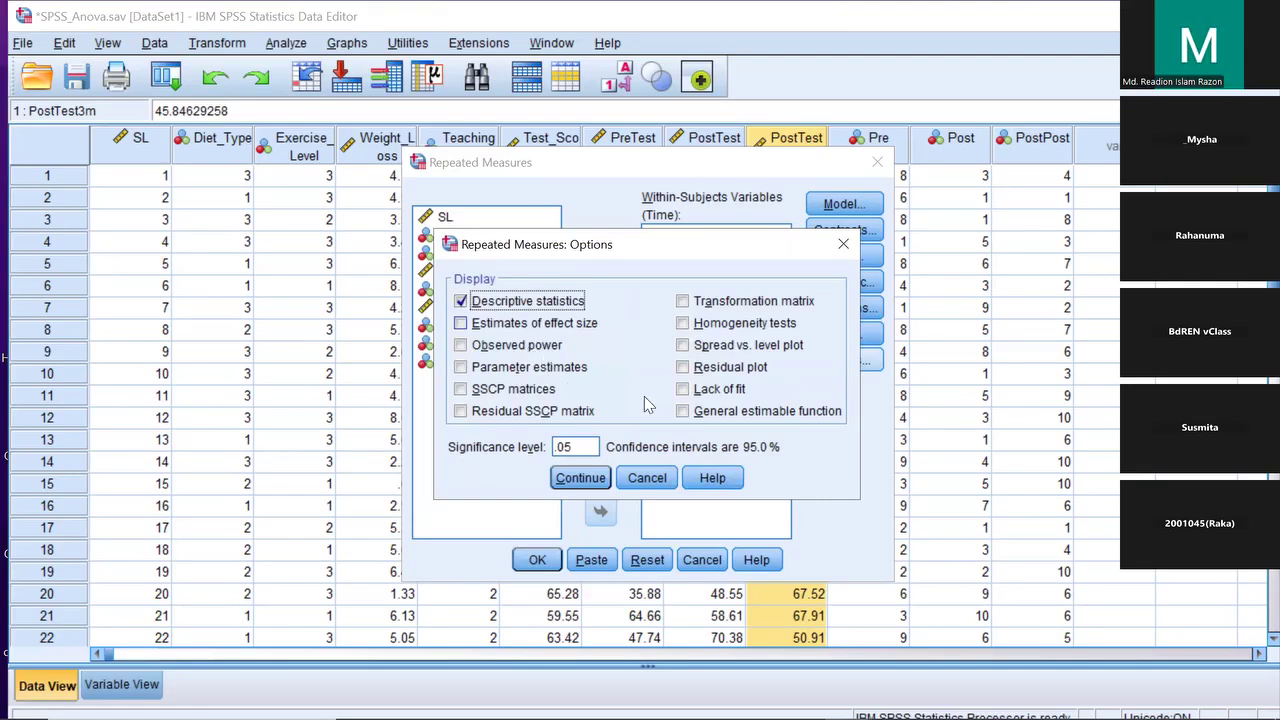
{"action": "left_click", "coordinate": [461, 323]}
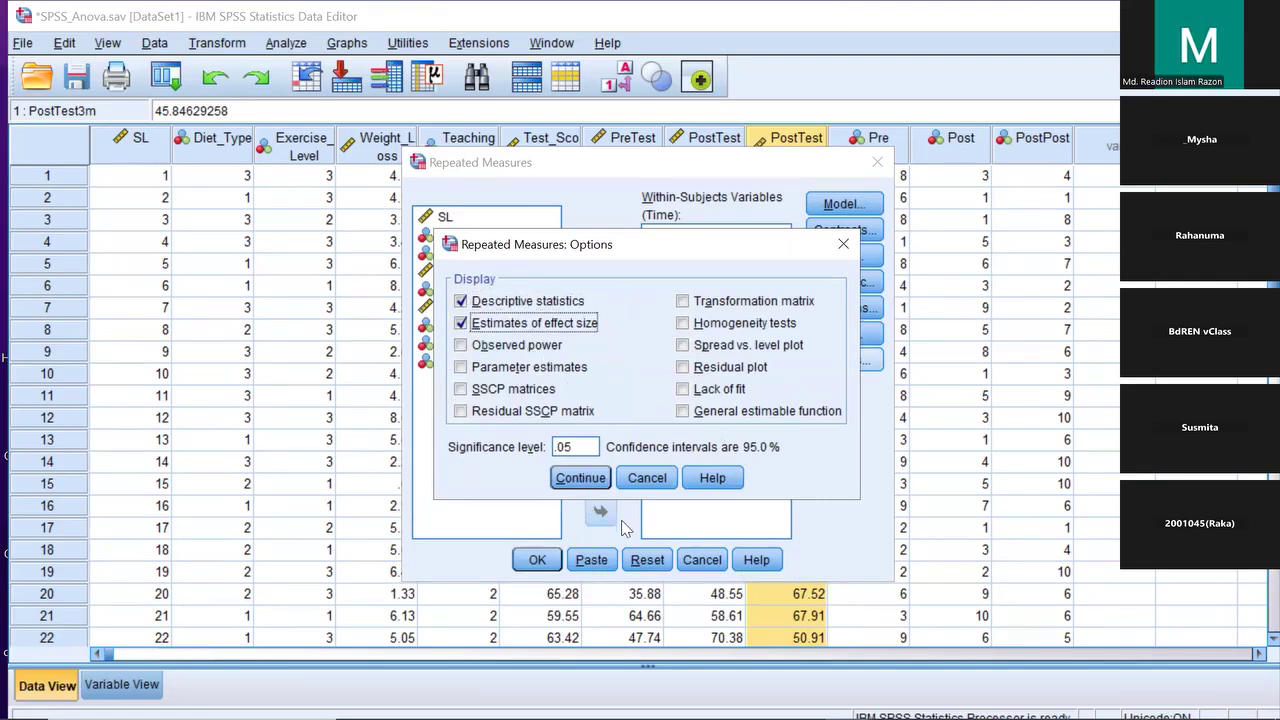
{"action": "key", "text": "Return"}
{"action": "left_click", "coordinate": [538, 560]}
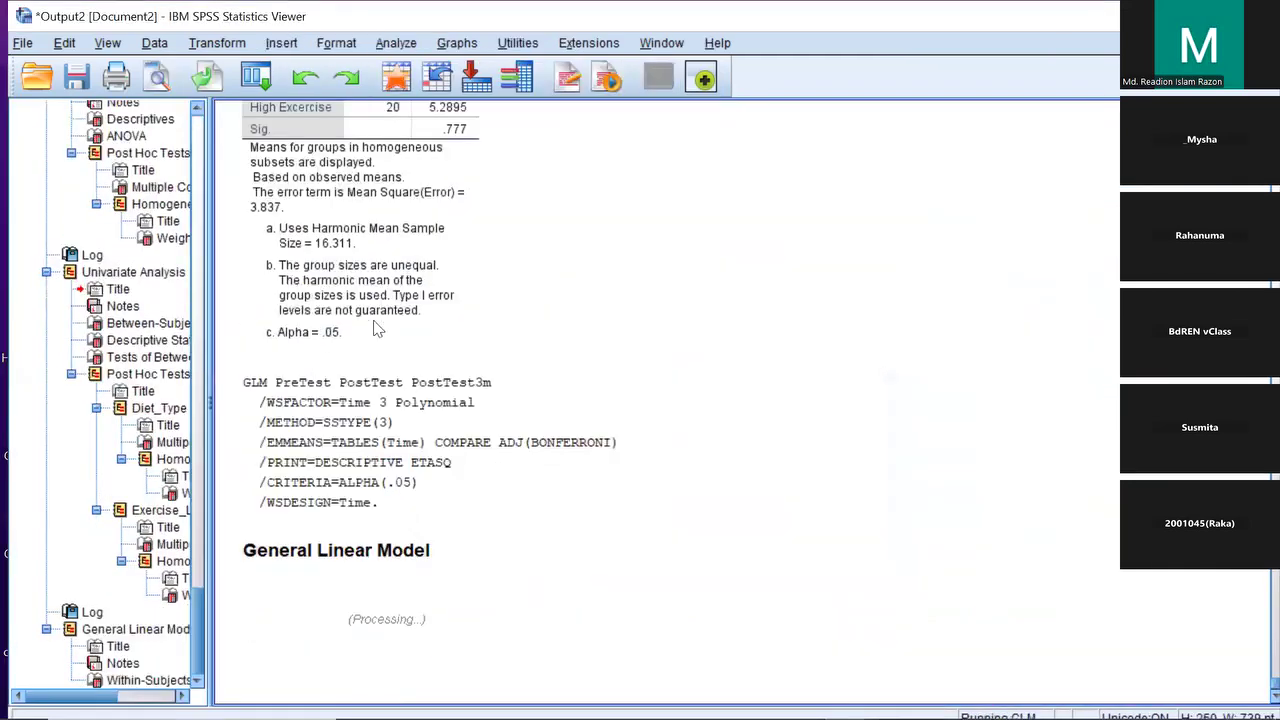
Review the Descriptive Statistics table, then scroll through Multivariate Tests to Mauchly's Test of Sphericity
{"action": "left_click", "coordinate": [280, 447]}
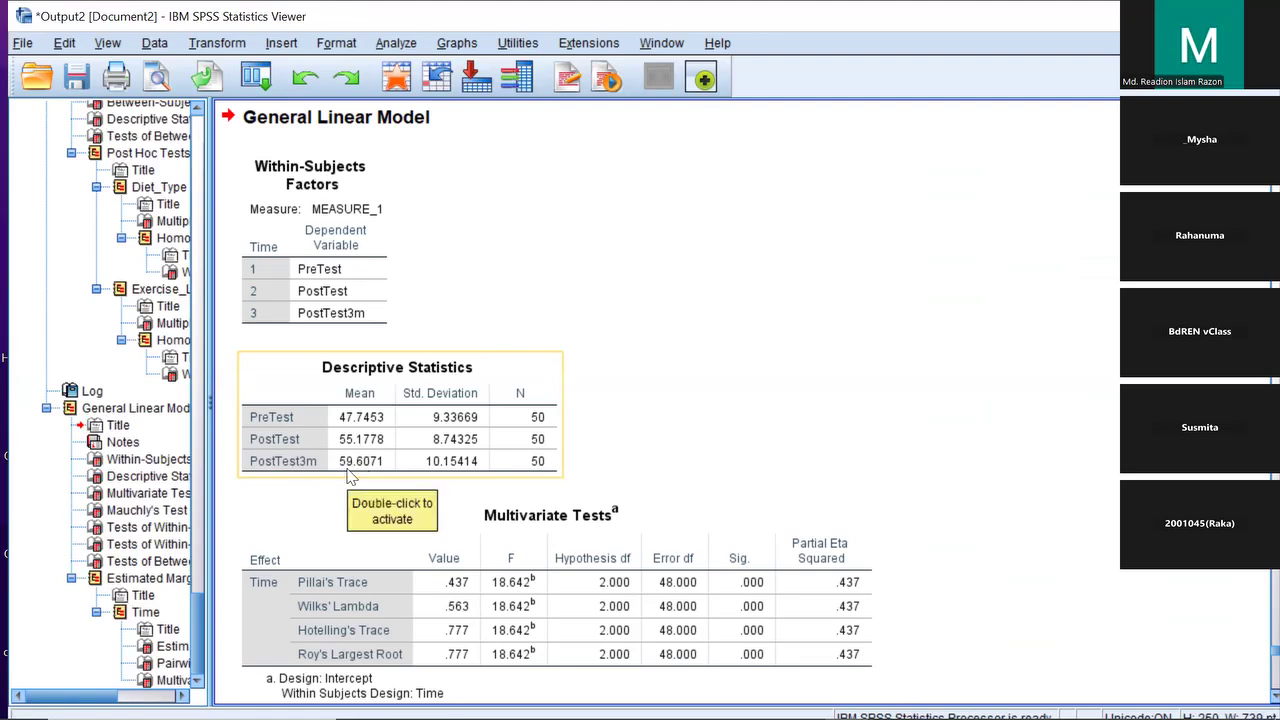
{"action": "scroll", "coordinate": [890, 325], "scroll_direction": "down", "scroll_amount": 2}
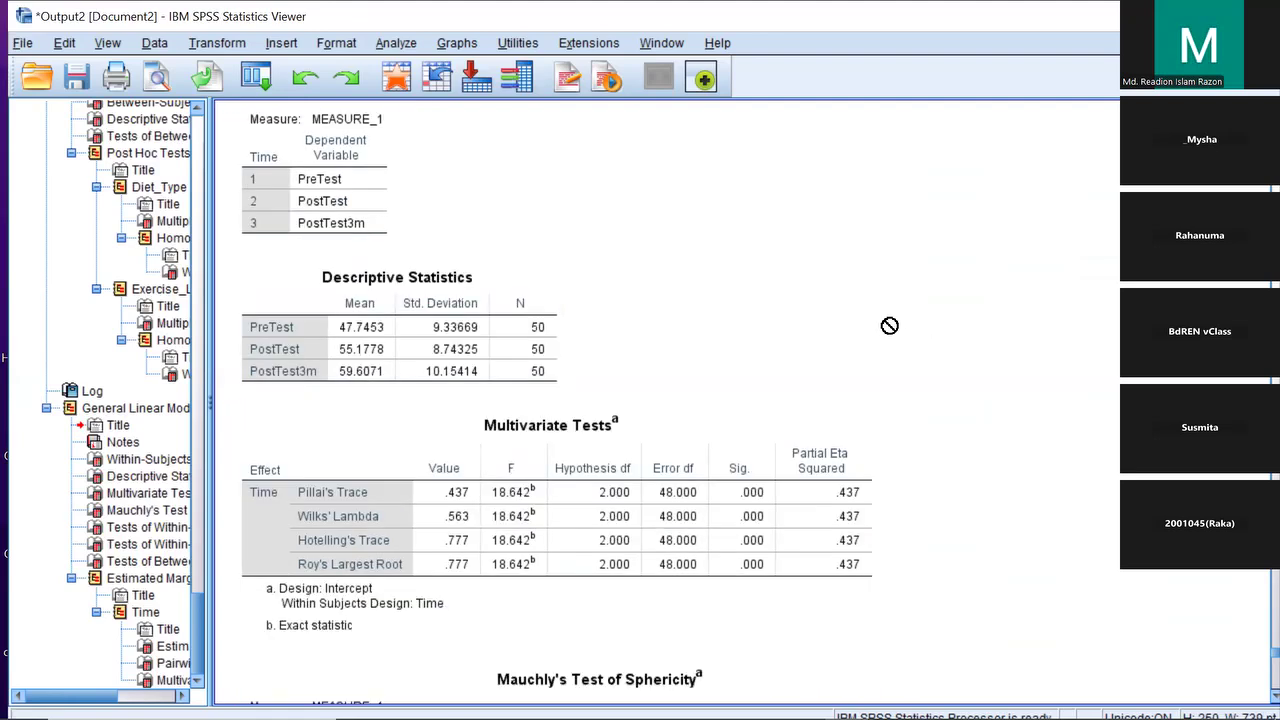
{"action": "scroll", "coordinate": [890, 325], "scroll_direction": "down", "scroll_amount": 1}
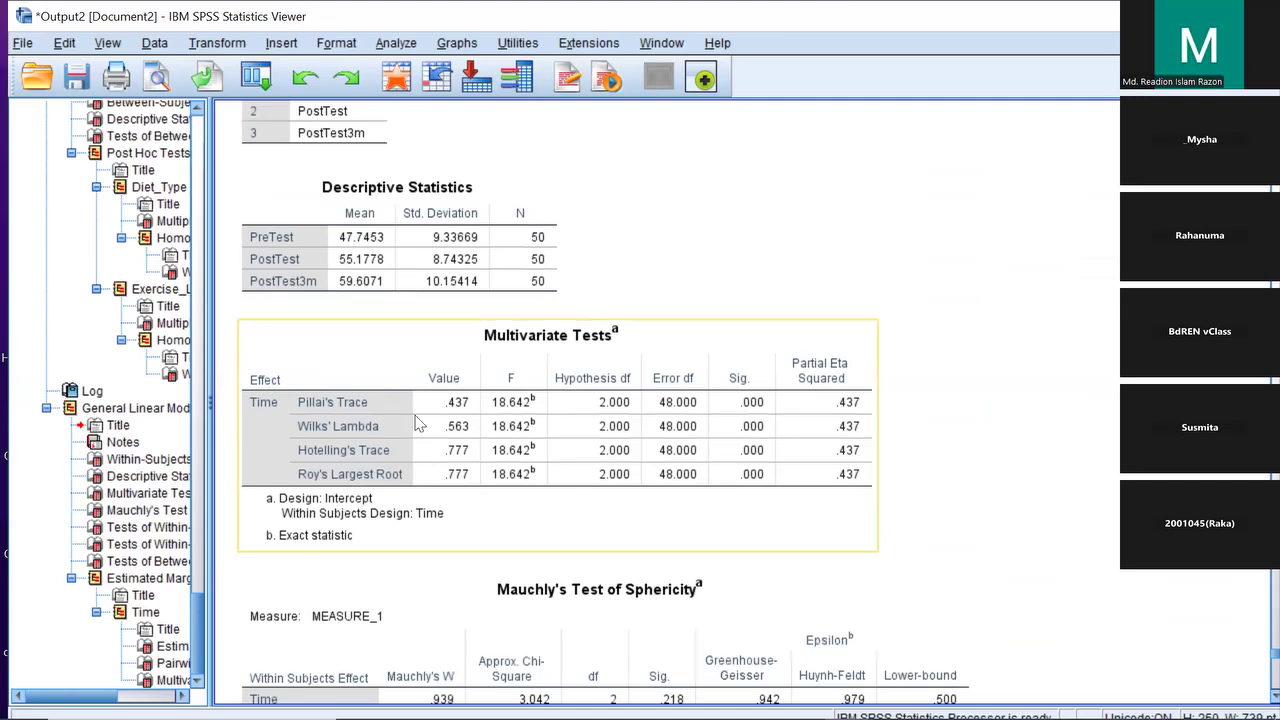
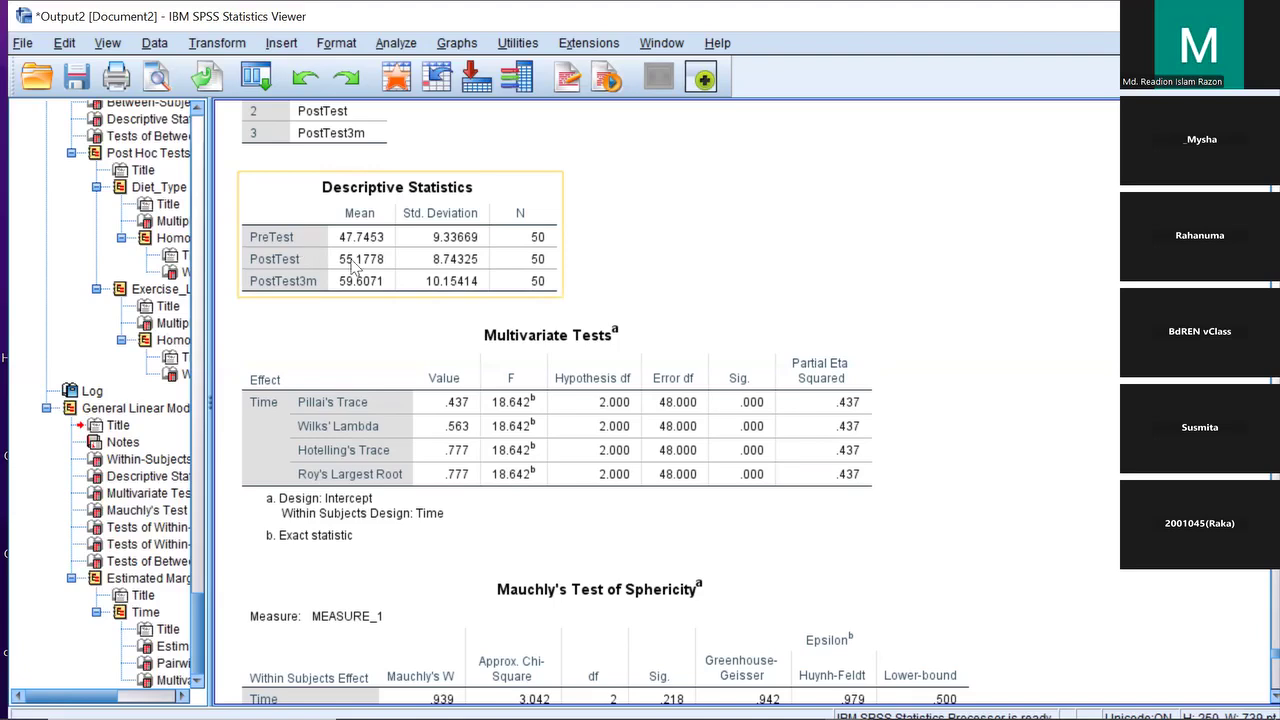
Scroll through the repeated measures output beyond Mauchly's Test of Sphericity to review the later tables
{"action": "scroll", "coordinate": [690, 360], "scroll_direction": "down", "scroll_amount": 2}
{"action": "scroll", "coordinate": [693, 360], "scroll_direction": "down", "scroll_amount": 2}
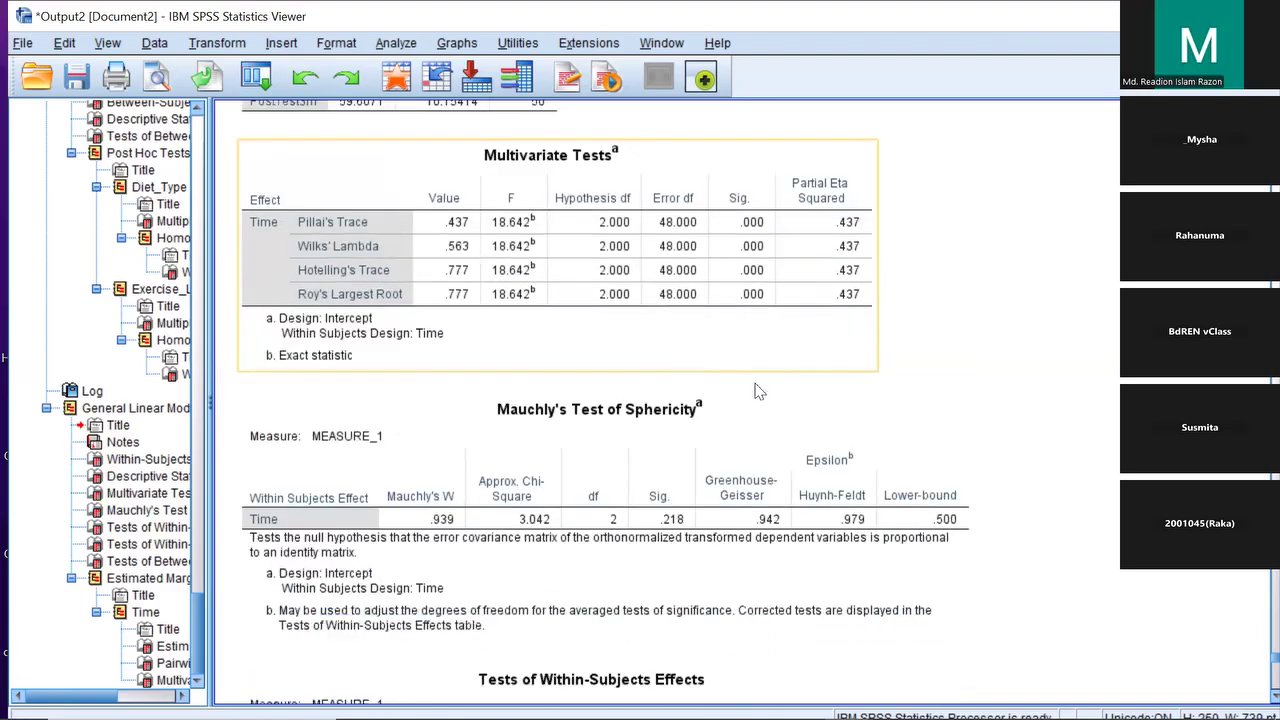
{"action": "scroll", "coordinate": [700, 360], "scroll_direction": "down", "scroll_amount": 2}
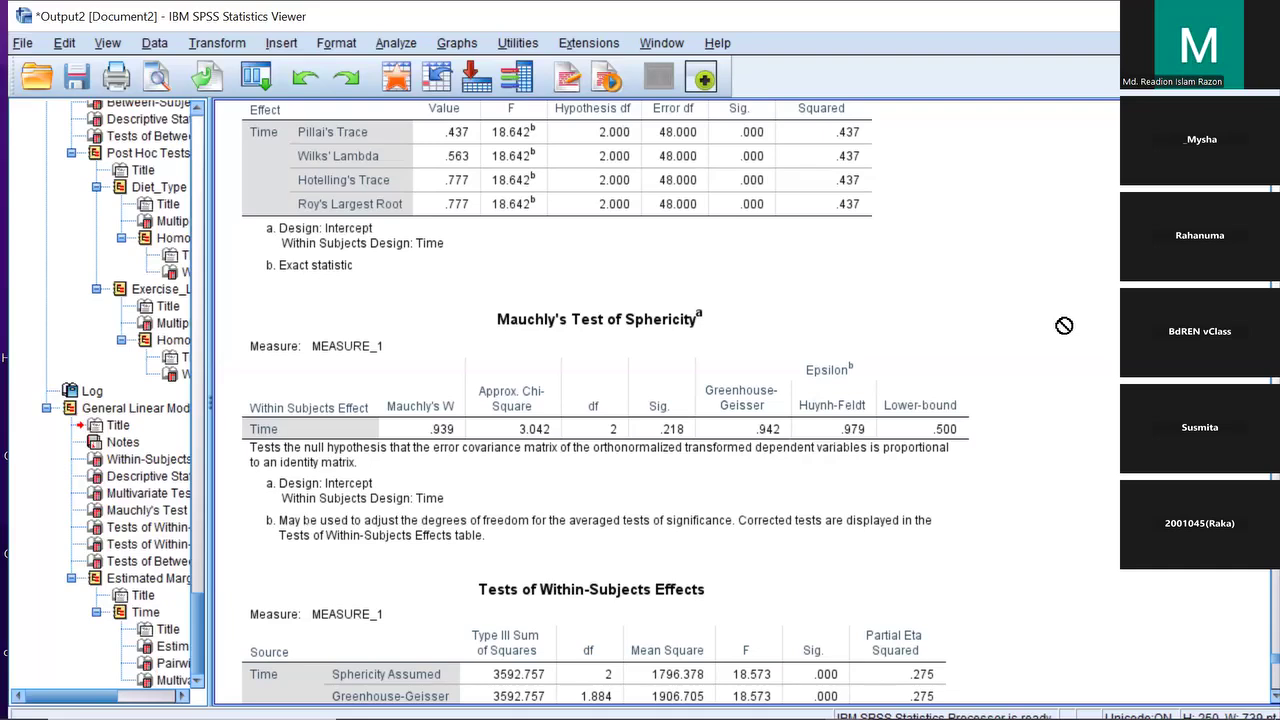
{"action": "scroll", "coordinate": [1064, 325], "scroll_direction": "up", "scroll_amount": 3}
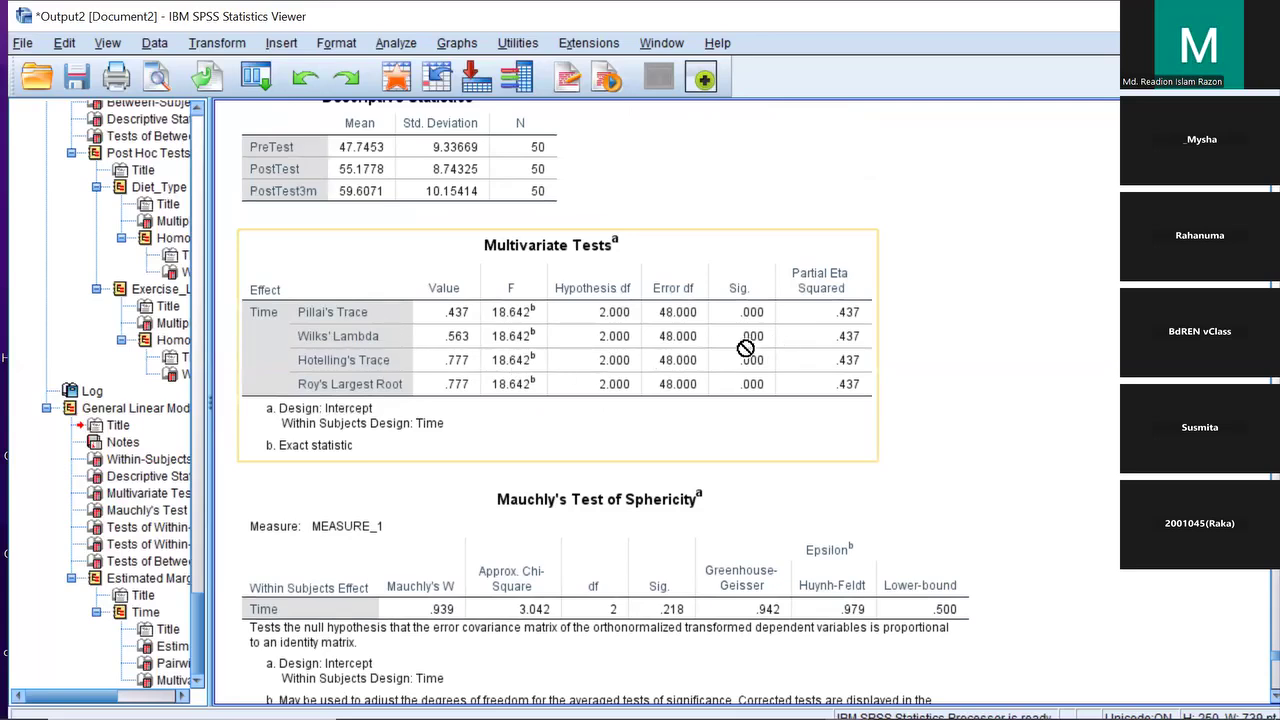
{"action": "scroll", "coordinate": [750, 345], "scroll_direction": "down", "scroll_amount": 3}
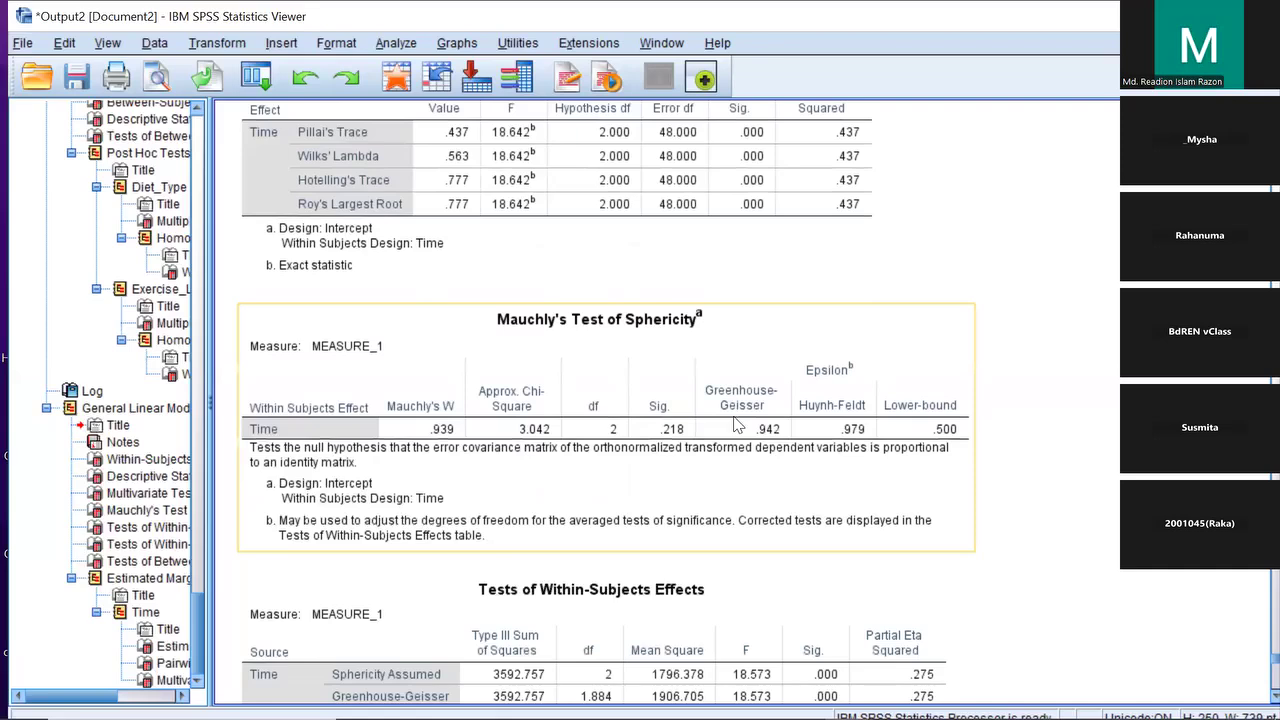
{"action": "scroll", "coordinate": [737, 425], "scroll_direction": "down", "scroll_amount": 3}
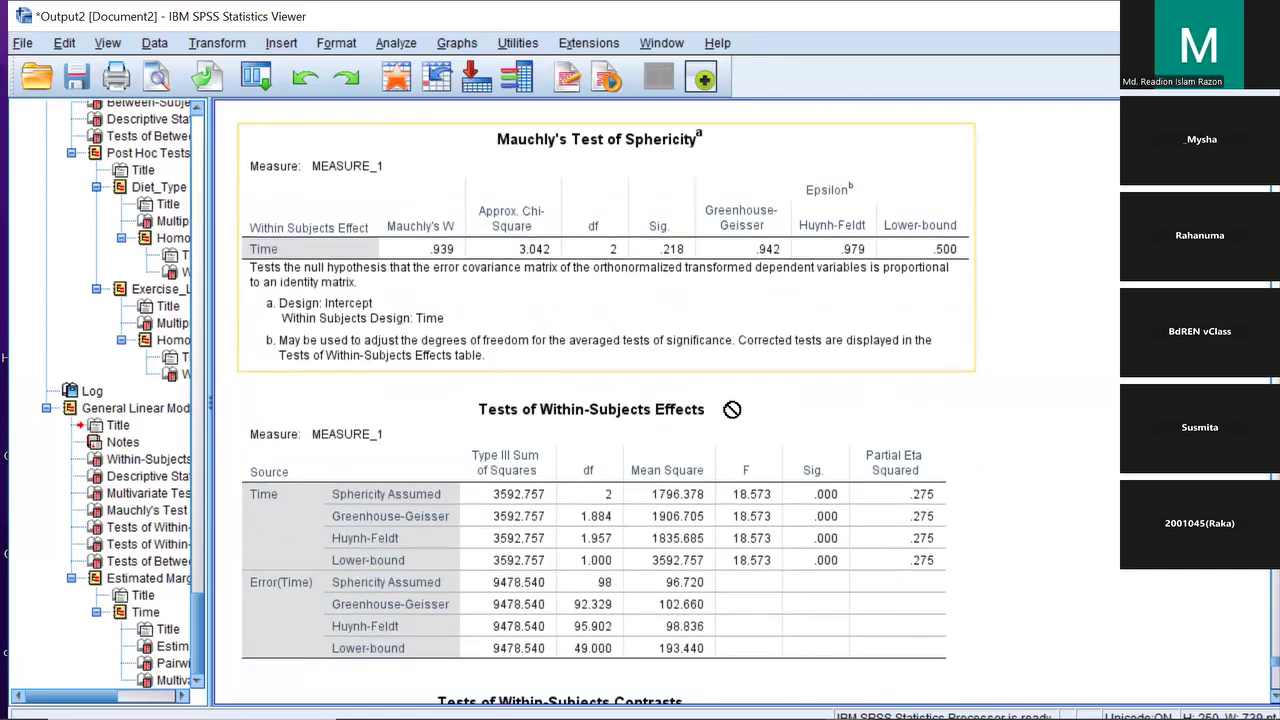
{"action": "scroll", "coordinate": [843, 495], "scroll_direction": "down", "scroll_amount": 2}
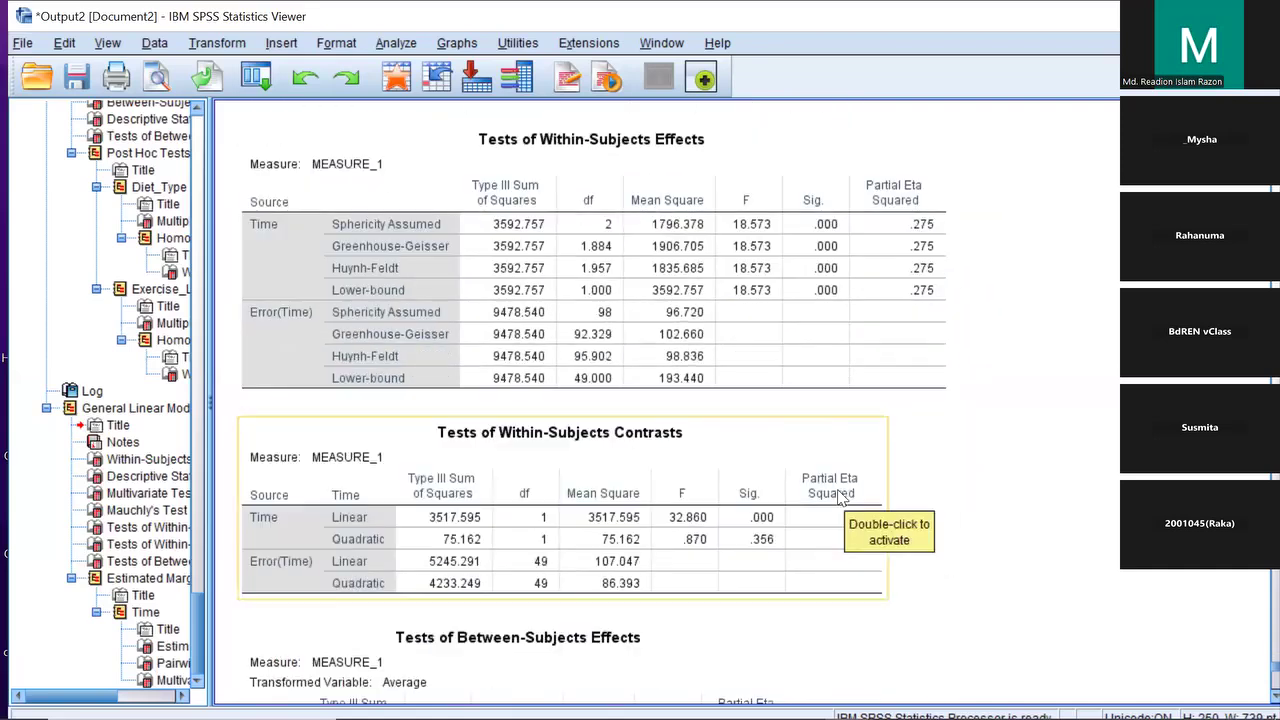
{"action": "scroll", "coordinate": [875, 417], "scroll_direction": "down", "scroll_amount": 4}
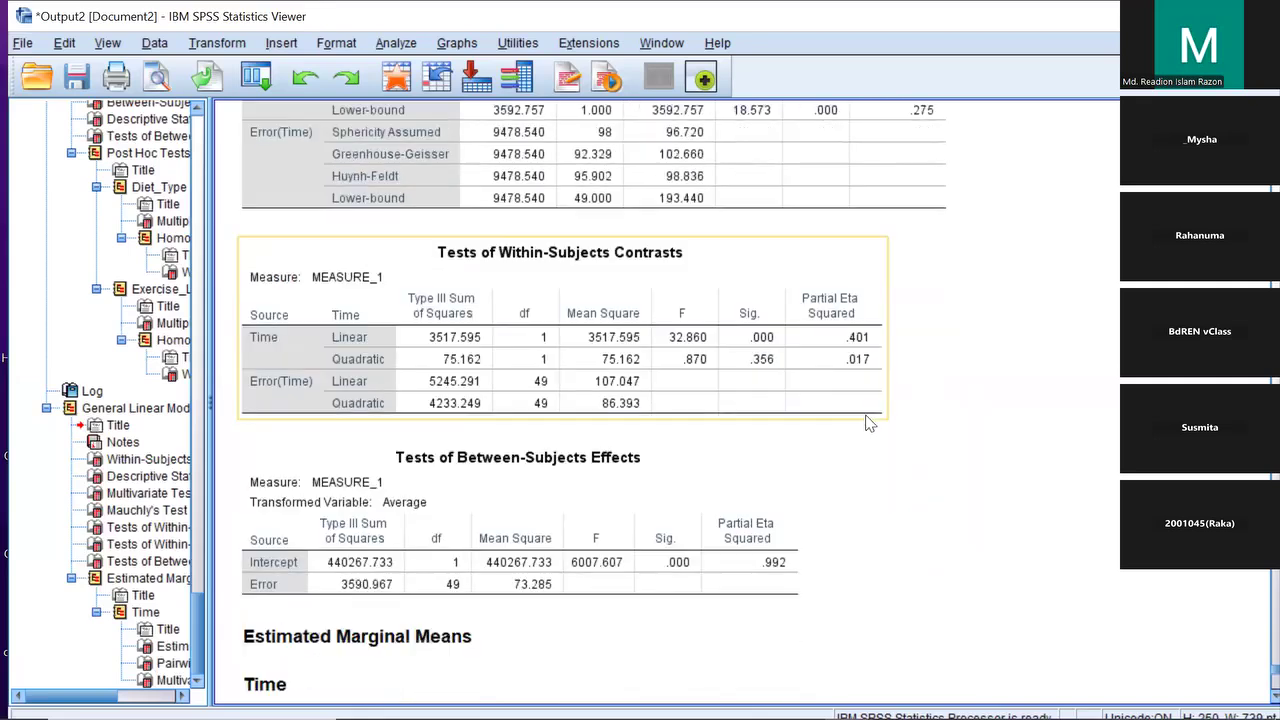
{"action": "scroll", "coordinate": [868, 423], "scroll_direction": "down", "scroll_amount": 1}
{"action": "scroll", "coordinate": [868, 423], "scroll_direction": "up", "scroll_amount": 5}
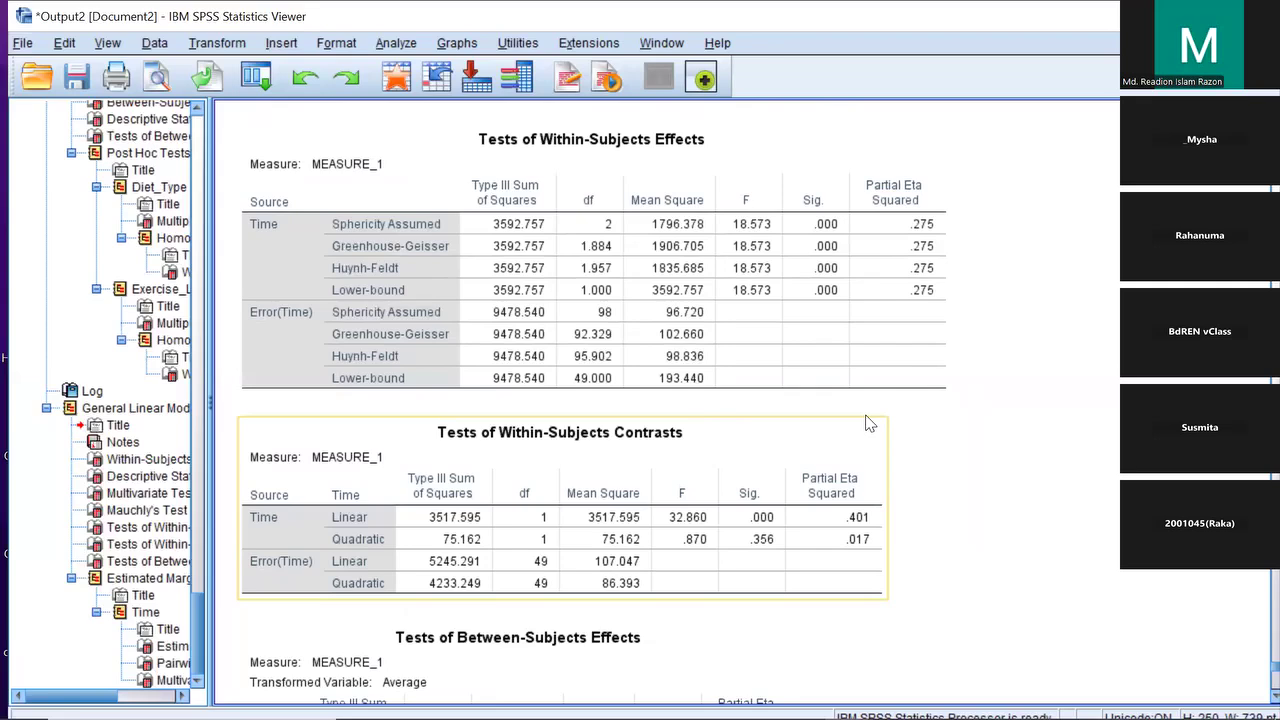
{"action": "scroll", "coordinate": [868, 423], "scroll_direction": "down", "scroll_amount": 3}
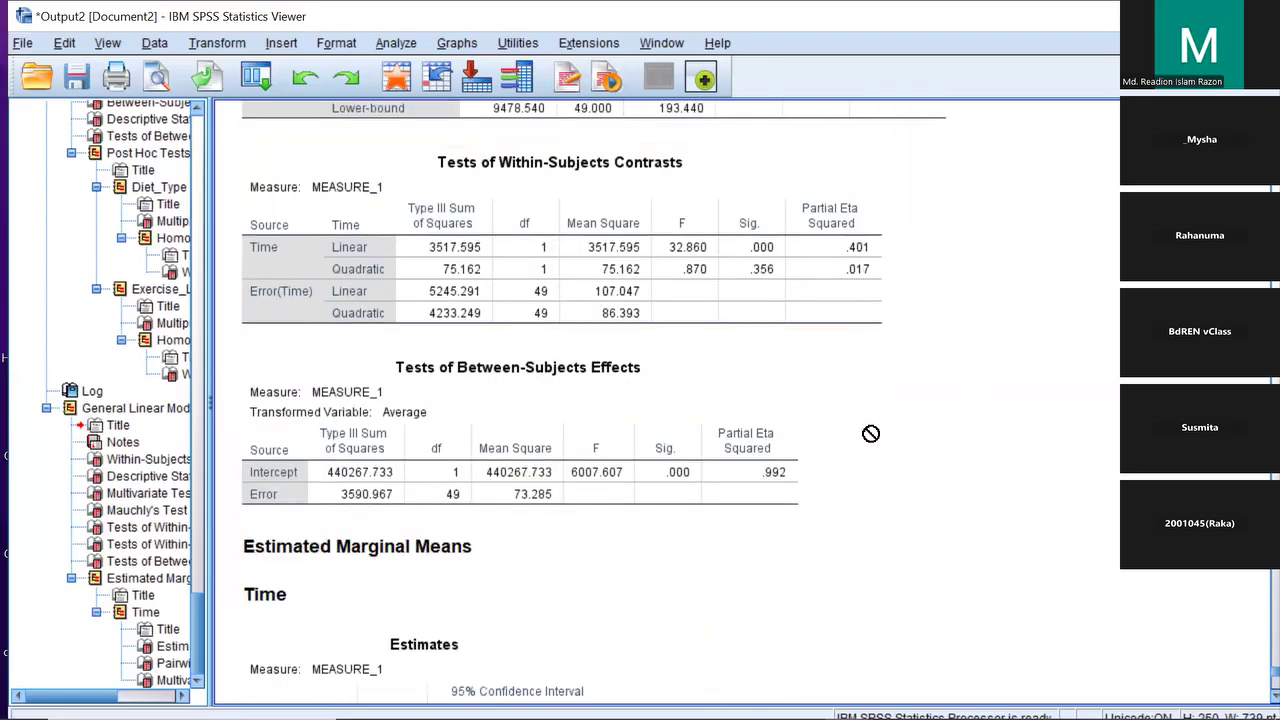
{"action": "scroll", "coordinate": [870, 433], "scroll_direction": "down", "scroll_amount": 2}
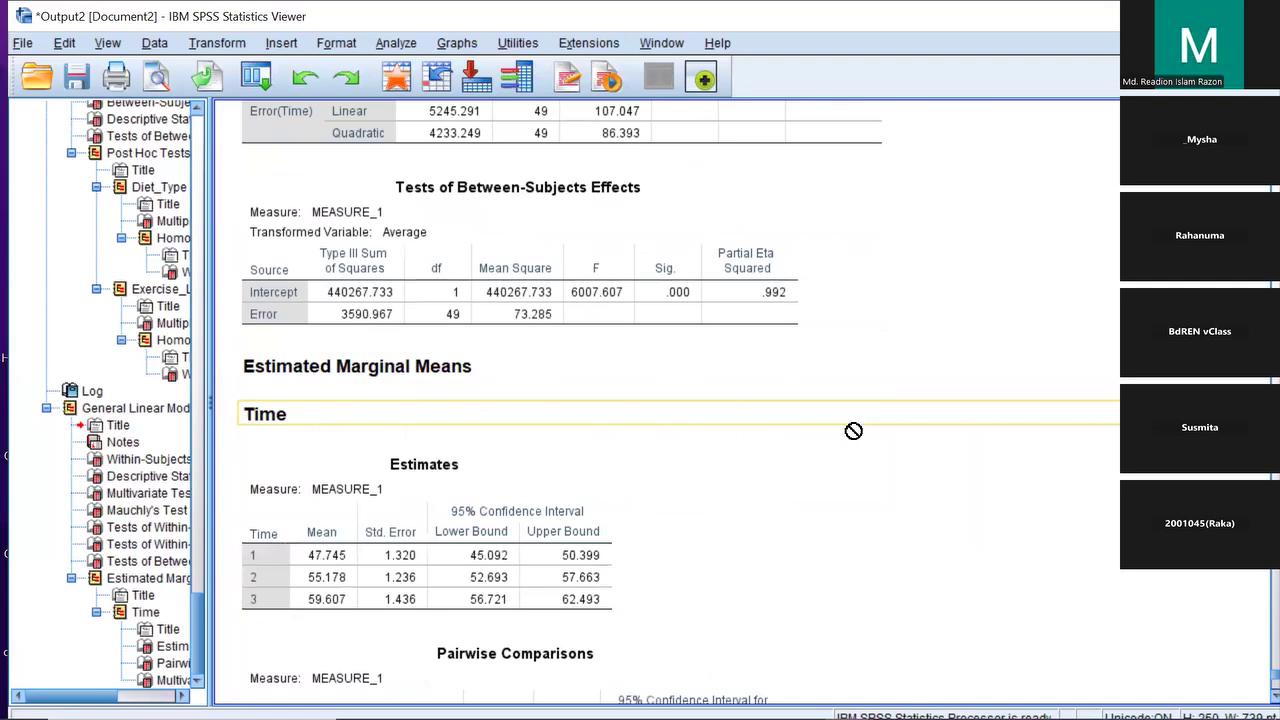
{"action": "scroll", "coordinate": [815, 429], "scroll_direction": "up", "scroll_amount": 4}
{"action": "scroll", "coordinate": [808, 422], "scroll_direction": "up", "scroll_amount": 2}
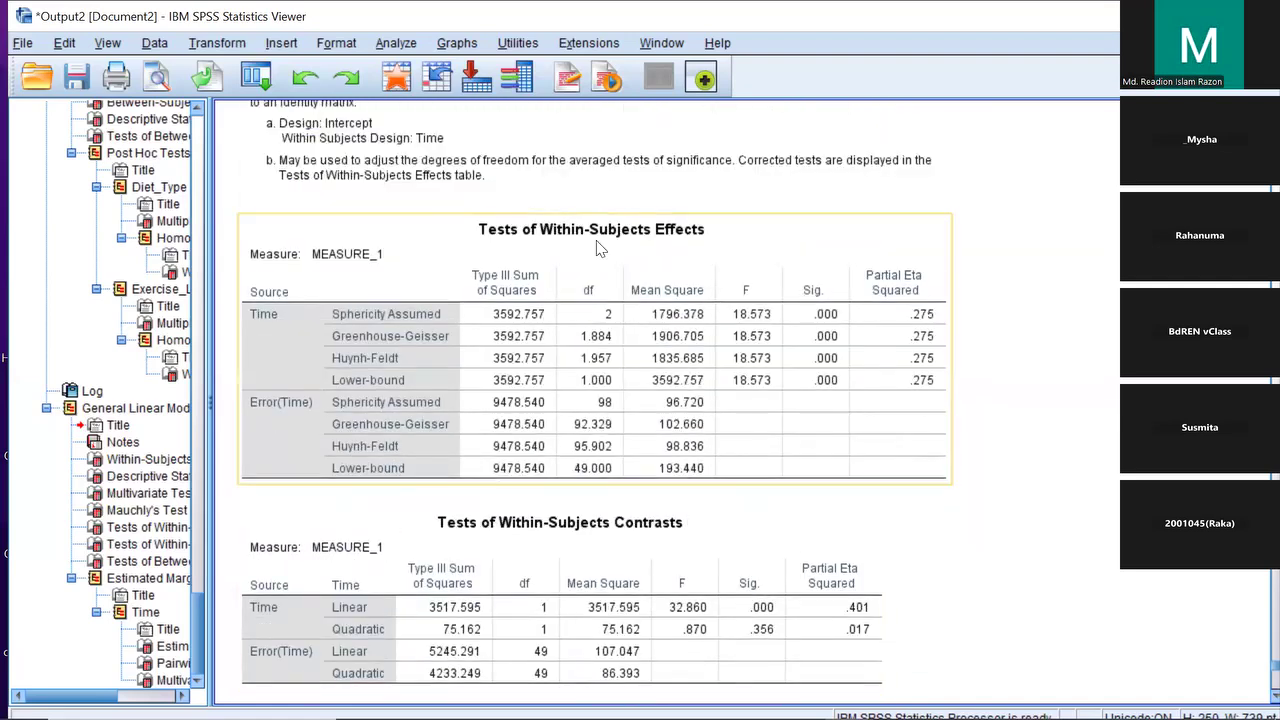
{"action": "scroll", "coordinate": [645, 427], "scroll_direction": "down", "scroll_amount": 1}
{"action": "scroll", "coordinate": [645, 432], "scroll_direction": "down", "scroll_amount": 1}
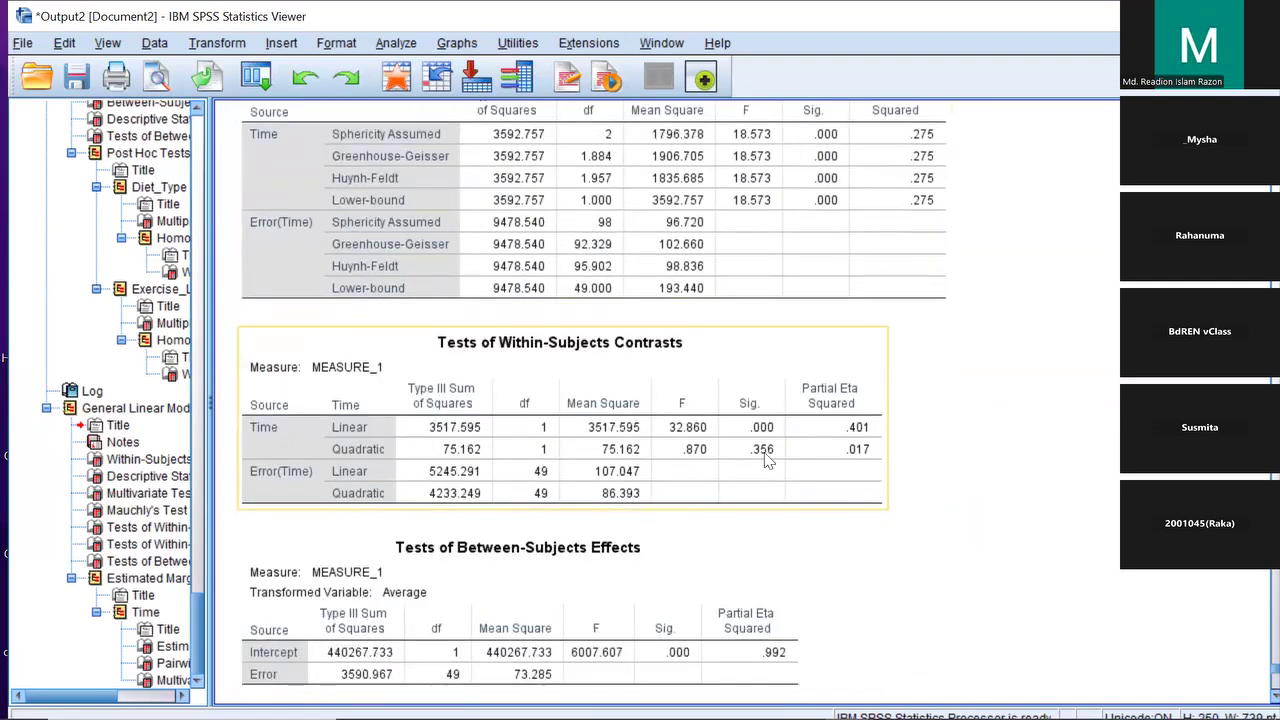
{"action": "scroll", "coordinate": [630, 477], "scroll_direction": "down", "scroll_amount": 1}
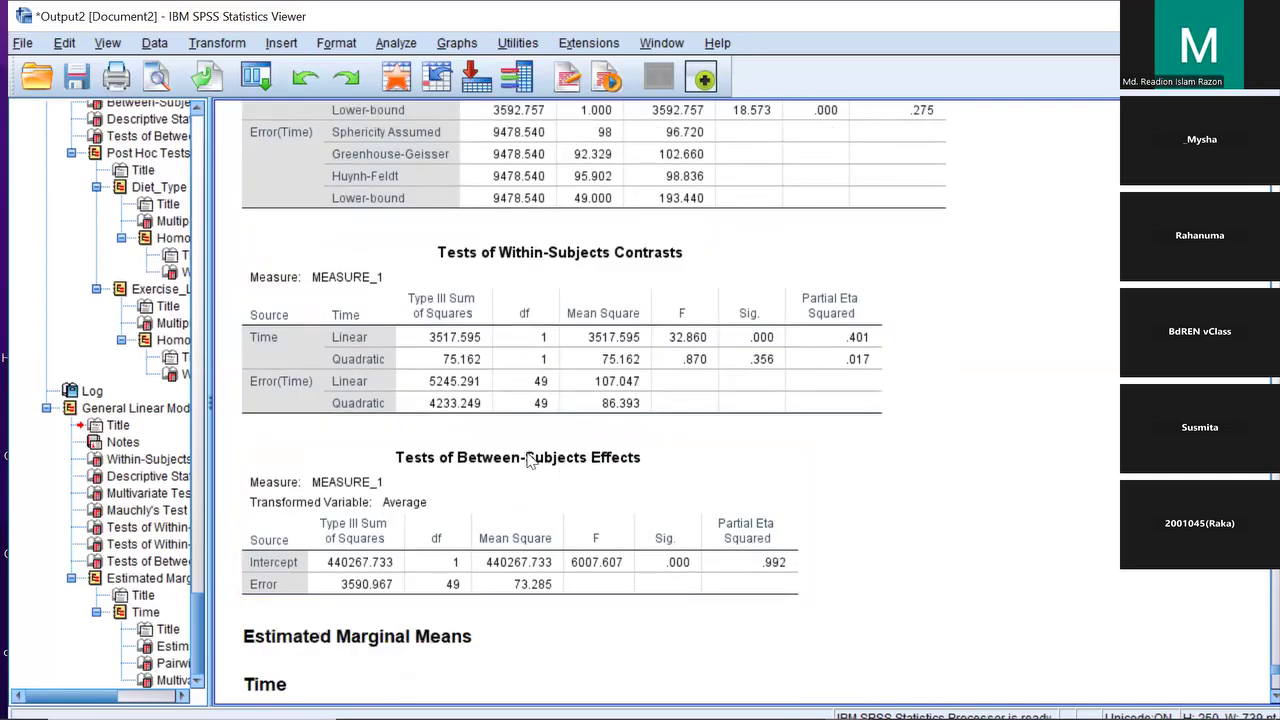
{"action": "scroll", "coordinate": [530, 456], "scroll_direction": "up", "scroll_amount": 8}
{"action": "scroll", "coordinate": [530, 456], "scroll_direction": "up", "scroll_amount": 4}
{"action": "scroll", "coordinate": [534, 457], "scroll_direction": "down", "scroll_amount": 3}
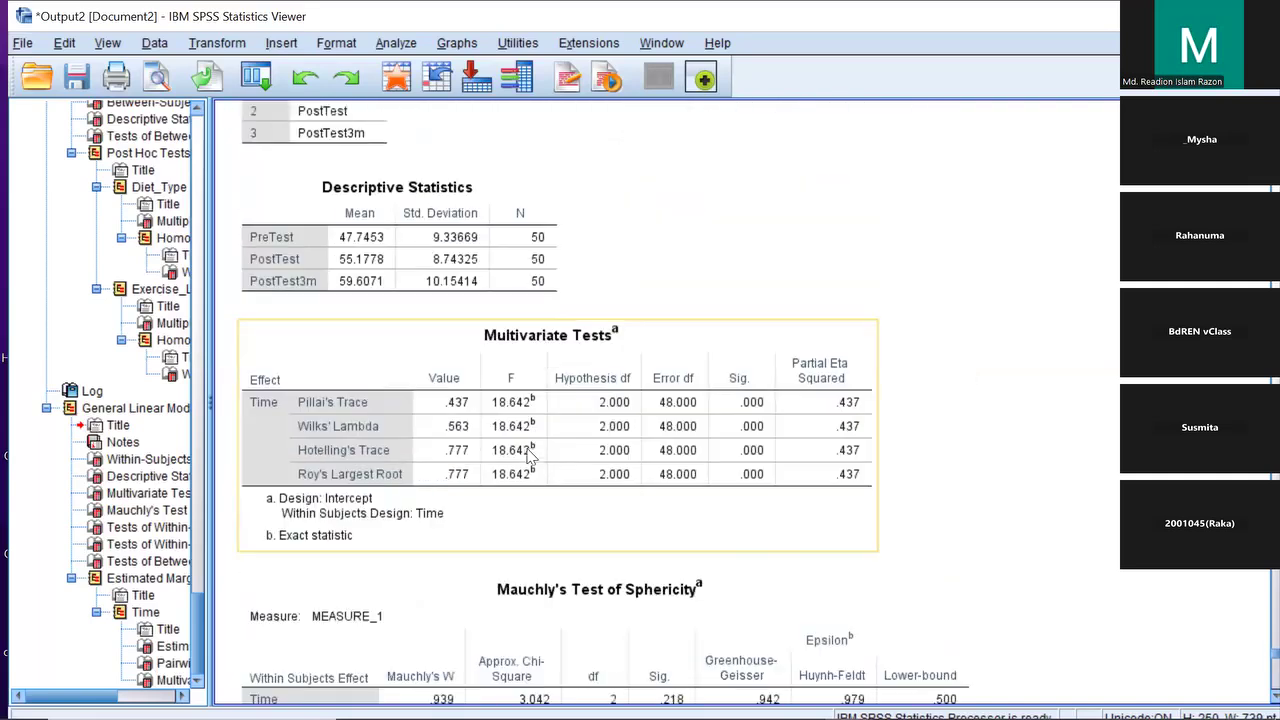
{"action": "scroll", "coordinate": [440, 302], "scroll_direction": "up", "scroll_amount": 1}
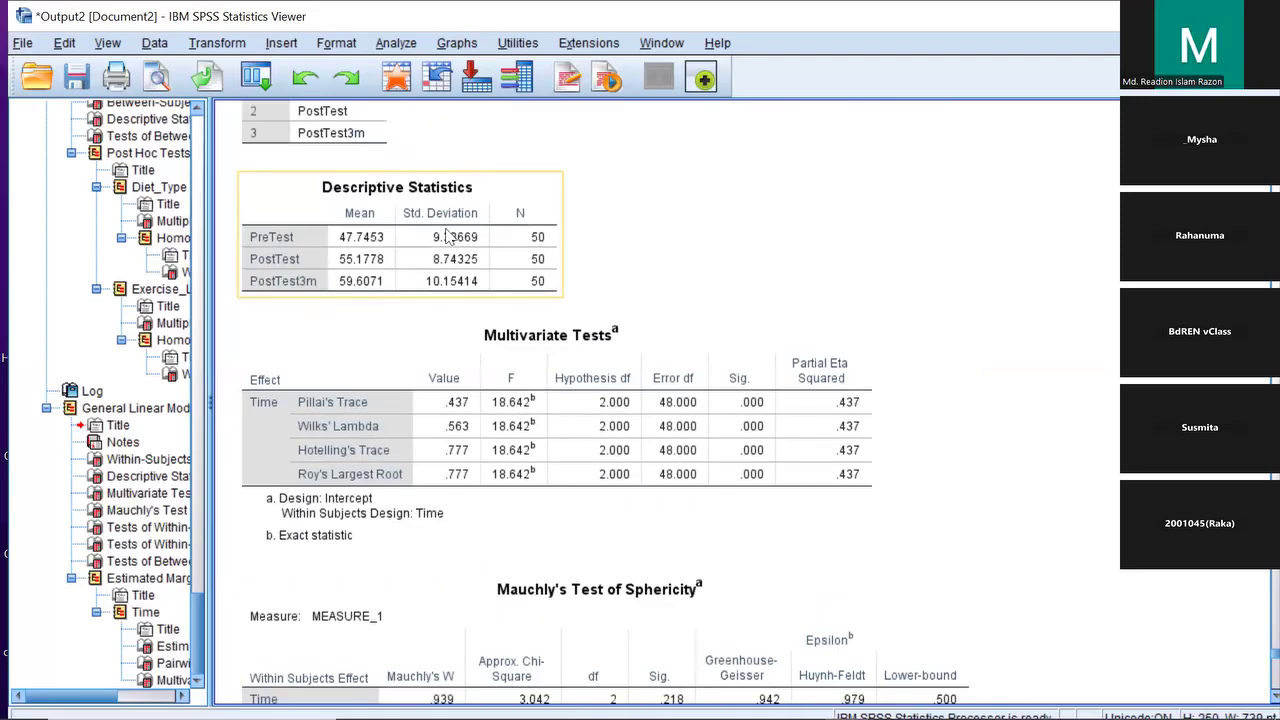
{"action": "scroll", "coordinate": [545, 392], "scroll_direction": "down", "scroll_amount": 4}
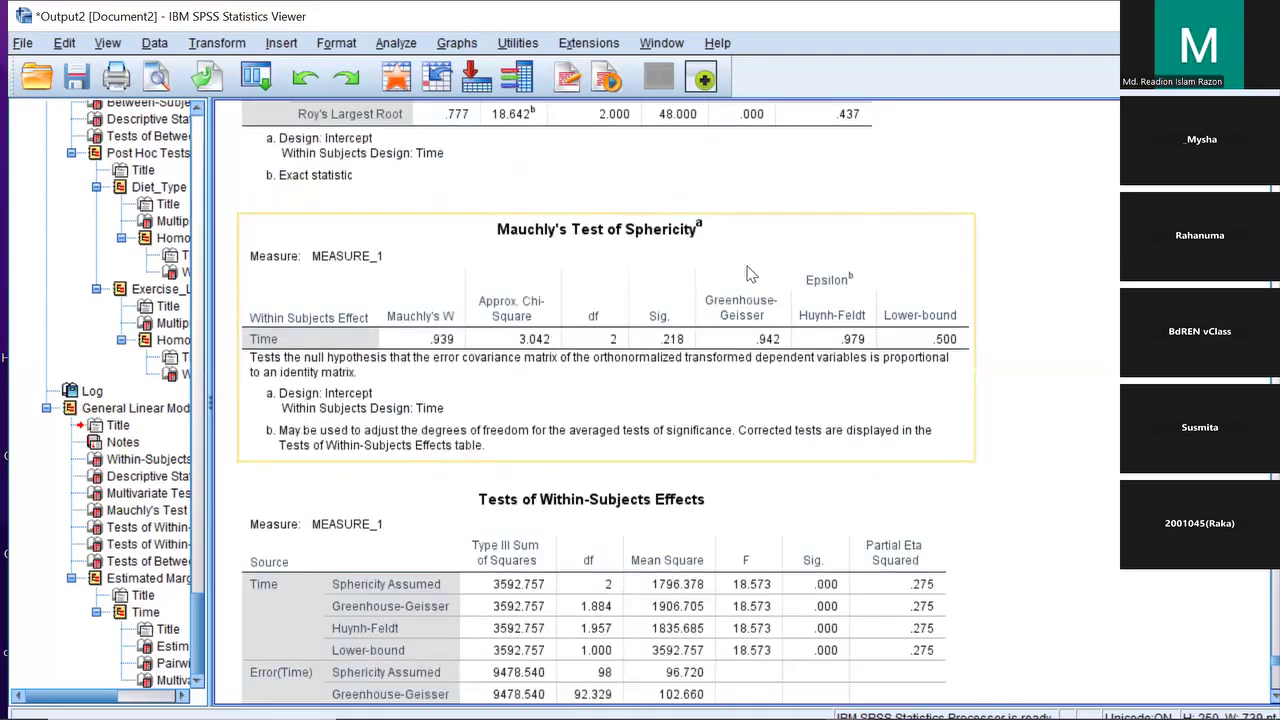
{"action": "scroll", "coordinate": [743, 298], "scroll_direction": "down", "scroll_amount": 3}
{"action": "scroll", "coordinate": [743, 298], "scroll_direction": "down", "scroll_amount": 9}
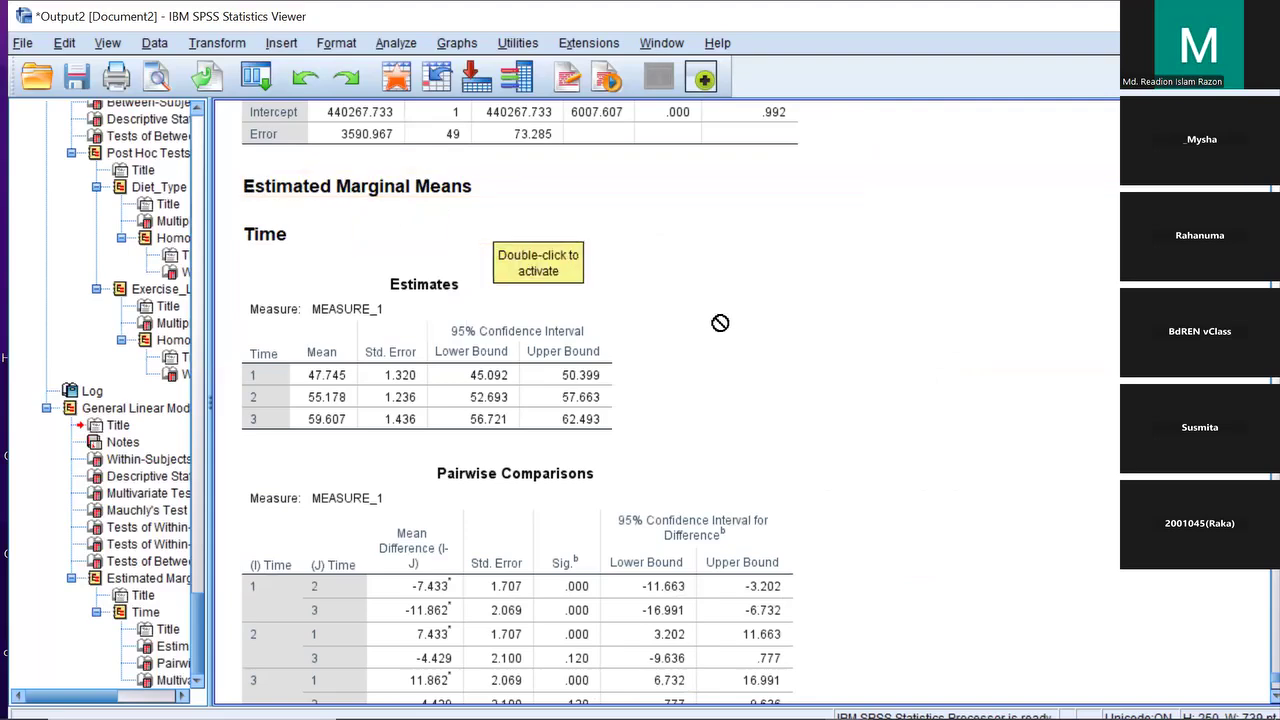
{"action": "scroll", "coordinate": [868, 328], "scroll_direction": "down", "scroll_amount": 3}
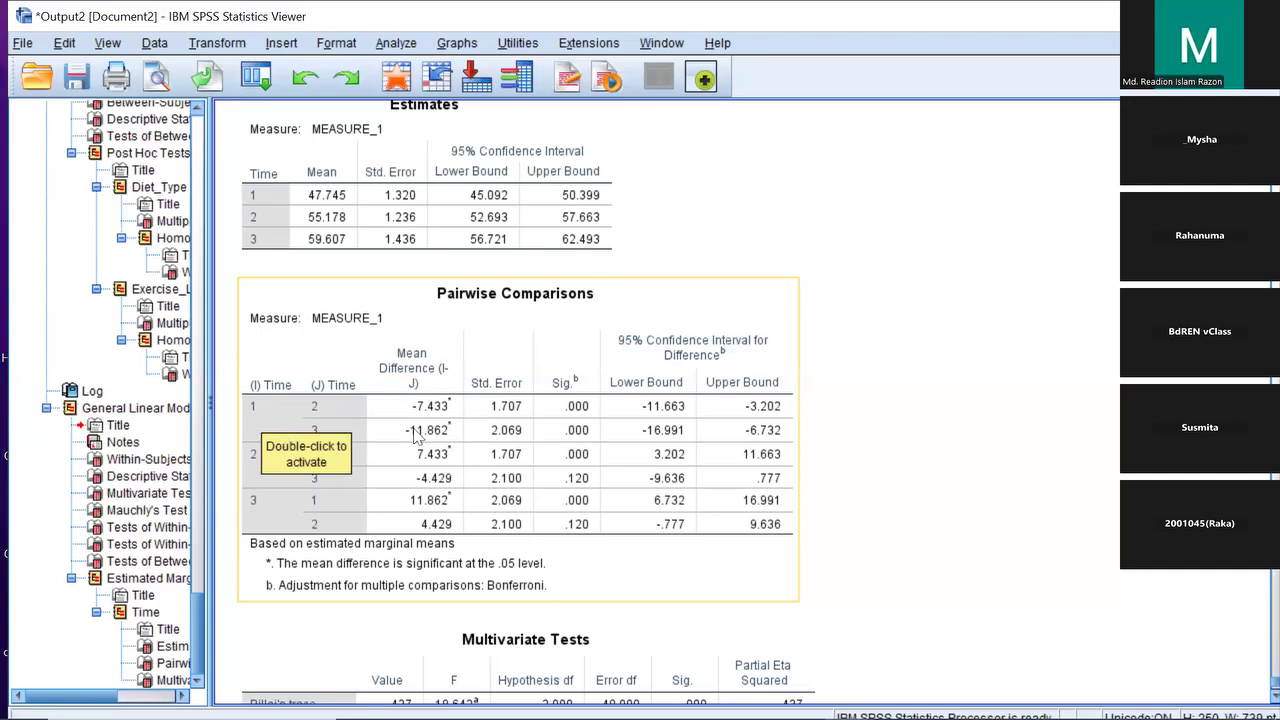
Select the Pairwise Comparisons table and review it alongside the surrounding output
{"action": "left_click", "coordinate": [1016, 461]}
{"action": "left_click", "coordinate": [483, 452]}
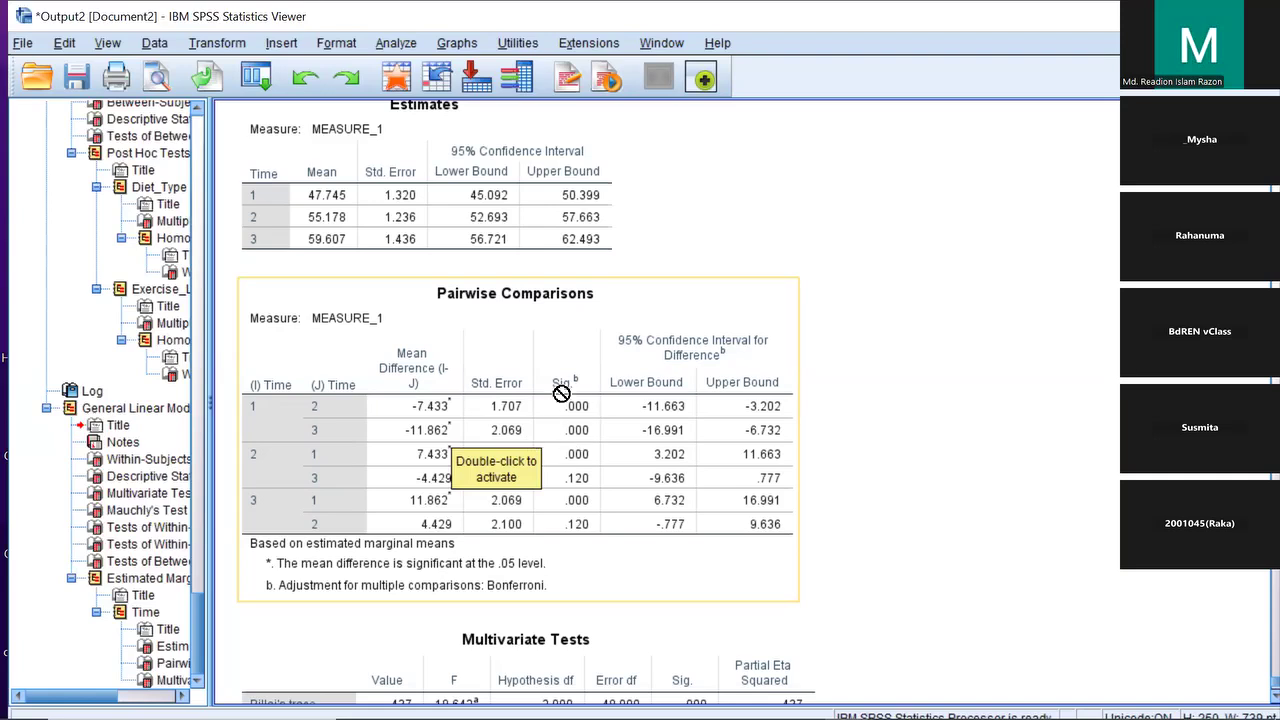
{"action": "scroll", "coordinate": [563, 394], "scroll_direction": "down", "scroll_amount": 2}
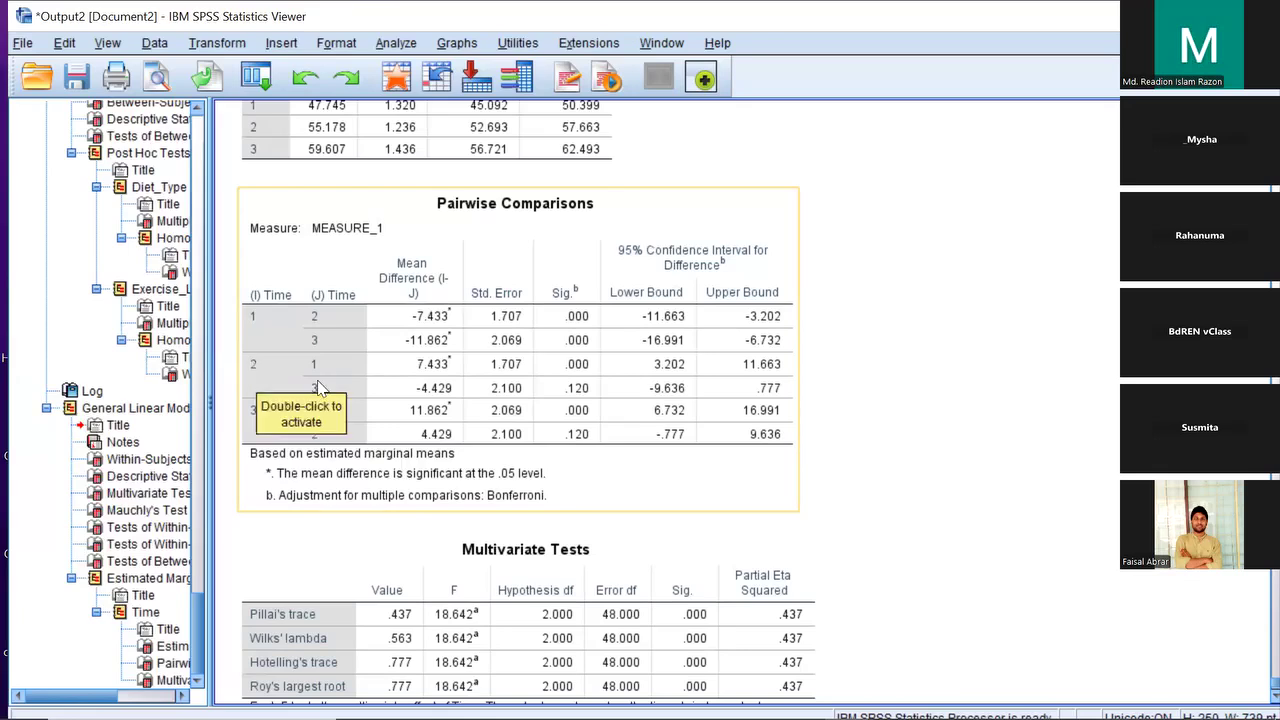
{"action": "scroll", "coordinate": [334, 395], "scroll_direction": "up", "scroll_amount": 2}
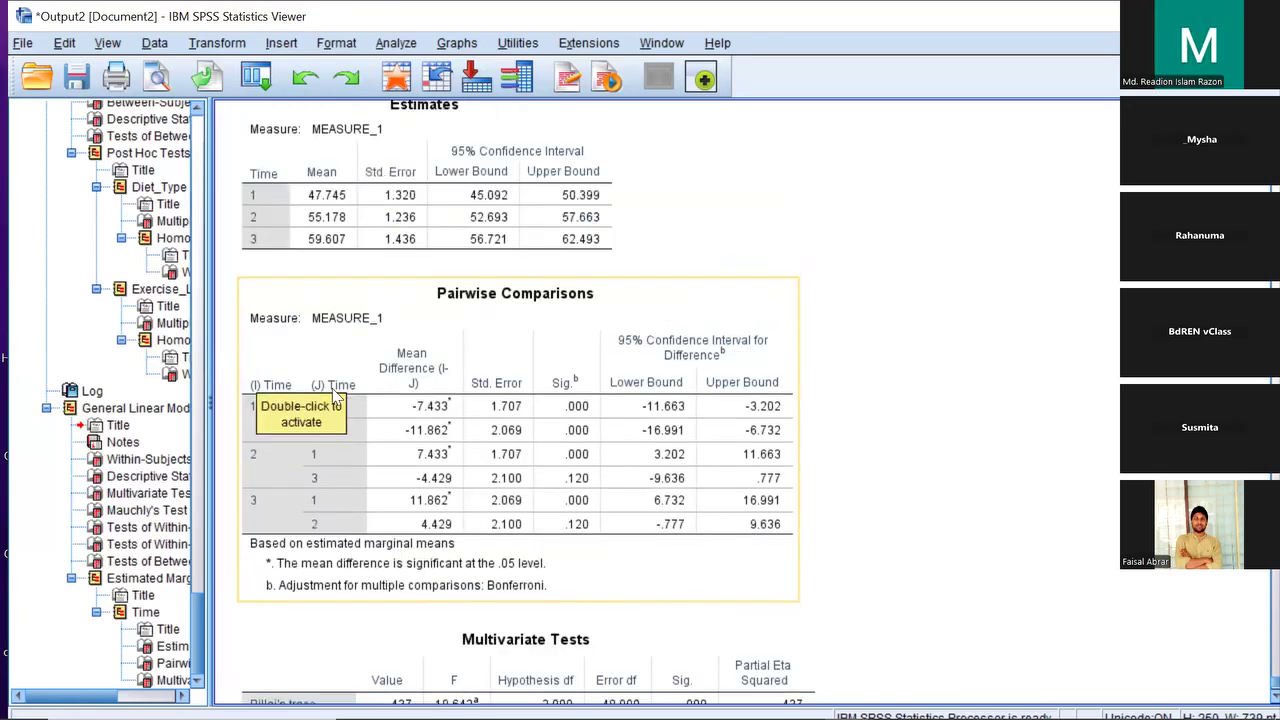
{"action": "scroll", "coordinate": [334, 395], "scroll_direction": "up", "scroll_amount": 2}
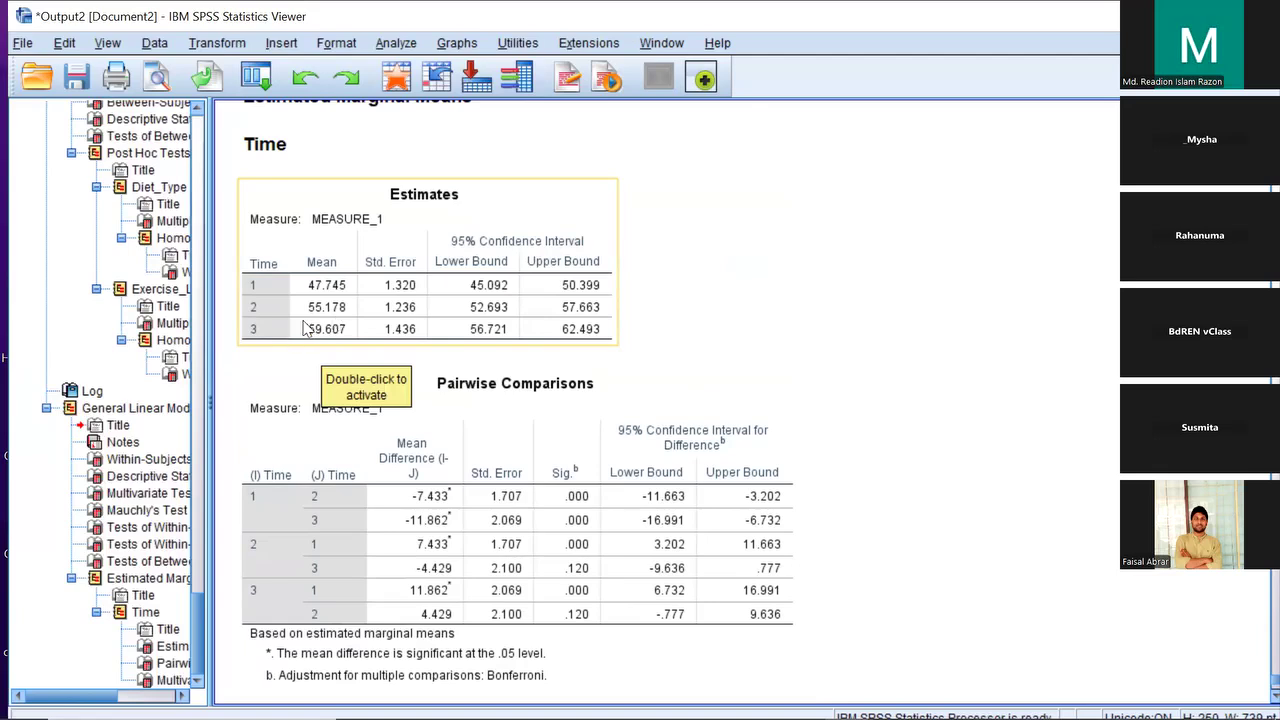
{"action": "scroll", "coordinate": [310, 335], "scroll_direction": "down", "scroll_amount": 4}
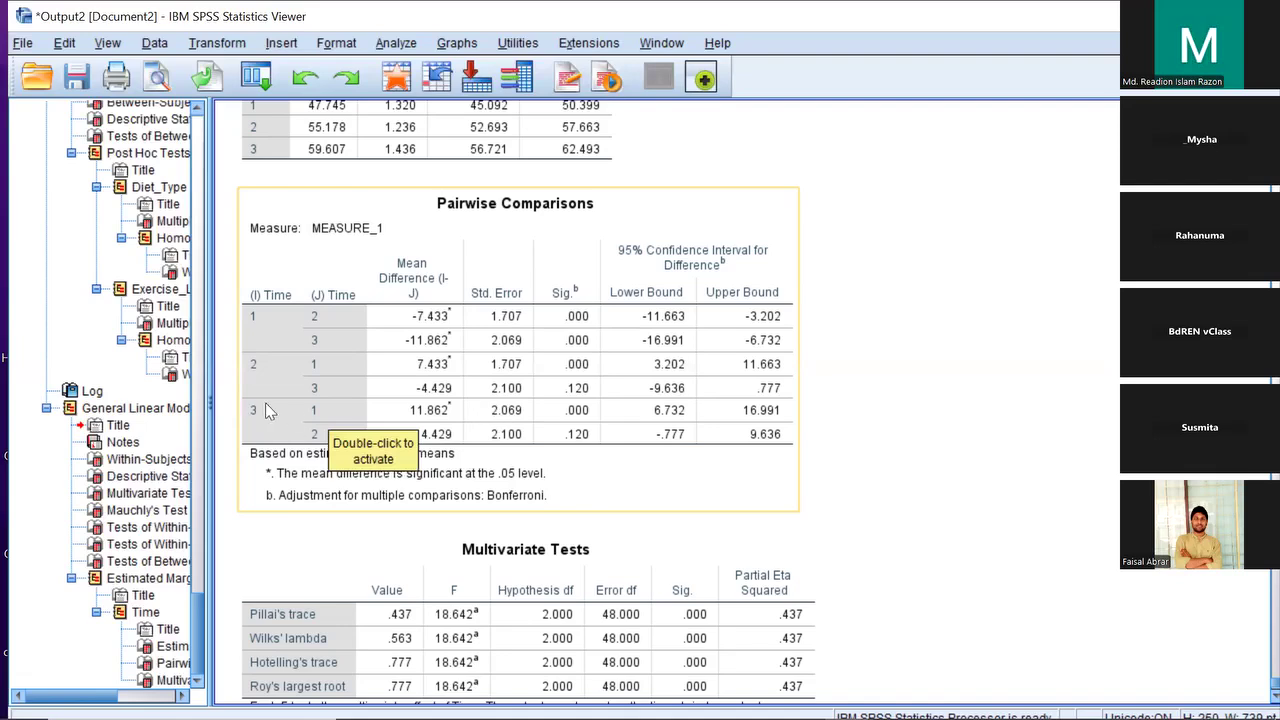
{"action": "scroll", "coordinate": [325, 420], "scroll_direction": "down", "scroll_amount": 3}
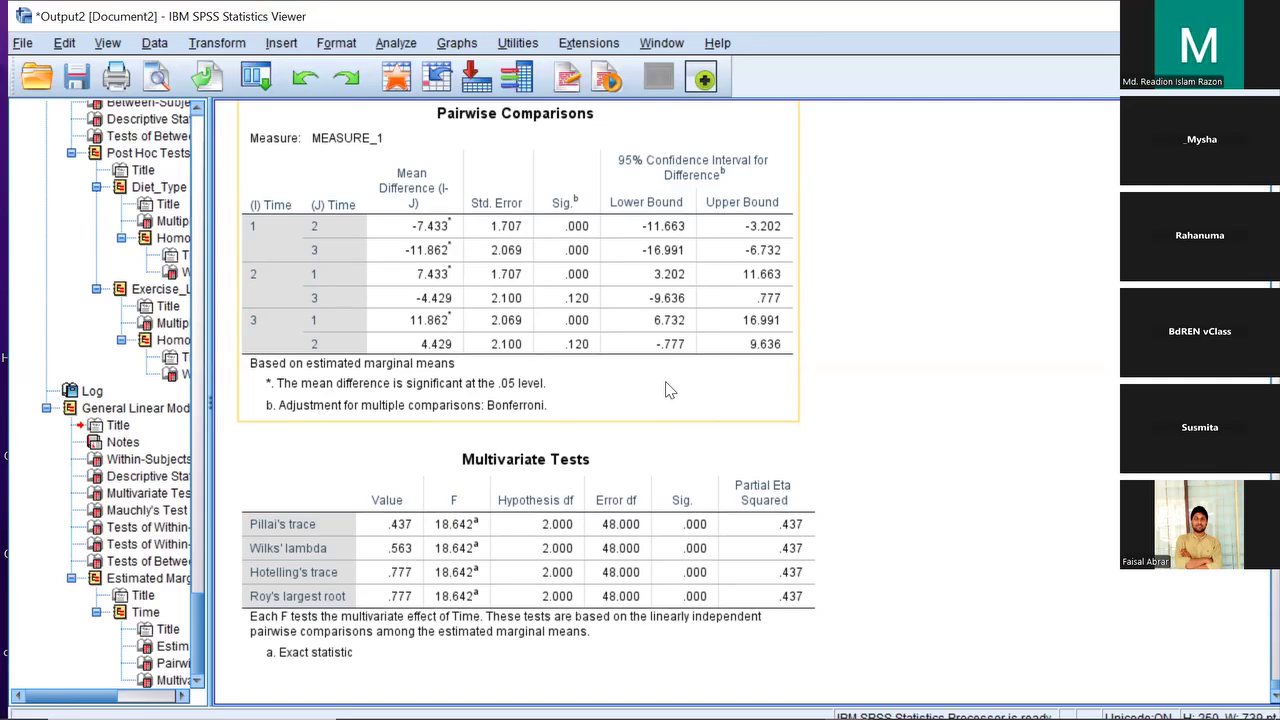
Select the Multivariate Tests table, then switch back to the Data Editor with Alt+Tab
{"action": "left_click", "coordinate": [756, 450]}
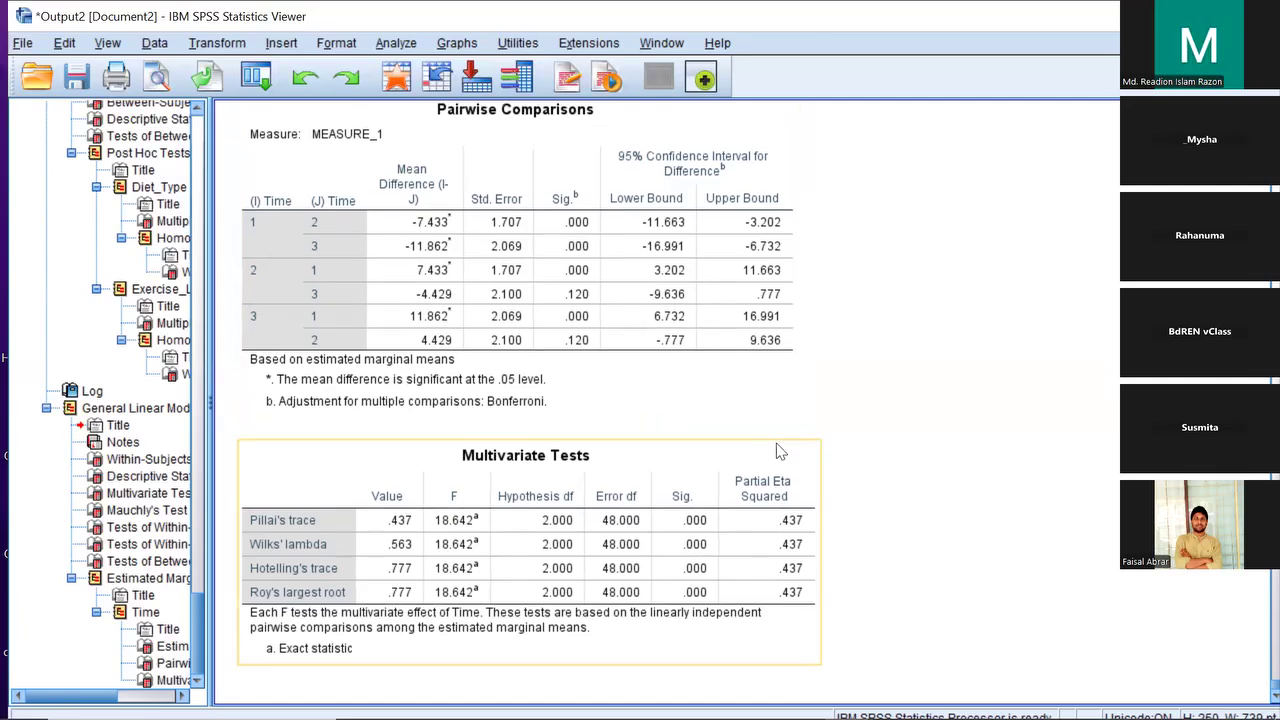
{"action": "scroll", "coordinate": [781, 452], "scroll_direction": "up", "scroll_amount": 2}
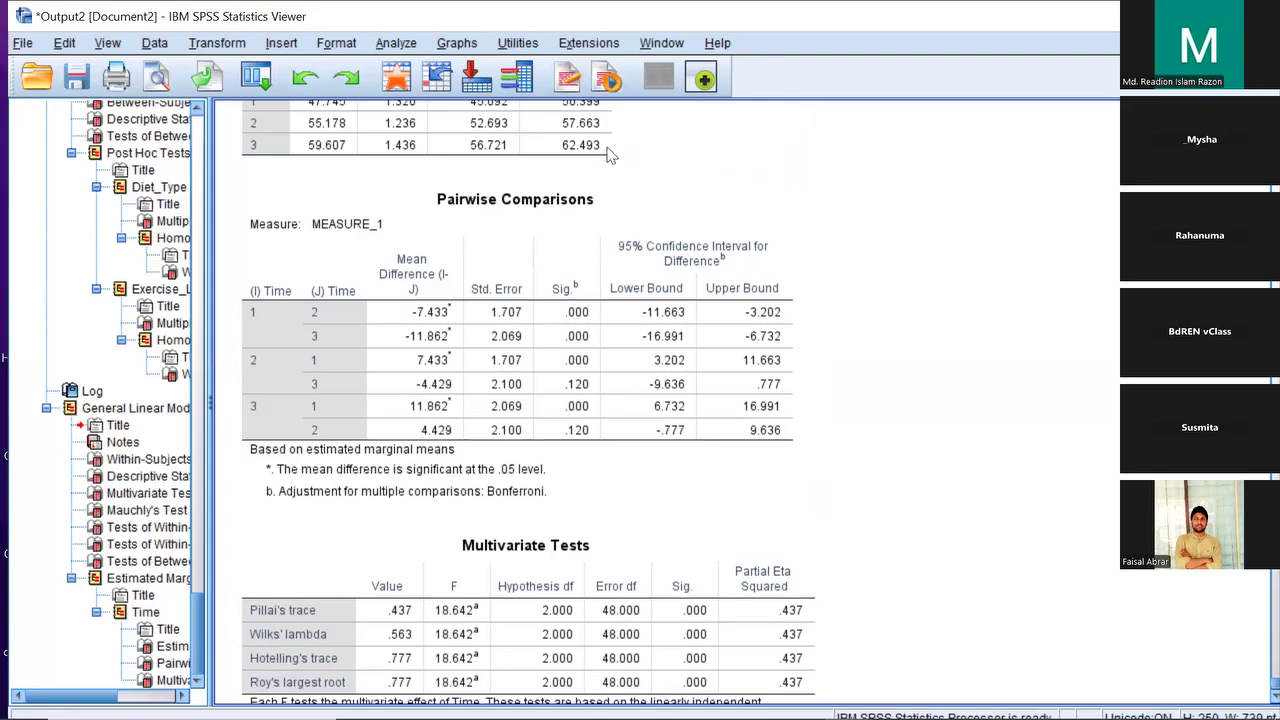
{"action": "key", "text": "alt+Tab"}
{"action": "left_click_drag", "start_coordinate": [629, 167], "coordinate": [727, 169]}
{"action": "left_click", "coordinate": [640, 177]}
{"action": "key", "text": "Right"}
{"action": "key", "text": "Right"}
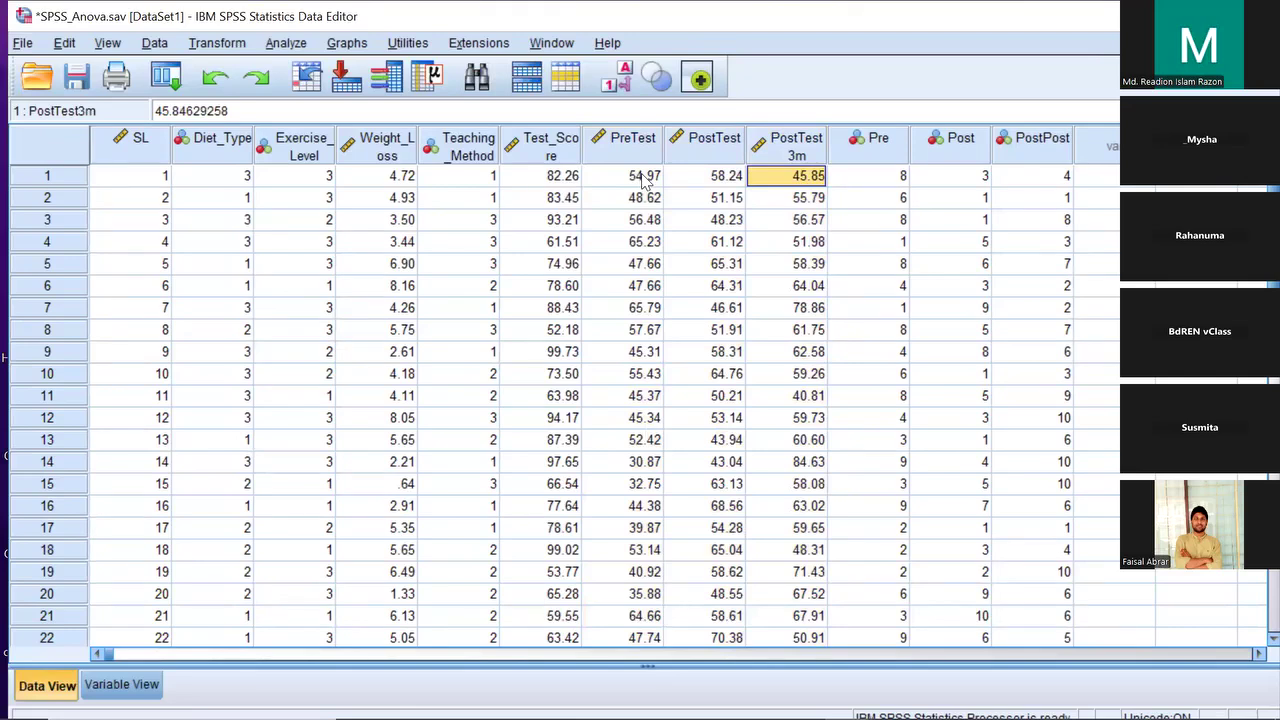
{"action": "left_click", "coordinate": [643, 178]}
{"action": "left_click", "coordinate": [705, 180]}
{"action": "left_click", "coordinate": [648, 181]}
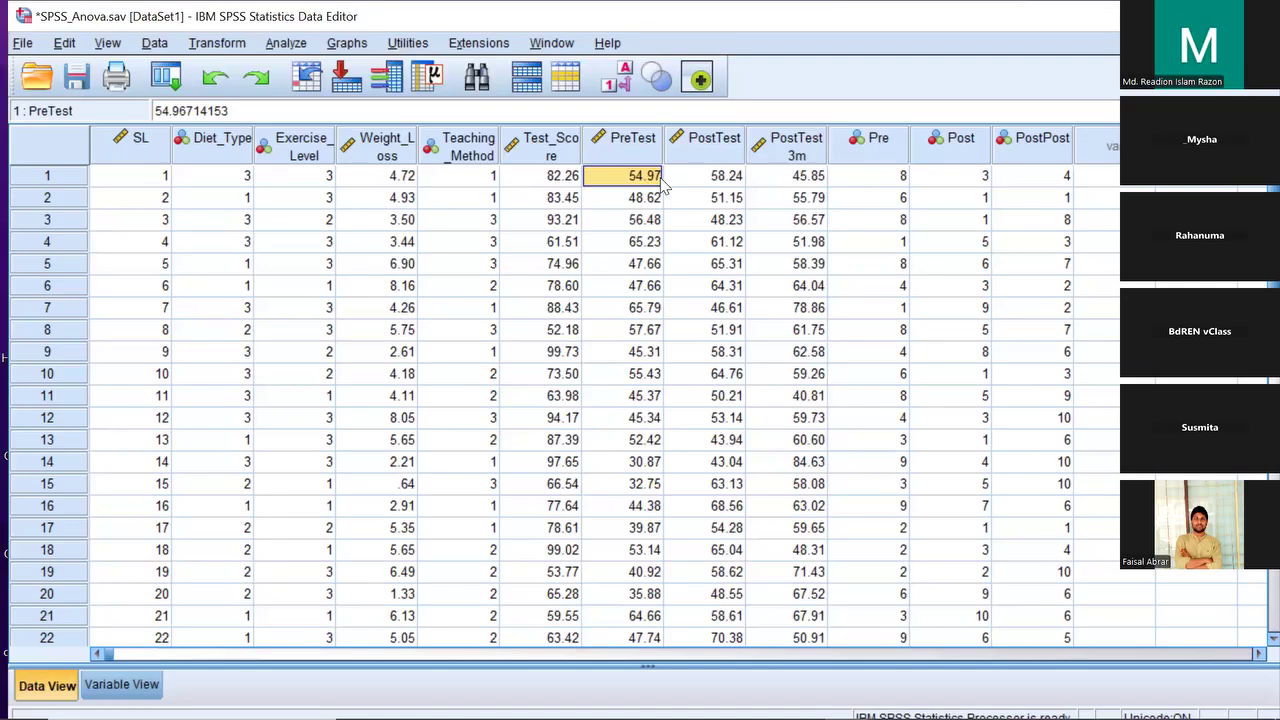
Launch General Linear Model > Repeated Measures and accept the three-level Time factor definition
{"action": "left_click", "coordinate": [478, 145]}
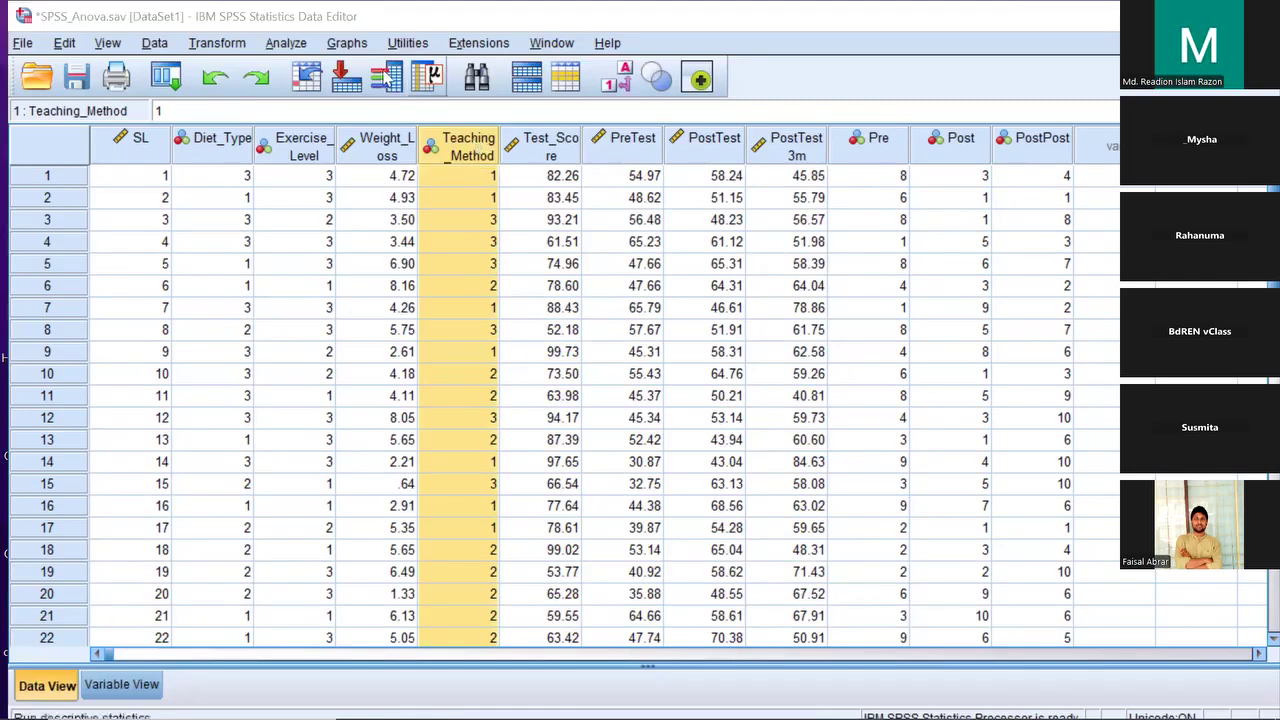
{"action": "left_click", "coordinate": [287, 44]}
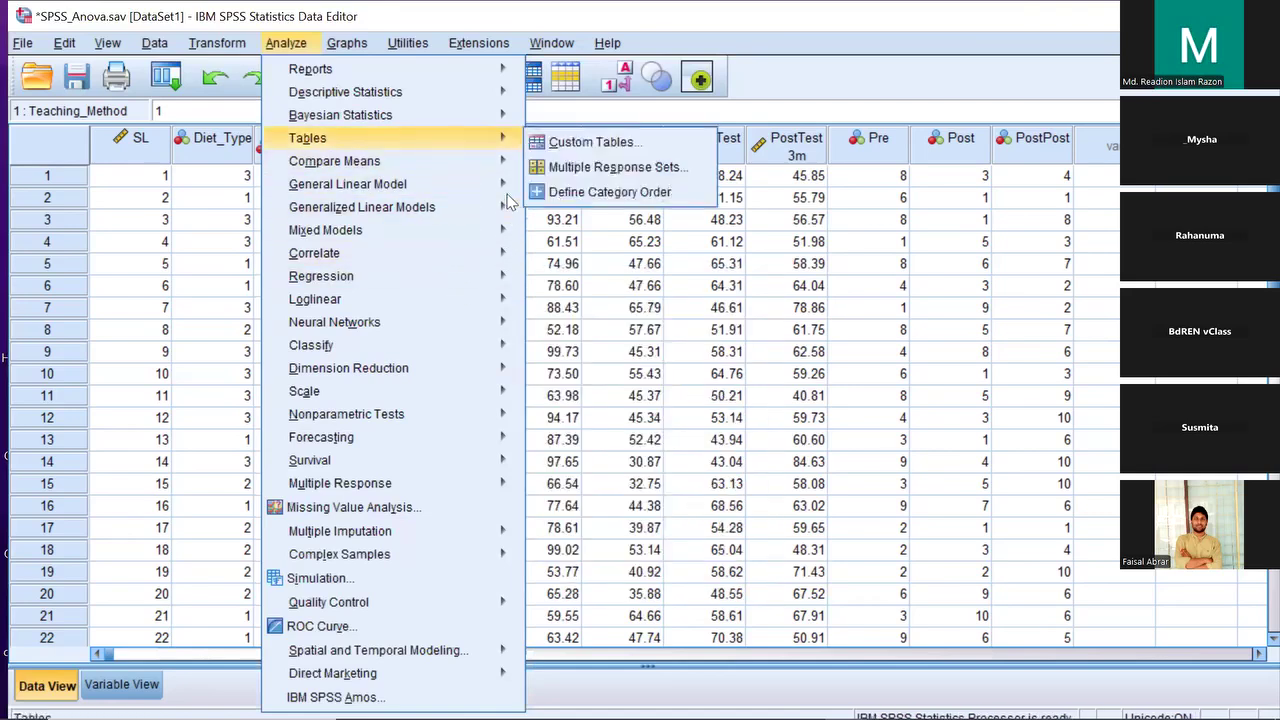
{"action": "mouse_move", "coordinate": [498, 184]}
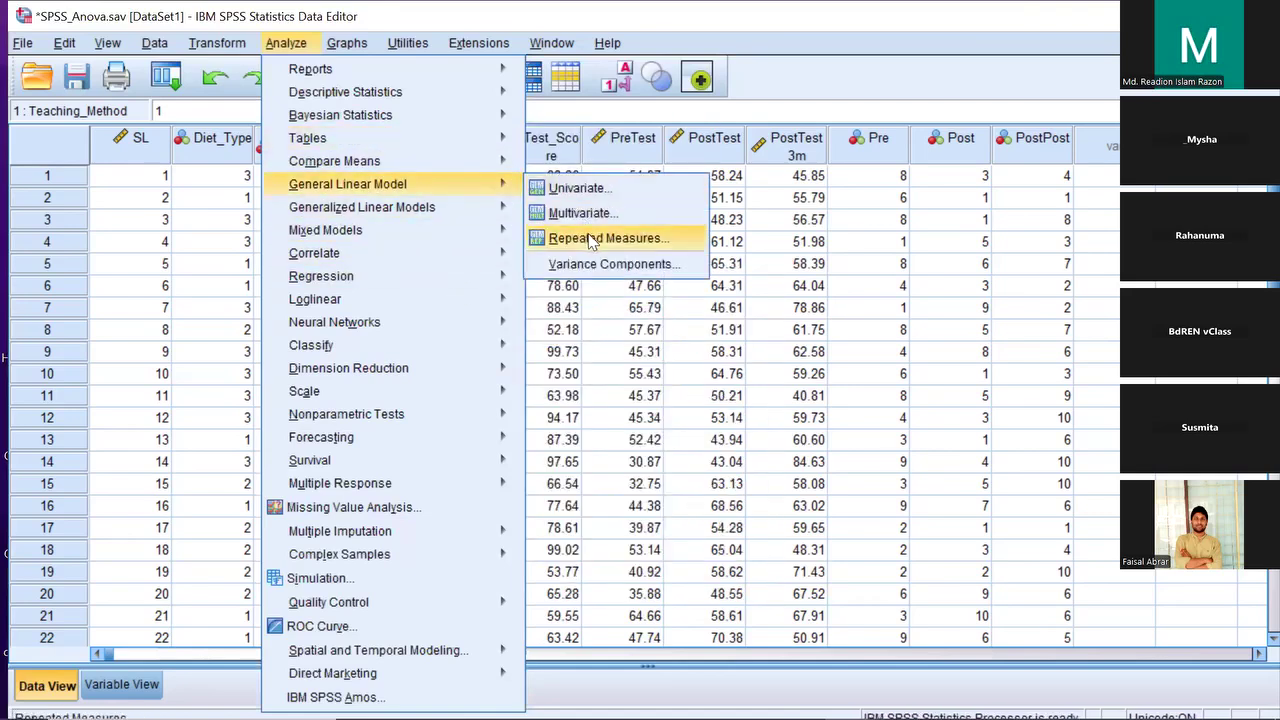
{"action": "left_click", "coordinate": [591, 239]}
{"action": "left_click", "coordinate": [565, 543]}
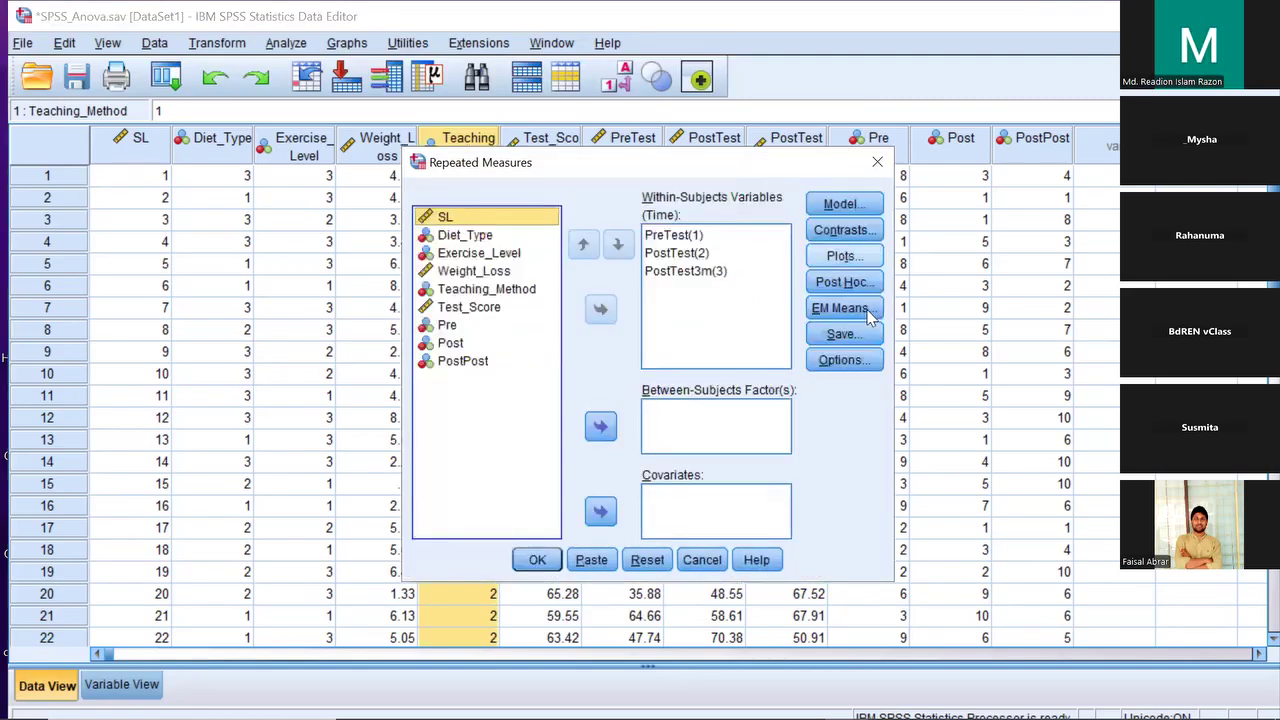
Confirm the EM Means settings for Time, then close Repeated Measures without running it
{"action": "left_click", "coordinate": [840, 308]}
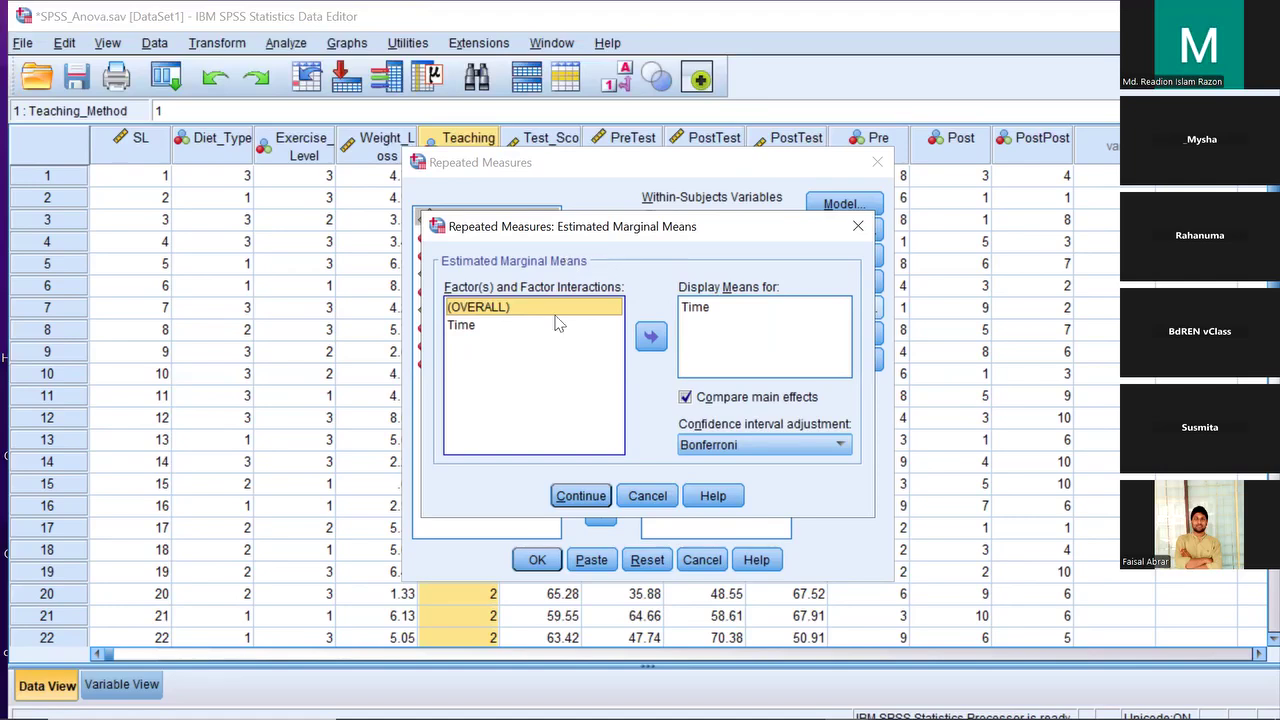
{"action": "left_click", "coordinate": [582, 495]}
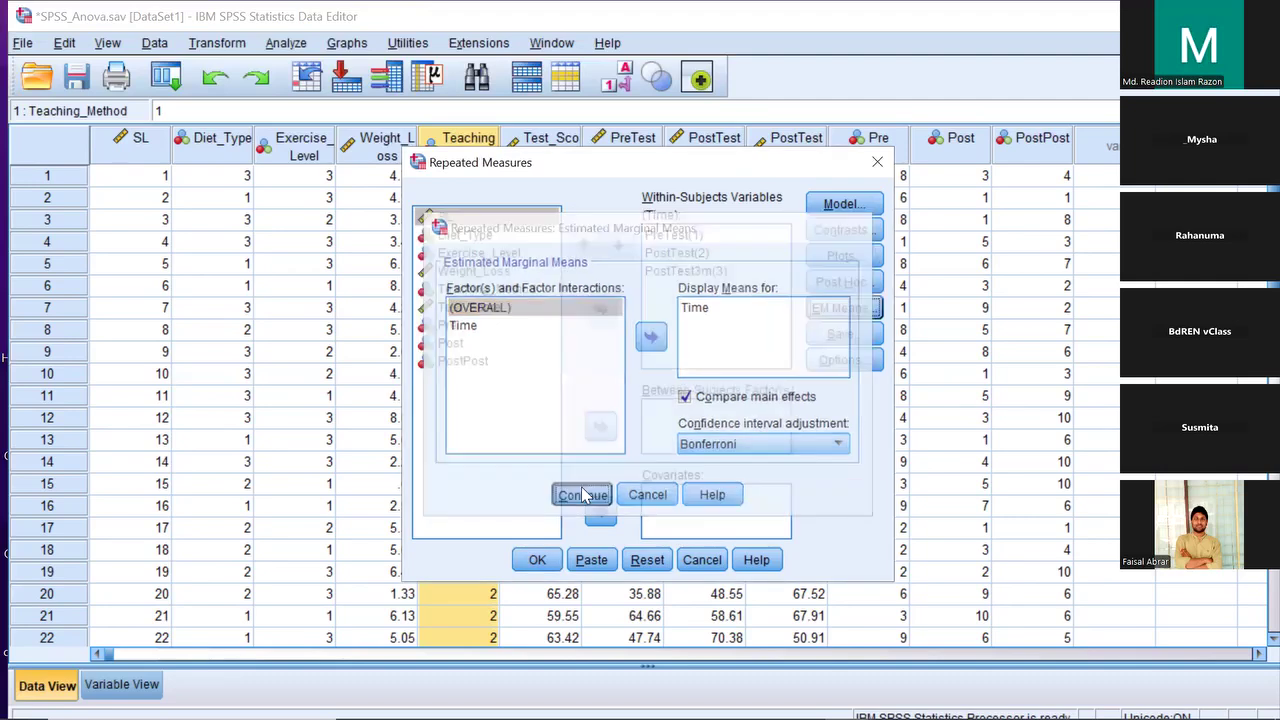
{"action": "left_click", "coordinate": [877, 162]}
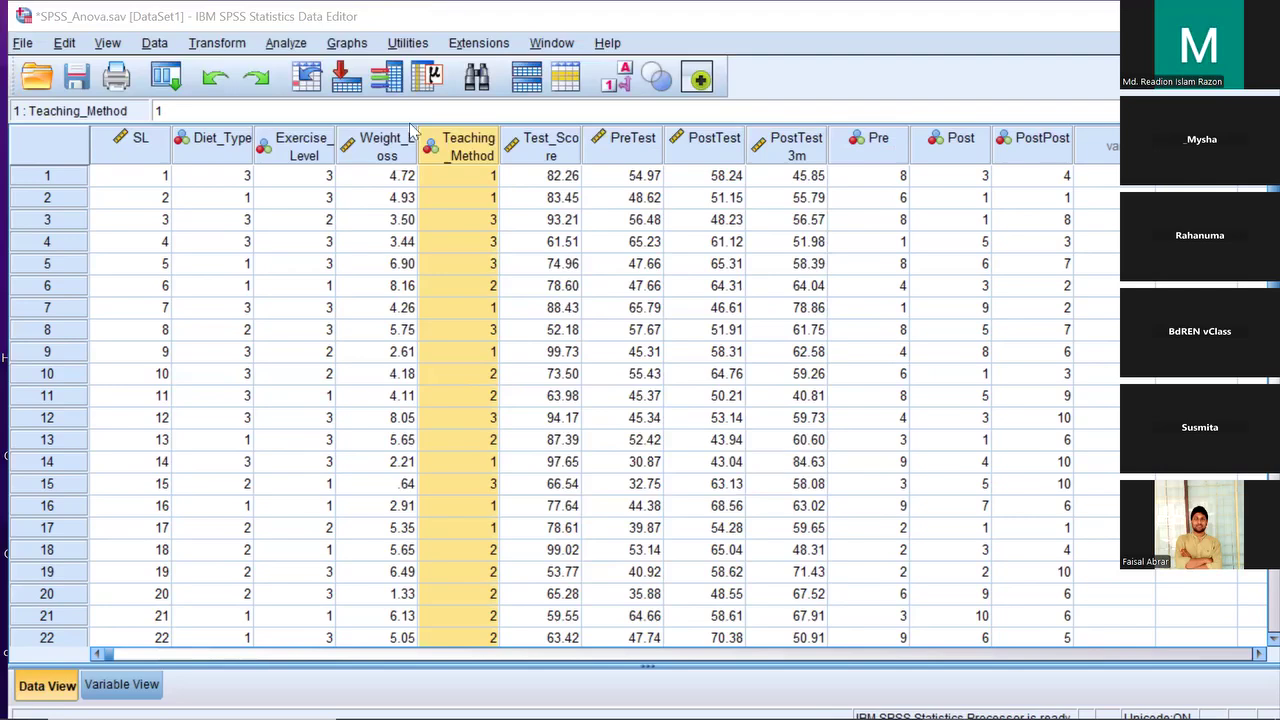
Switch to Variable View and open the Values editor on the Teaching_Method row
{"action": "mouse_move", "coordinate": [462, 145]}
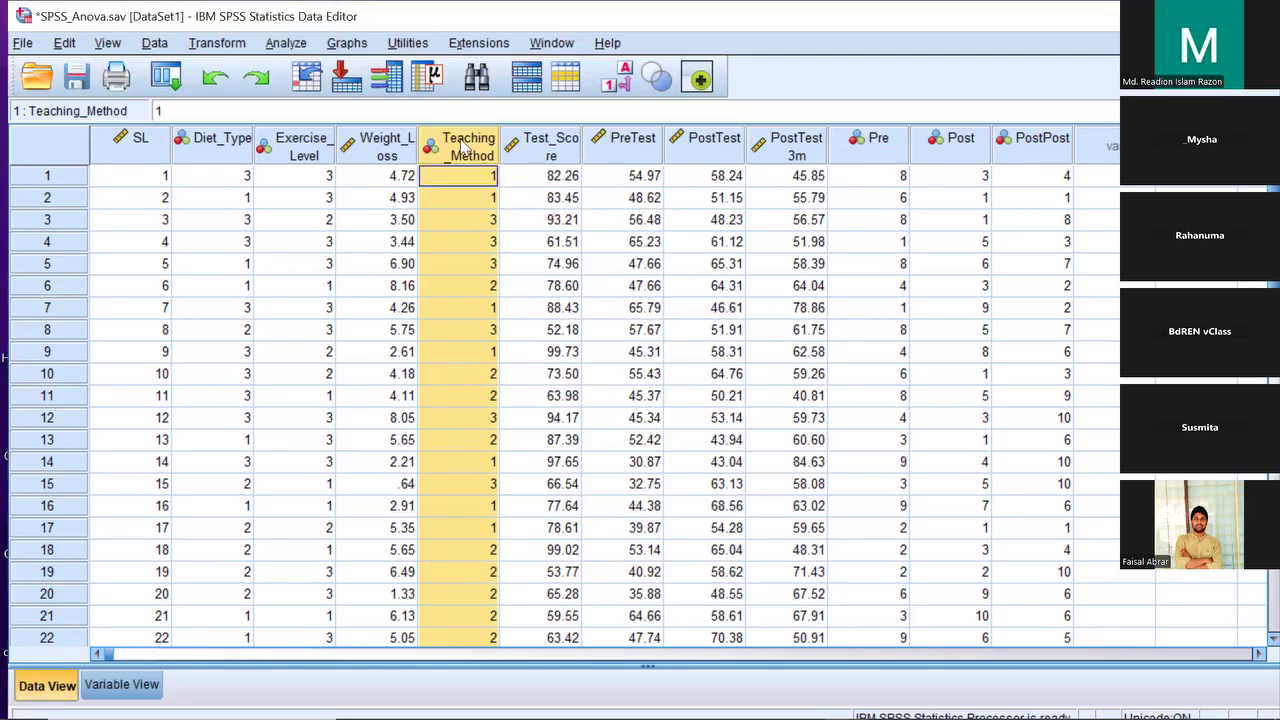
{"action": "left_click", "coordinate": [540, 147]}
{"action": "left_click", "coordinate": [442, 150]}
{"action": "double_click", "coordinate": [434, 132]}
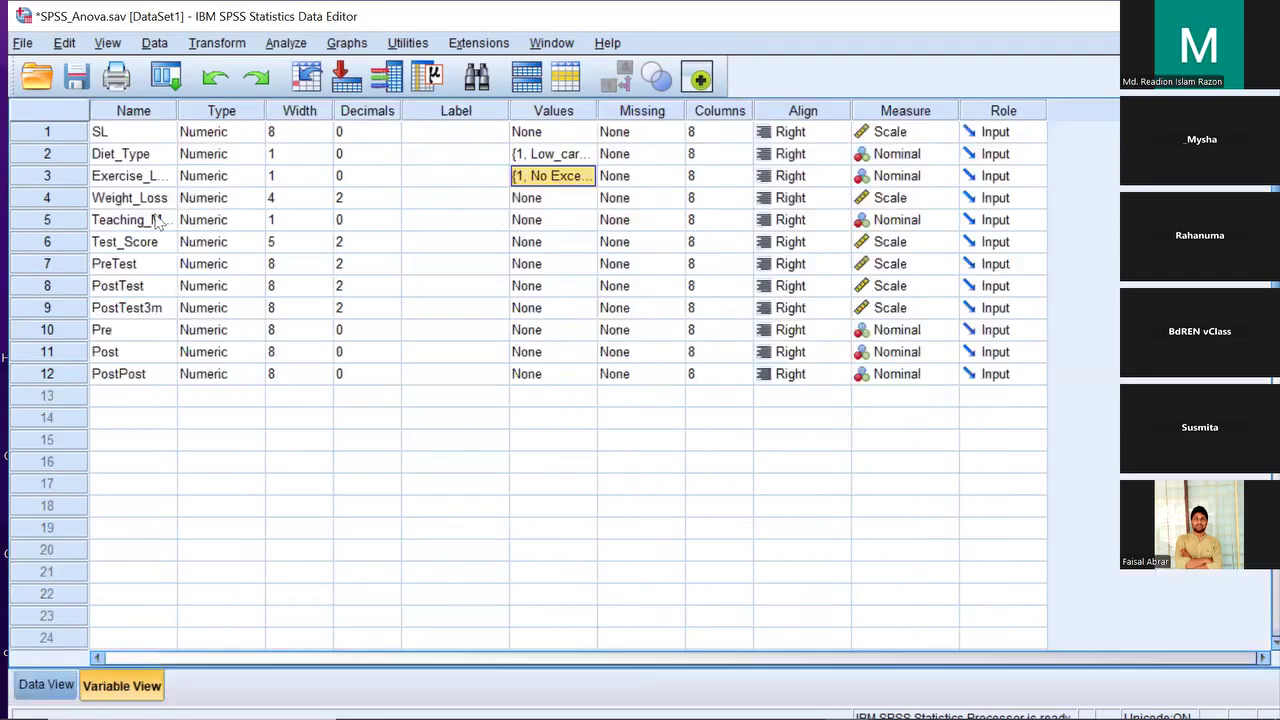
{"action": "left_click", "coordinate": [78, 228]}
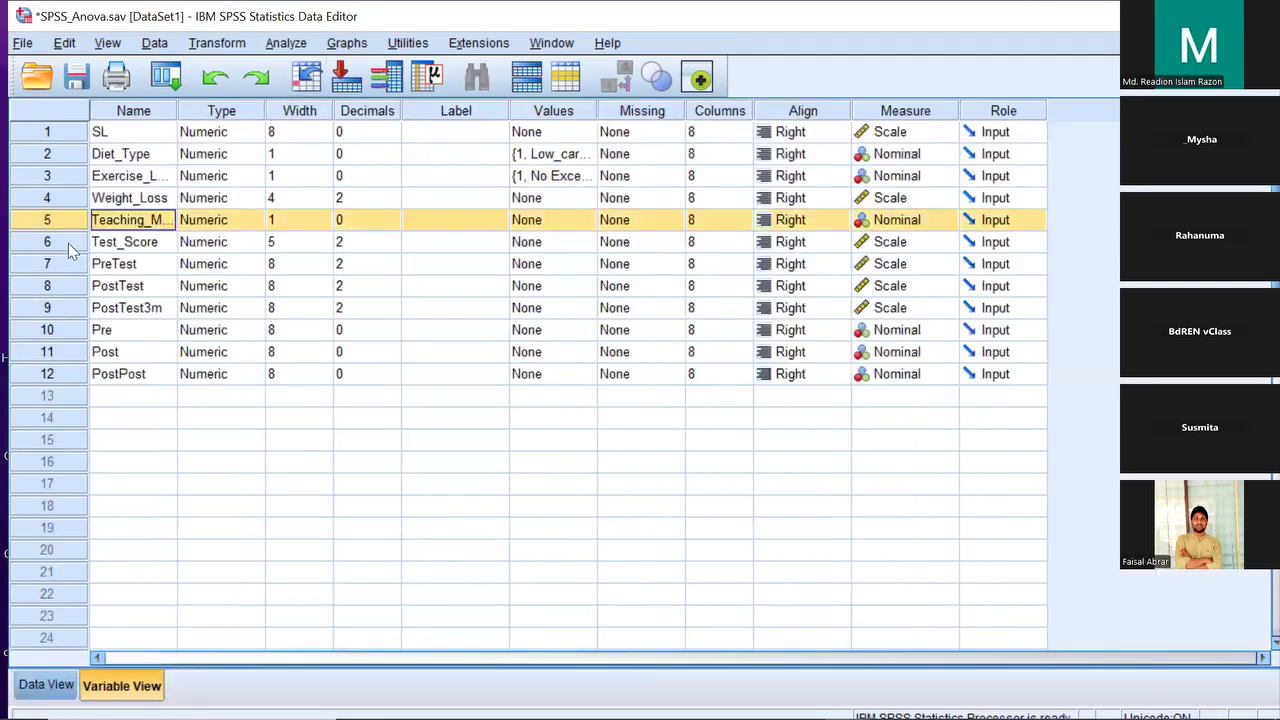
{"action": "left_click", "coordinate": [68, 243]}
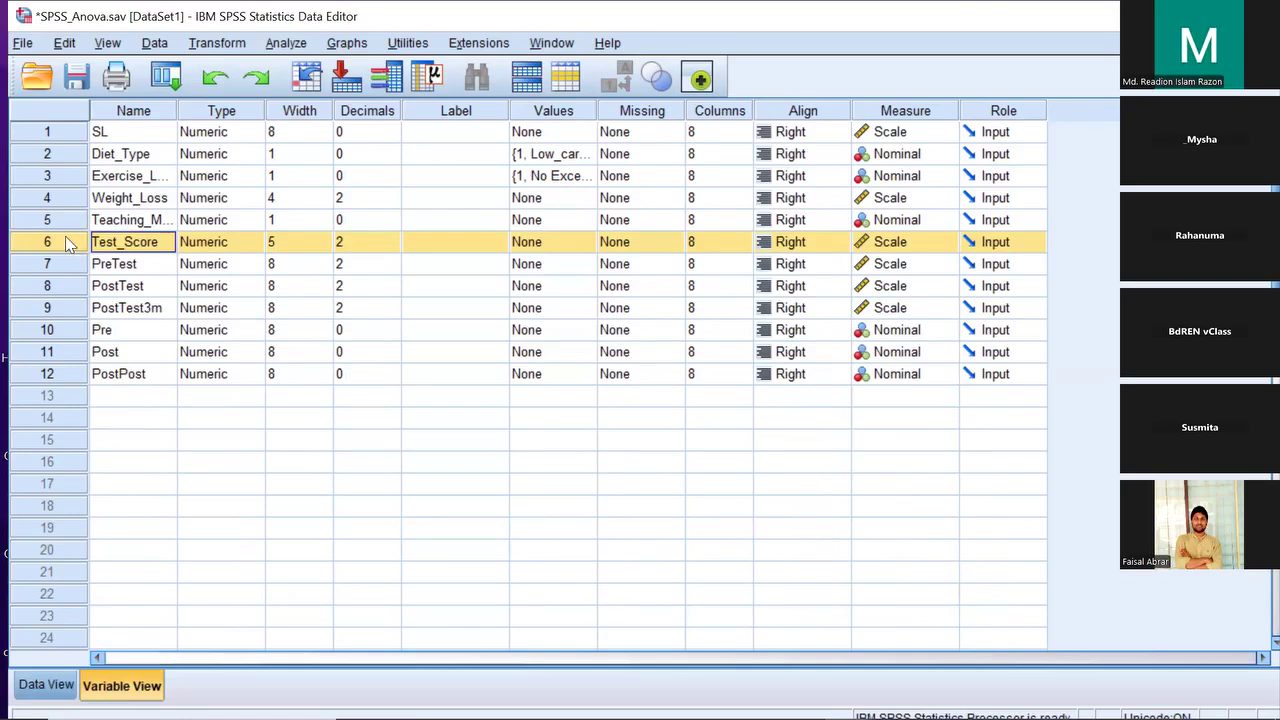
{"action": "left_click", "coordinate": [65, 220]}
{"action": "left_click", "coordinate": [548, 219]}
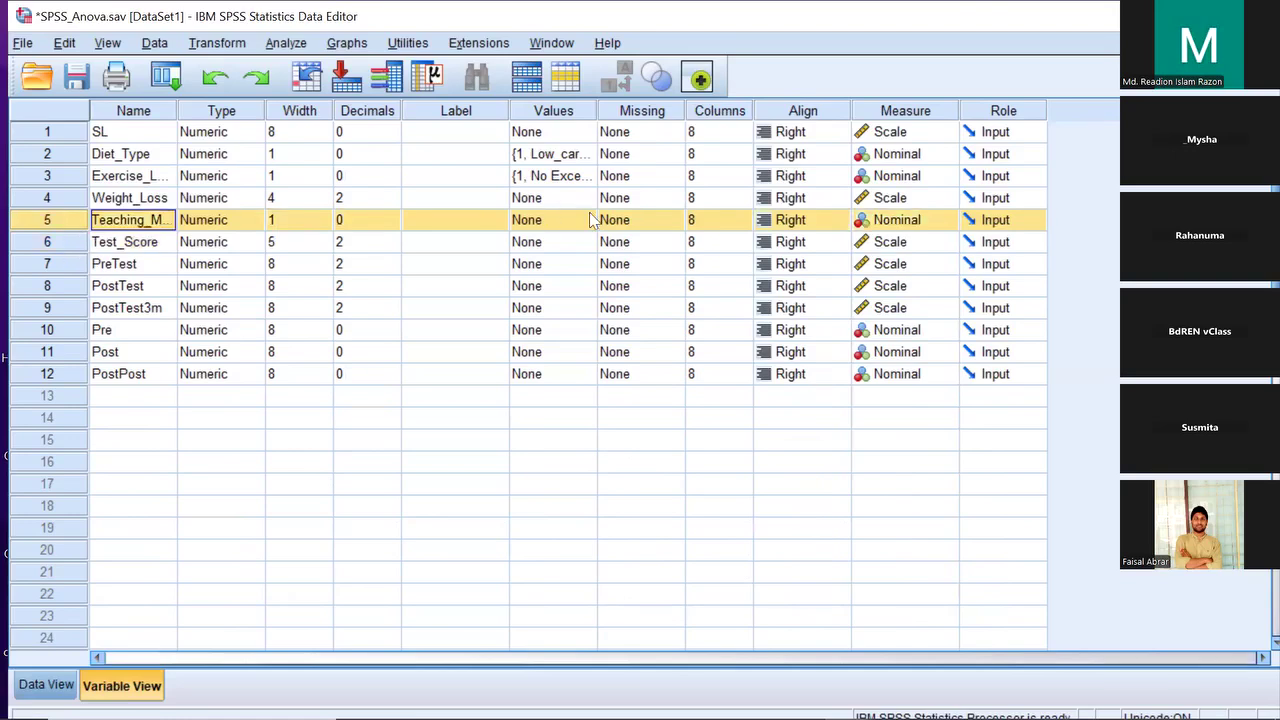
{"action": "left_click", "coordinate": [590, 219]}
Add value labels 1 = Traditional, 2 = Online and 3 = Hybrid, then confirm them
{"action": "type", "text": "1"}
{"action": "left_click", "coordinate": [508, 328]}
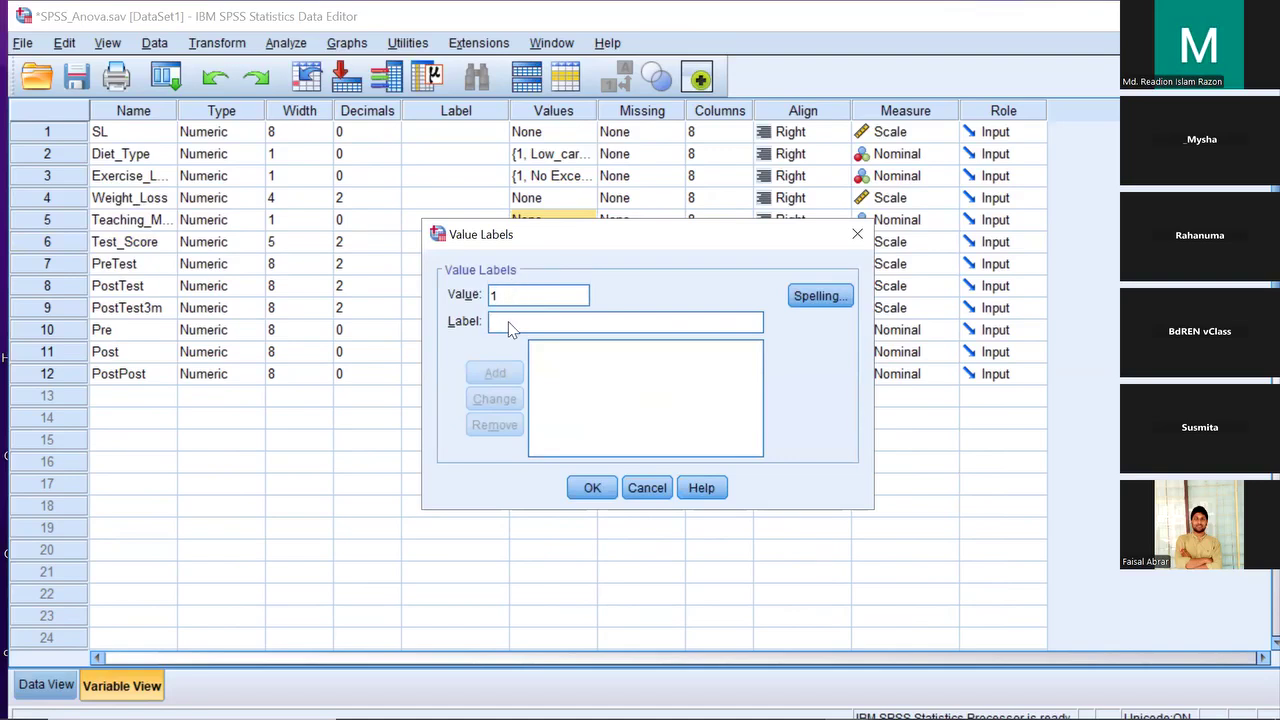
{"action": "type", "text": "Tradi"}
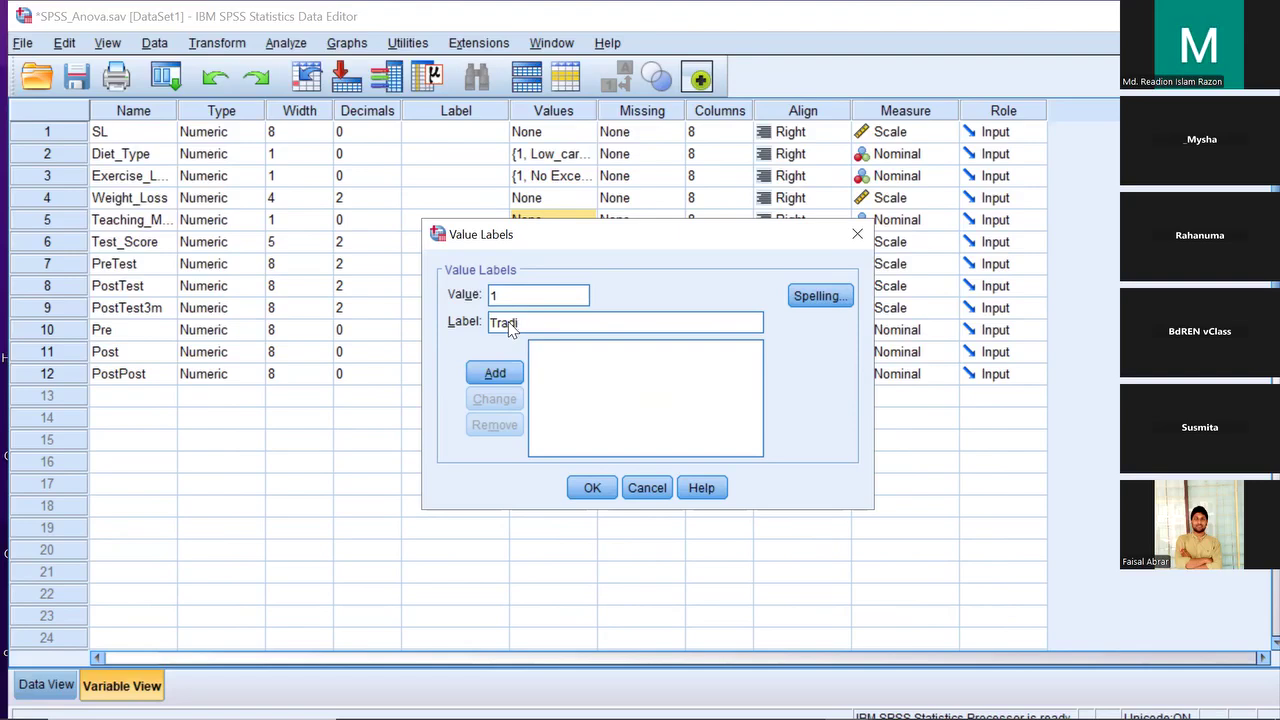
{"action": "type", "text": "tional"}
{"action": "left_click", "coordinate": [494, 372]}
{"action": "type", "text": "2"}
{"action": "left_click", "coordinate": [506, 320]}
{"action": "type", "text": "Online"}
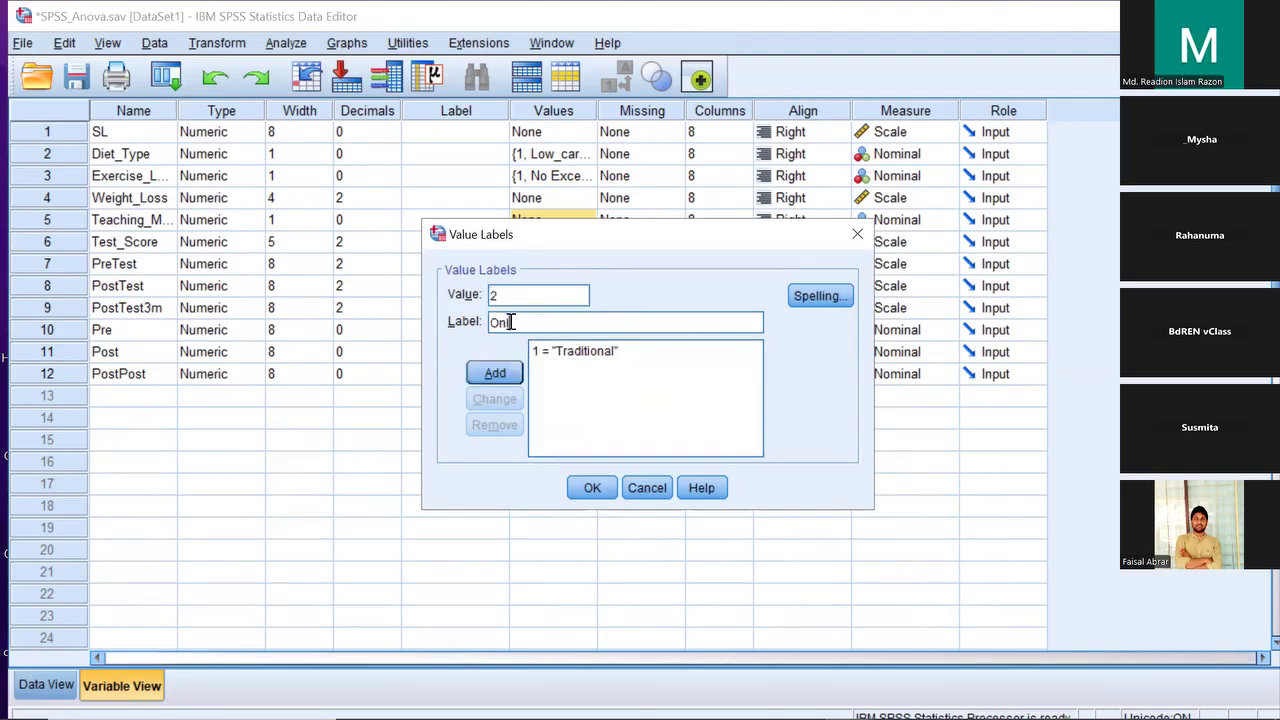
{"action": "left_click", "coordinate": [518, 380]}
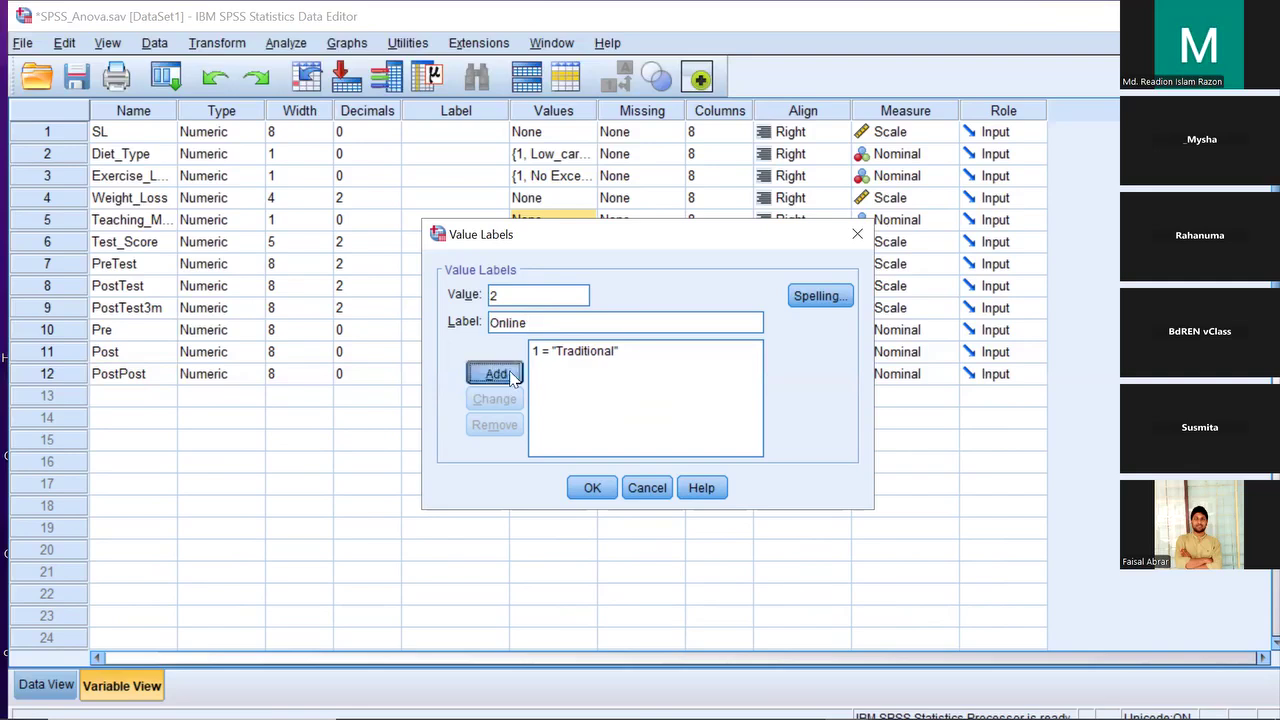
{"action": "type", "text": "3"}
{"action": "left_click", "coordinate": [538, 316]}
{"action": "type", "text": "Hybrid"}
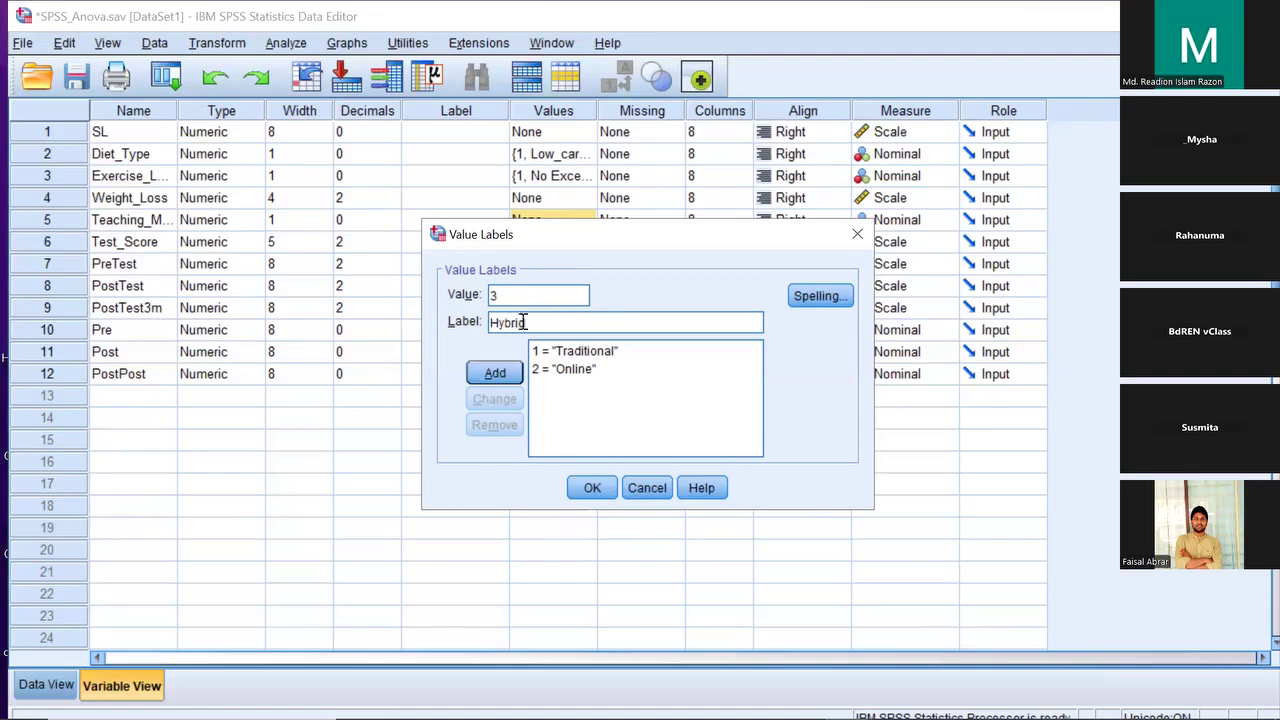
{"action": "left_click", "coordinate": [501, 377]}
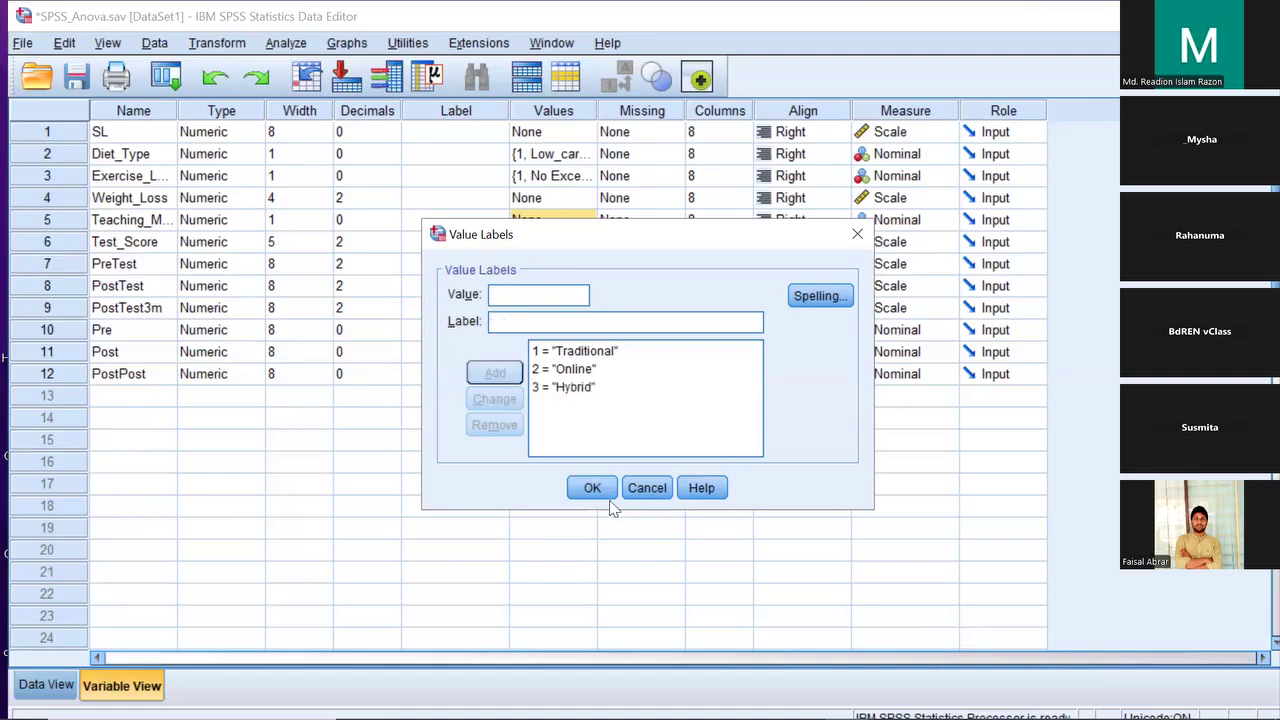
{"action": "left_click", "coordinate": [592, 488]}
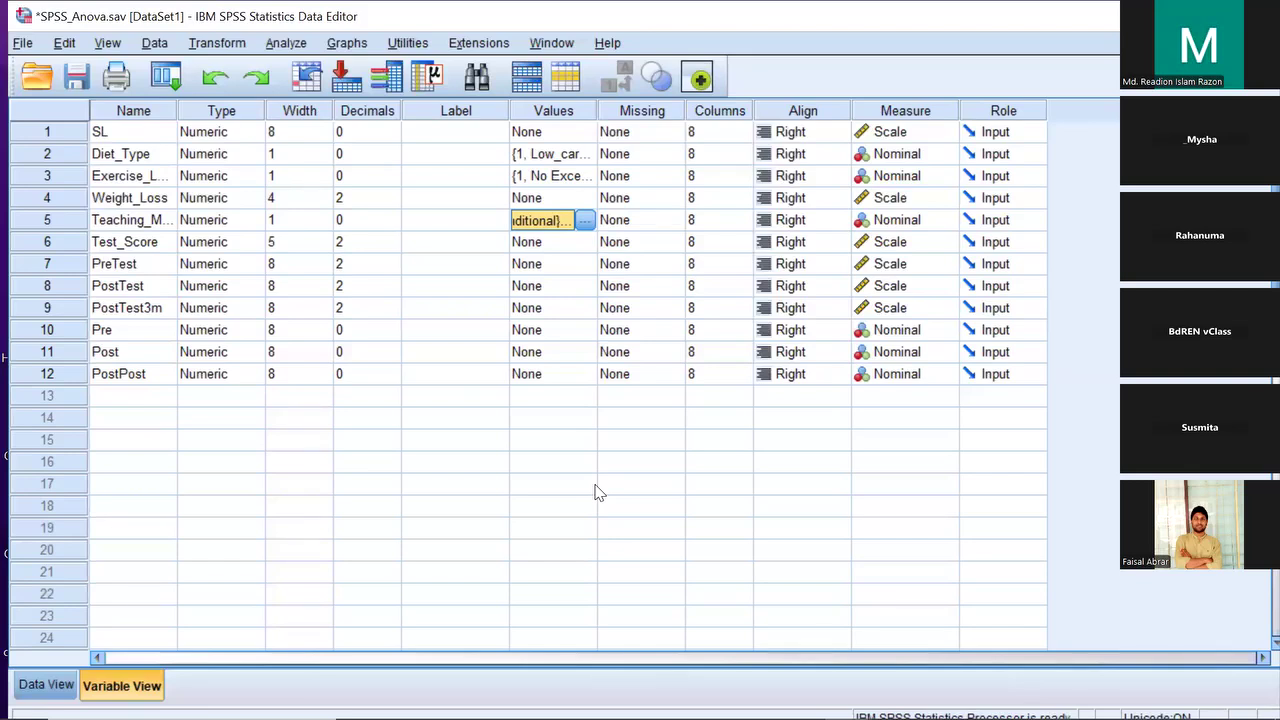
Move between the Test_Score and Teaching_Method rows, then return to Data View with Ctrl+T
{"action": "left_click", "coordinate": [136, 248]}
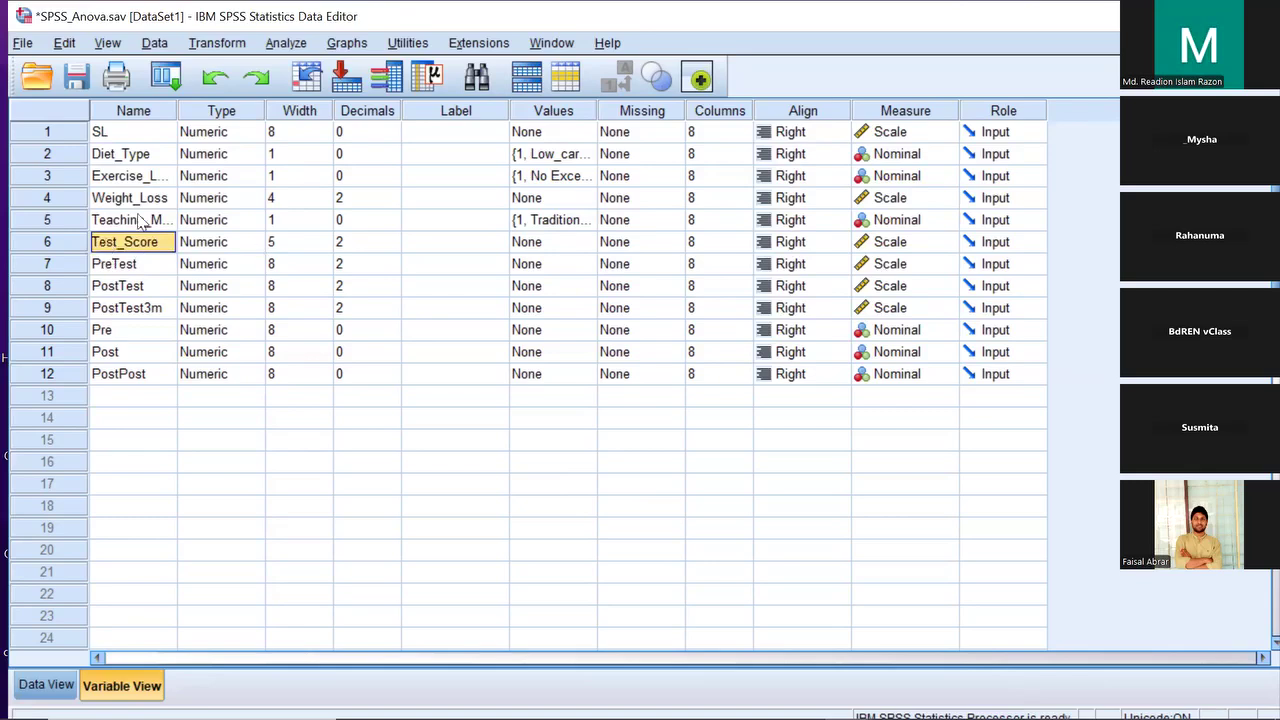
{"action": "key", "text": "Up"}
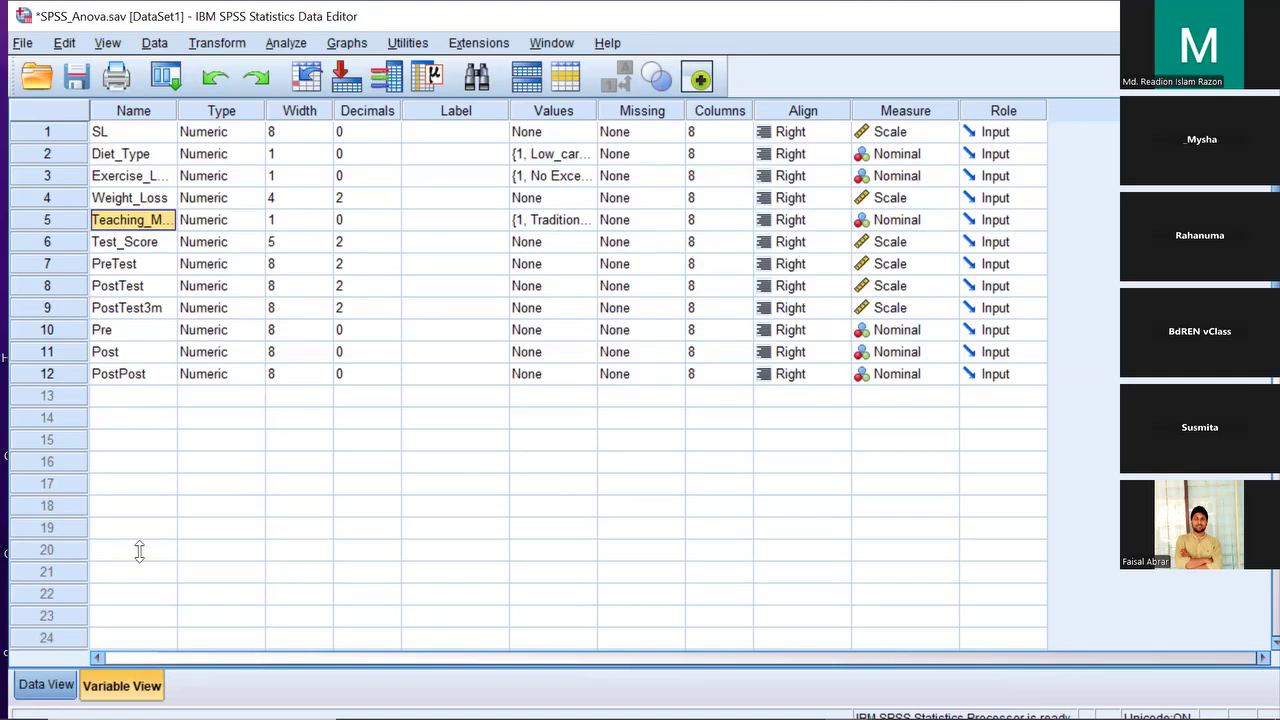
{"action": "key", "text": "ctrl+t"}
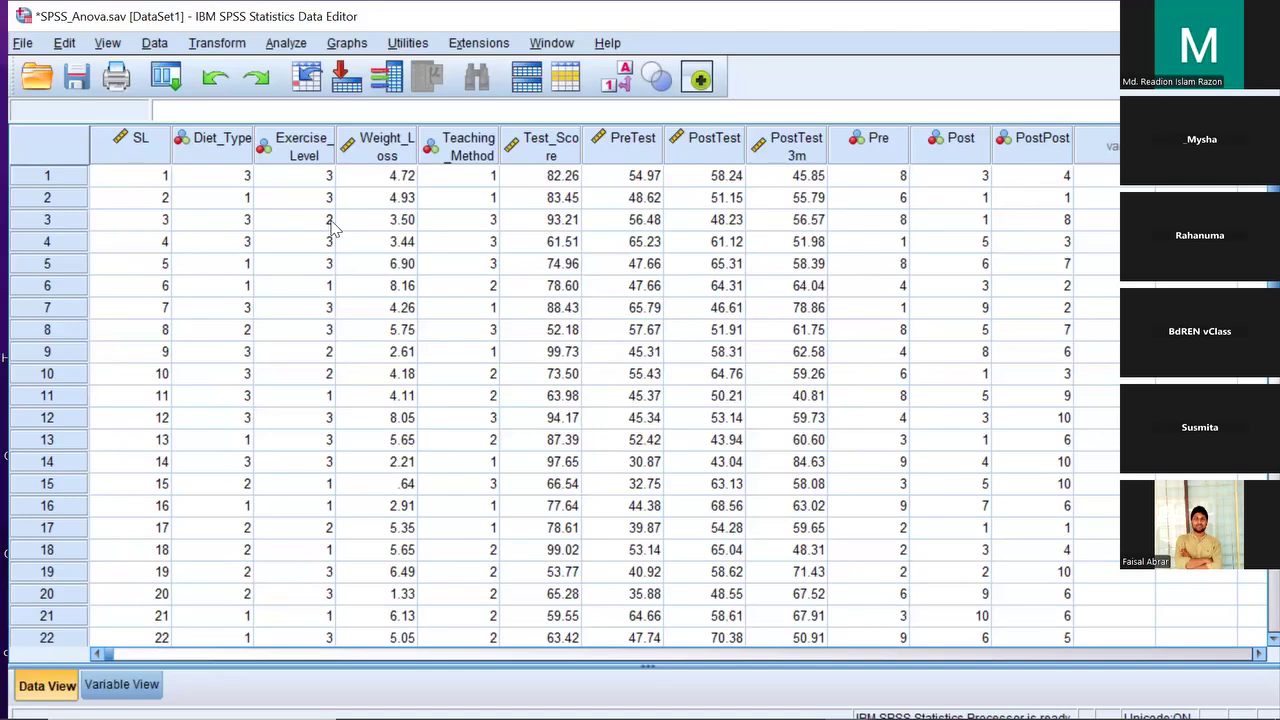
Check the Teaching_Method codes in several data rows, then switch to Variable View
{"action": "left_click", "coordinate": [470, 150]}
{"action": "left_click", "coordinate": [464, 183]}
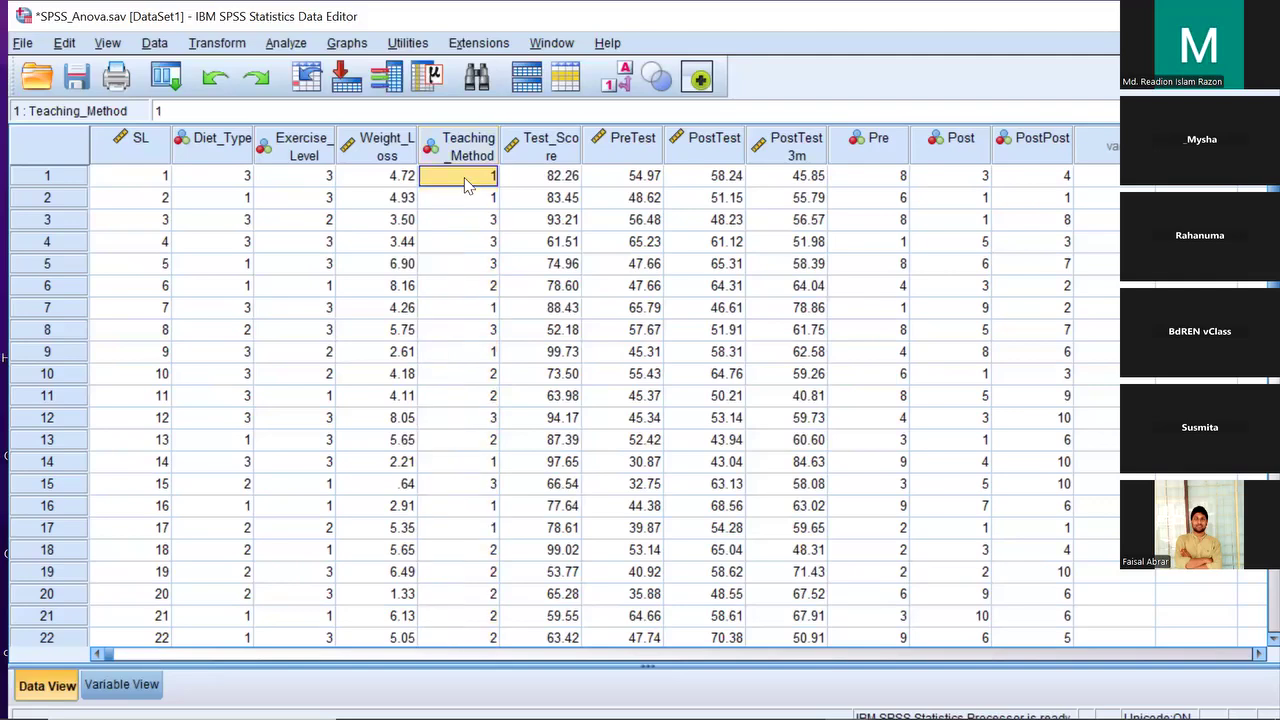
{"action": "left_click", "coordinate": [466, 264]}
{"action": "left_click", "coordinate": [466, 374]}
{"action": "left_click", "coordinate": [460, 220]}
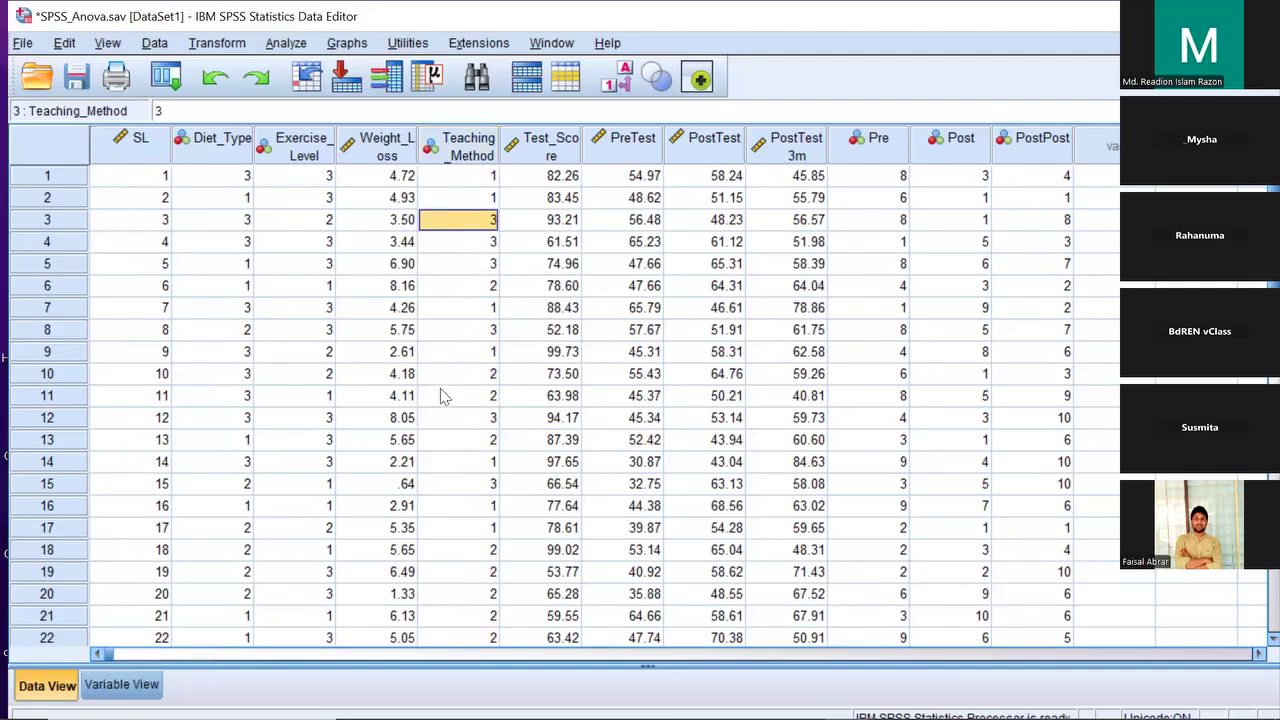
{"action": "left_click", "coordinate": [141, 685]}
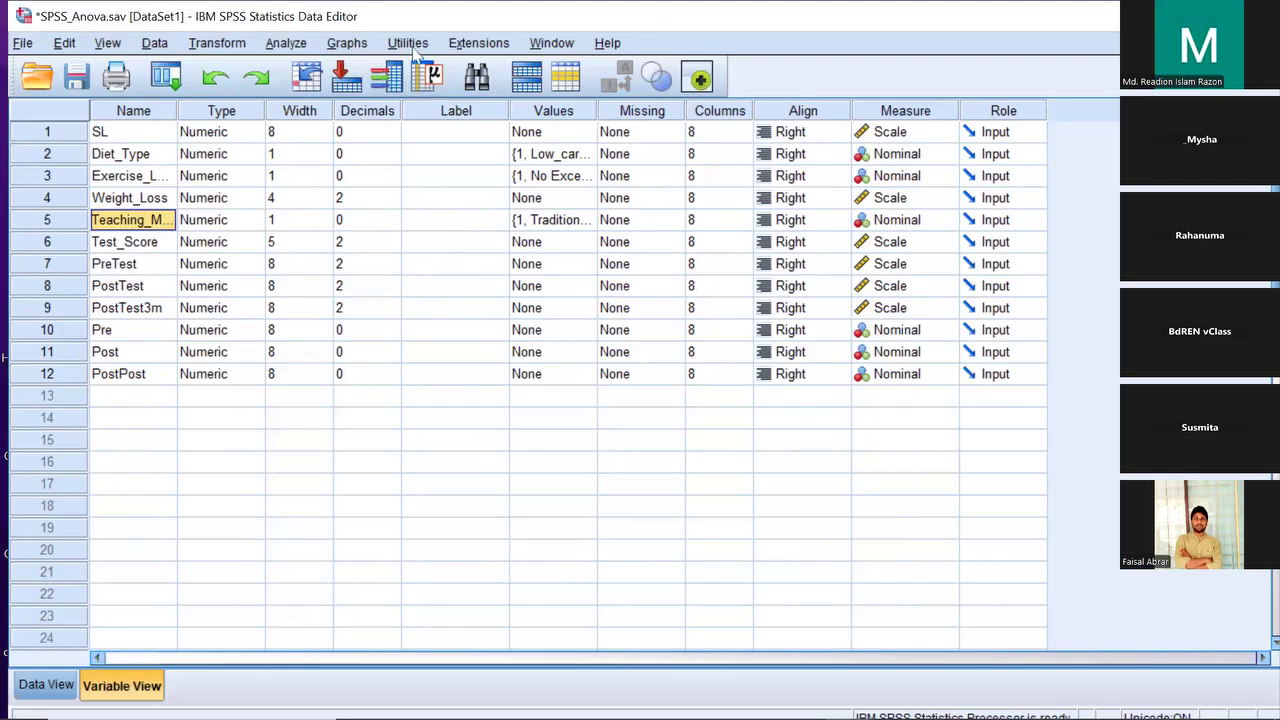
Open the Independent Samples nonparametric test and reset all its Fields assignments
{"action": "left_click", "coordinate": [289, 49]}
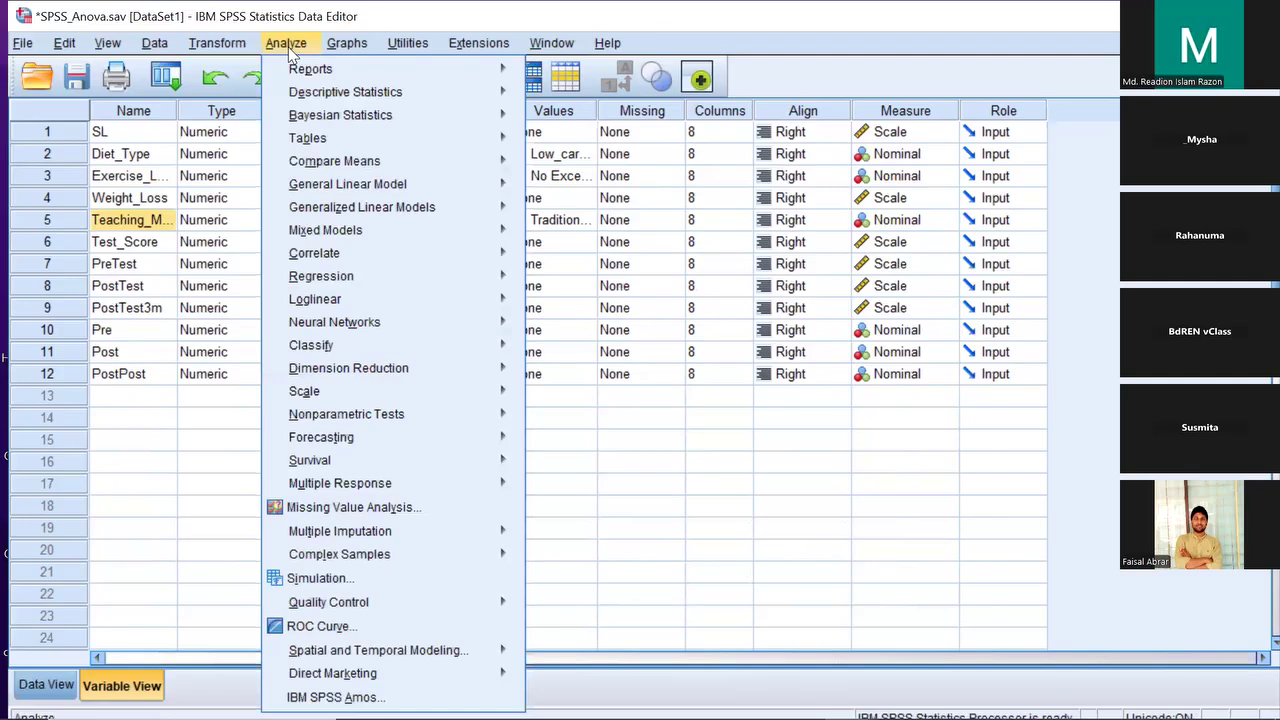
{"action": "mouse_move", "coordinate": [458, 428]}
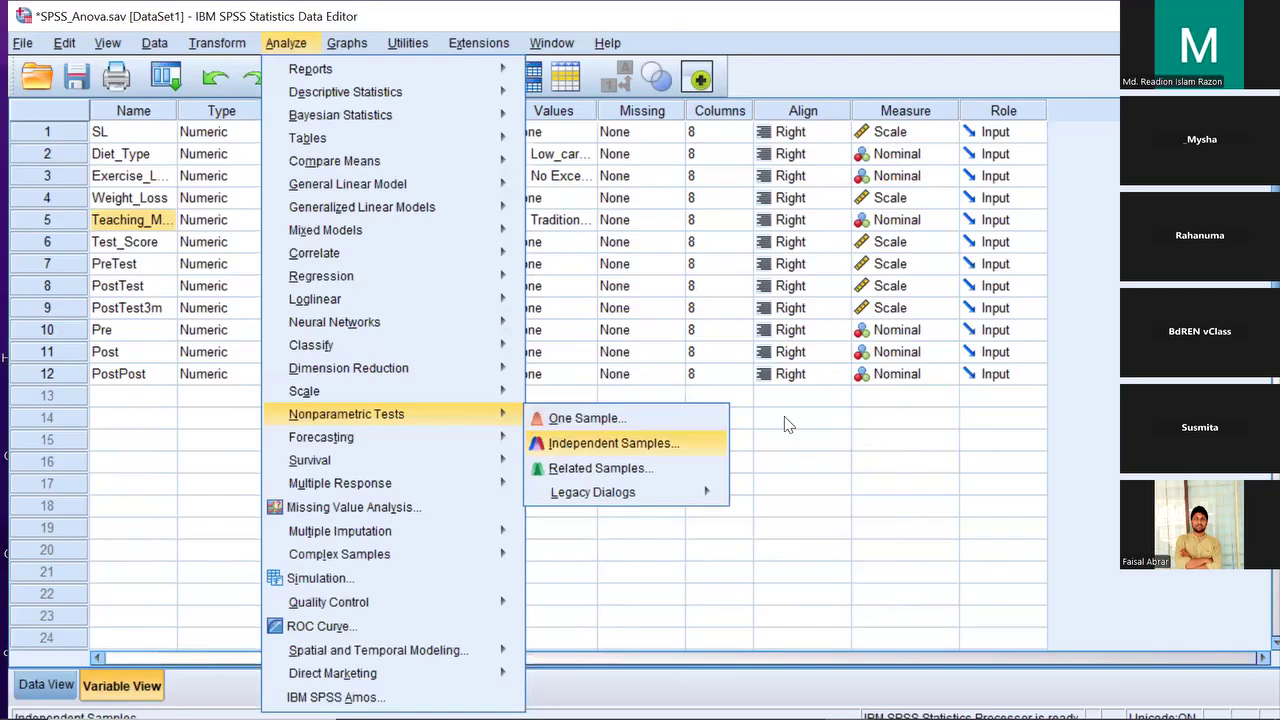
{"action": "left_click", "coordinate": [570, 450]}
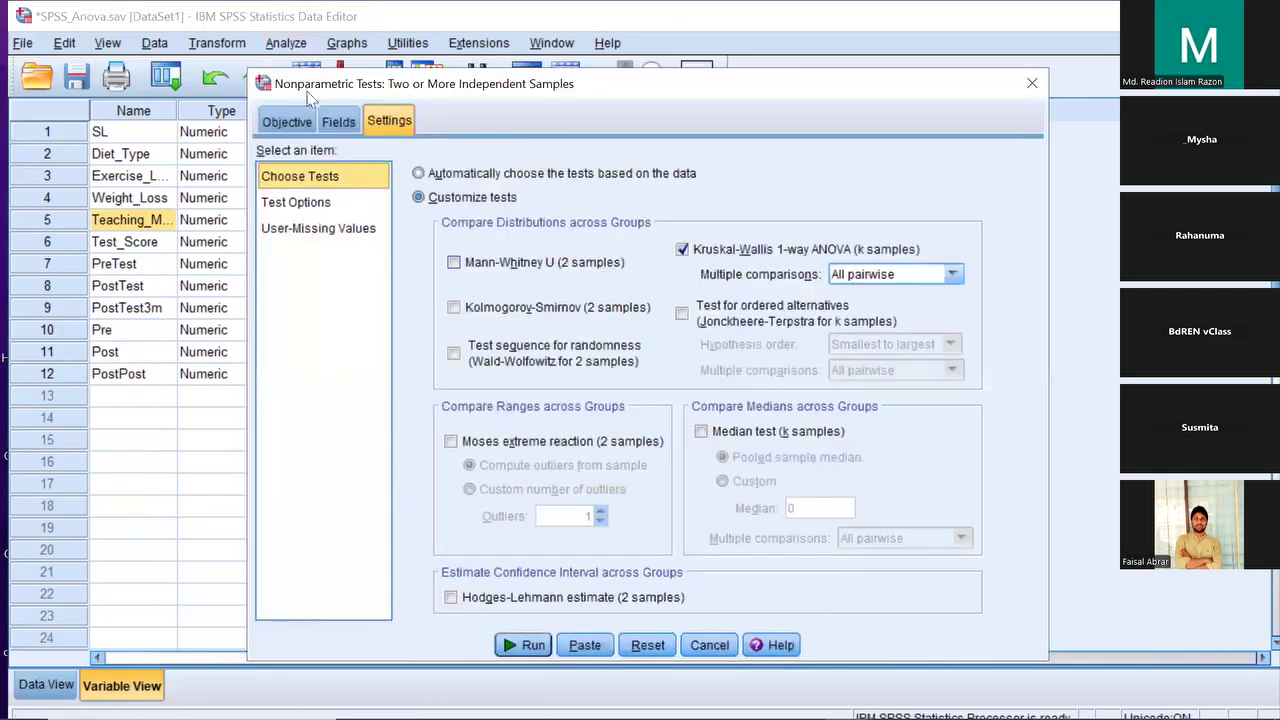
{"action": "left_click", "coordinate": [339, 121]}
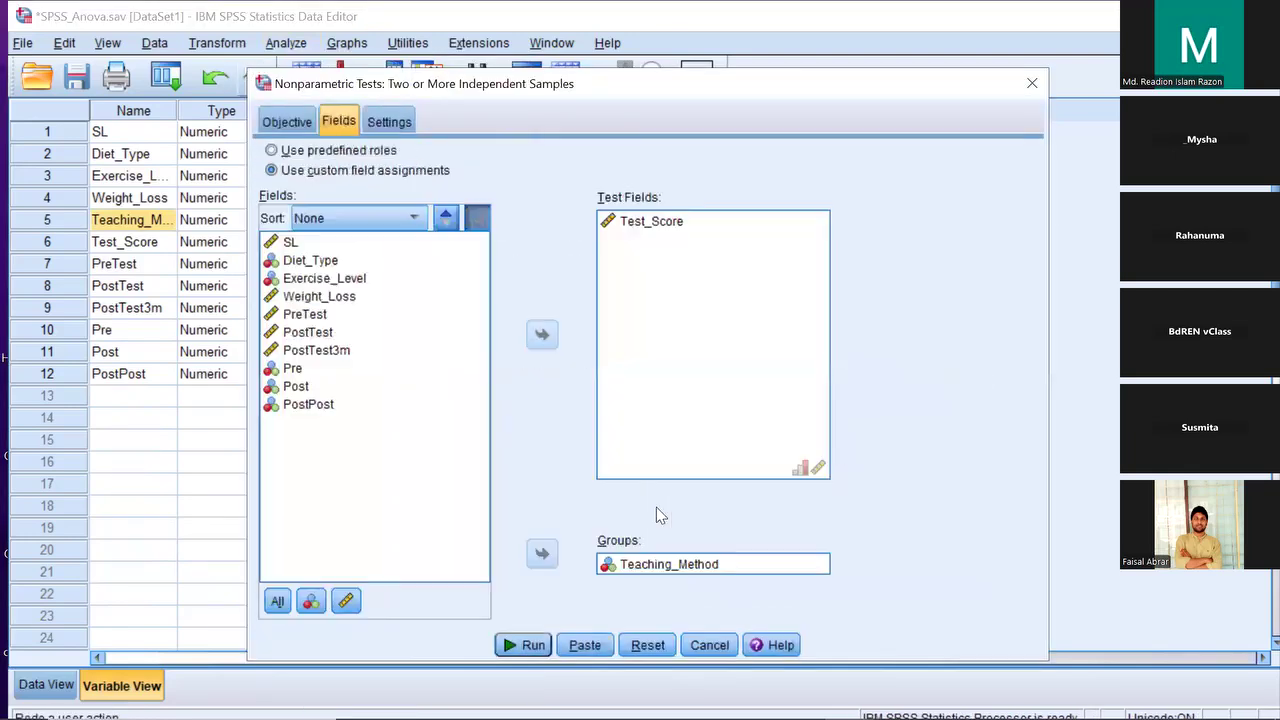
{"action": "left_click", "coordinate": [645, 645]}
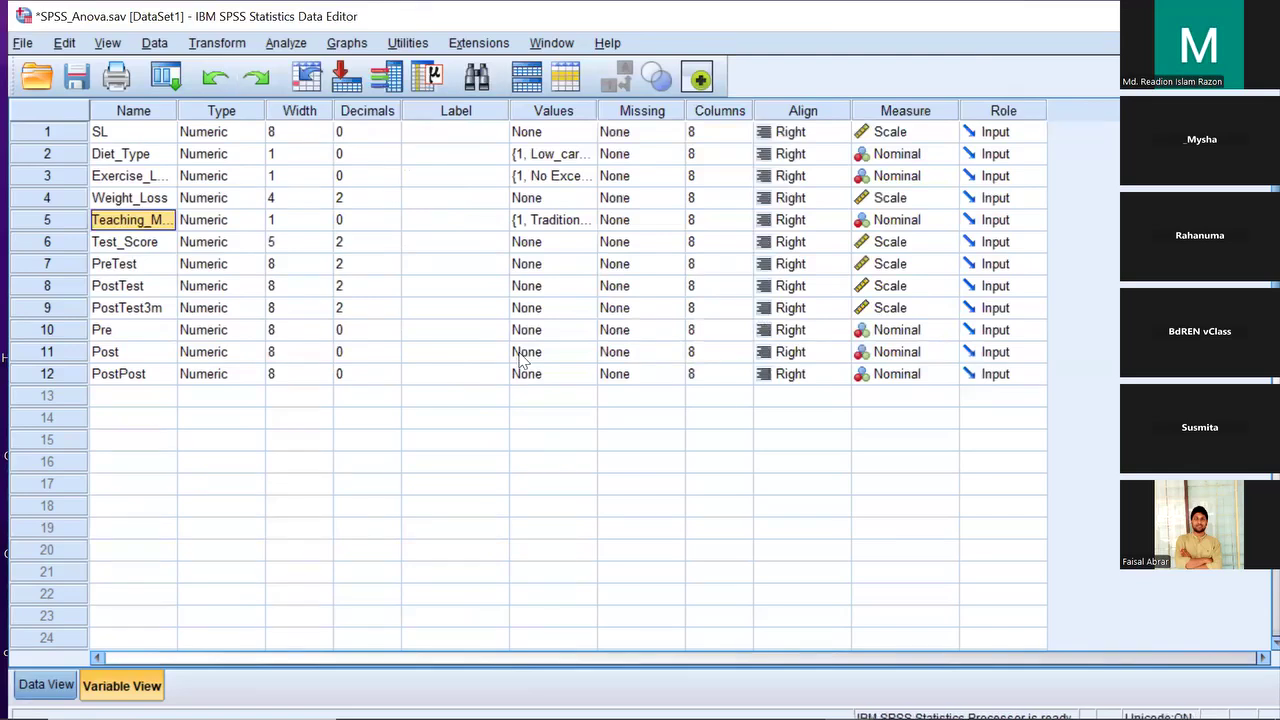
Return to Data View and bring up the Analyze > Nonparametric Tests submenu
{"action": "key", "text": "ctrl+t"}
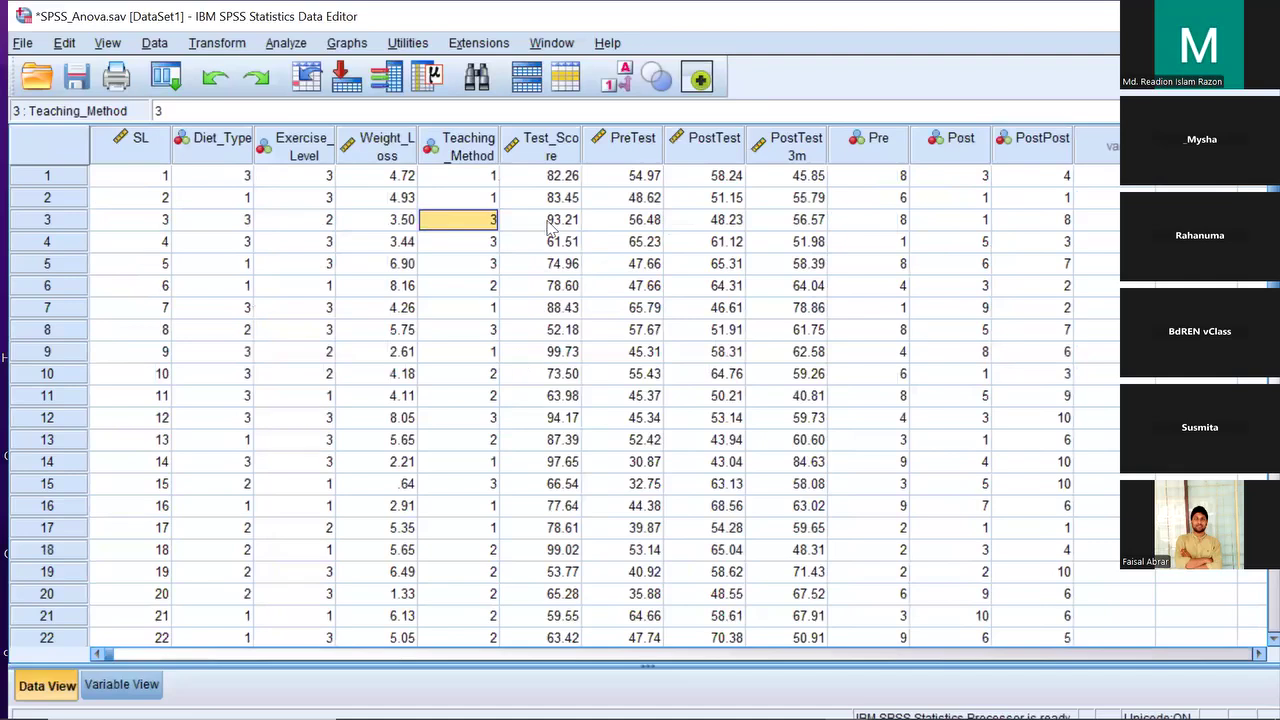
{"action": "left_click", "coordinate": [284, 43]}
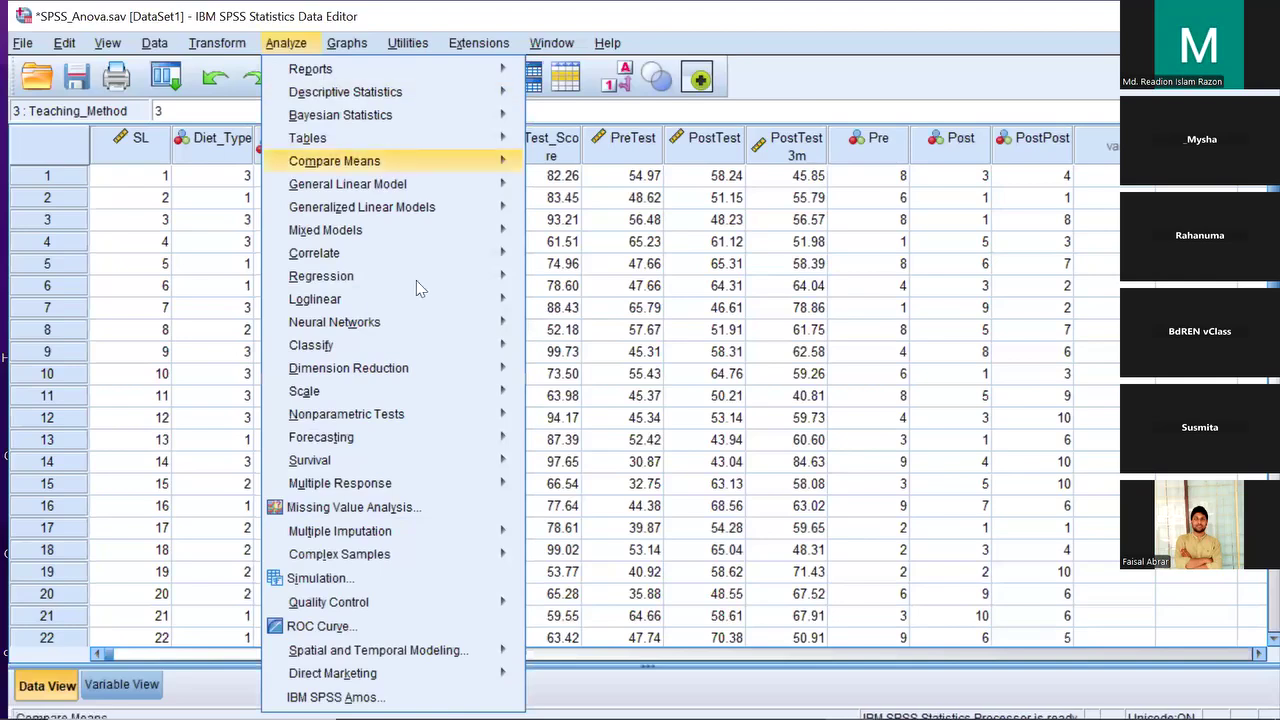
{"action": "mouse_move", "coordinate": [444, 407]}
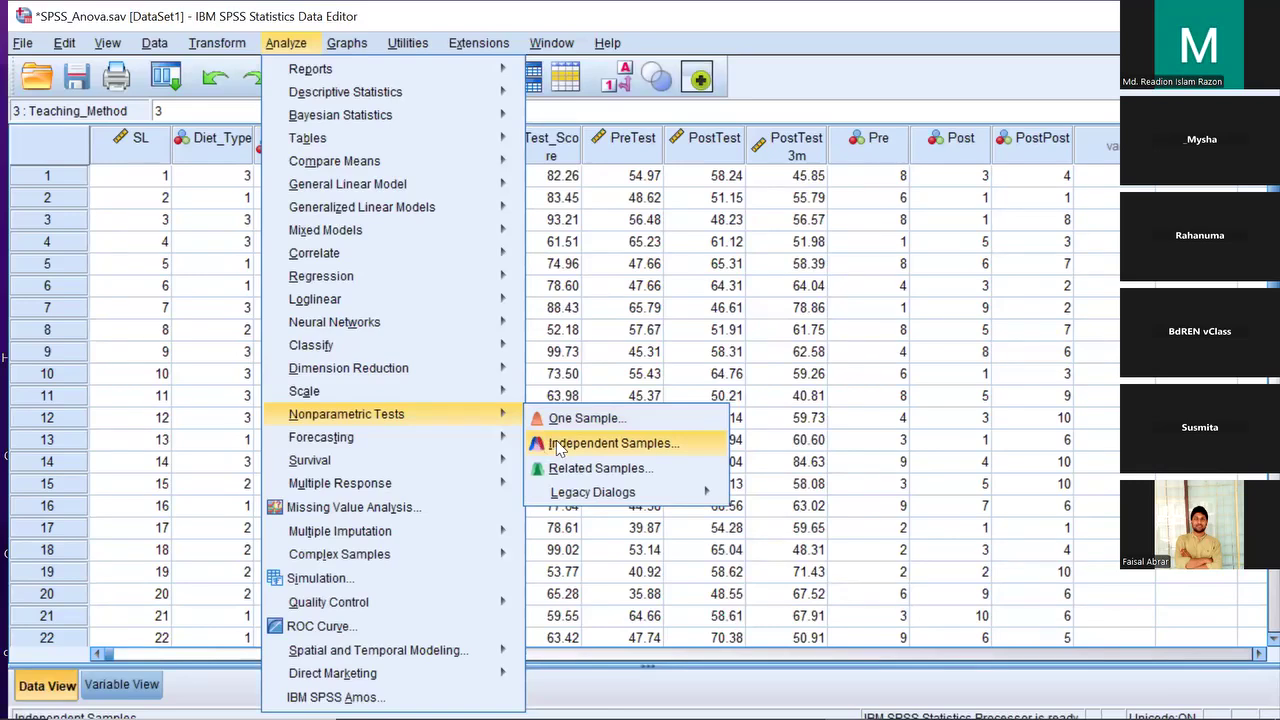
In Independent Samples, make Test_Score the test field and Teaching_Method the grouping variable
{"action": "left_click", "coordinate": [645, 443]}
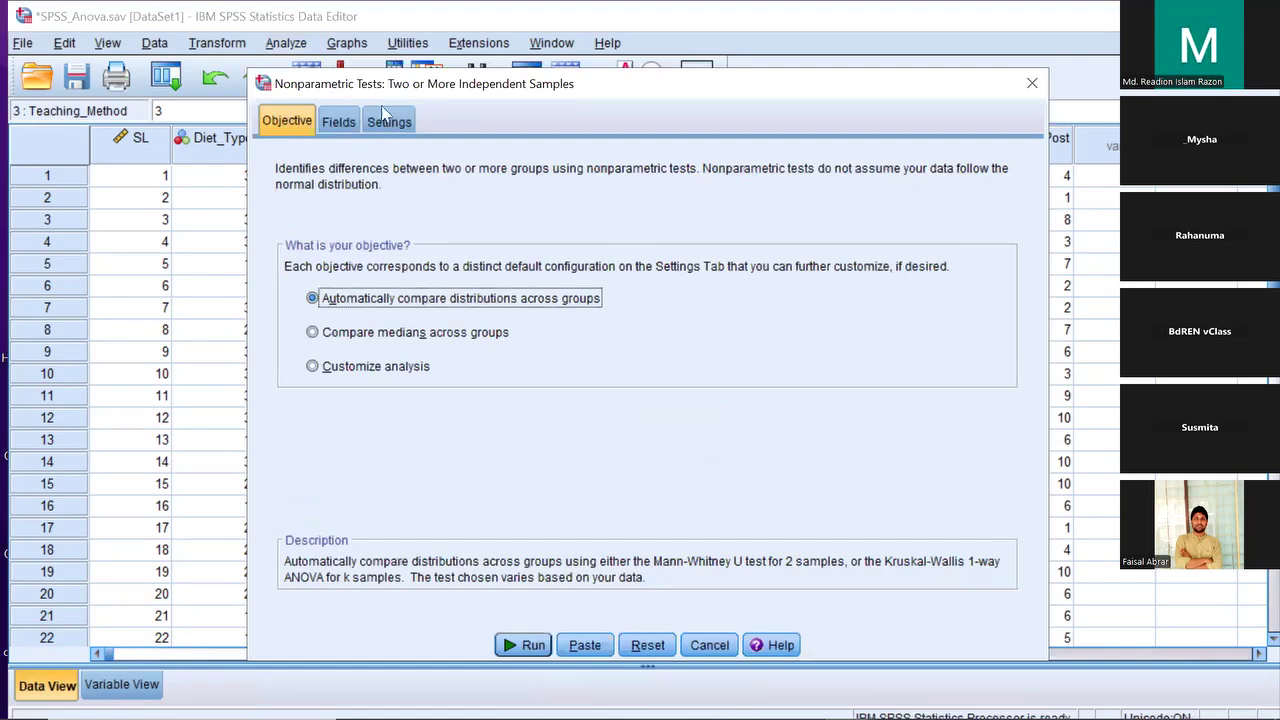
{"action": "left_click", "coordinate": [338, 124]}
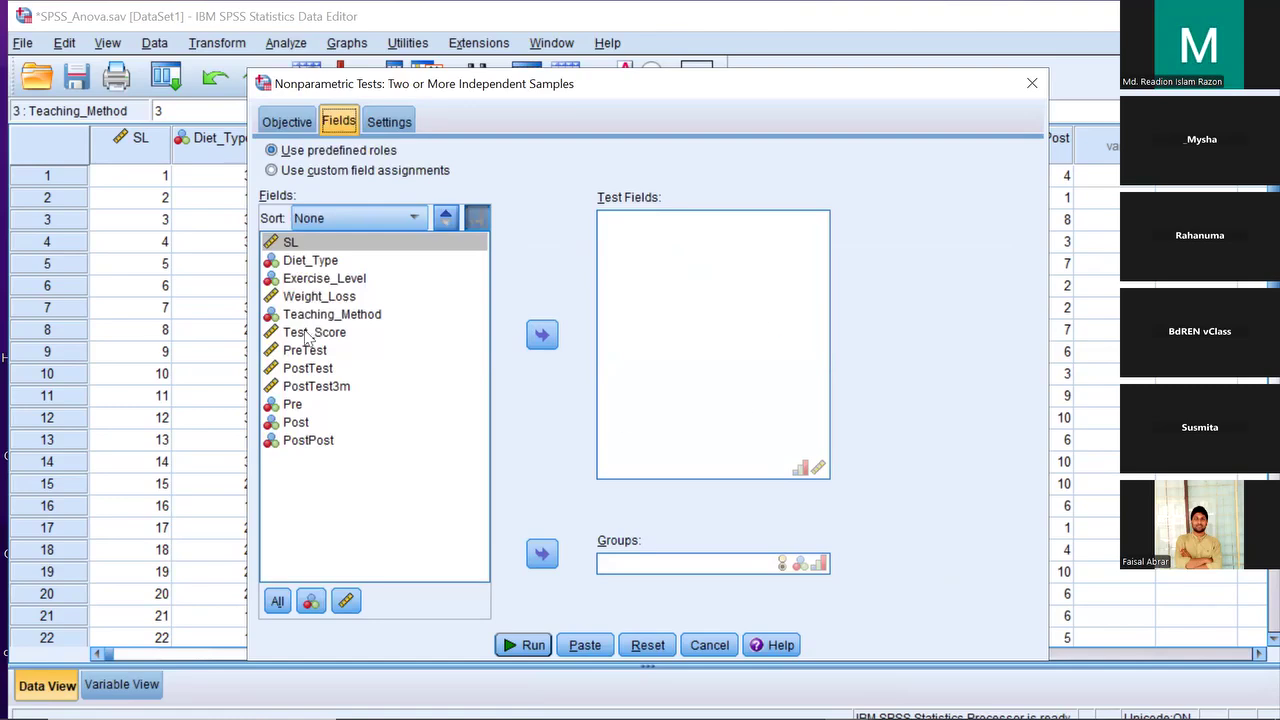
{"action": "left_click_drag", "start_coordinate": [303, 332], "coordinate": [662, 300]}
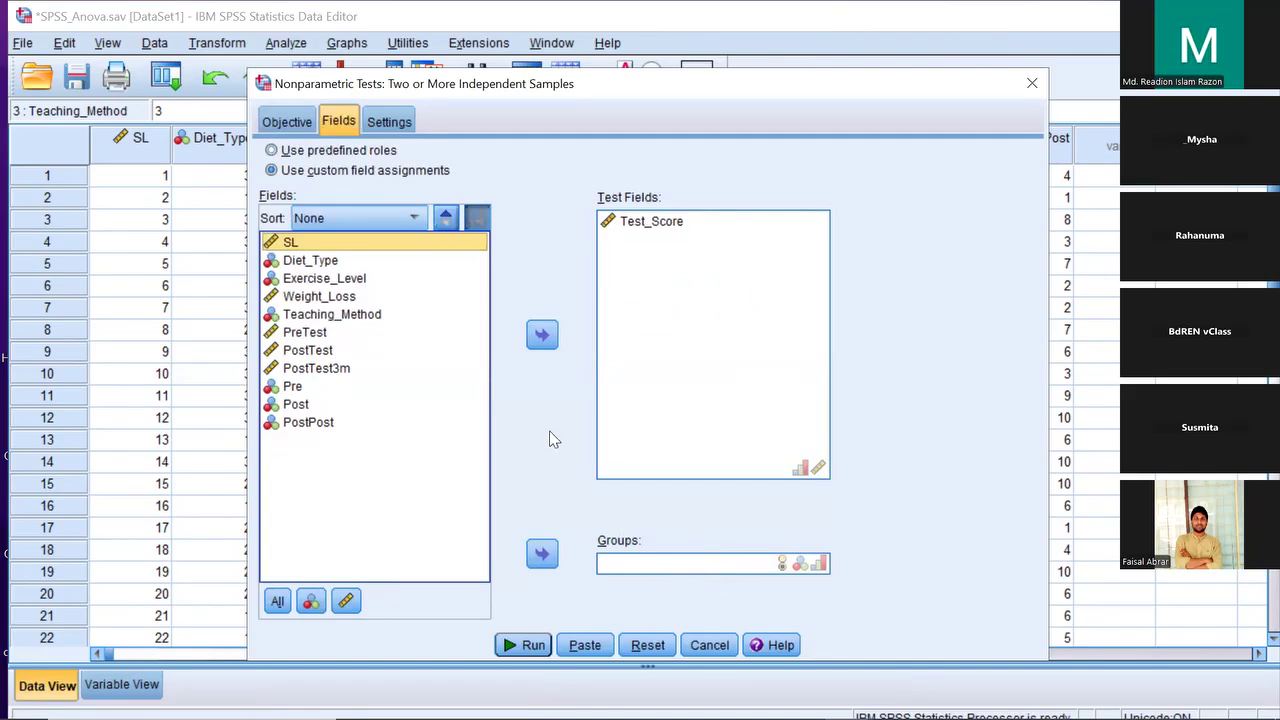
{"action": "left_click_drag", "start_coordinate": [355, 318], "coordinate": [667, 569]}
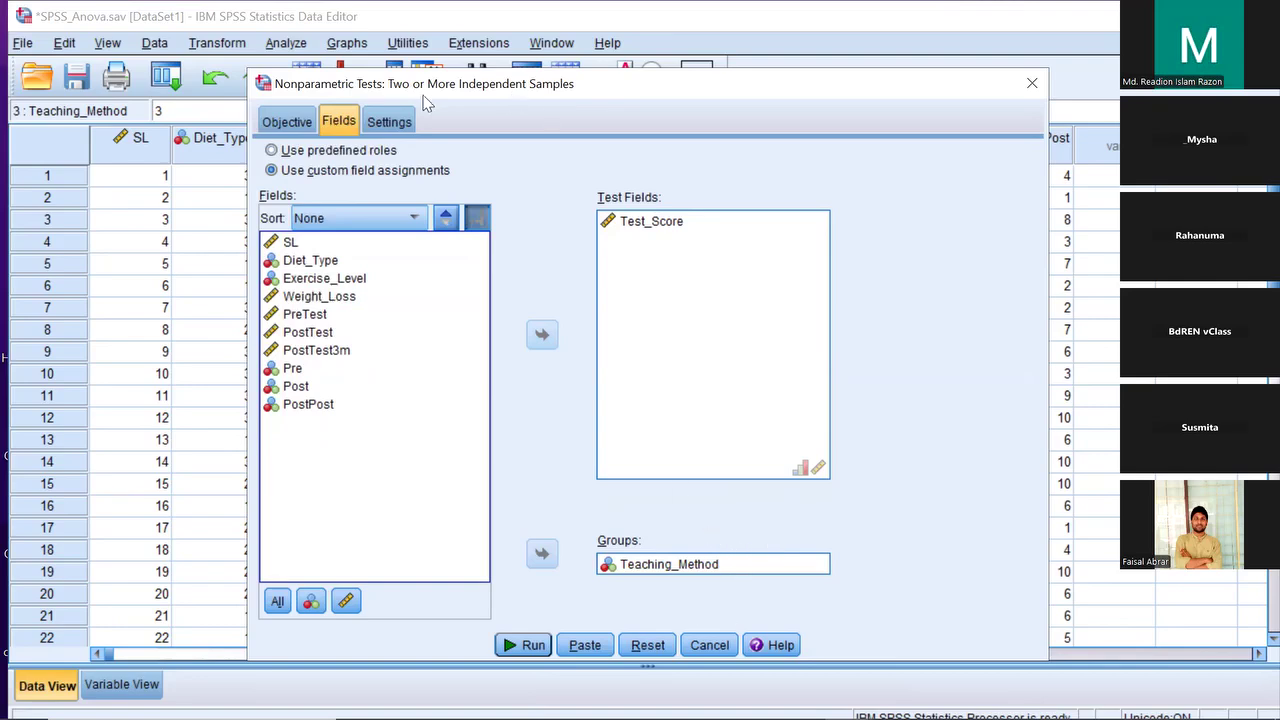
{"action": "left_click", "coordinate": [399, 124]}
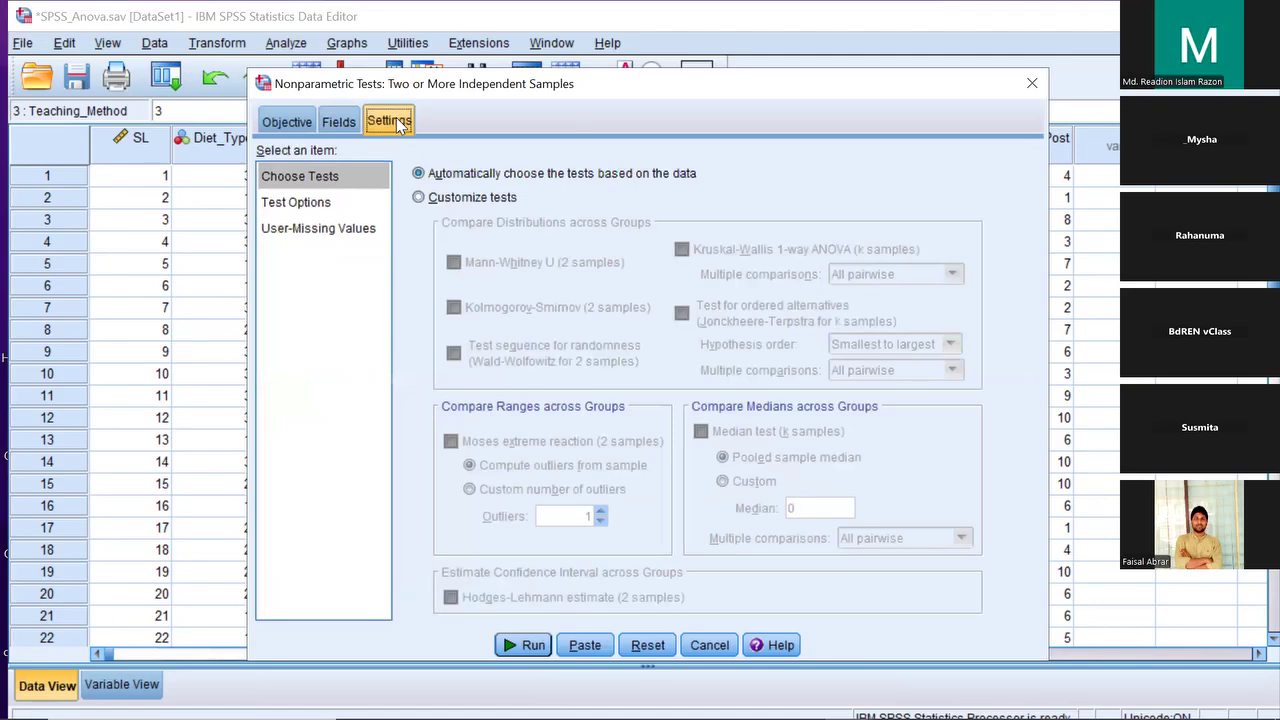
Customize tests to Kruskal-Wallis 1-way ANOVA with All pairwise comparisons, checking Test Options
{"action": "left_click", "coordinate": [418, 198]}
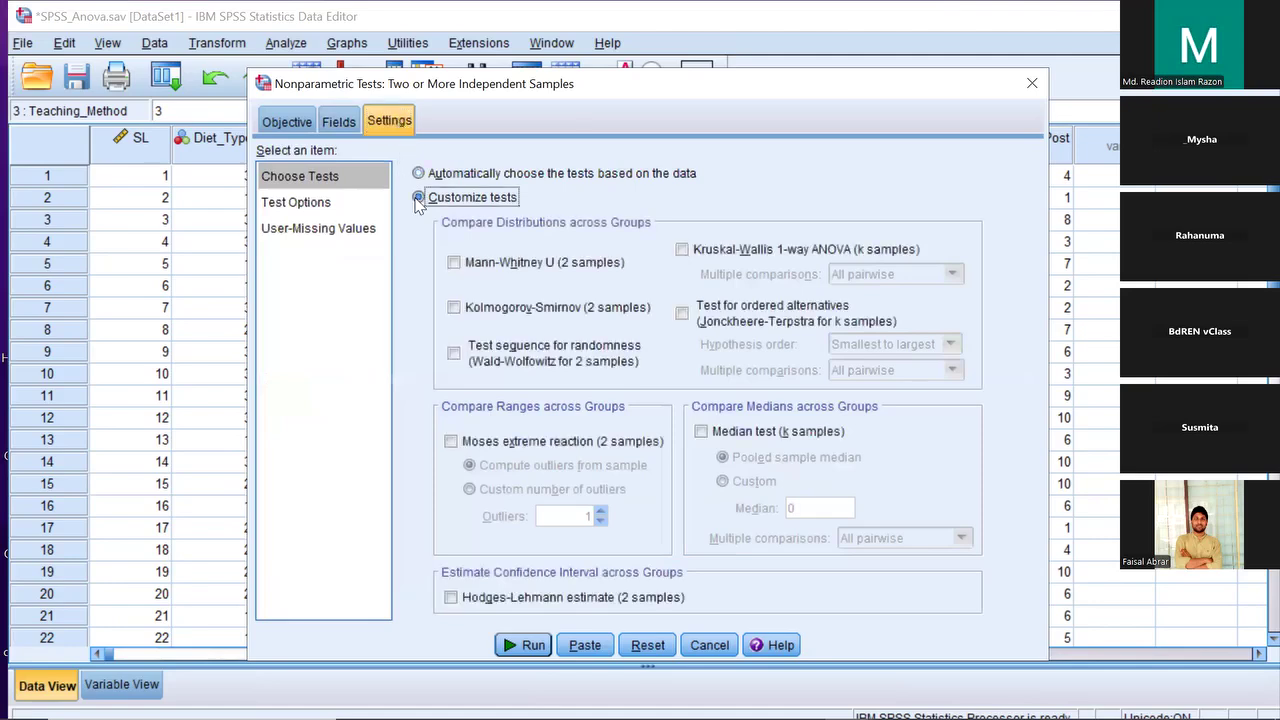
{"action": "left_click", "coordinate": [681, 249]}
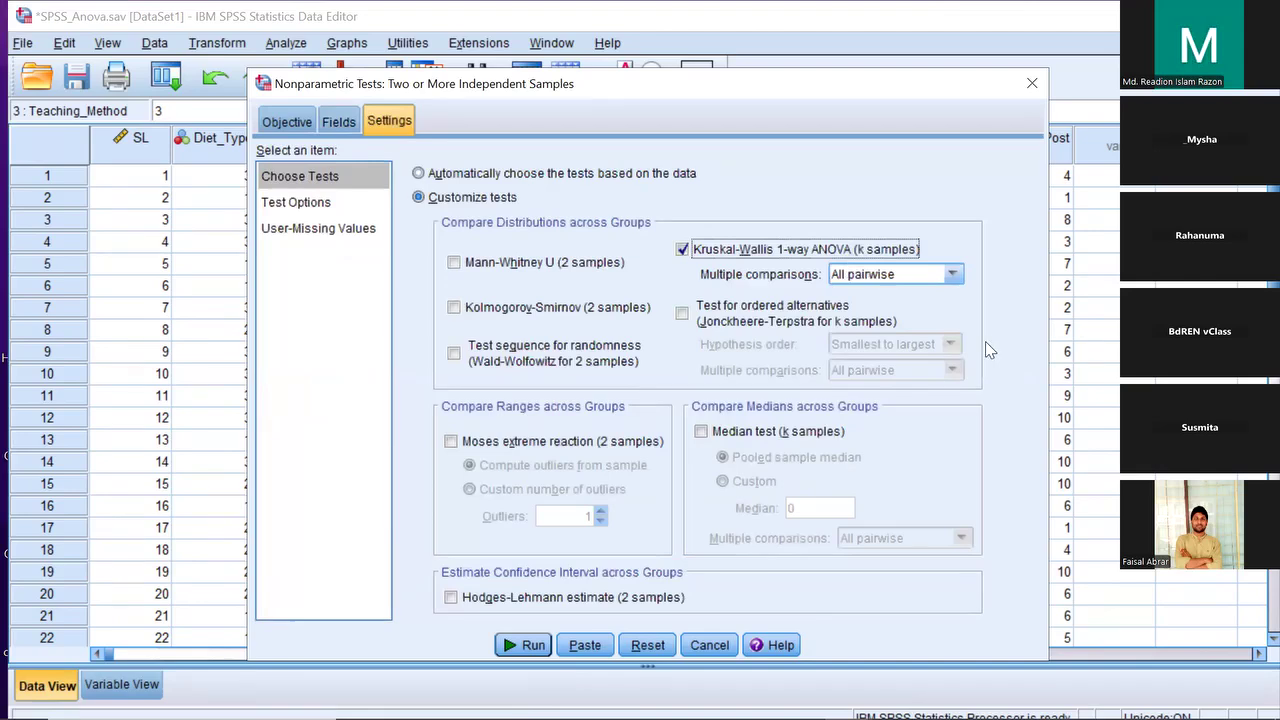
{"action": "left_click", "coordinate": [958, 280]}
{"action": "left_click", "coordinate": [958, 283]}
{"action": "left_click", "coordinate": [303, 204]}
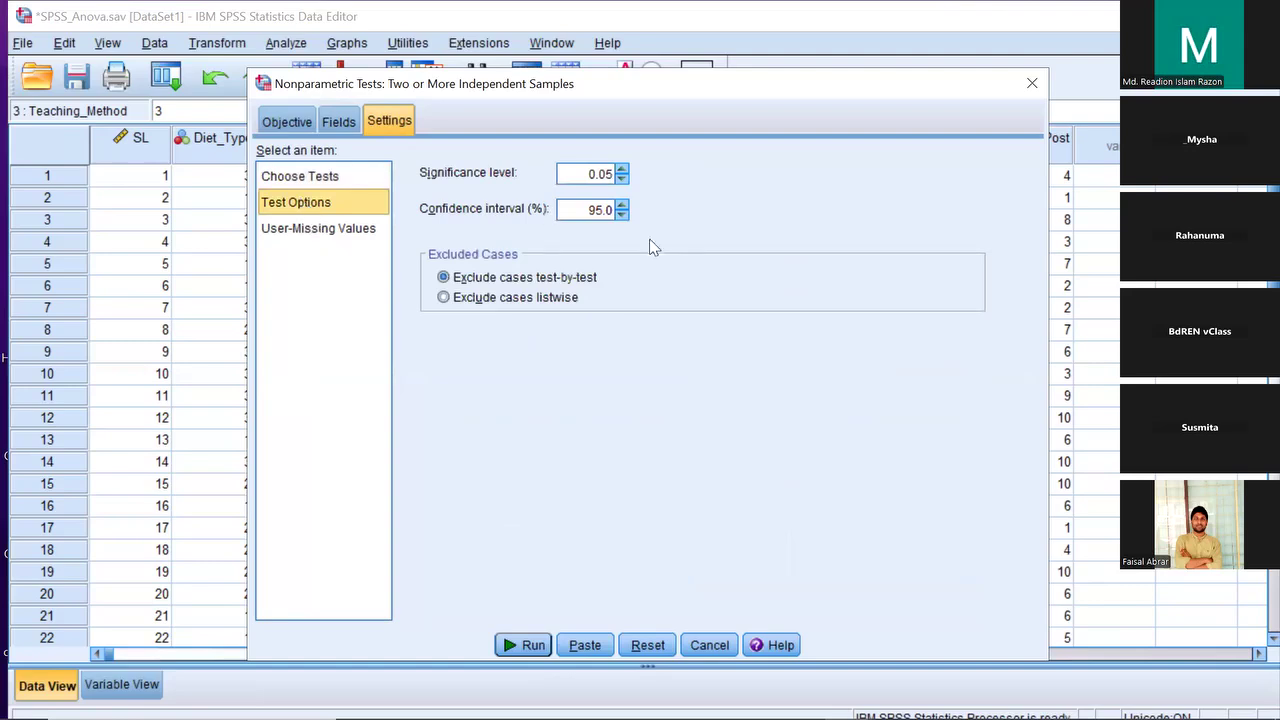
{"action": "left_click", "coordinate": [341, 177]}
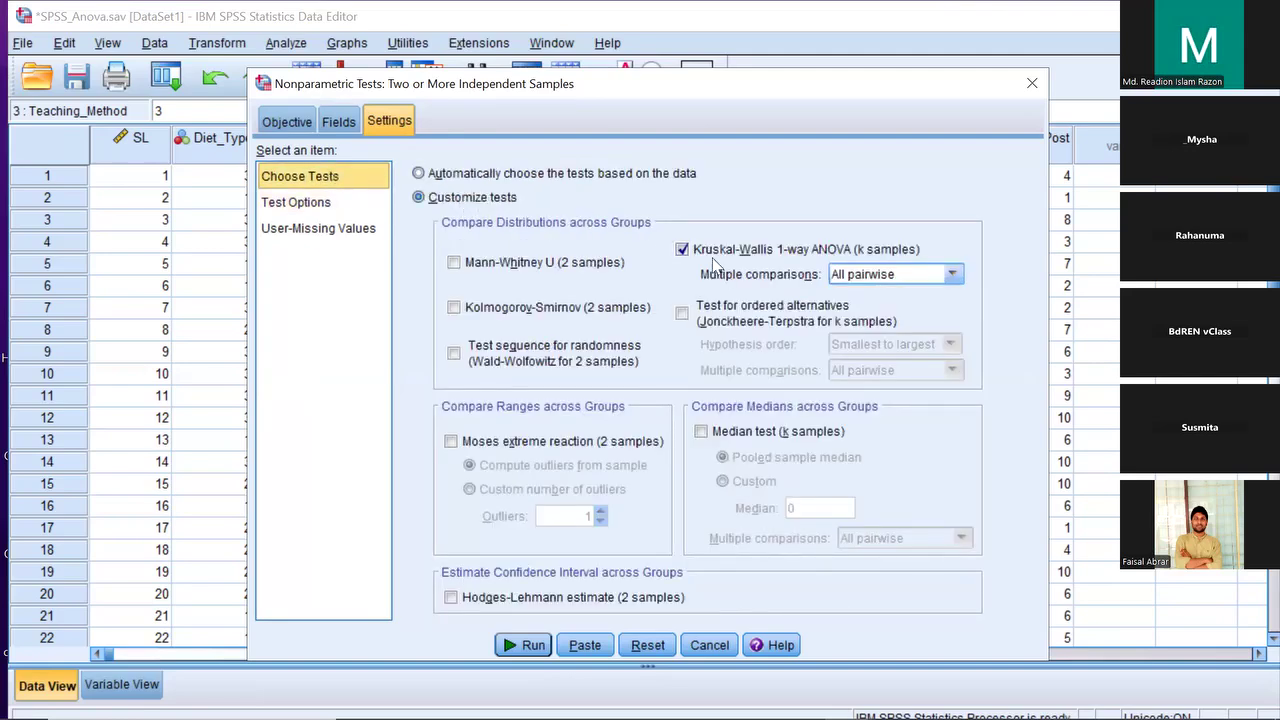
Run the Kruskal-Wallis test and open its Hypothesis Test Summary (Sig. .526, null retained)
{"action": "left_click", "coordinate": [541, 651]}
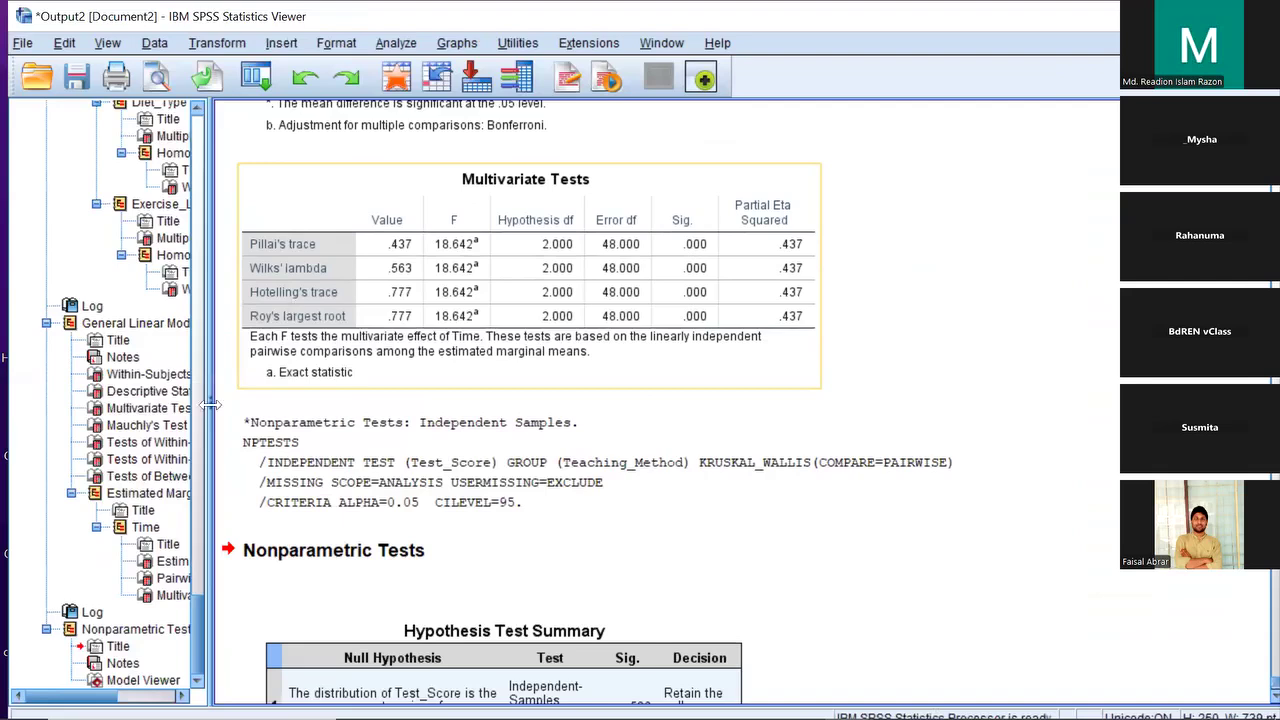
{"action": "scroll", "coordinate": [480, 410], "scroll_direction": "down", "scroll_amount": 3}
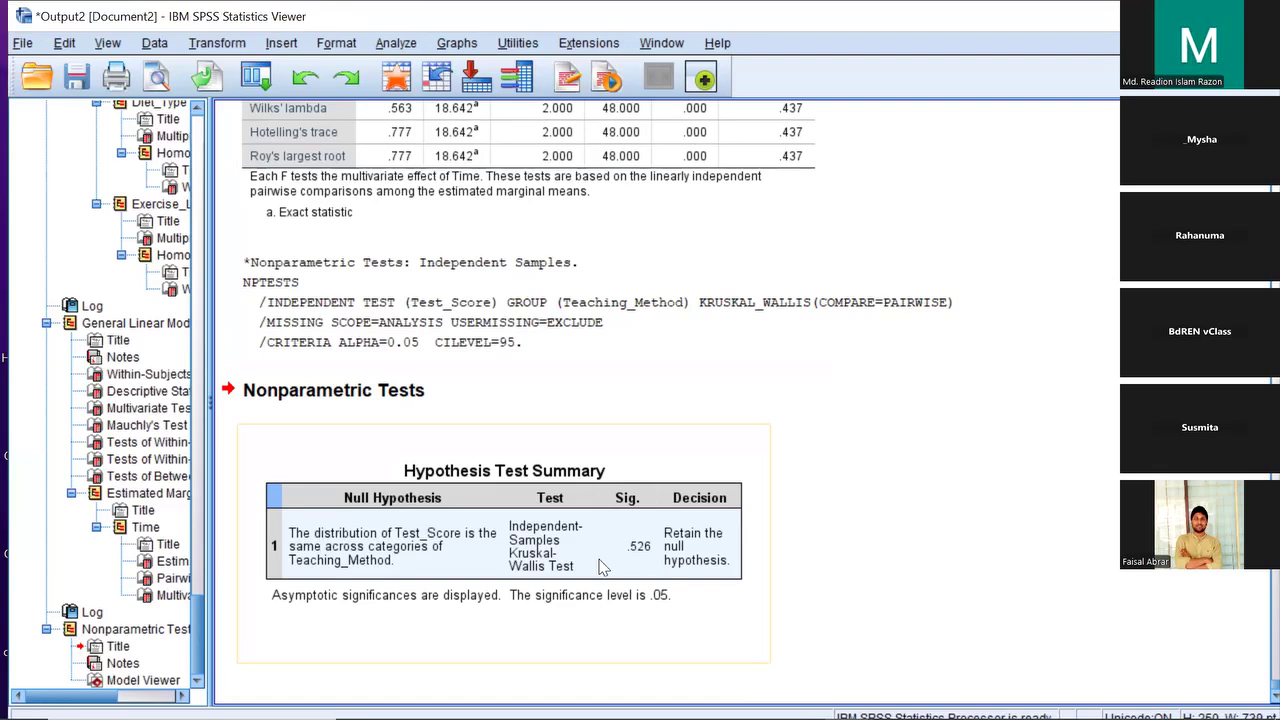
{"action": "left_click", "coordinate": [668, 457]}
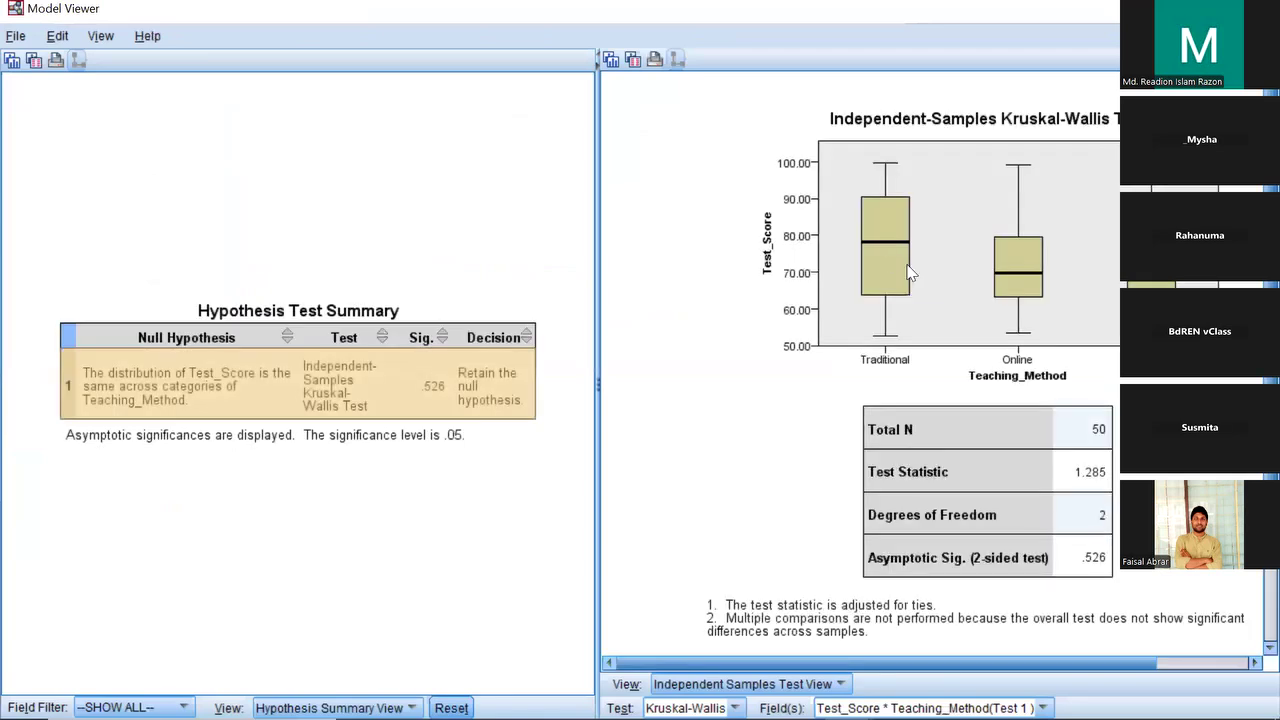
Review the Kruskal-Wallis box plot and test statistics table, then close the Model Viewer
{"action": "scroll", "coordinate": [1080, 402], "scroll_direction": "down", "scroll_amount": 1}
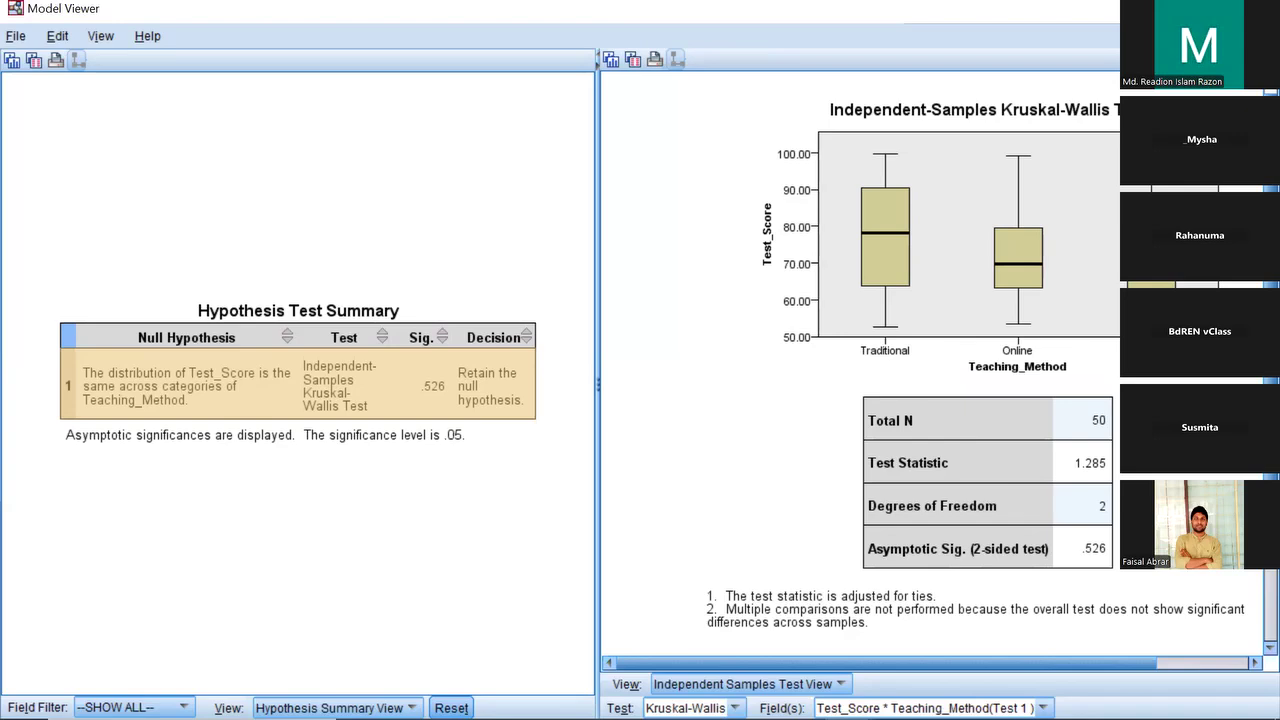
{"action": "left_click", "coordinate": [1258, 9]}
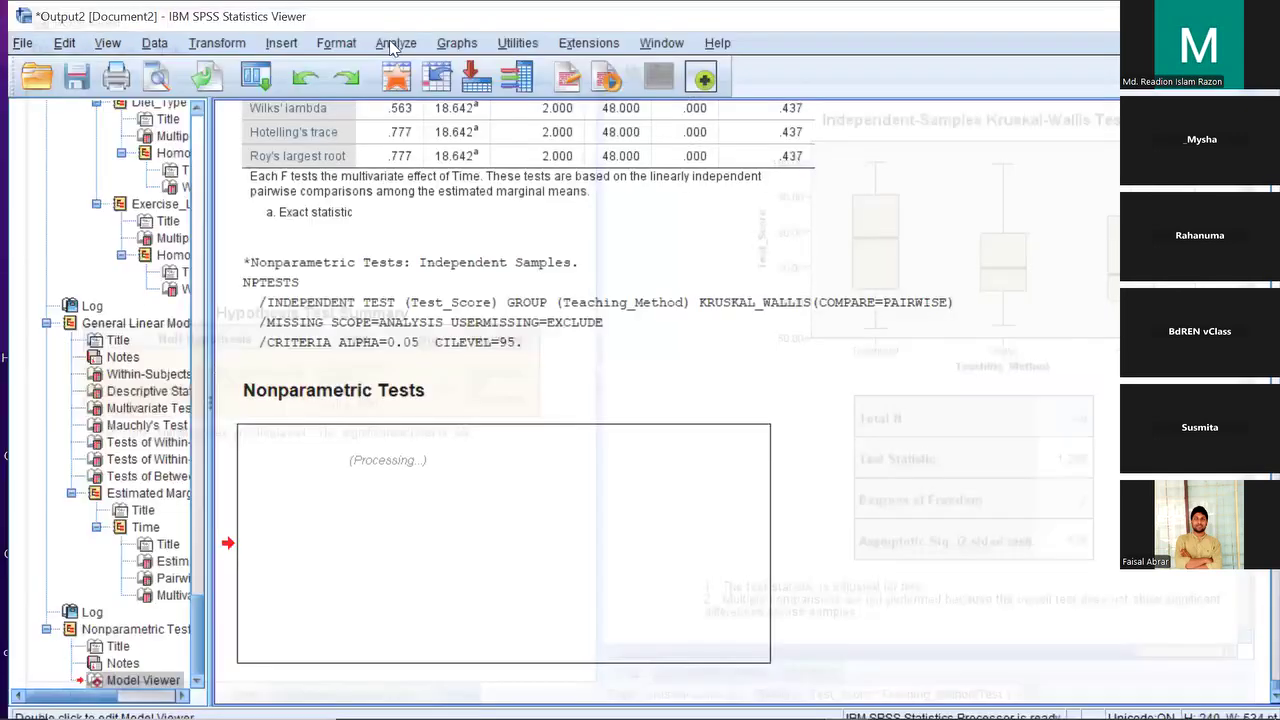
{"action": "left_click", "coordinate": [393, 45]}
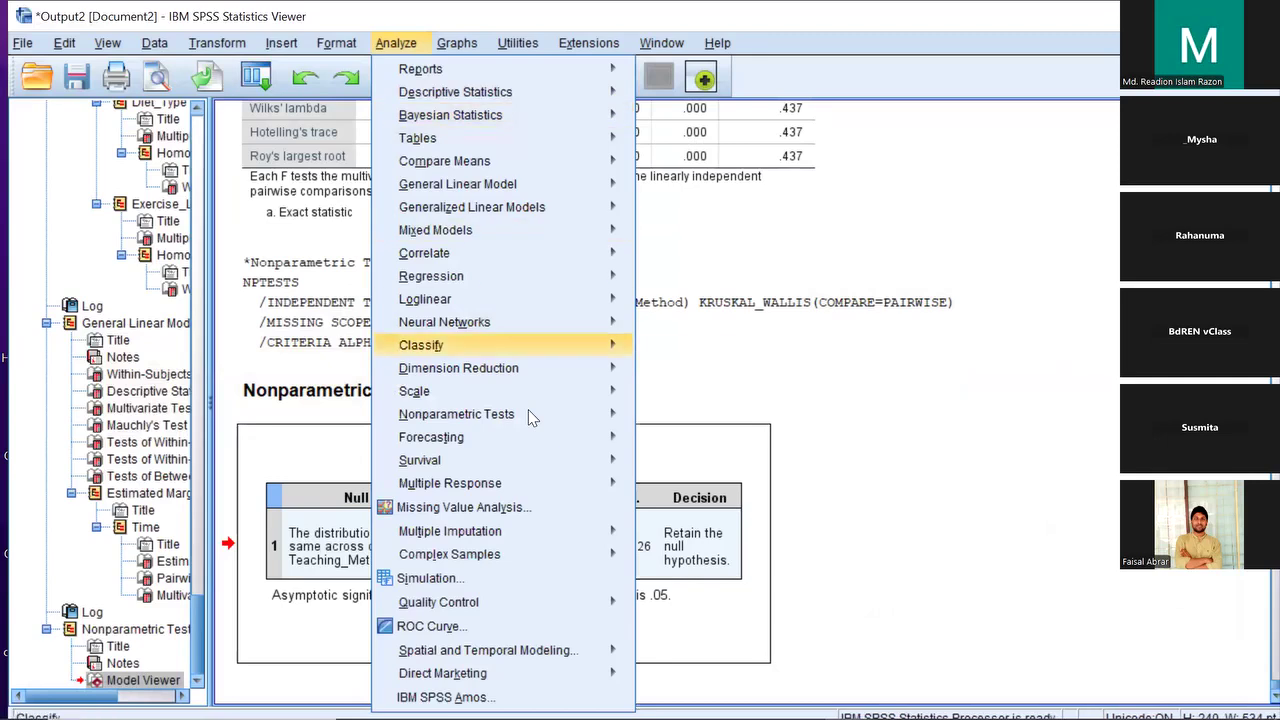
Rerun the independent-samples Kruskal-Wallis test of Test_Score by Teaching_Method with customized tests
{"action": "mouse_move", "coordinate": [586, 416]}
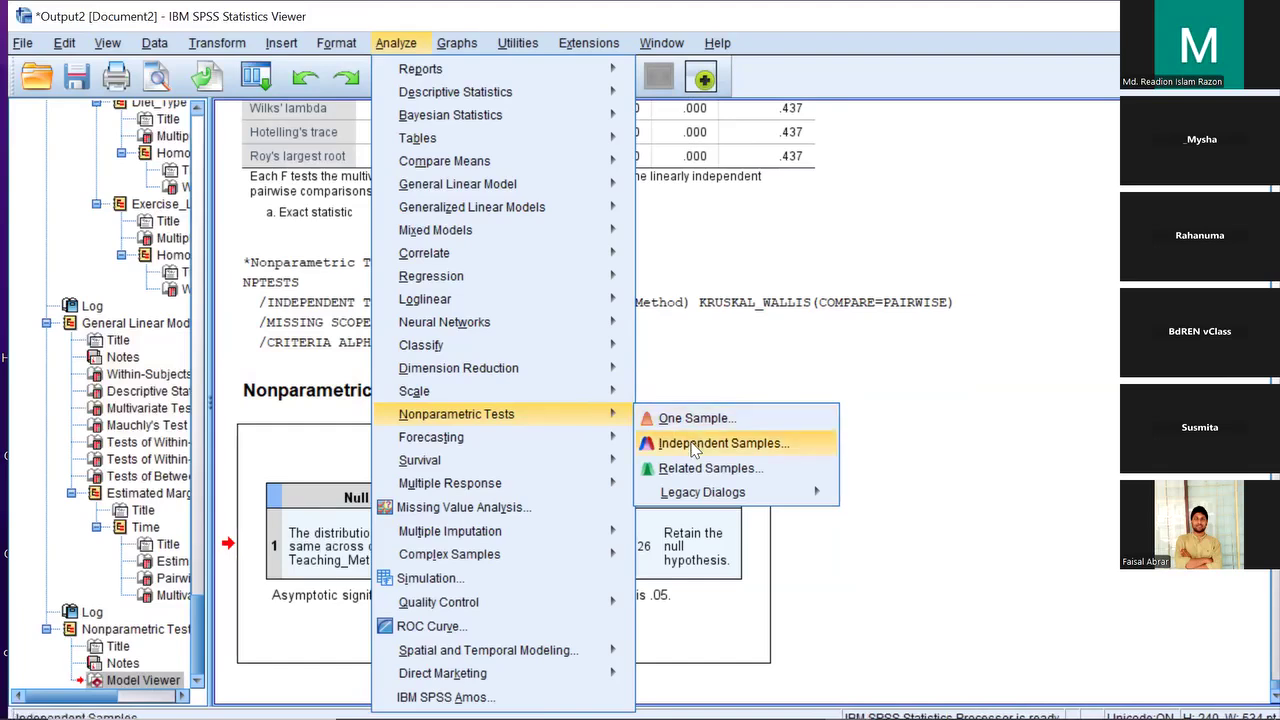
{"action": "left_click", "coordinate": [694, 445]}
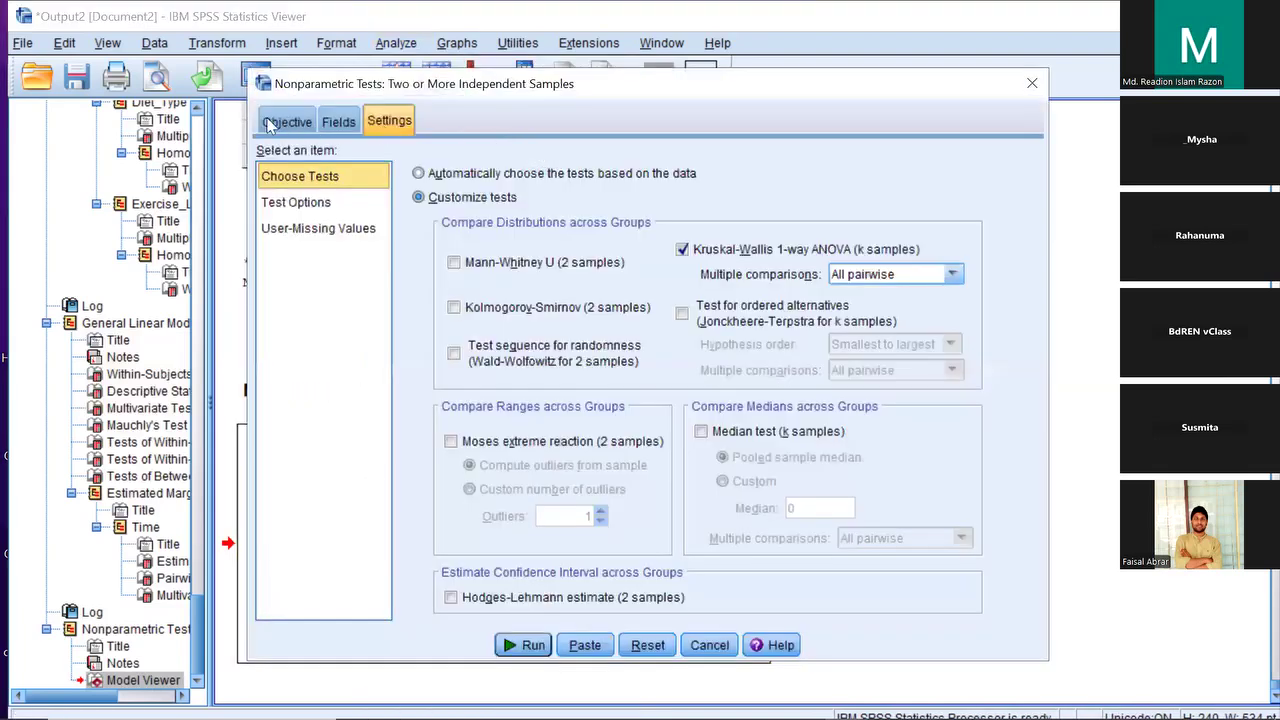
{"action": "left_click", "coordinate": [268, 124]}
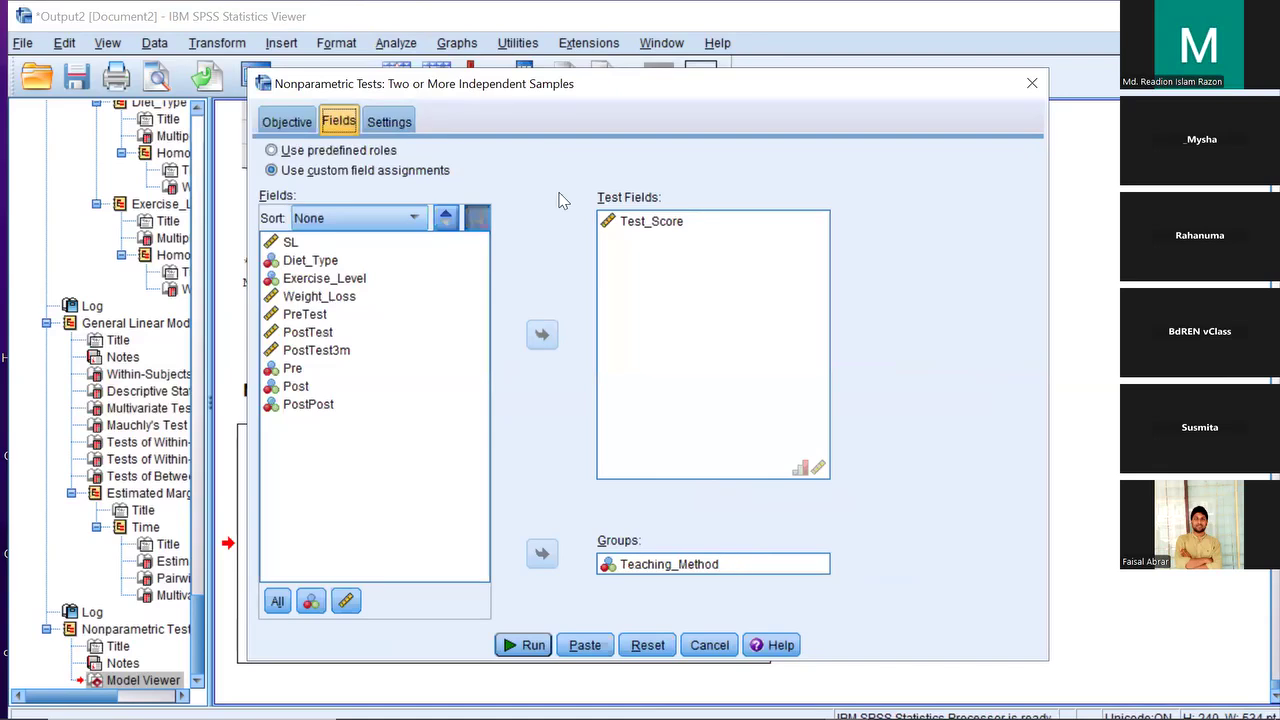
{"action": "left_click", "coordinate": [412, 122]}
{"action": "left_click", "coordinate": [478, 176]}
{"action": "left_click", "coordinate": [489, 193]}
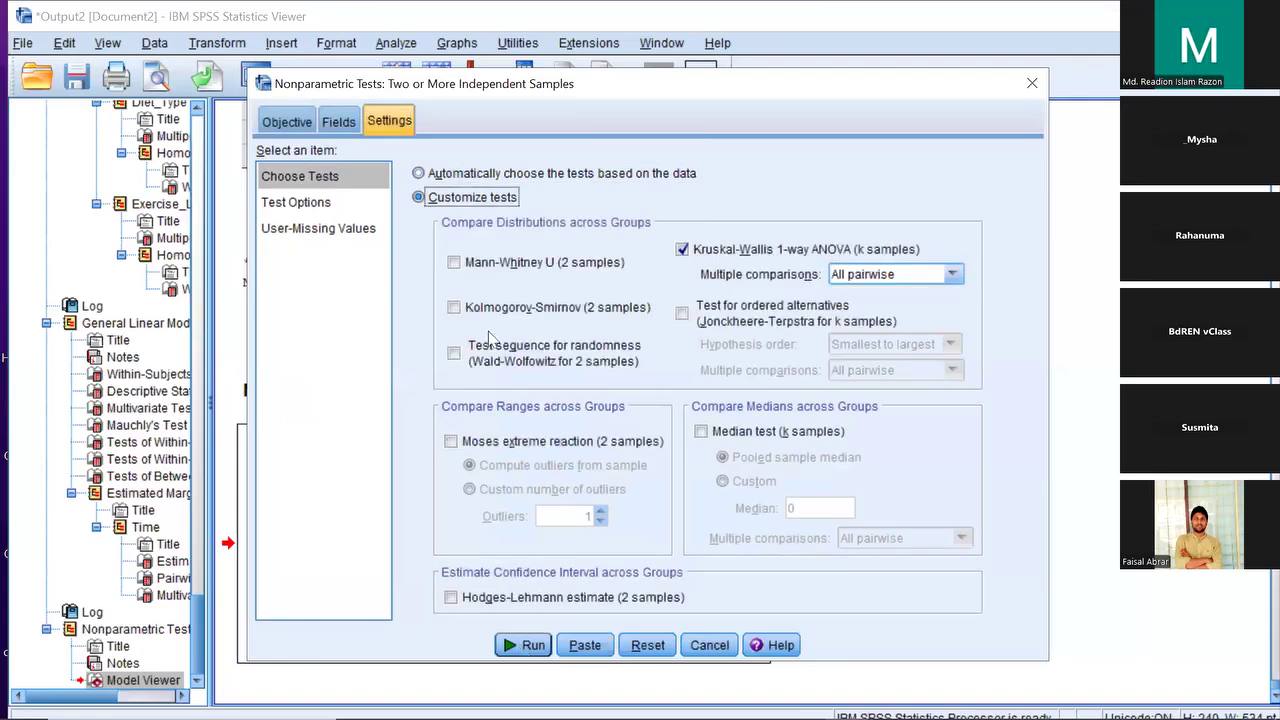
{"action": "key", "text": "Return"}
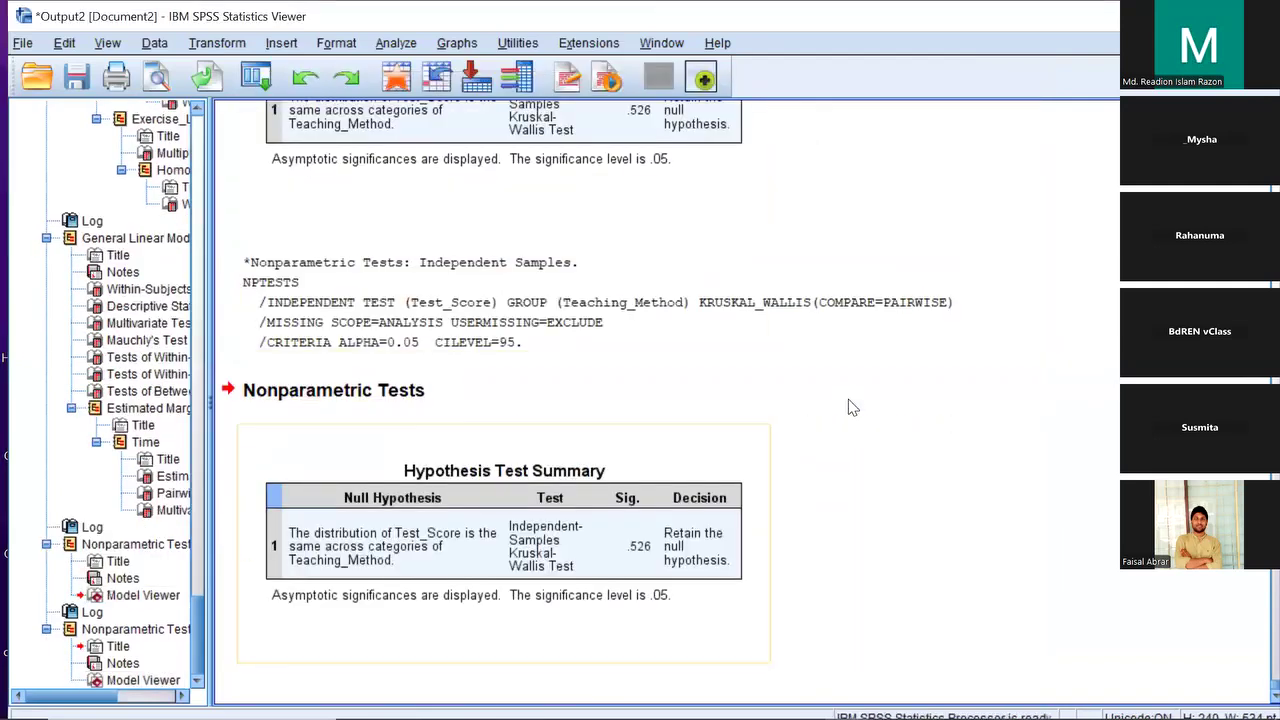
{"action": "left_click", "coordinate": [848, 401]}
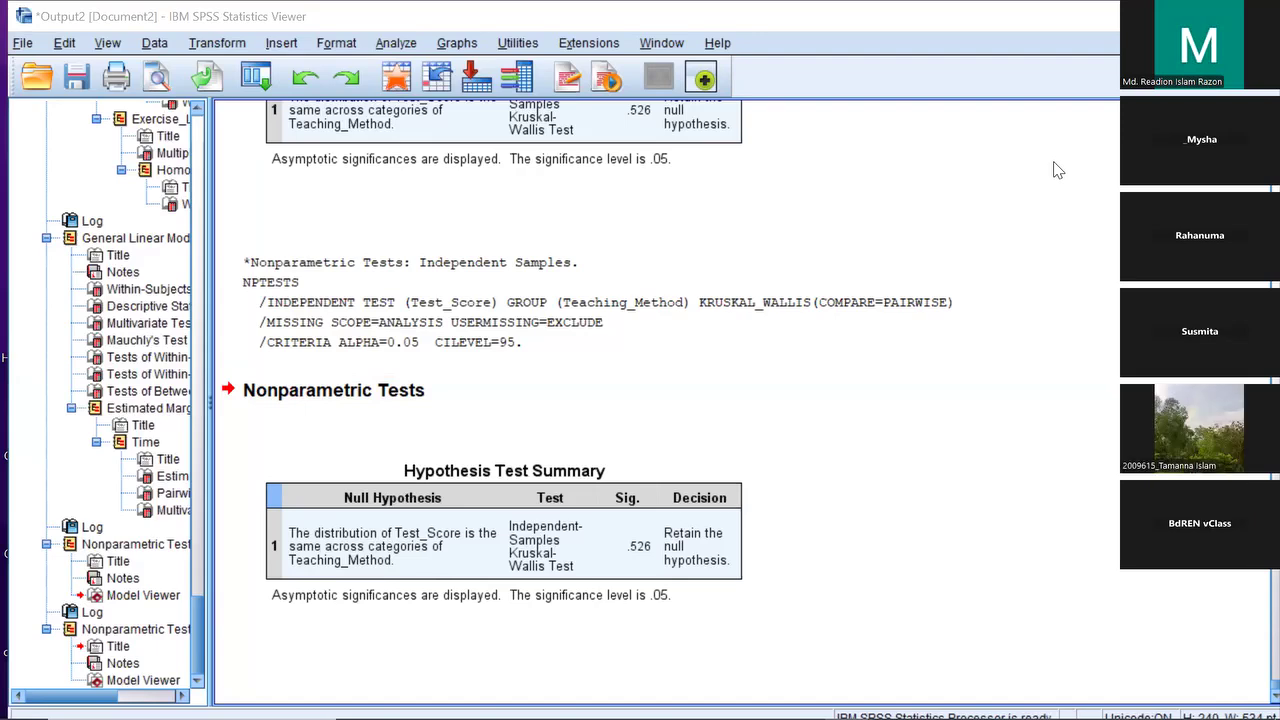
Switch from the Output Viewer back to the SPSS_Anova.sav Data Editor
{"action": "key", "text": "alt+Tab"}
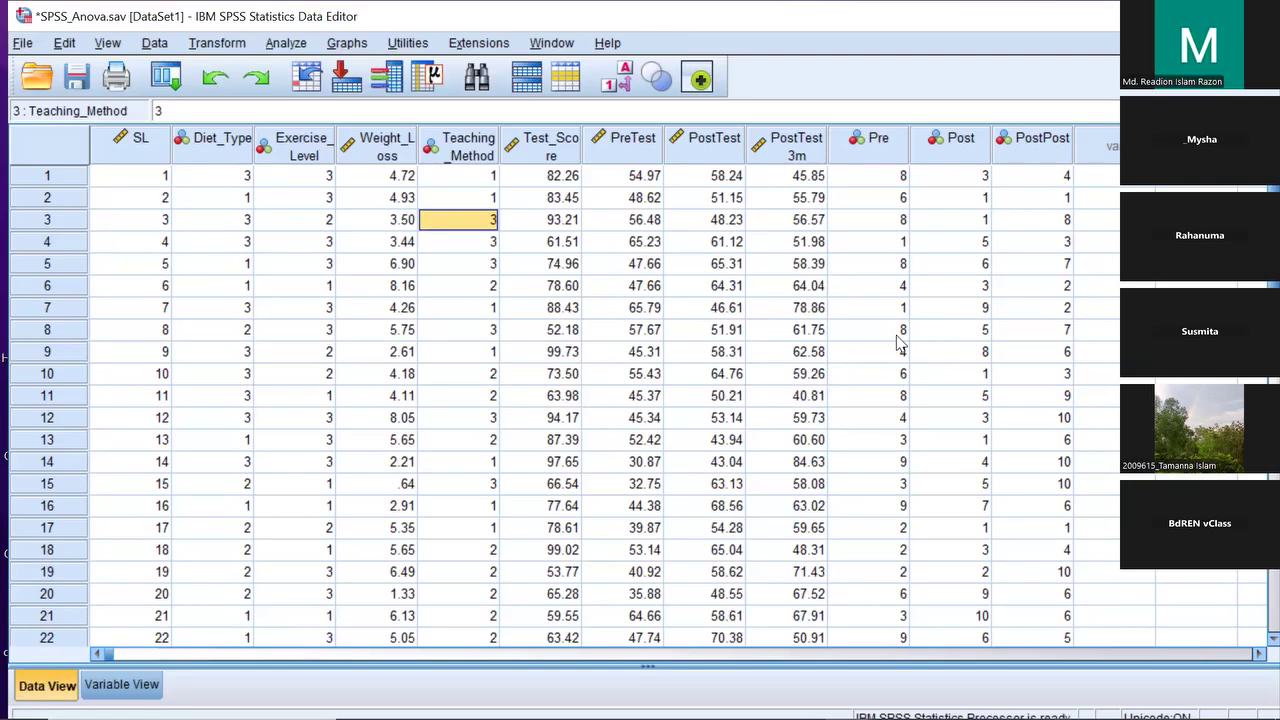
{"action": "left_click", "coordinate": [955, 140]}
{"action": "left_click", "coordinate": [1040, 143]}
{"action": "left_click", "coordinate": [900, 152]}
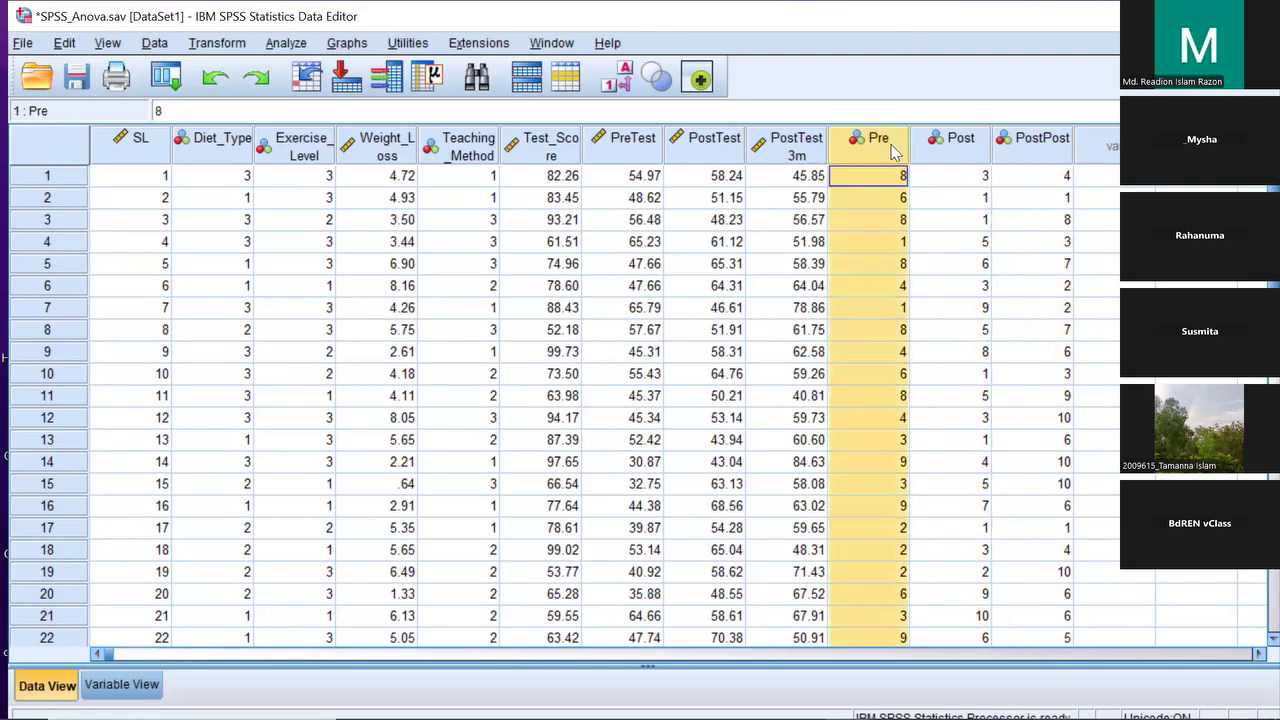
{"action": "left_click", "coordinate": [945, 143]}
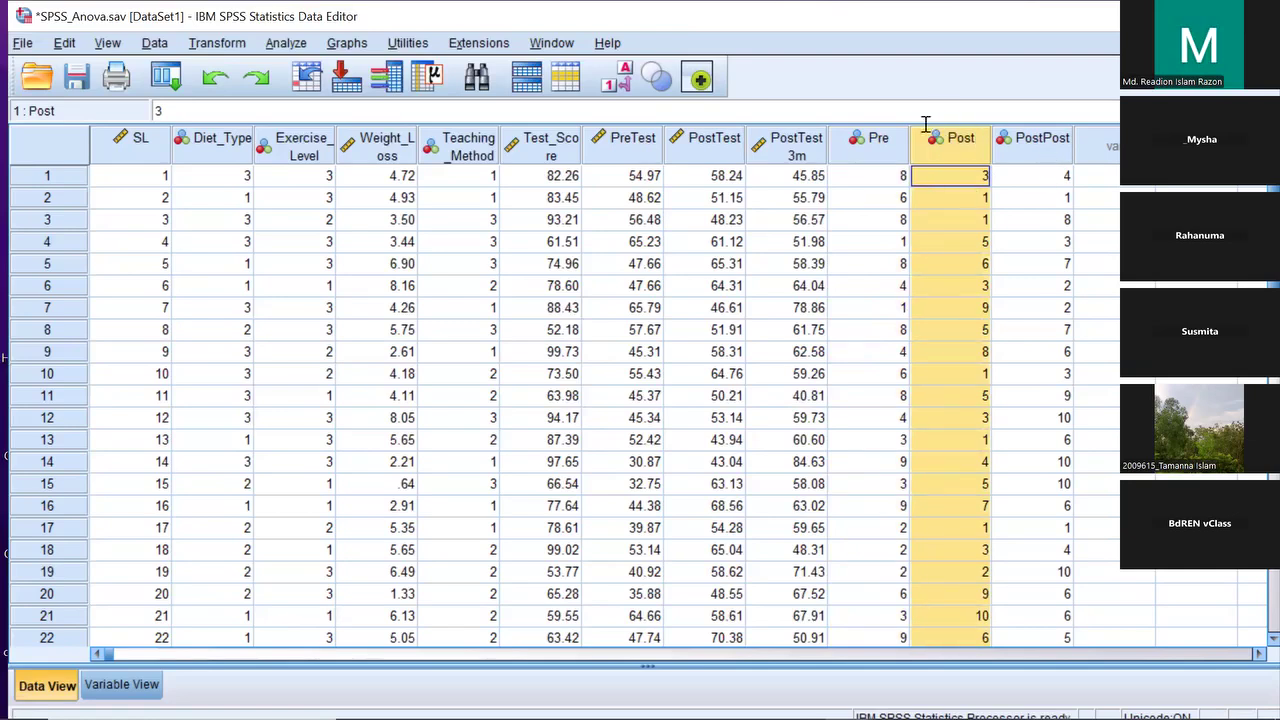
{"action": "left_click", "coordinate": [1066, 153]}
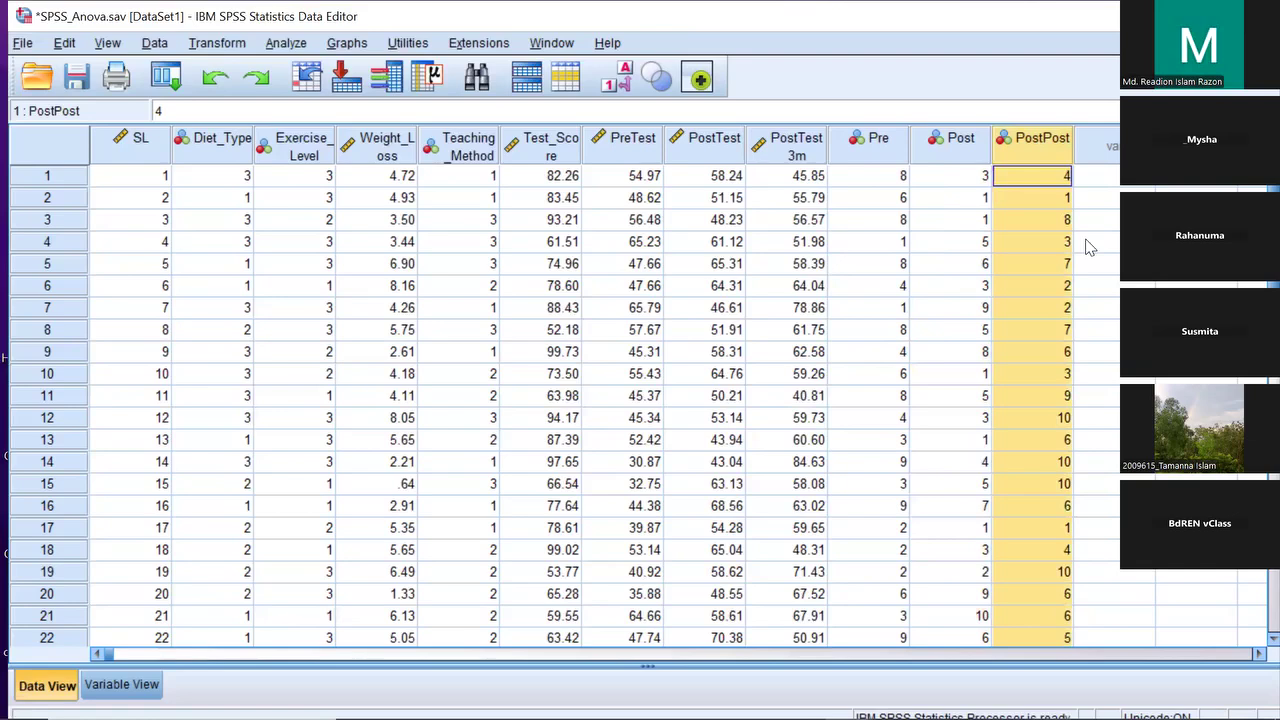
{"action": "left_click_drag", "start_coordinate": [893, 180], "coordinate": [868, 478]}
{"action": "left_click_drag", "start_coordinate": [952, 178], "coordinate": [962, 532]}
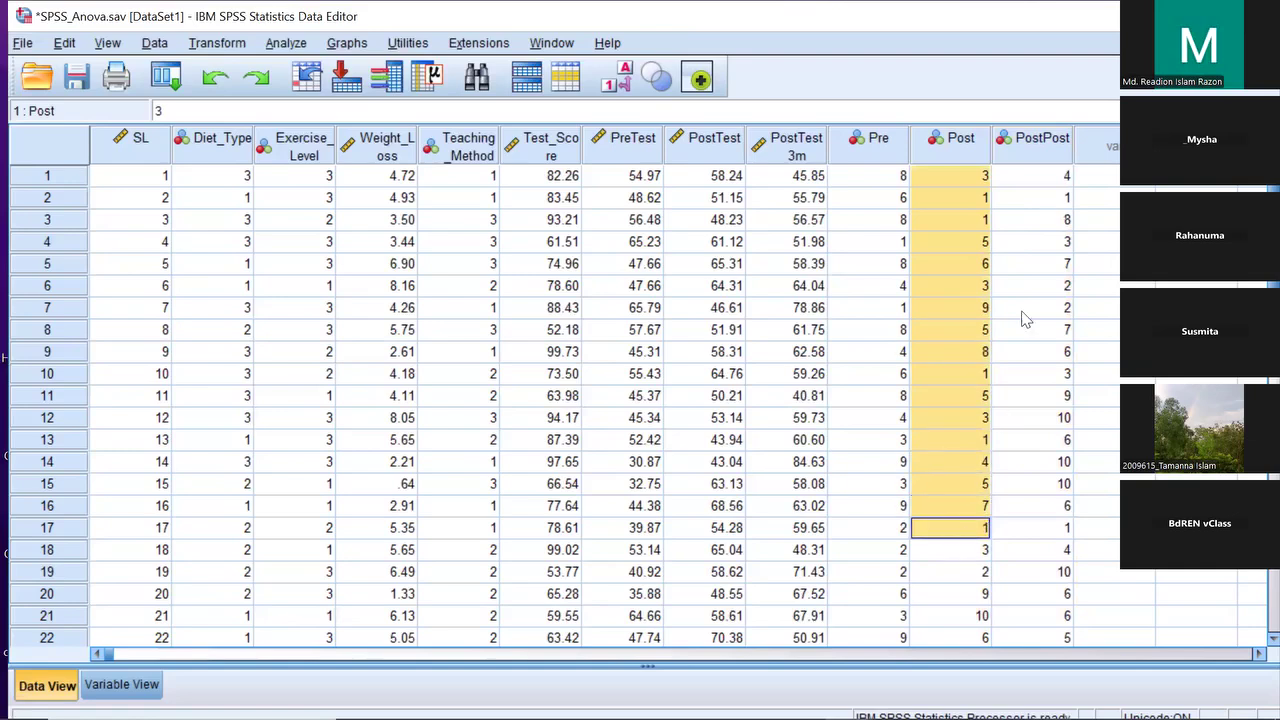
{"action": "left_click_drag", "start_coordinate": [1047, 172], "coordinate": [1030, 632]}
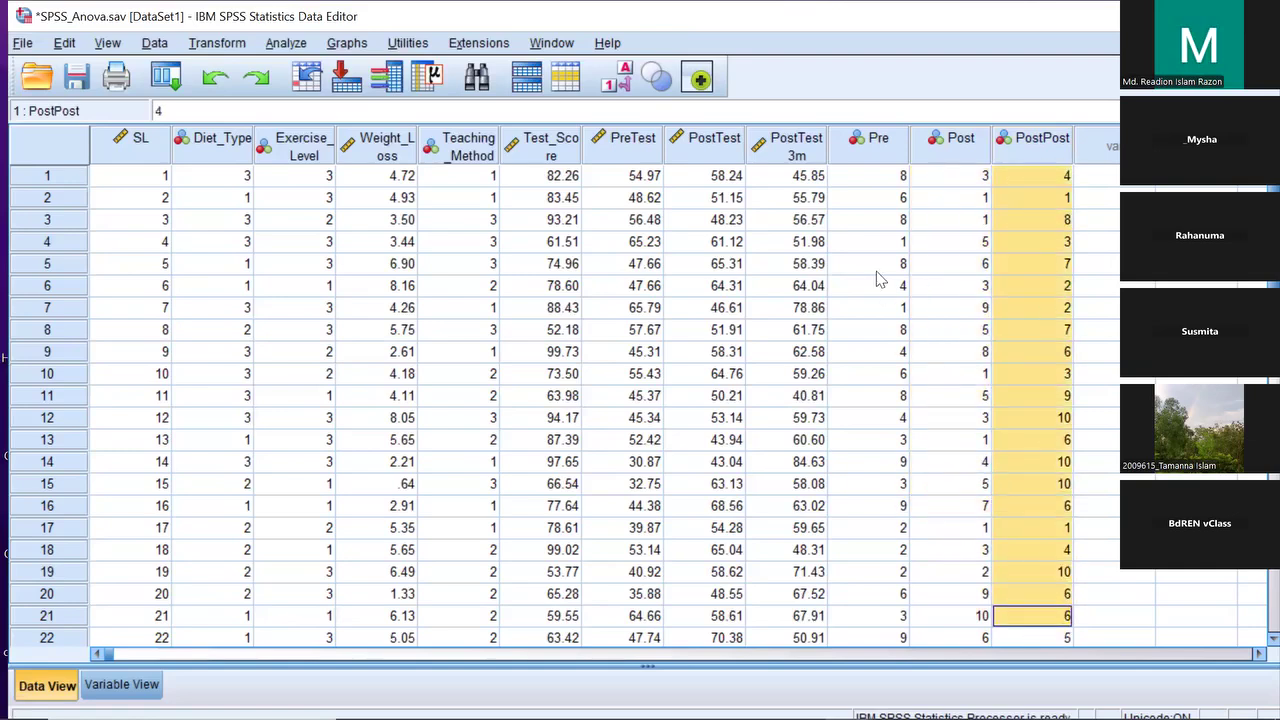
{"action": "left_click", "coordinate": [864, 182]}
{"action": "left_click_drag", "start_coordinate": [864, 185], "coordinate": [889, 454]}
{"action": "left_click_drag", "start_coordinate": [931, 177], "coordinate": [952, 594]}
{"action": "left_click_drag", "start_coordinate": [1024, 172], "coordinate": [1003, 535]}
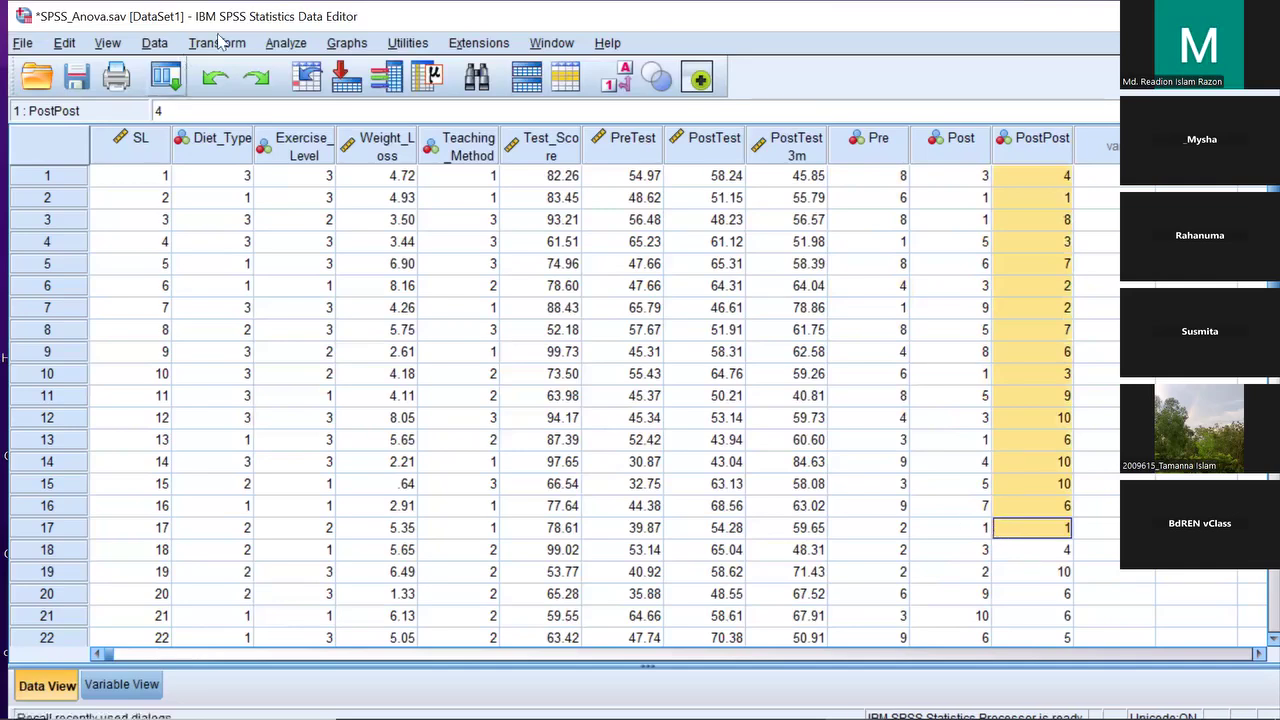
Go to Analyze > Nonparametric Tests > Legacy Dialogs for the K Related Samples test
{"action": "left_click", "coordinate": [285, 43]}
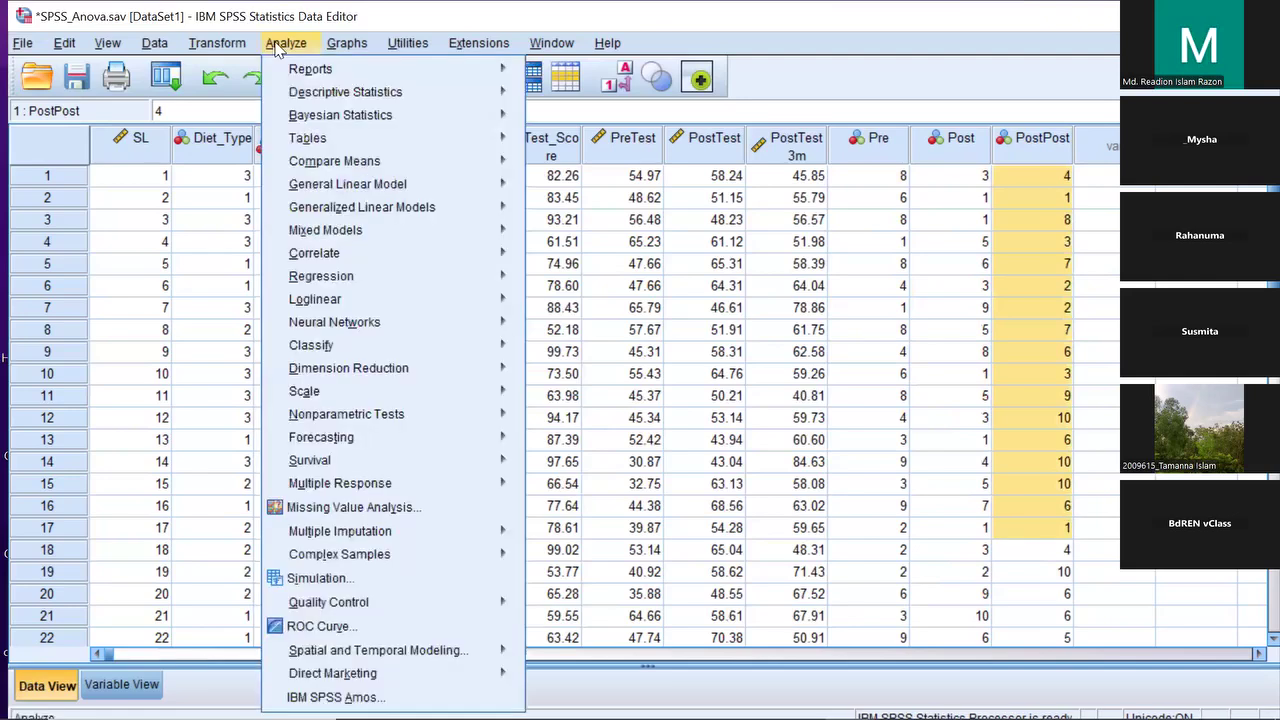
{"action": "mouse_move", "coordinate": [446, 412]}
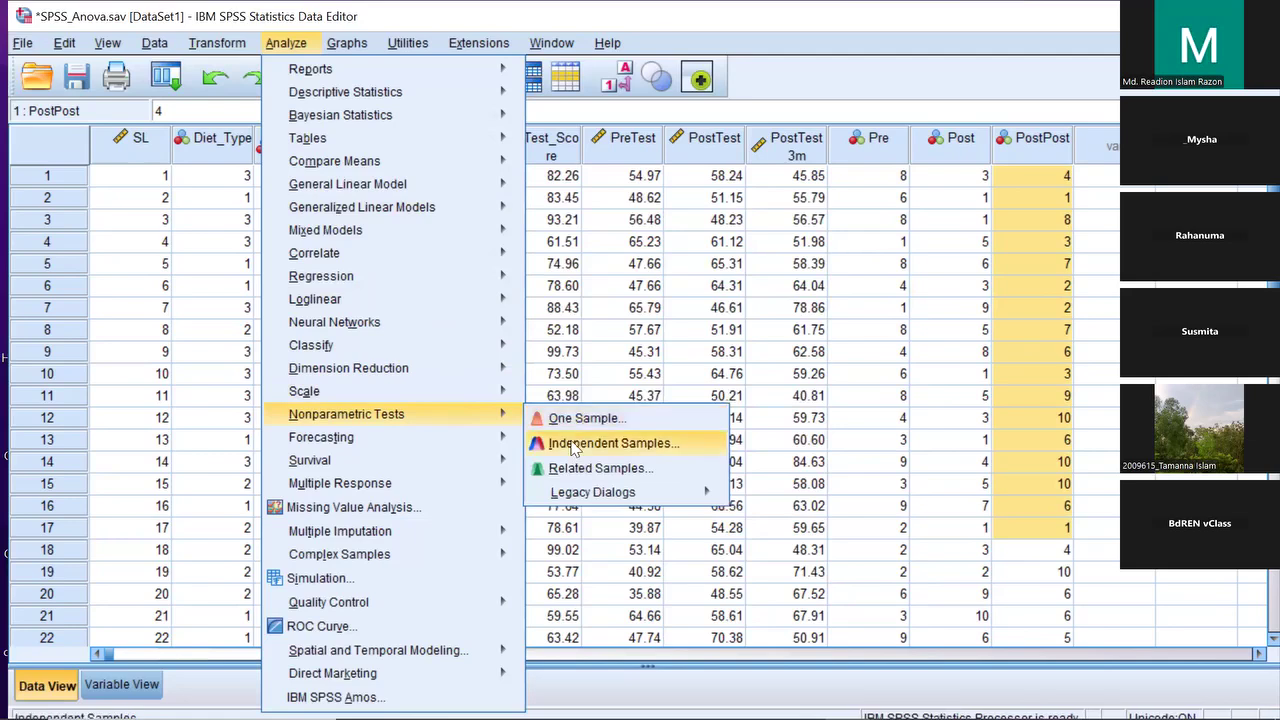
{"action": "mouse_move", "coordinate": [643, 495]}
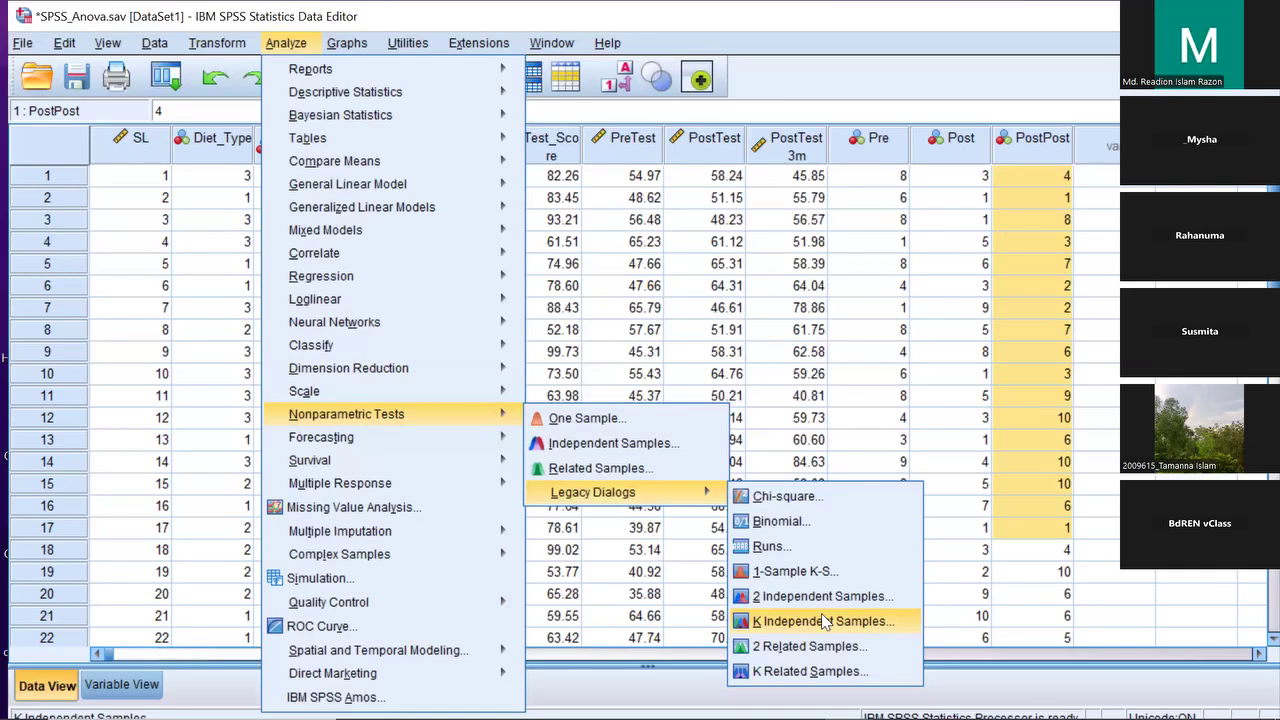
Reset the K Related Samples dialog and set Pre, Post and PostPost as test variables
{"action": "left_click", "coordinate": [840, 671]}
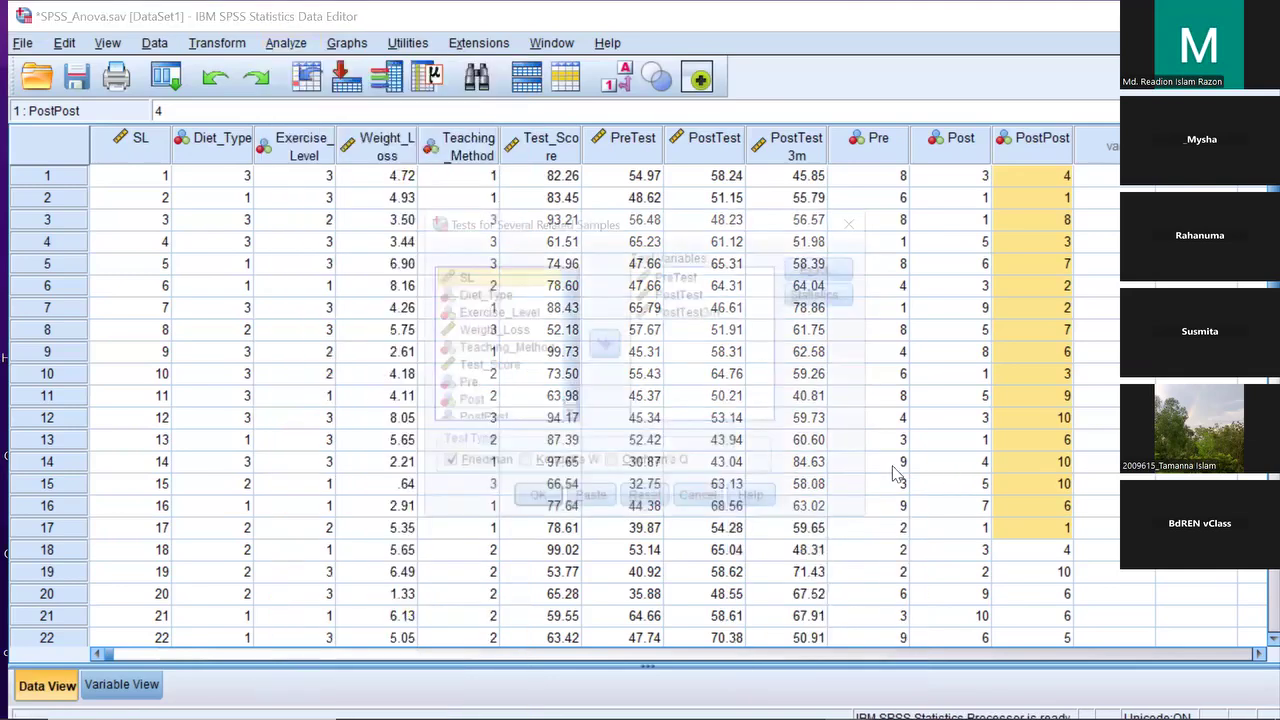
{"action": "left_click", "coordinate": [647, 501]}
{"action": "scroll", "coordinate": [569, 304], "scroll_direction": "down", "scroll_amount": 2}
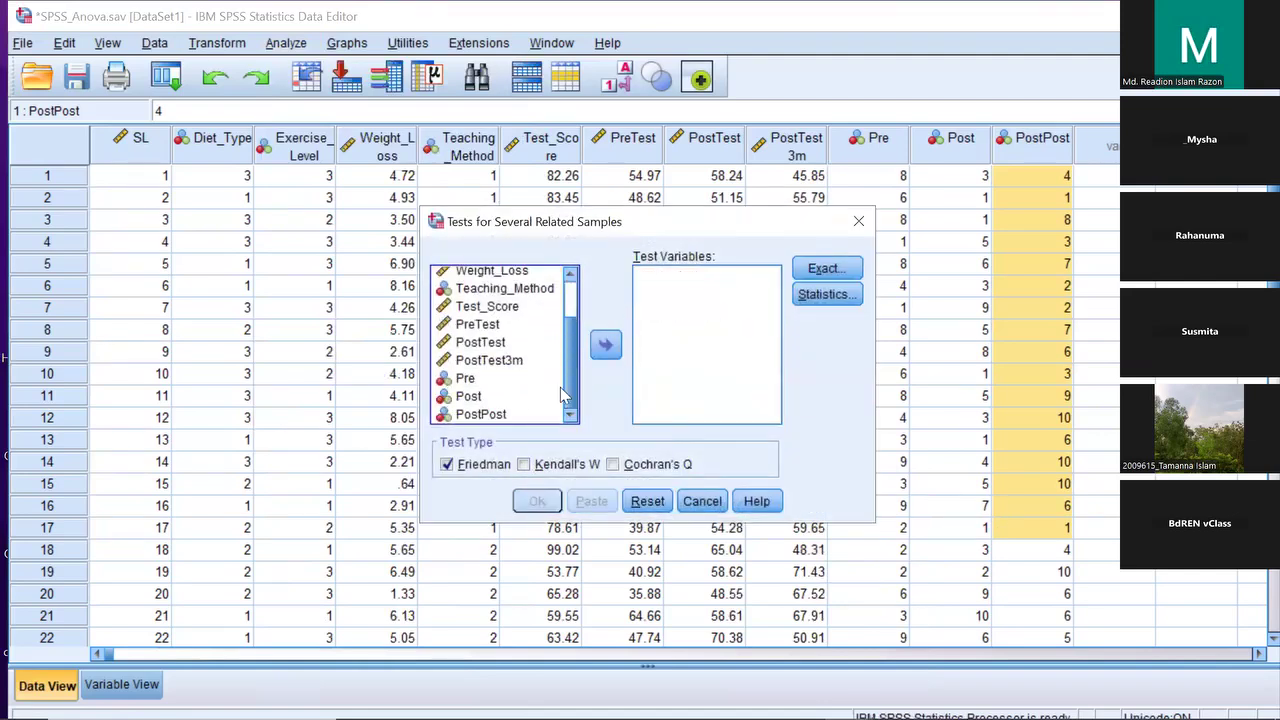
{"action": "left_click", "coordinate": [468, 380]}
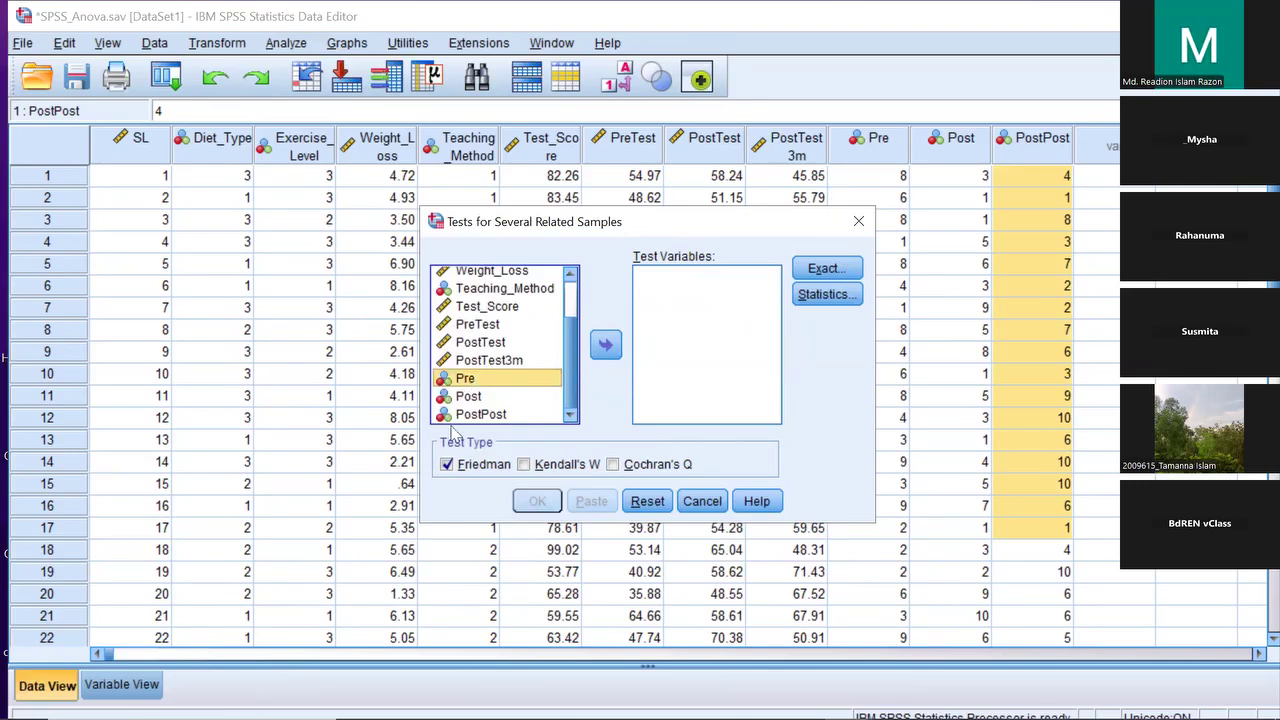
{"action": "left_click", "coordinate": [470, 397], "text": "shift"}
{"action": "left_click", "coordinate": [482, 414], "text": "shift"}
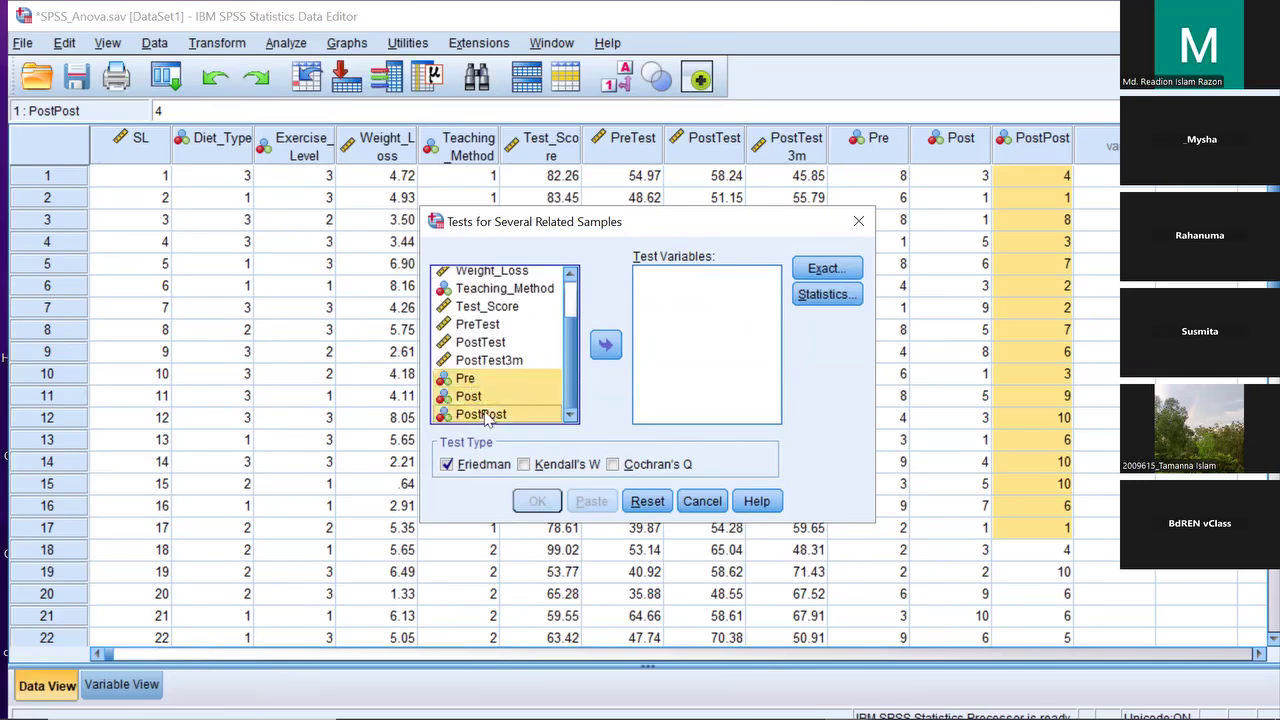
{"action": "left_click", "coordinate": [605, 348]}
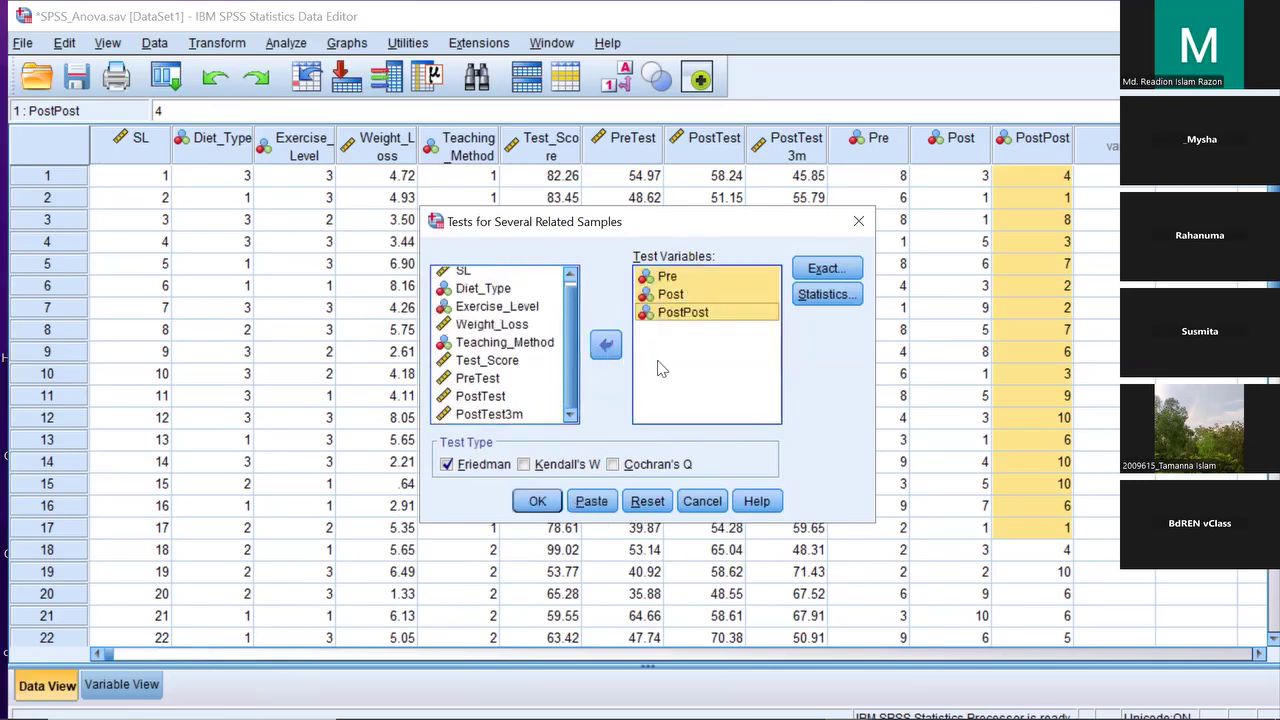
Keep Friedman checked, add descriptive statistics, leave exact options asymptotic, and run the test
{"action": "left_click", "coordinate": [448, 466]}
{"action": "left_click", "coordinate": [448, 466]}
{"action": "left_click", "coordinate": [825, 296]}
{"action": "left_click", "coordinate": [557, 353]}
{"action": "left_click", "coordinate": [568, 404]}
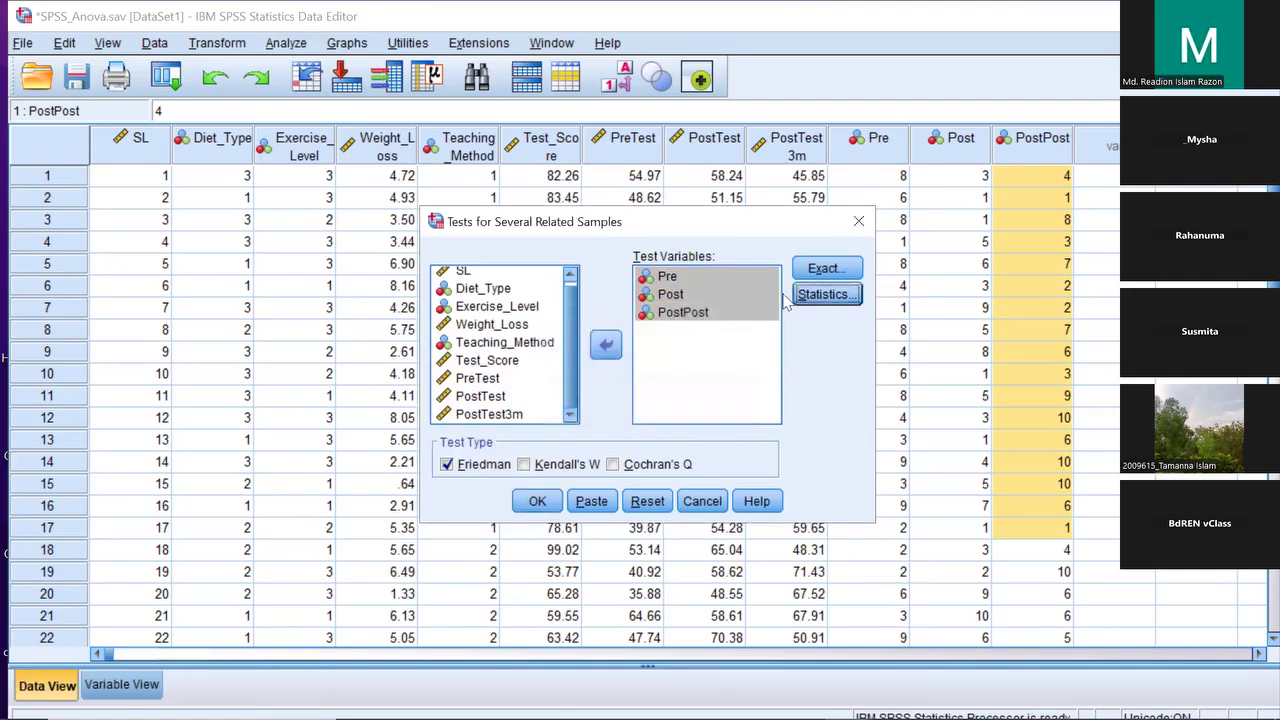
{"action": "left_click", "coordinate": [826, 270]}
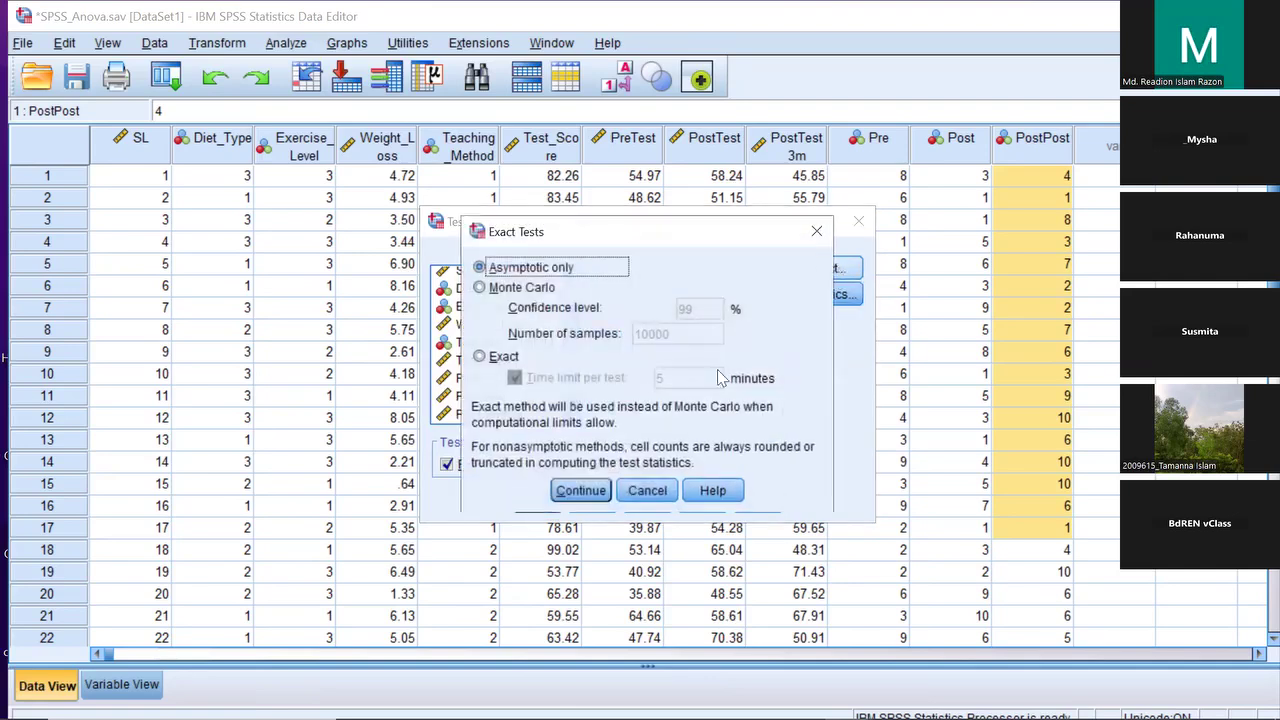
{"action": "left_click", "coordinate": [604, 492]}
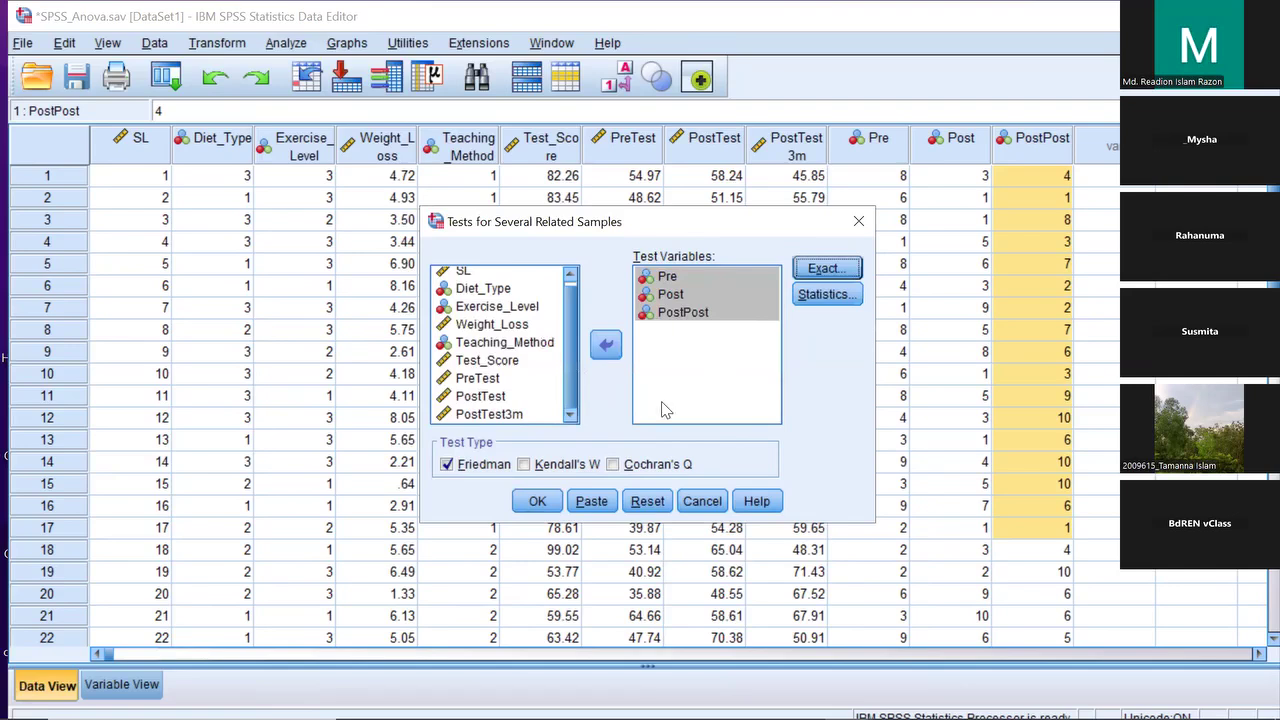
{"action": "left_click", "coordinate": [548, 505]}
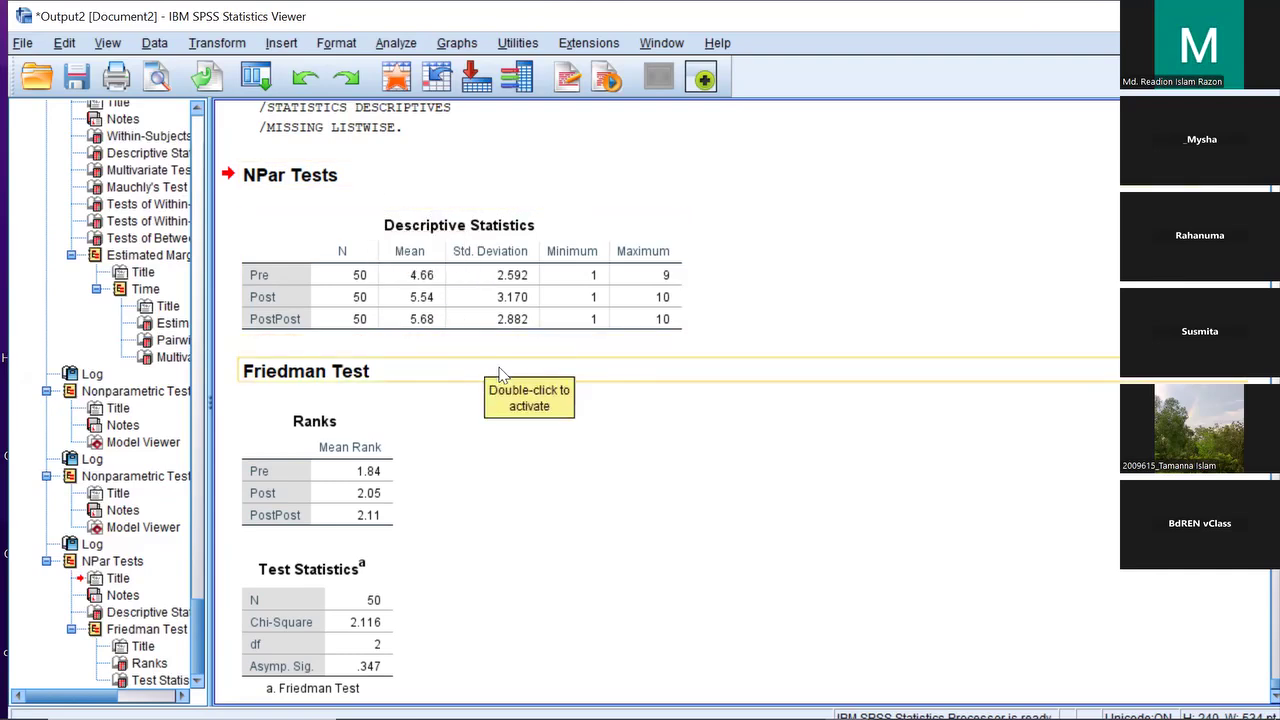
Scroll through the Friedman output, then return to the SPSS_Anova data grid
{"action": "scroll", "coordinate": [500, 373], "scroll_direction": "down", "scroll_amount": 2}
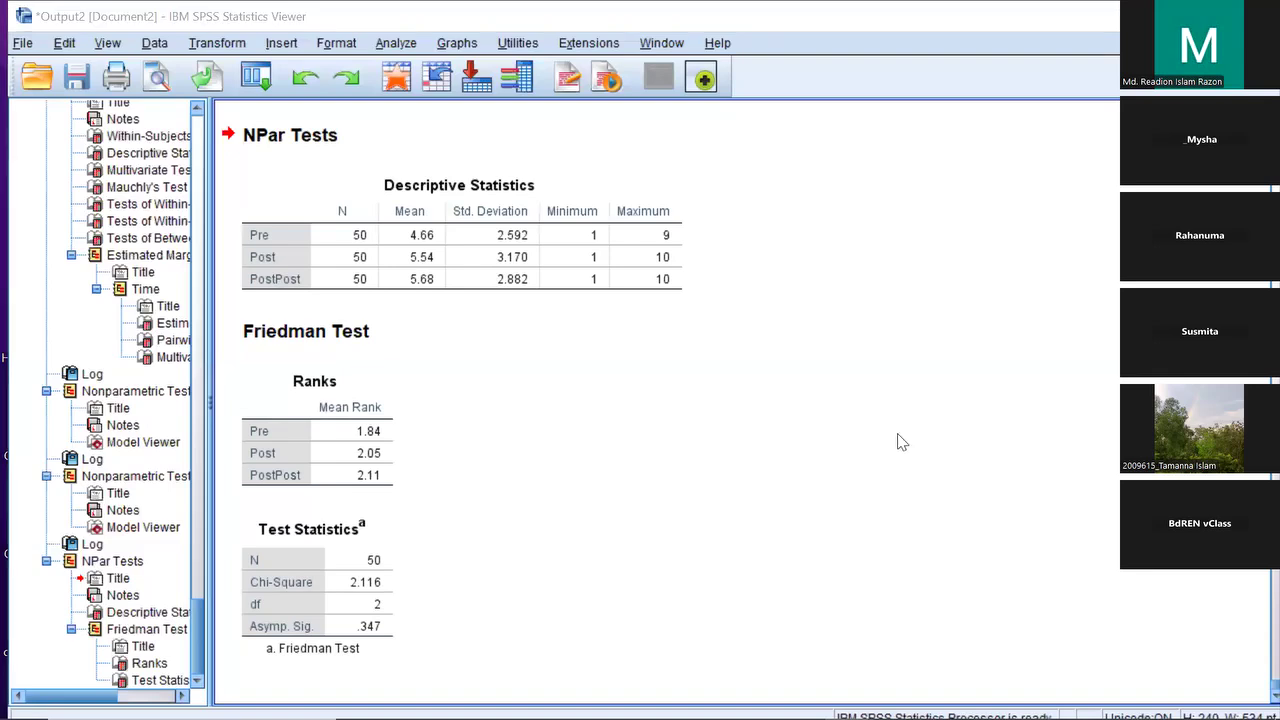
{"action": "key", "text": "alt+Tab"}
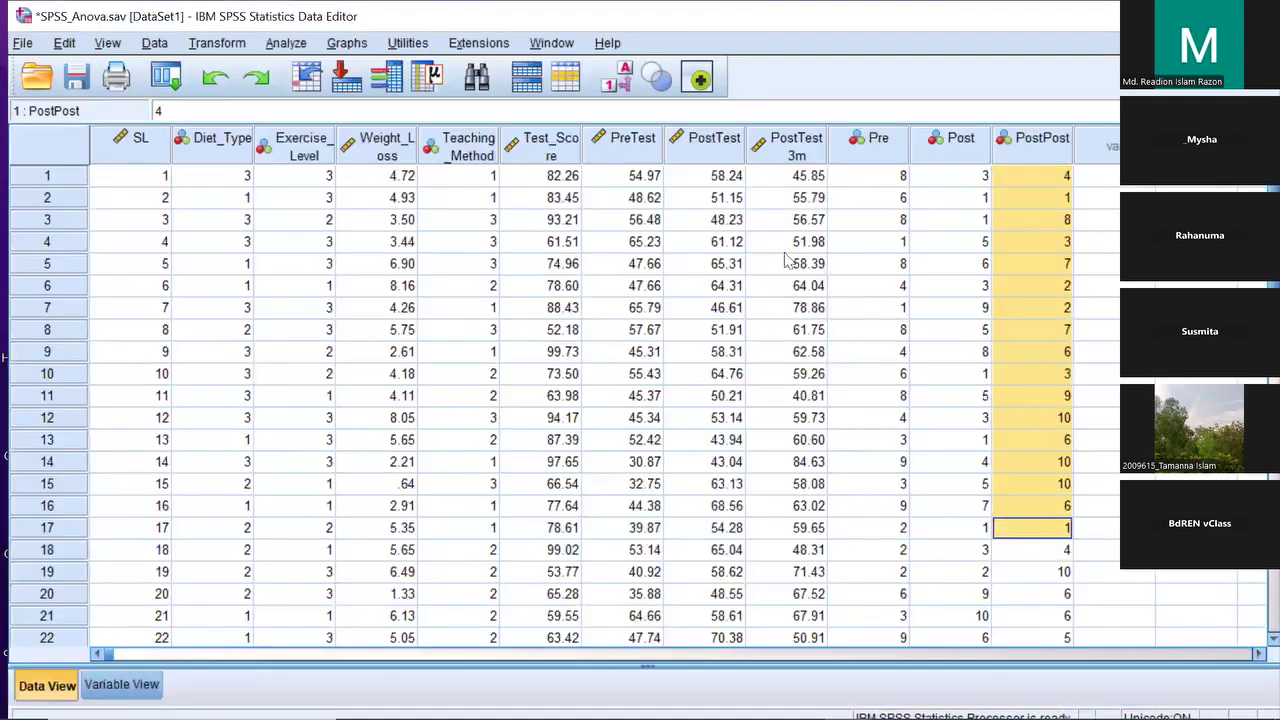
Select the PreTest, PostTest and PostTest3m columns together
{"action": "left_click", "coordinate": [626, 145]}
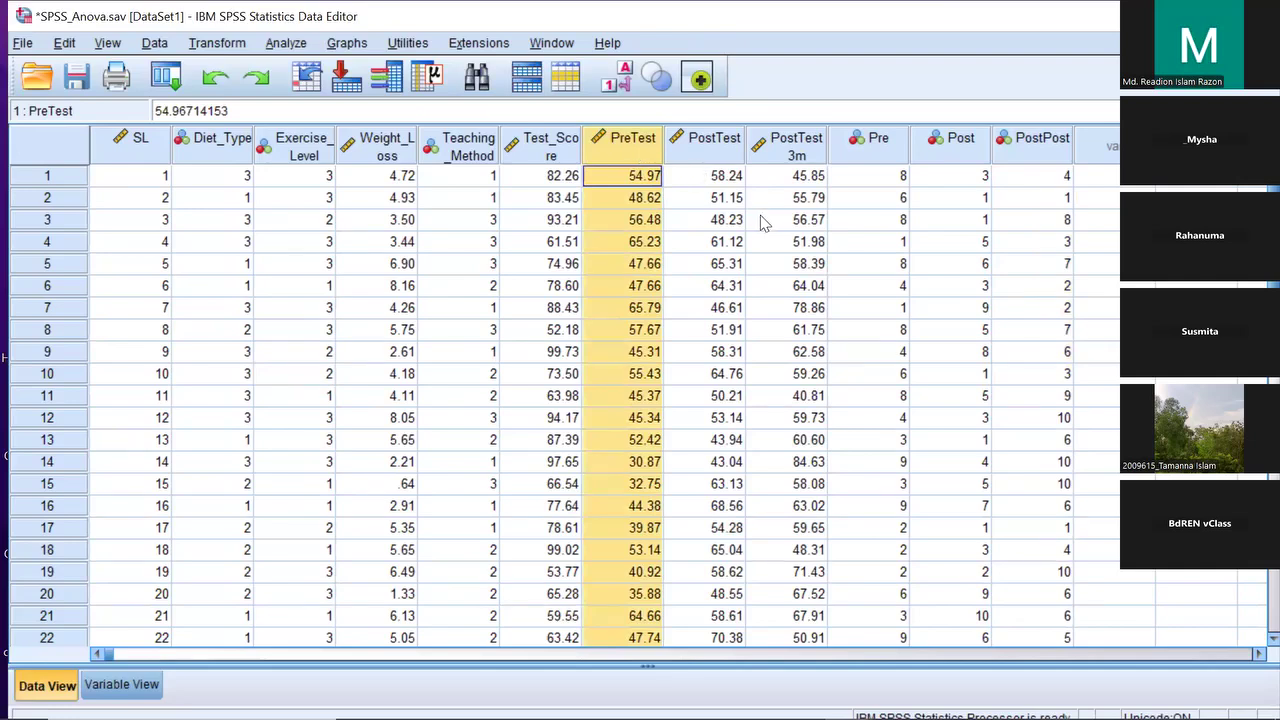
{"action": "left_click", "coordinate": [716, 141], "text": "ctrl"}
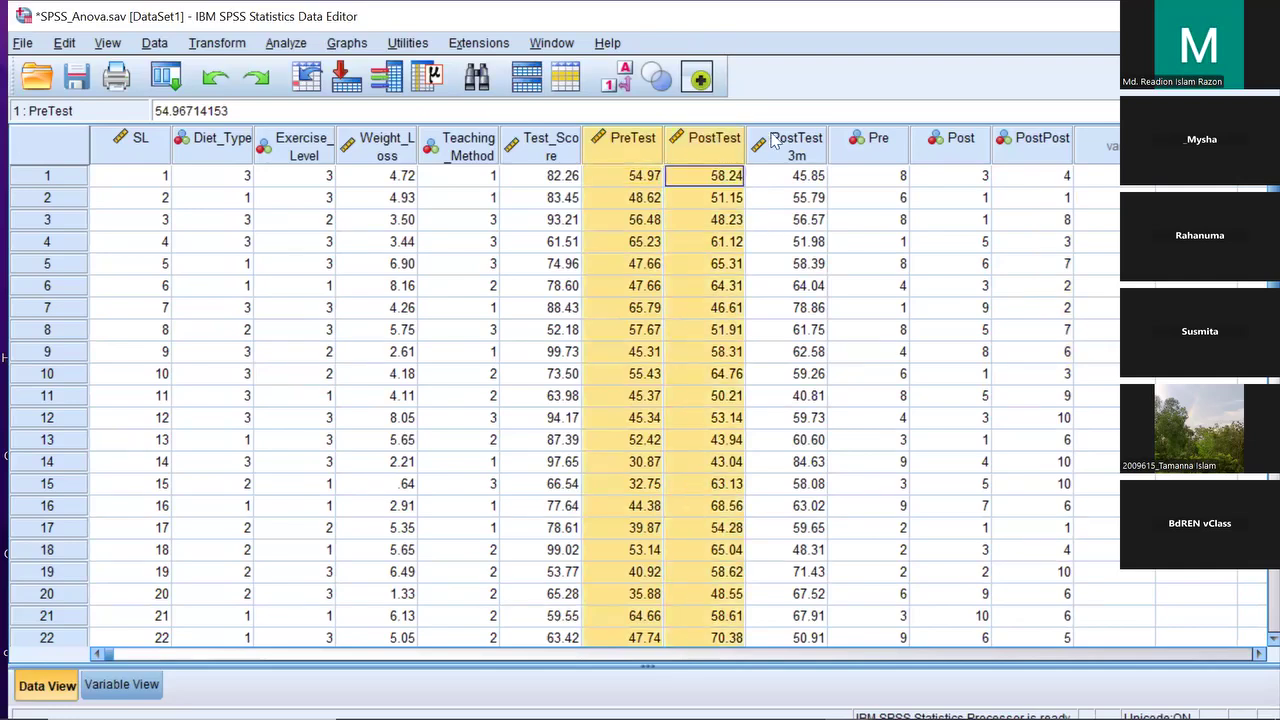
{"action": "left_click", "coordinate": [798, 142], "text": "ctrl"}
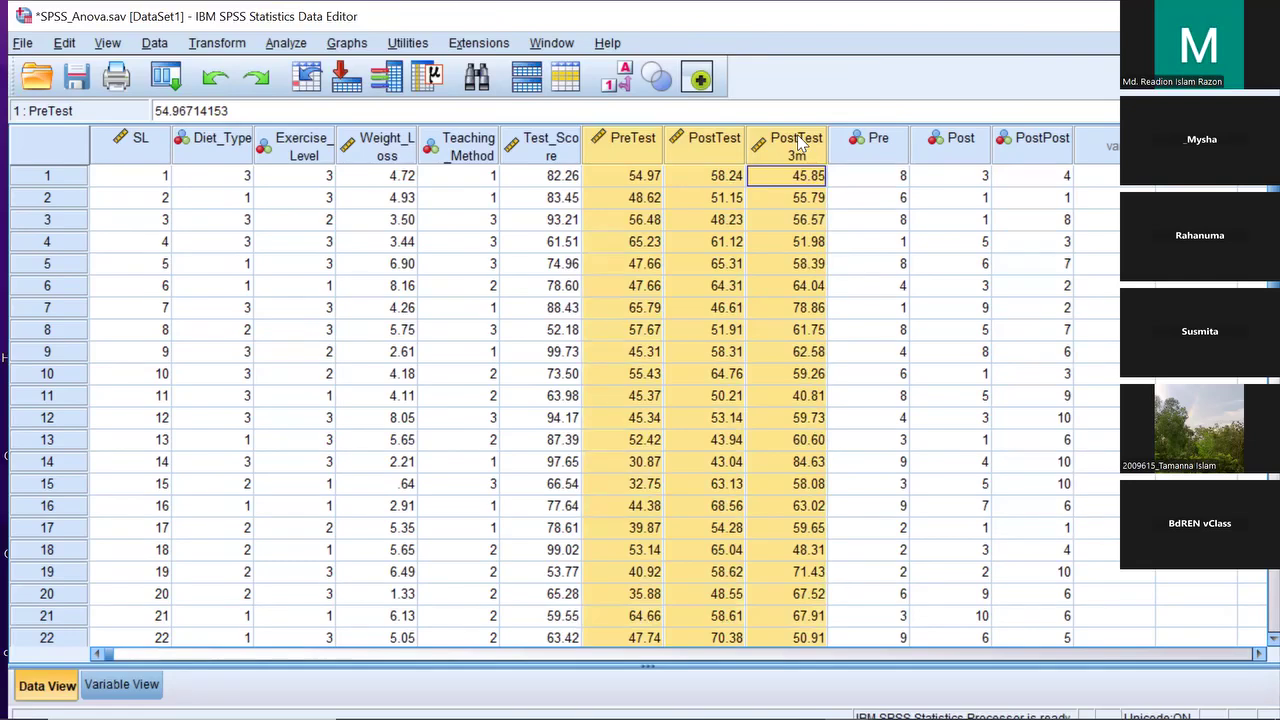
Open Tests for Several Related Samples from the Nonparametric Legacy Dialogs
{"action": "left_click", "coordinate": [285, 43]}
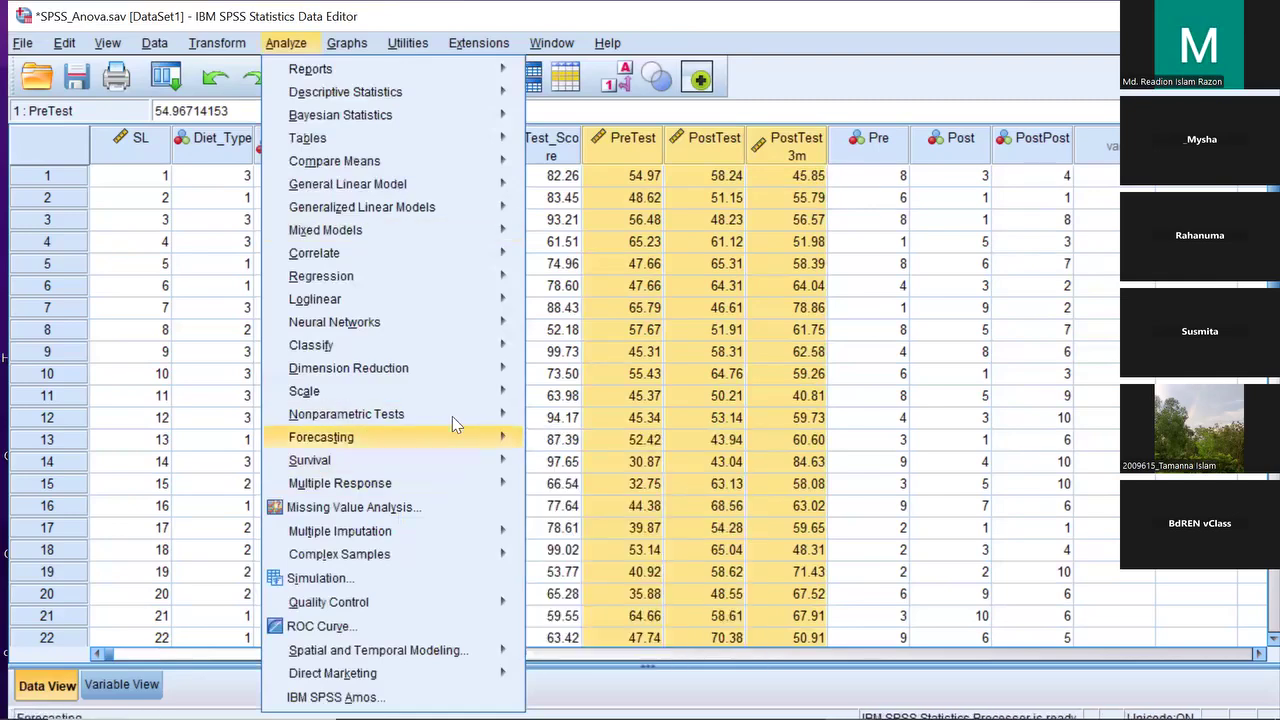
{"action": "mouse_move", "coordinate": [452, 416]}
{"action": "mouse_move", "coordinate": [497, 415]}
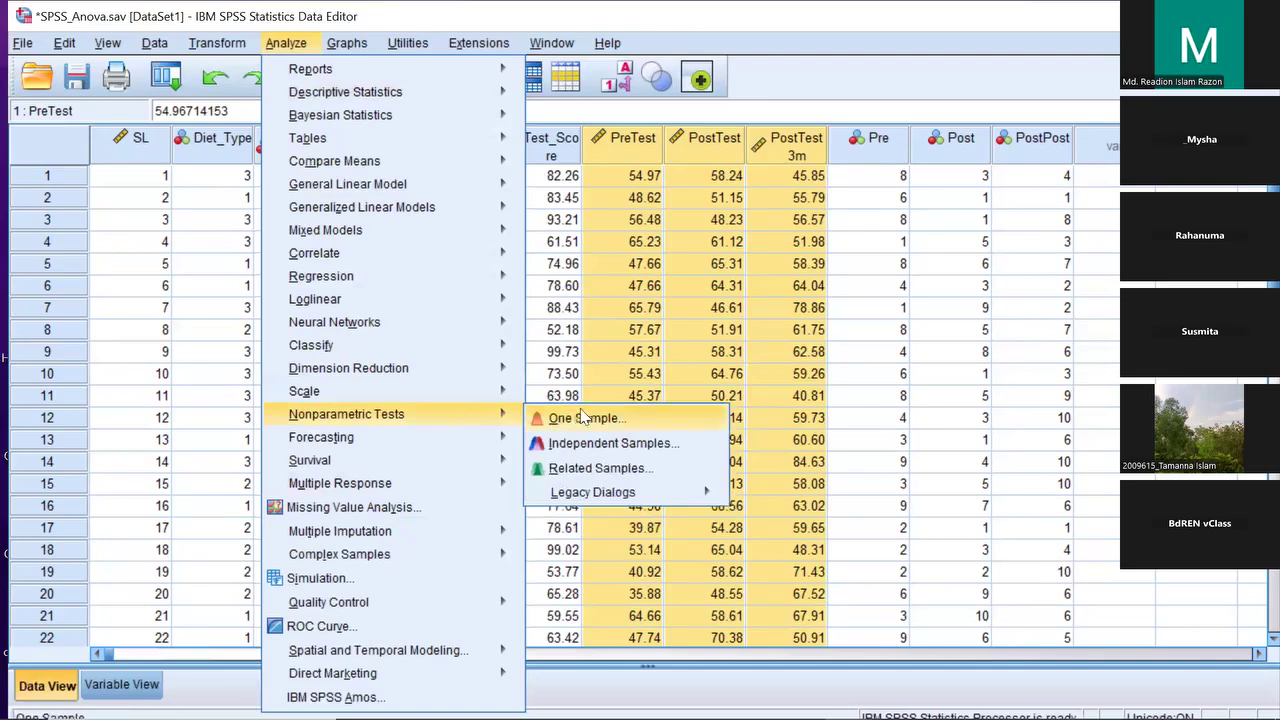
{"action": "mouse_move", "coordinate": [605, 495]}
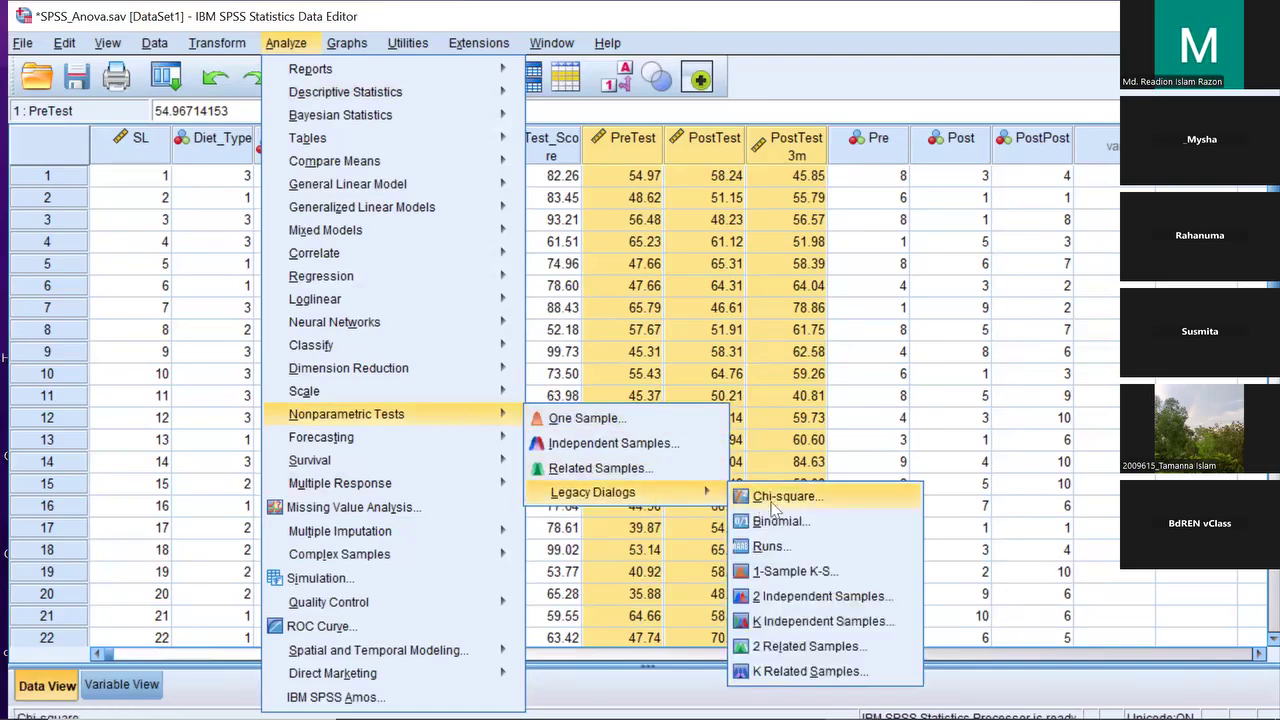
{"action": "left_click", "coordinate": [818, 671]}
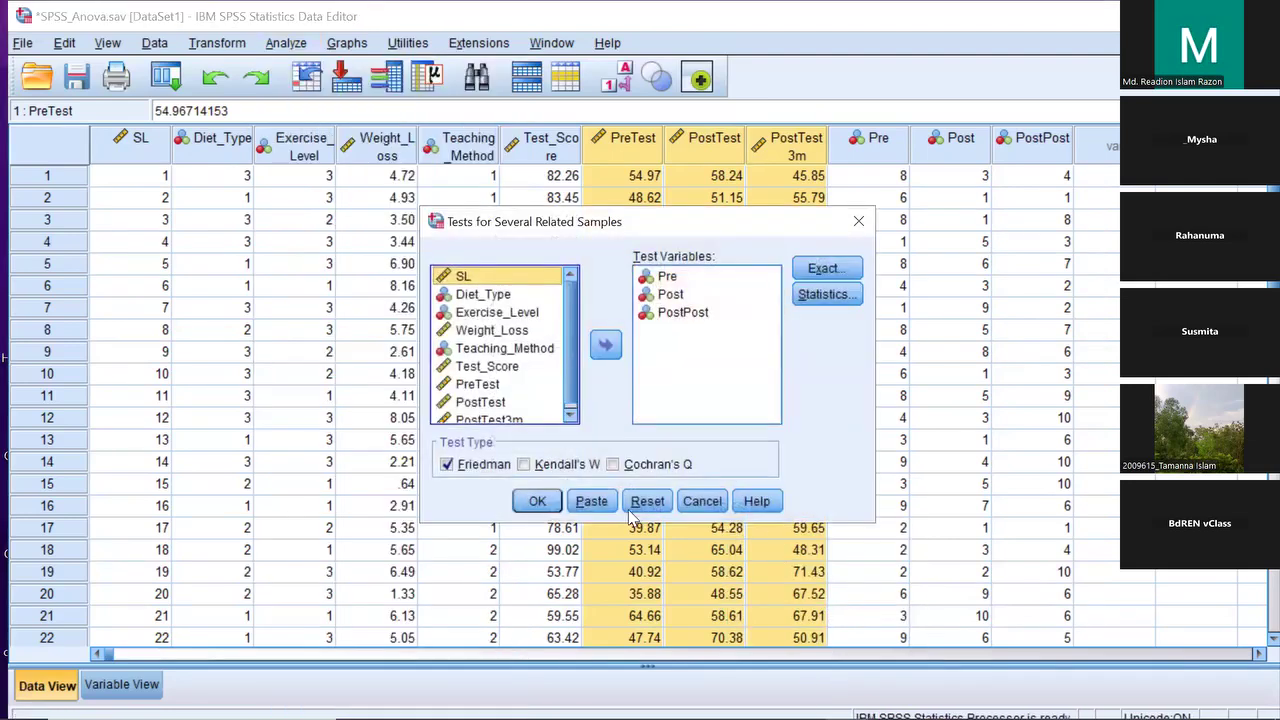
Replace the test variables with PreTest, PostTest and PostTest3m and run the Friedman test
{"action": "left_click", "coordinate": [646, 505]}
{"action": "scroll", "coordinate": [520, 320], "scroll_direction": "down", "scroll_amount": 3}
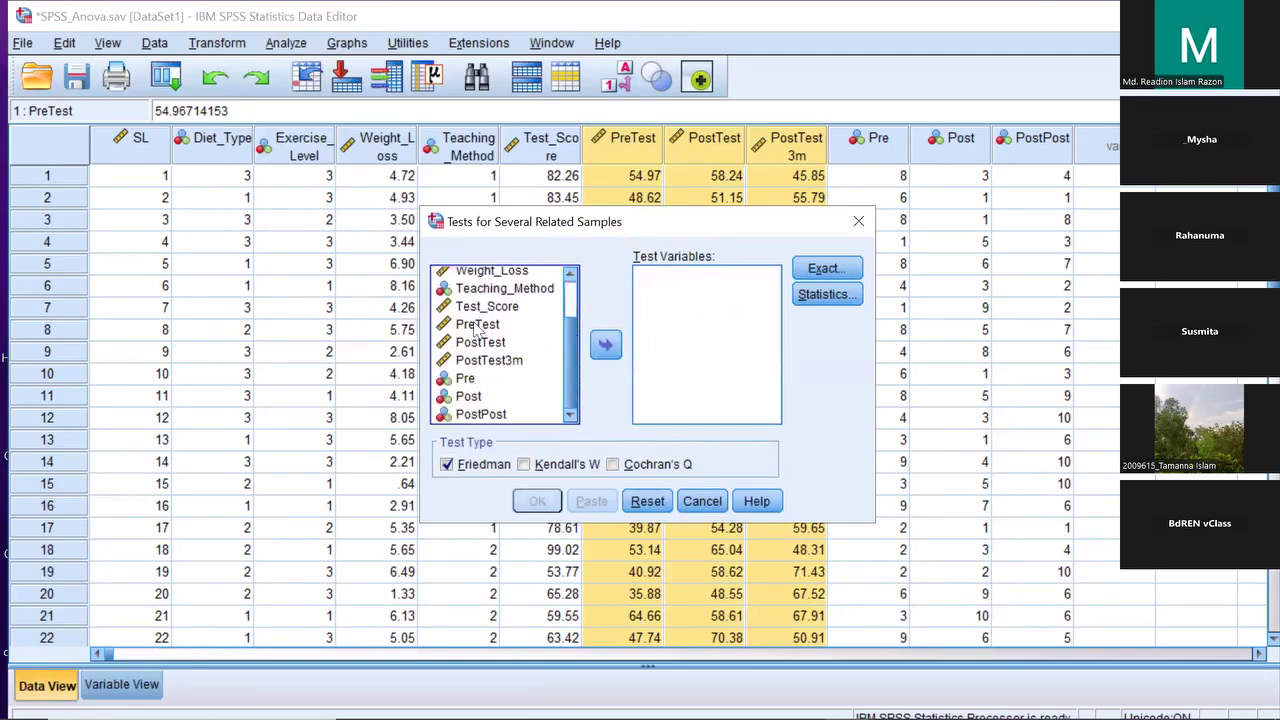
{"action": "left_click", "coordinate": [480, 326]}
{"action": "left_click", "coordinate": [494, 344]}
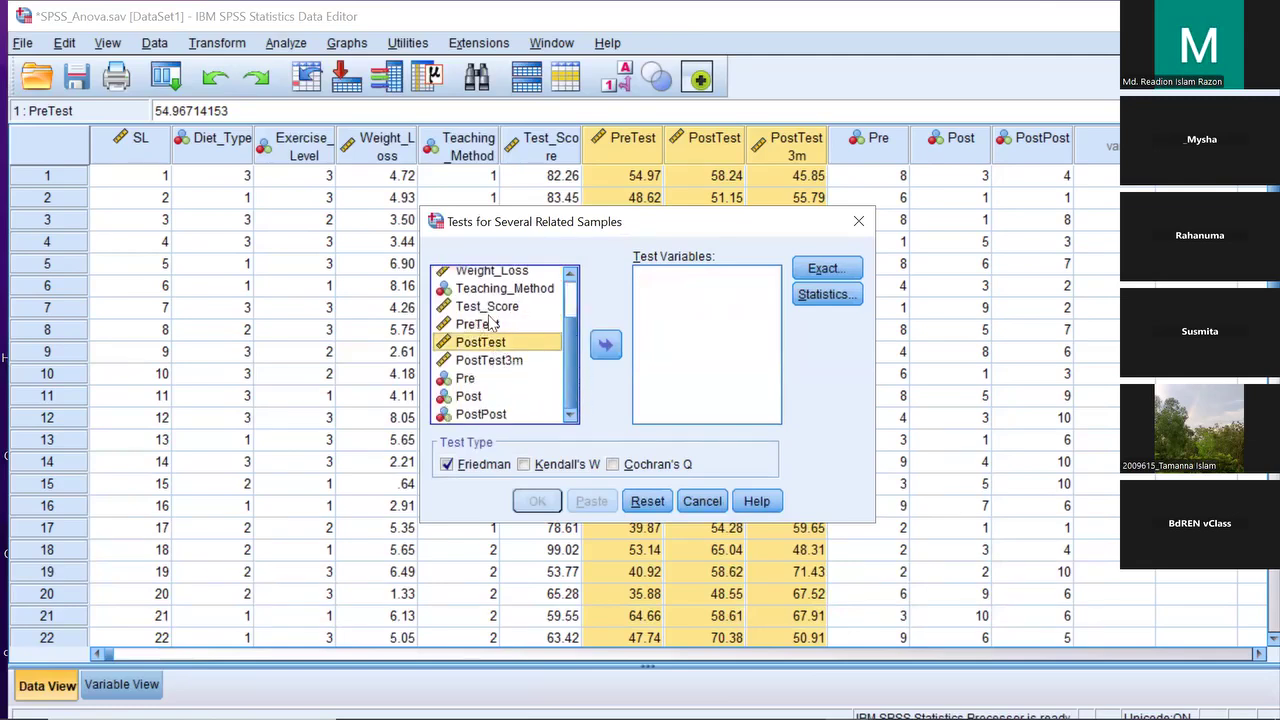
{"action": "left_click", "coordinate": [493, 324]}
{"action": "left_click", "coordinate": [493, 344], "text": "ctrl"}
{"action": "left_click", "coordinate": [500, 361], "text": "ctrl"}
{"action": "left_click", "coordinate": [605, 346]}
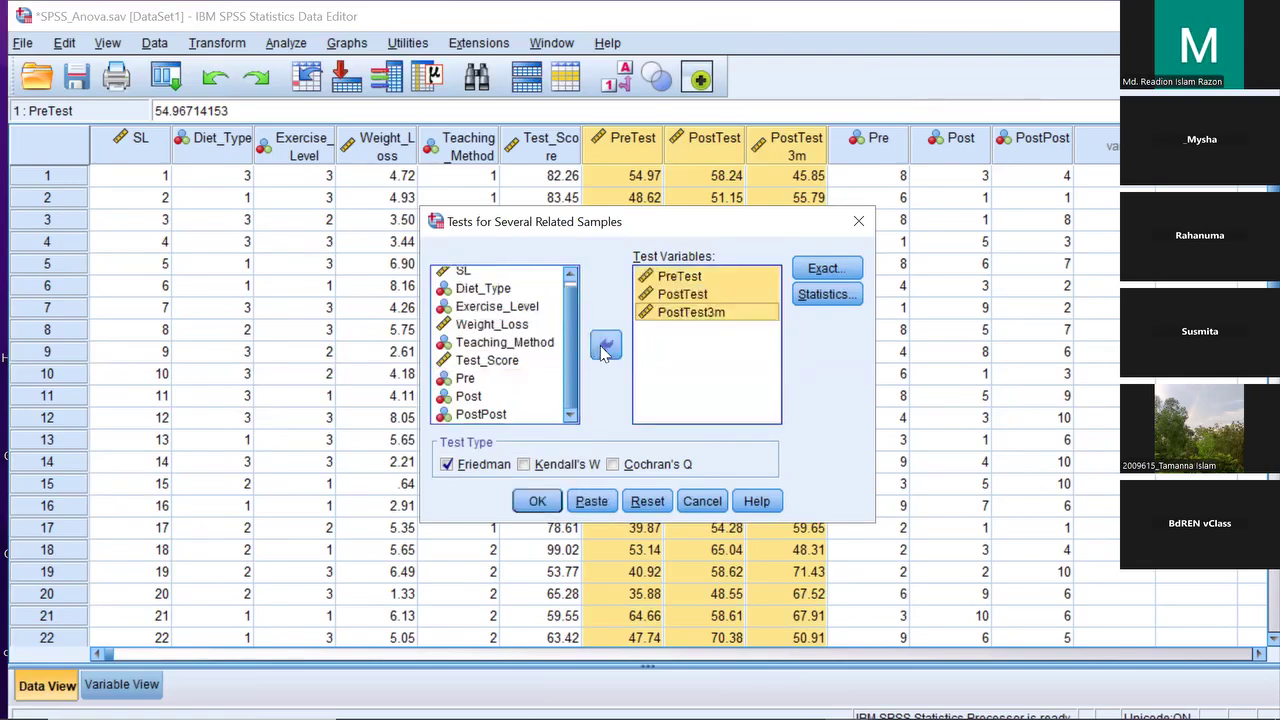
{"action": "left_click", "coordinate": [540, 502]}
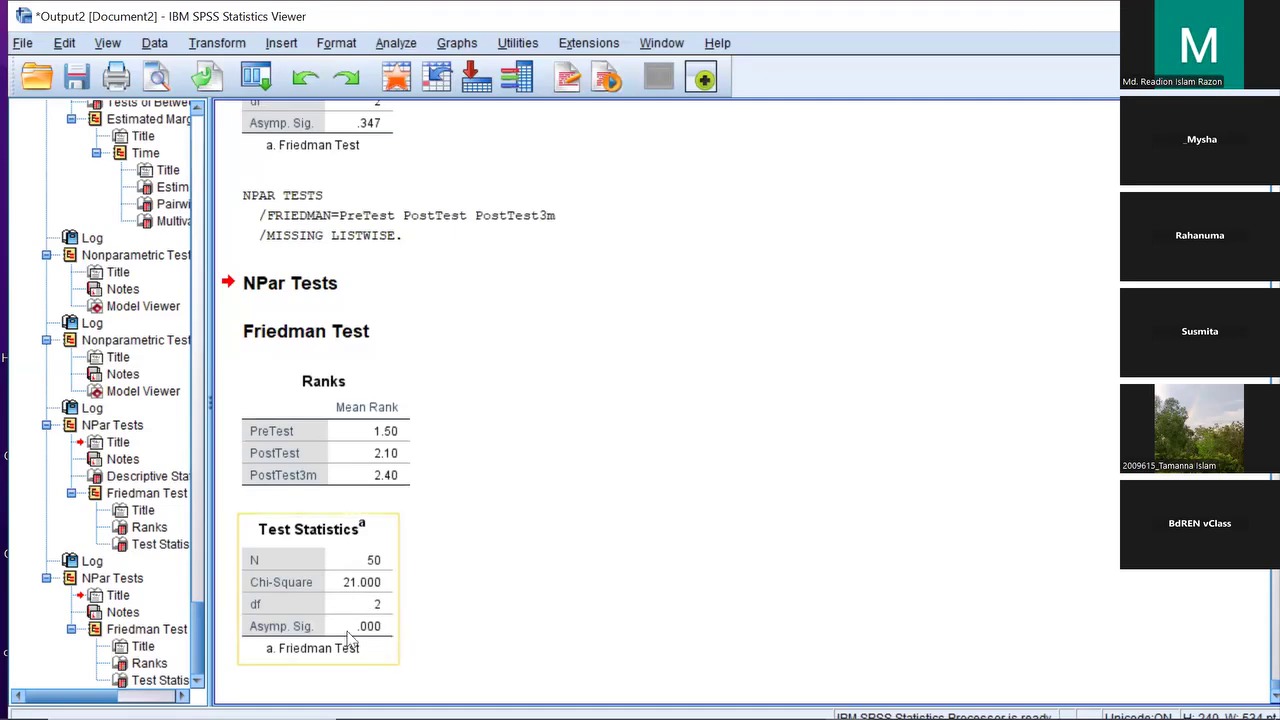
Inspect the Friedman Ranks (1.50, 2.10, 2.40) and Test Statistics (Chi-Square 21.000, Sig. .000) tables
{"action": "left_click", "coordinate": [318, 440]}
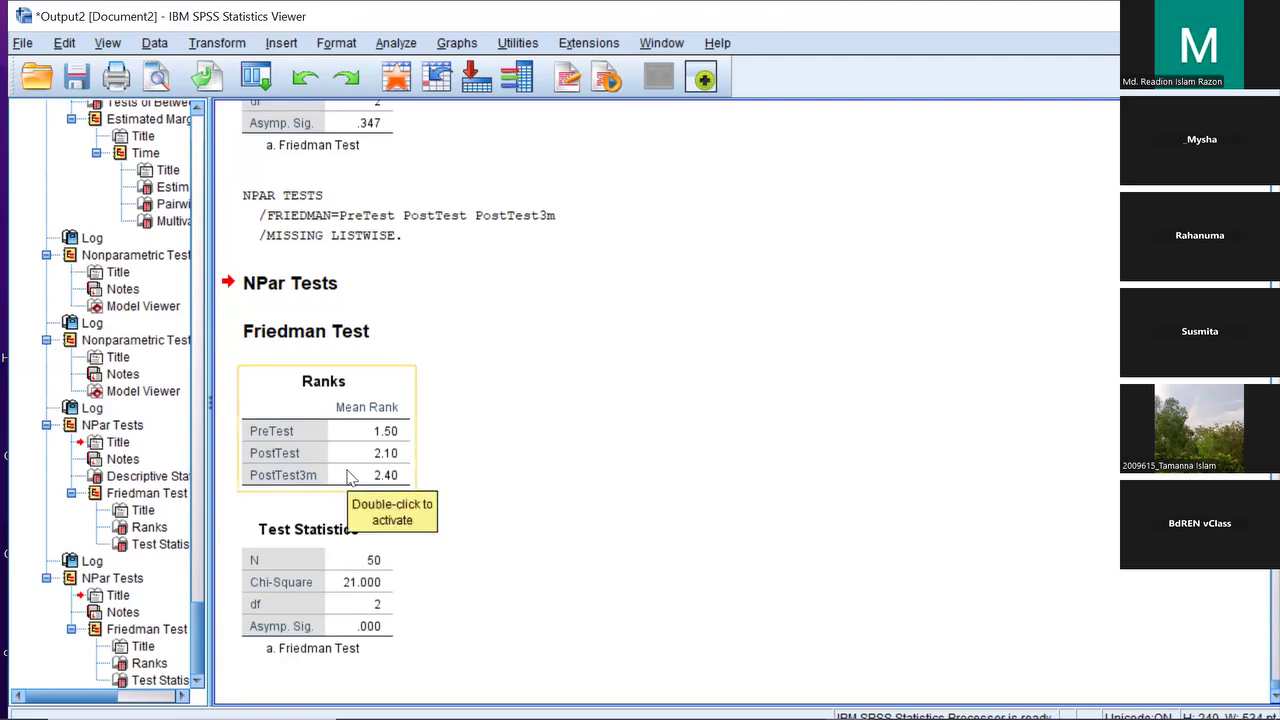
{"action": "left_click", "coordinate": [395, 605]}
{"action": "left_click", "coordinate": [224, 598]}
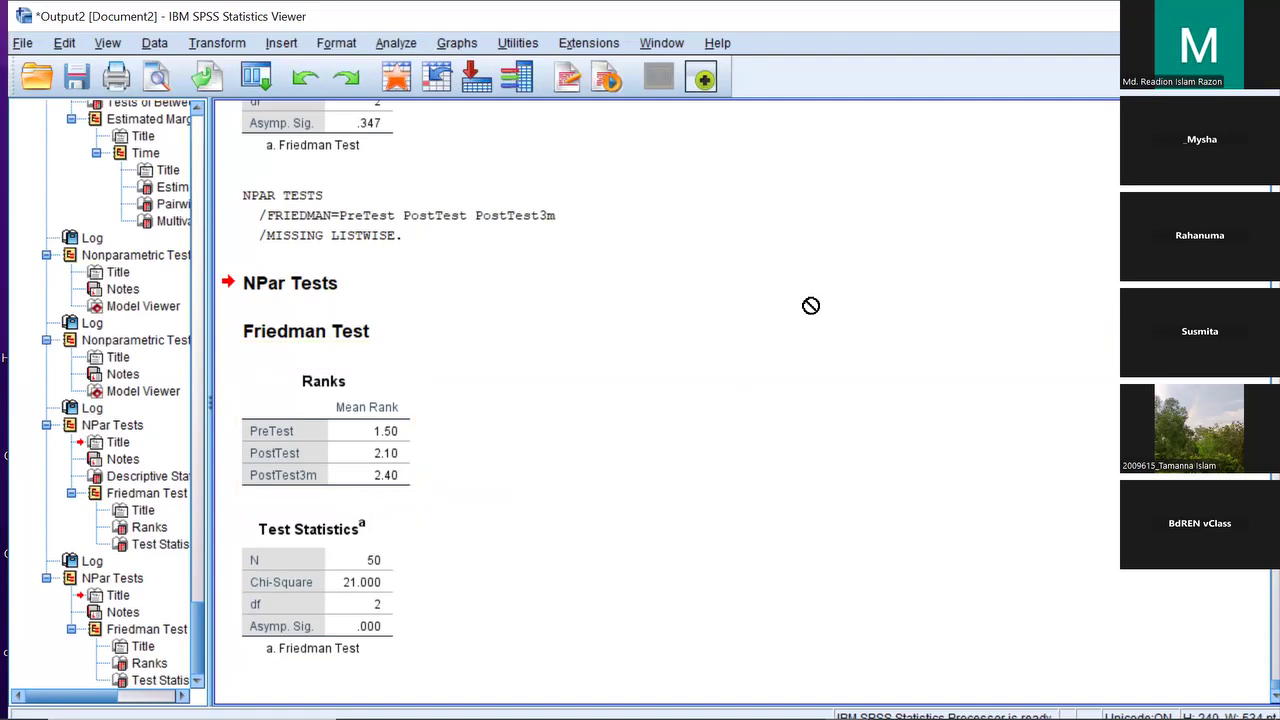
Open the Two-Related-Samples Tests dialog and reset its previous test pairs
{"action": "left_click", "coordinate": [399, 45]}
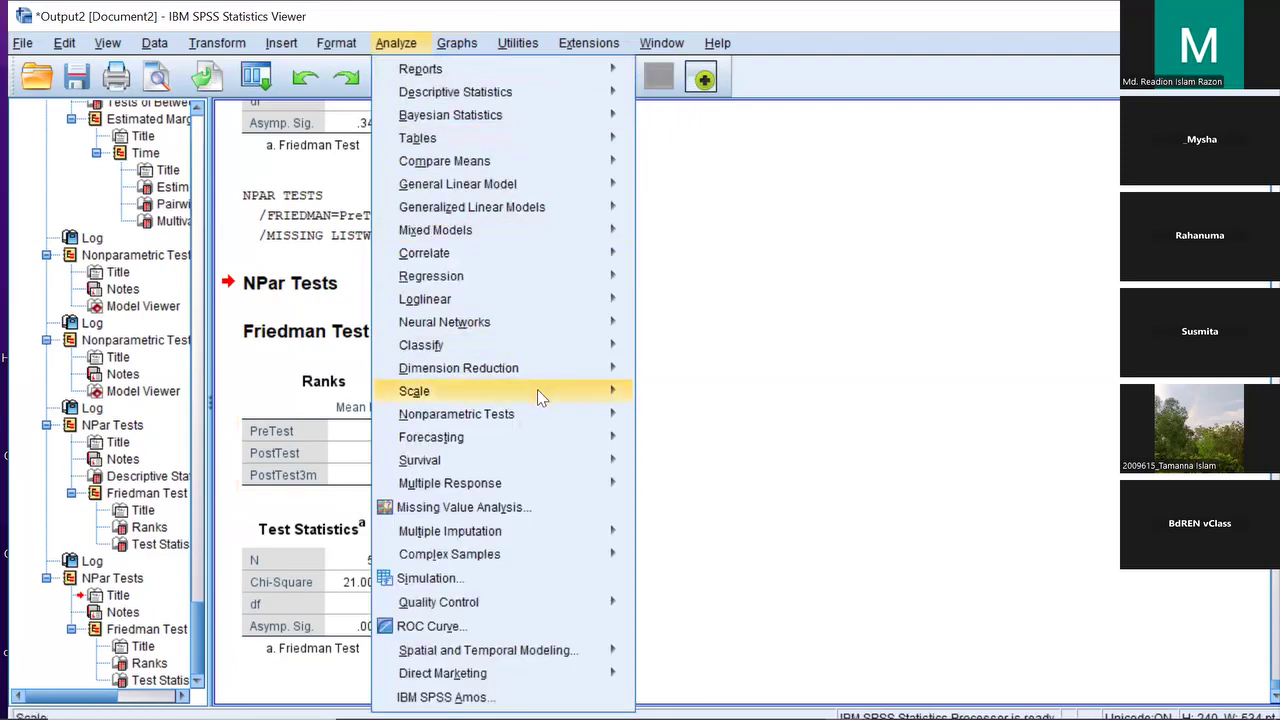
{"action": "mouse_move", "coordinate": [541, 413]}
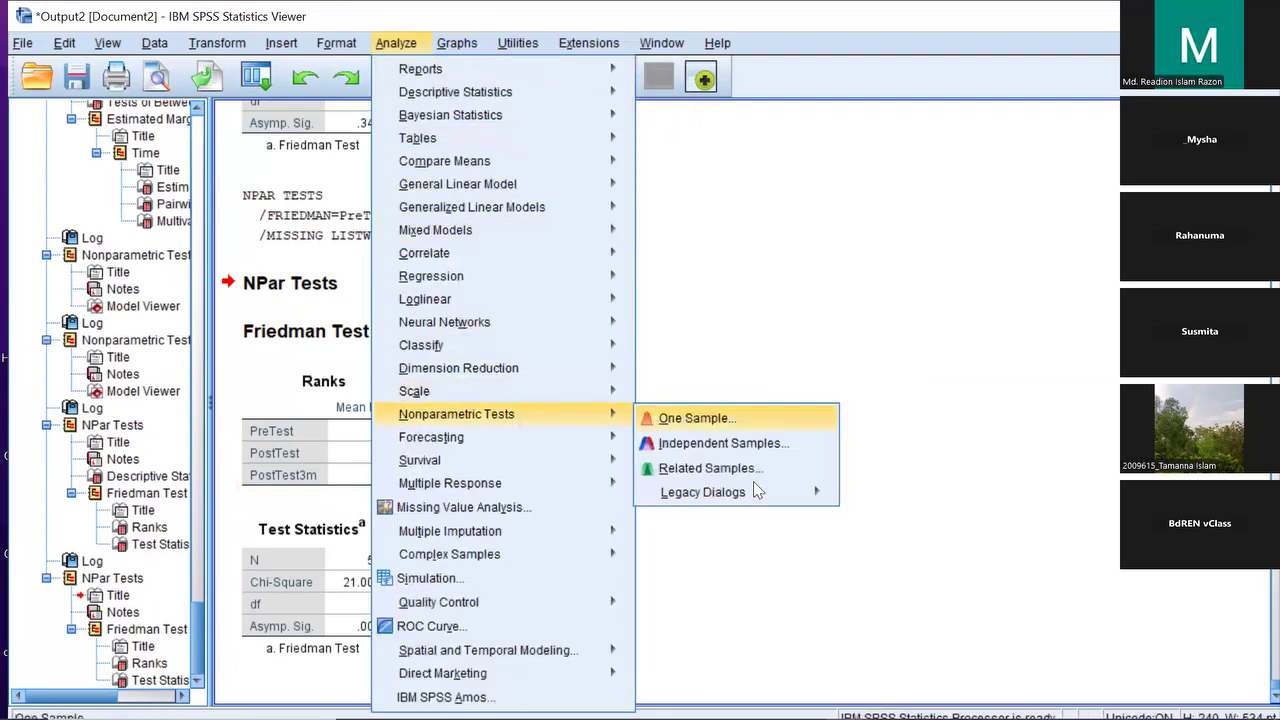
{"action": "mouse_move", "coordinate": [762, 493]}
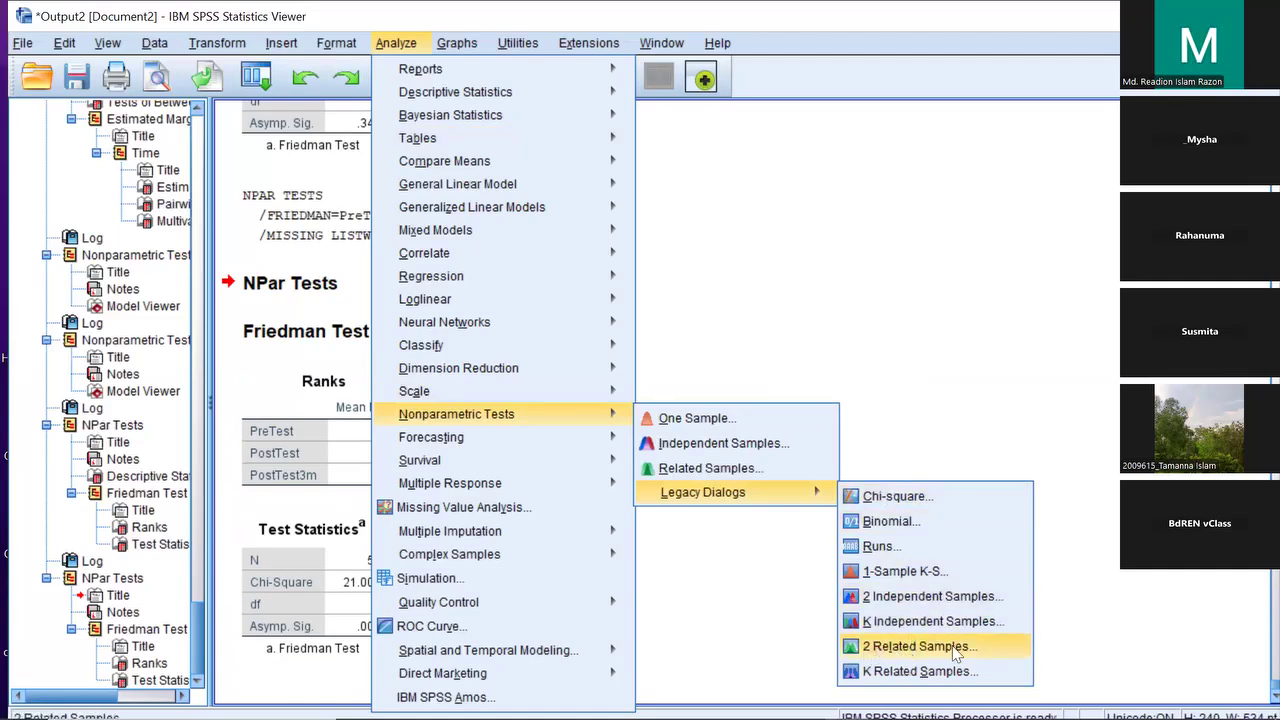
{"action": "left_click", "coordinate": [921, 648]}
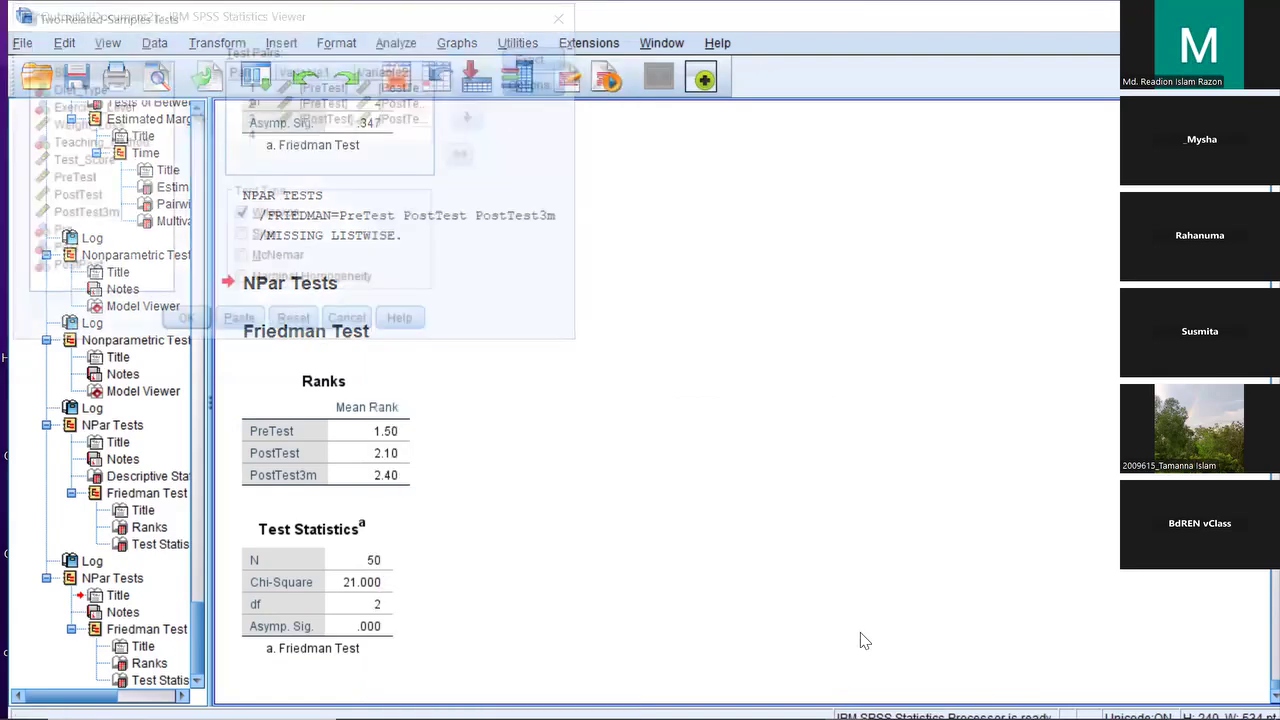
{"action": "left_click", "coordinate": [296, 324]}
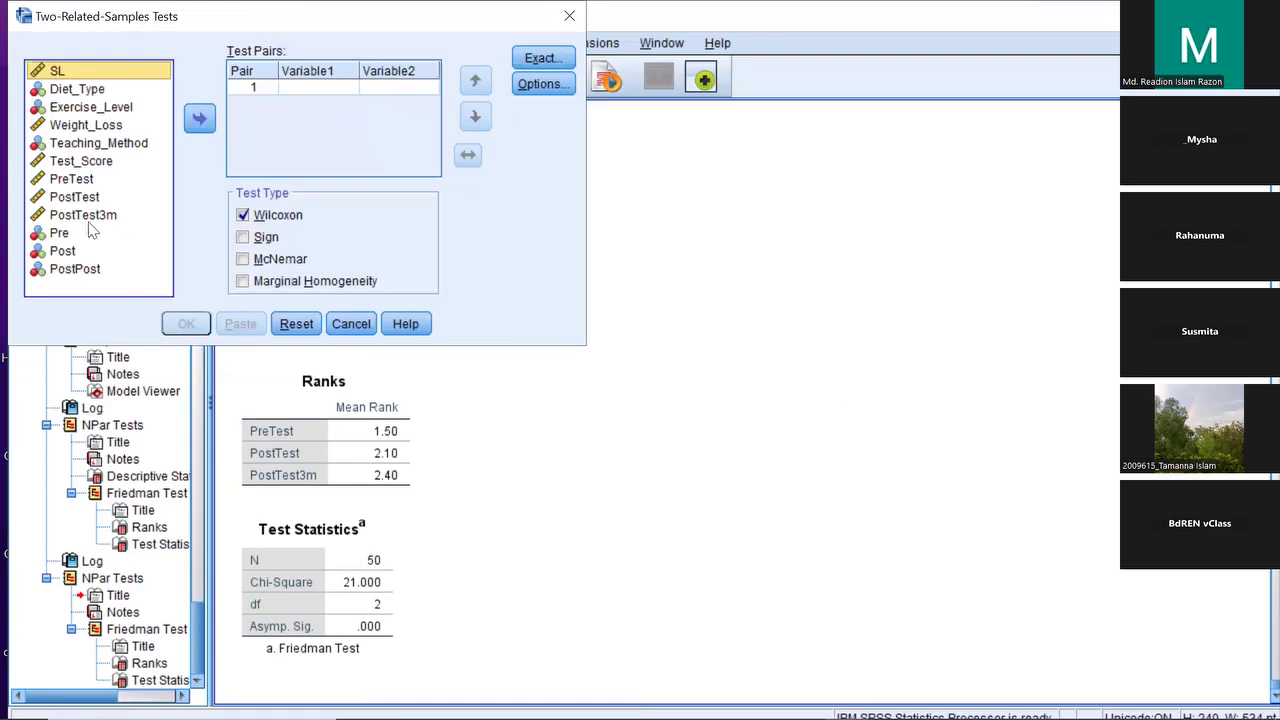
Pair PreTest–PostTest, PreTest–PostTest3m and PostTest–PostTest3m, then run the Wilcoxon test
{"action": "left_click_drag", "start_coordinate": [74, 180], "coordinate": [313, 86]}
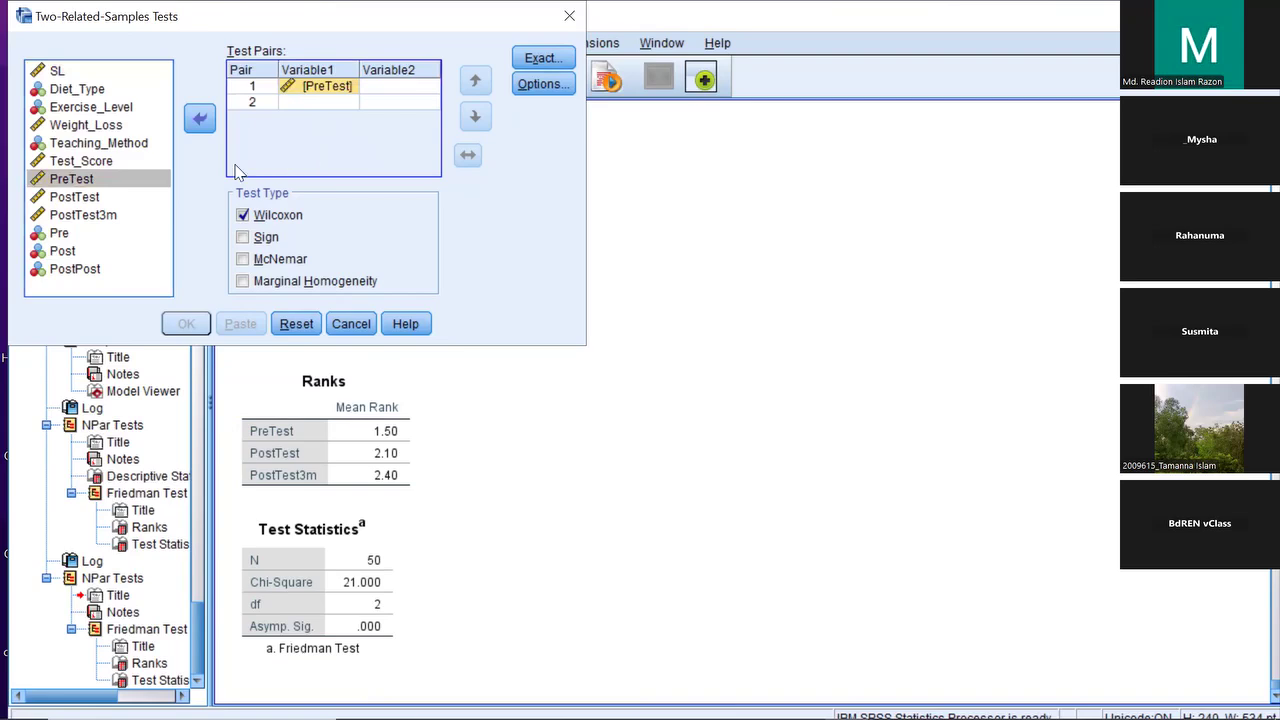
{"action": "left_click_drag", "start_coordinate": [88, 204], "coordinate": [388, 90]}
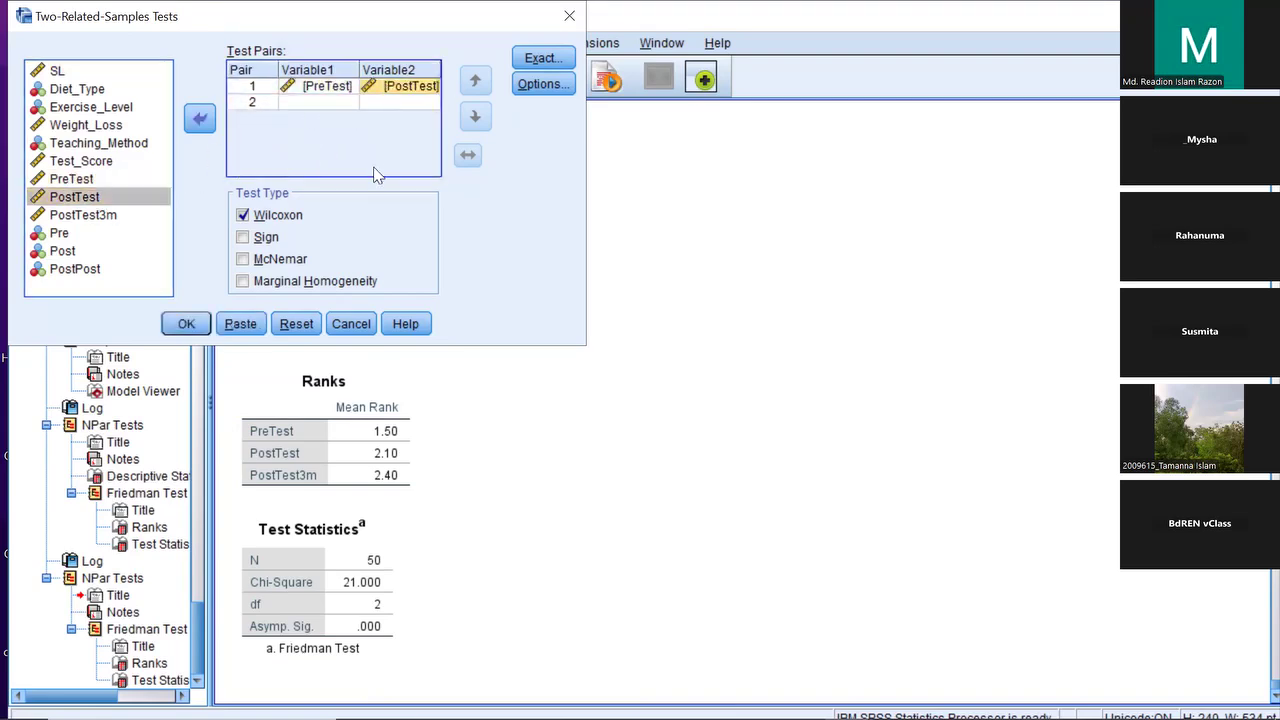
{"action": "left_click_drag", "start_coordinate": [72, 179], "coordinate": [318, 106]}
{"action": "left_click_drag", "start_coordinate": [104, 220], "coordinate": [400, 102]}
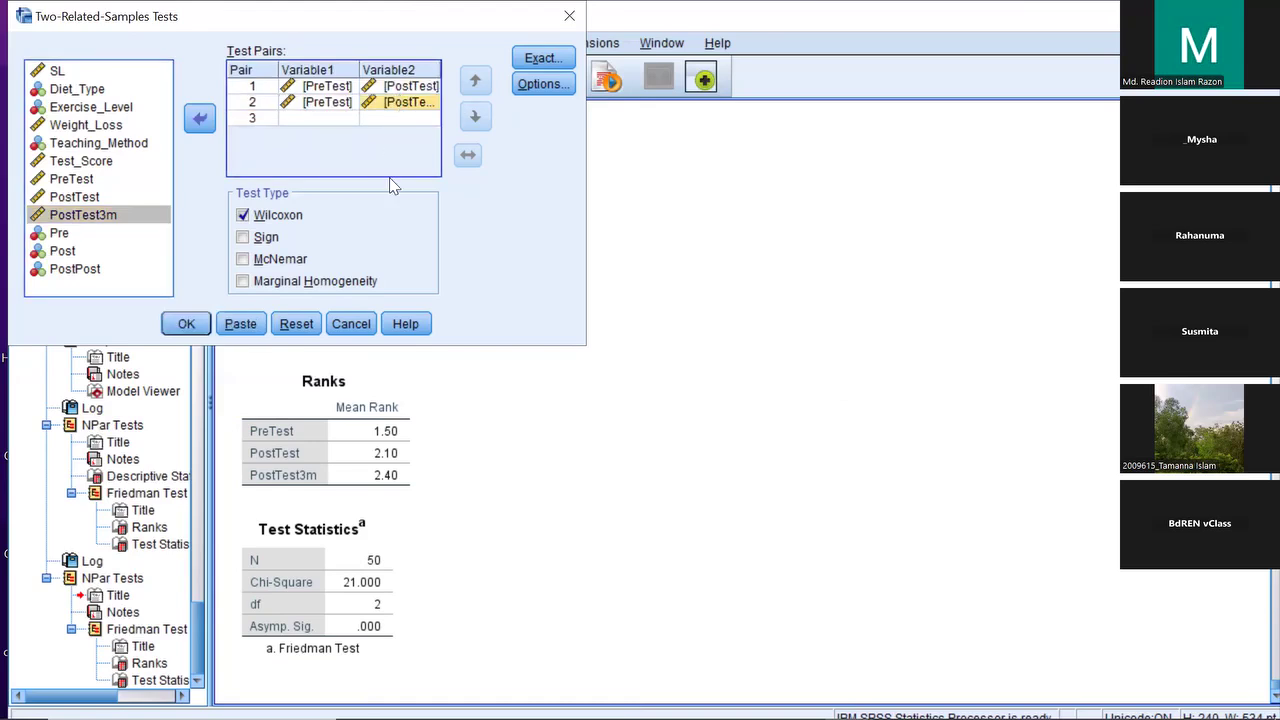
{"action": "left_click_drag", "start_coordinate": [76, 197], "coordinate": [386, 120]}
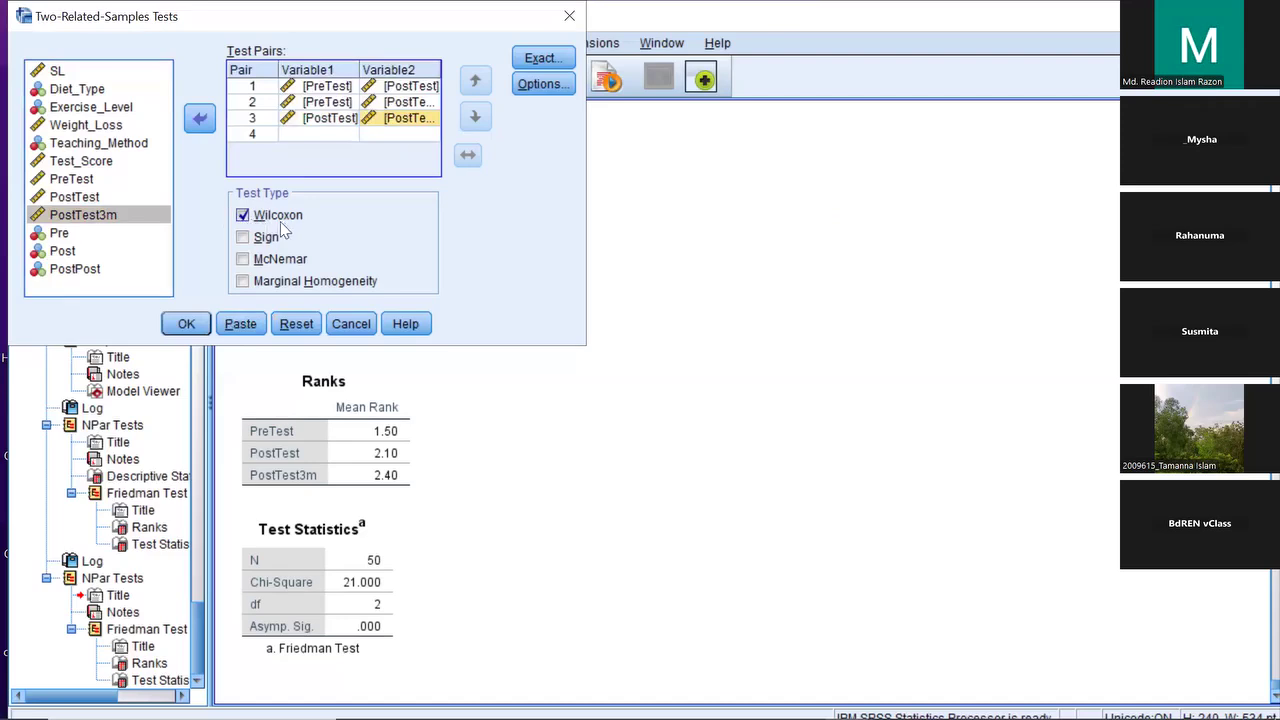
{"action": "left_click", "coordinate": [188, 323]}
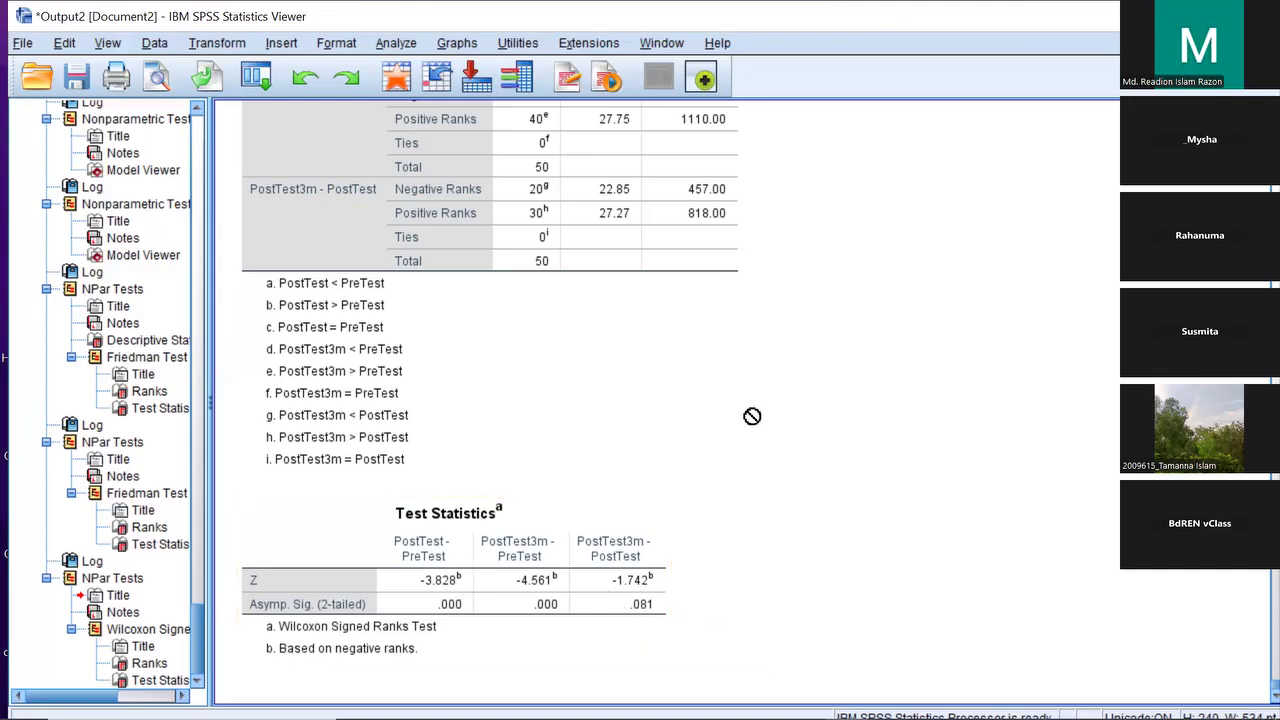
Scroll the output to review the Wilcoxon Ranks and Test Statistics tables (Z -3.828, -4.561, -1.742)
{"action": "scroll", "coordinate": [752, 416], "scroll_direction": "up", "scroll_amount": 5}
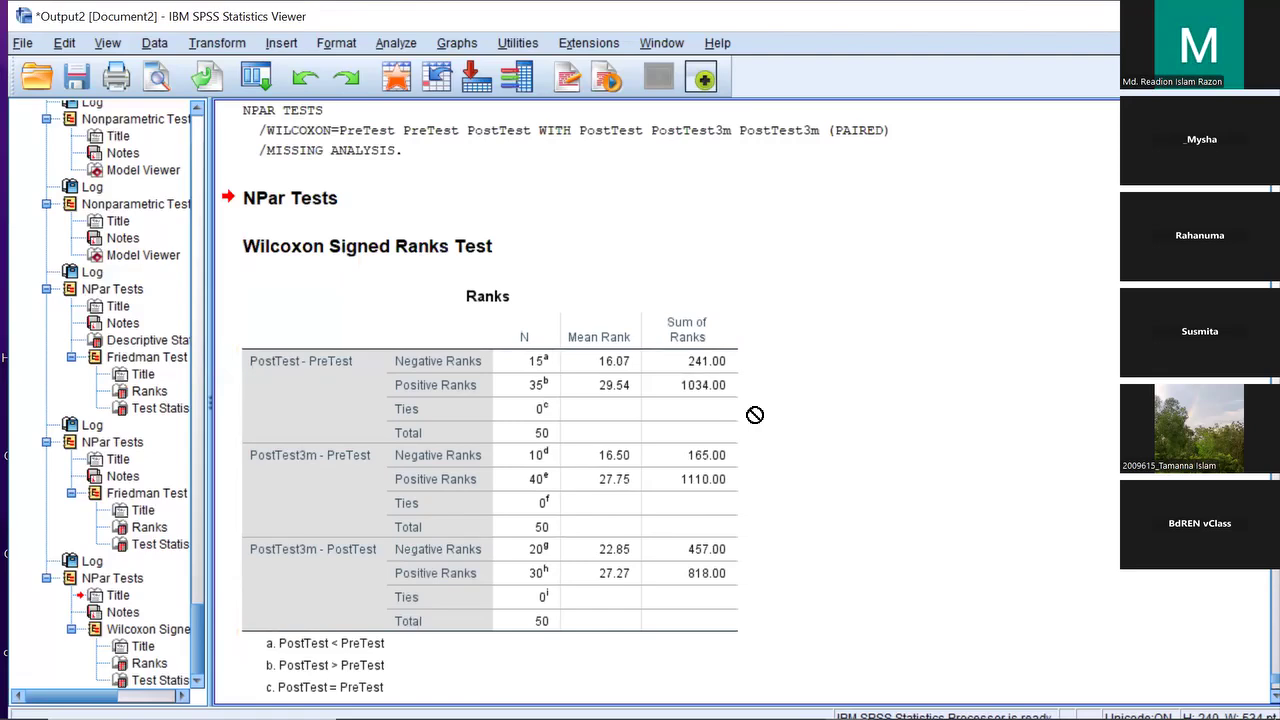
{"action": "scroll", "coordinate": [752, 414], "scroll_direction": "down", "scroll_amount": 5}
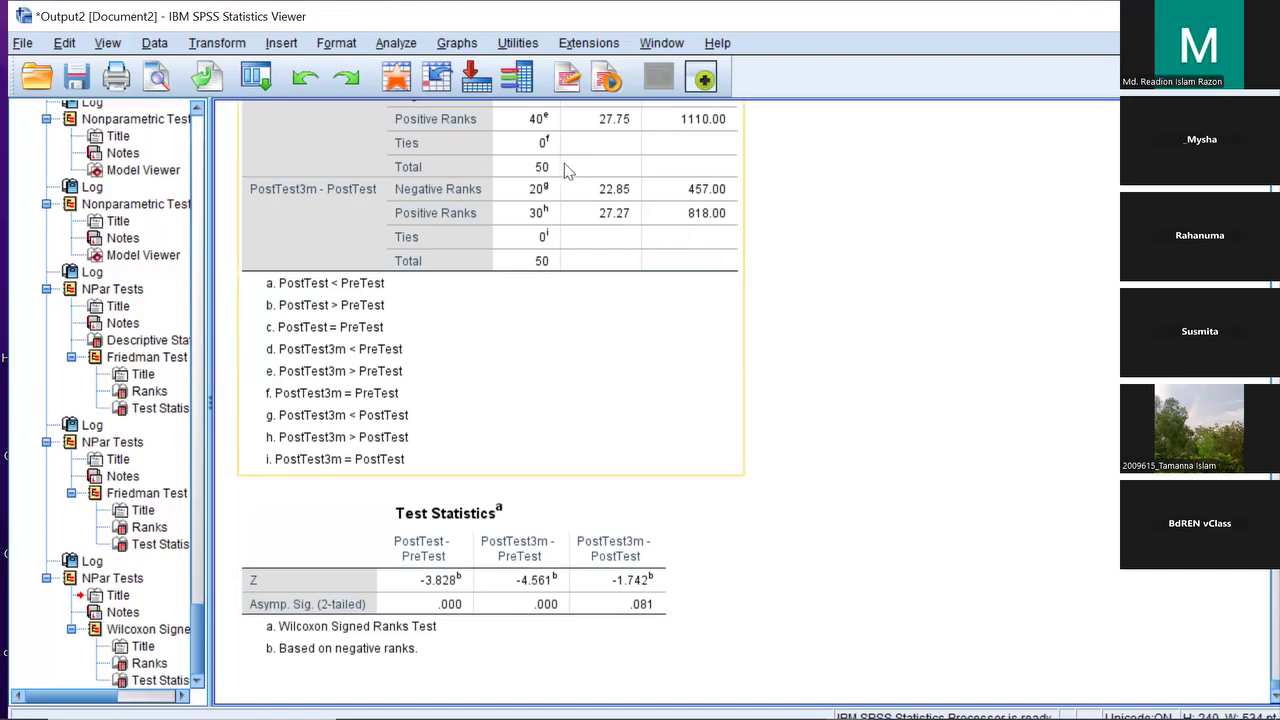
Rerun the Friedman test from K Related Samples and select its Test Statistics table
{"action": "left_click", "coordinate": [402, 47]}
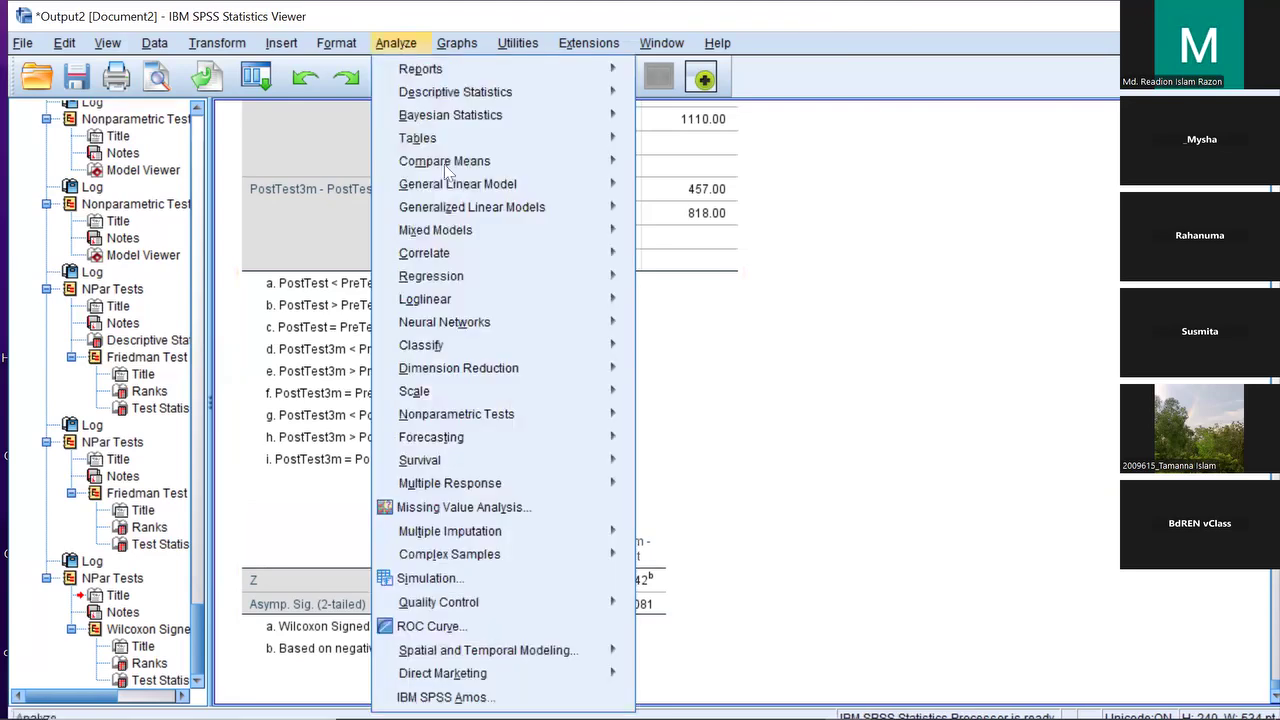
{"action": "mouse_move", "coordinate": [589, 416]}
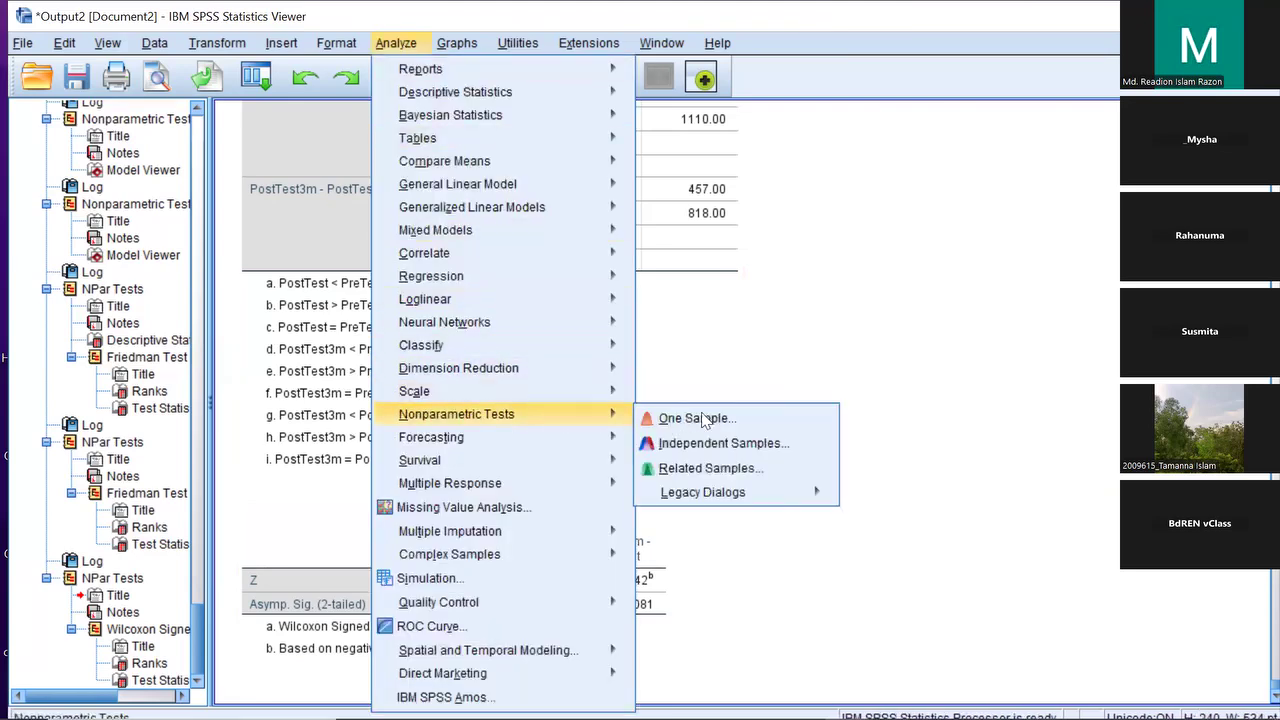
{"action": "mouse_move", "coordinate": [740, 500]}
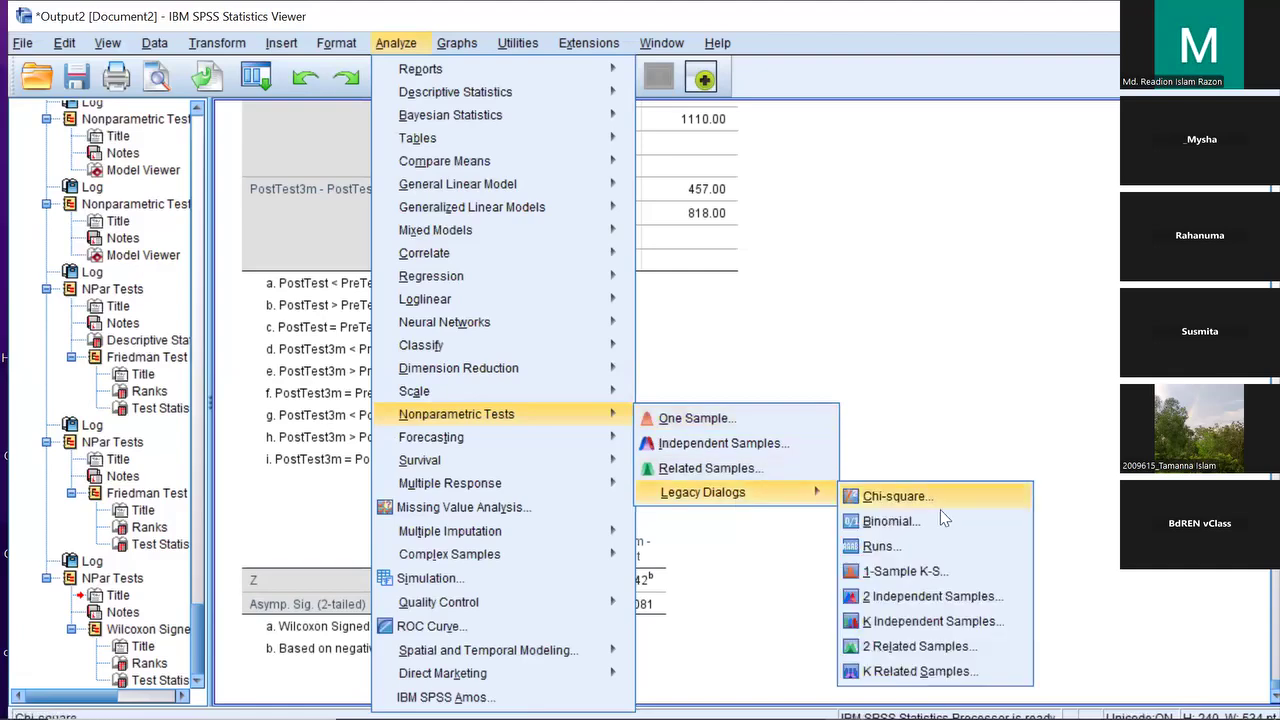
{"action": "left_click", "coordinate": [925, 670]}
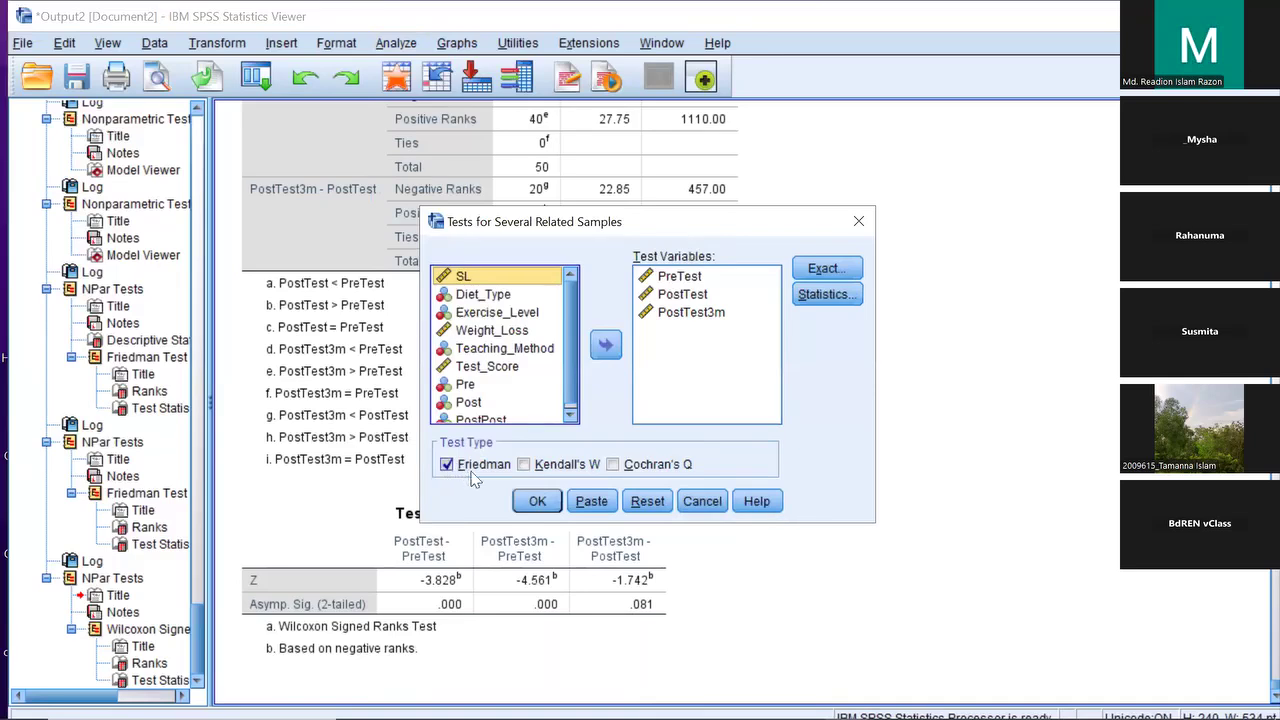
{"action": "left_click", "coordinate": [537, 501]}
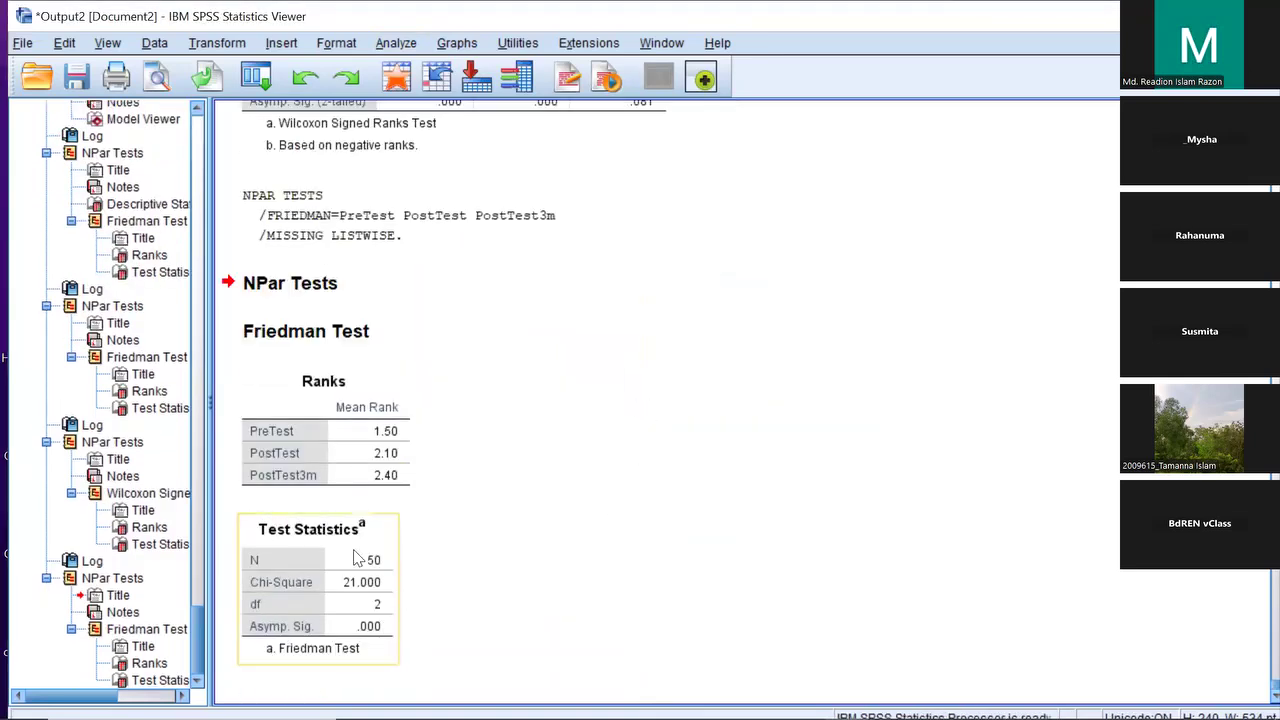
{"action": "left_click", "coordinate": [358, 558]}
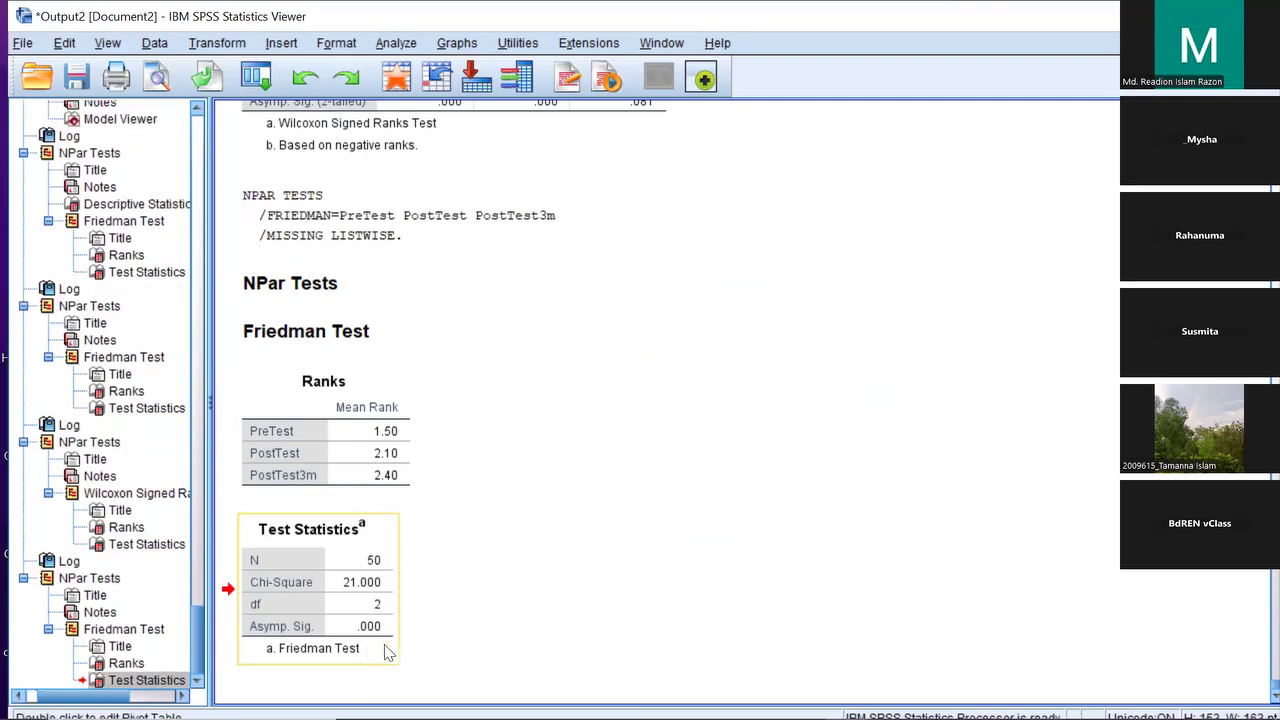
Rerun the Wilcoxon 2 Related Samples test, then minimize the Output Viewer to show SPSS_Anova.sav
{"action": "left_click", "coordinate": [408, 45]}
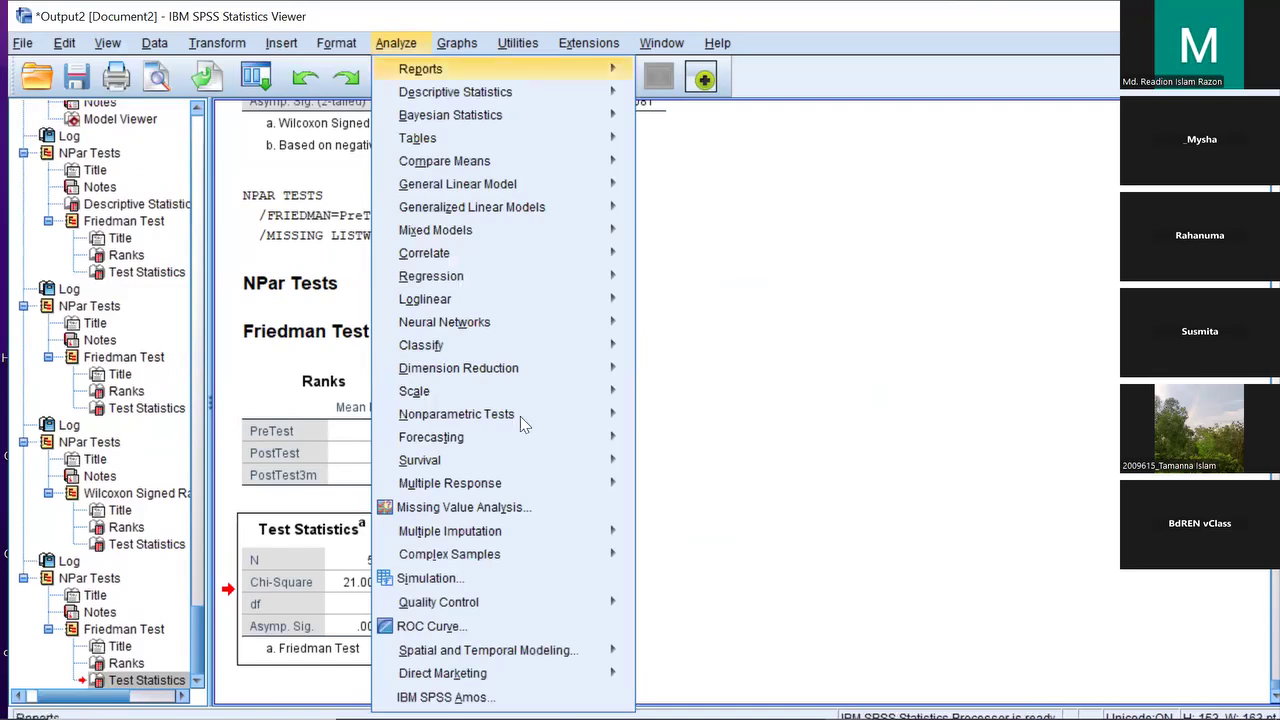
{"action": "mouse_move", "coordinate": [505, 414]}
{"action": "mouse_move", "coordinate": [728, 493]}
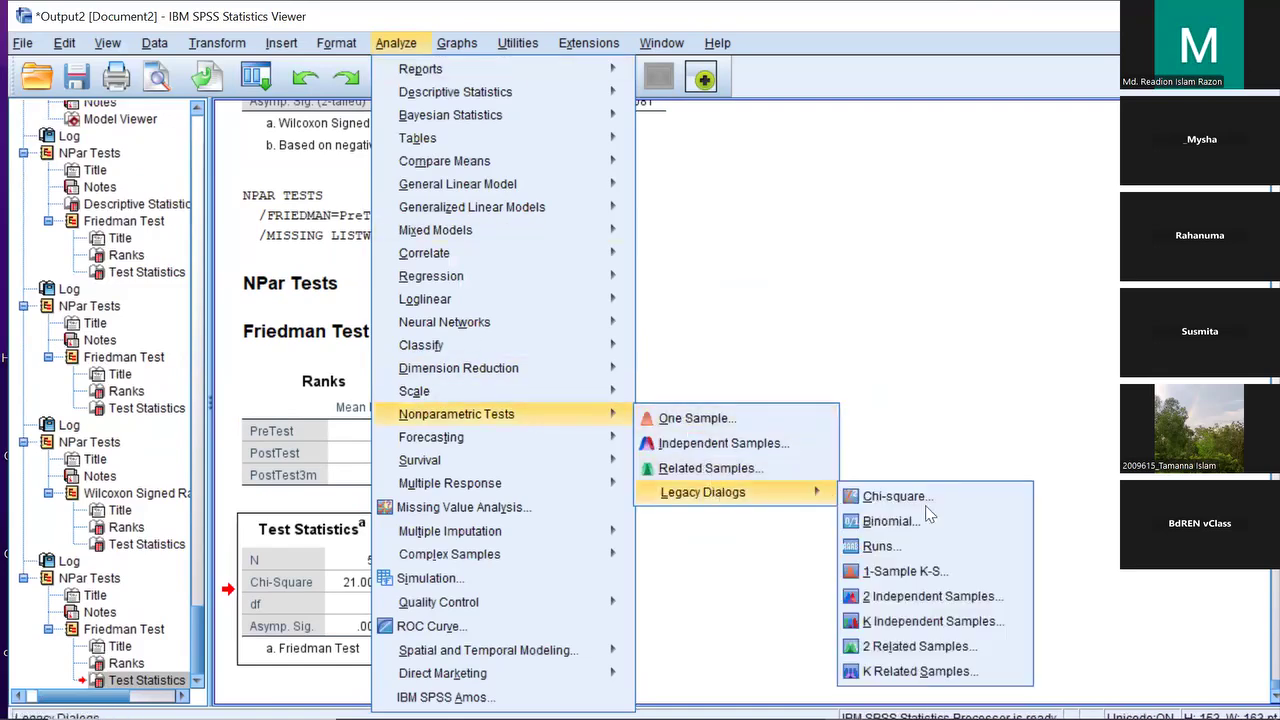
{"action": "left_click", "coordinate": [900, 646]}
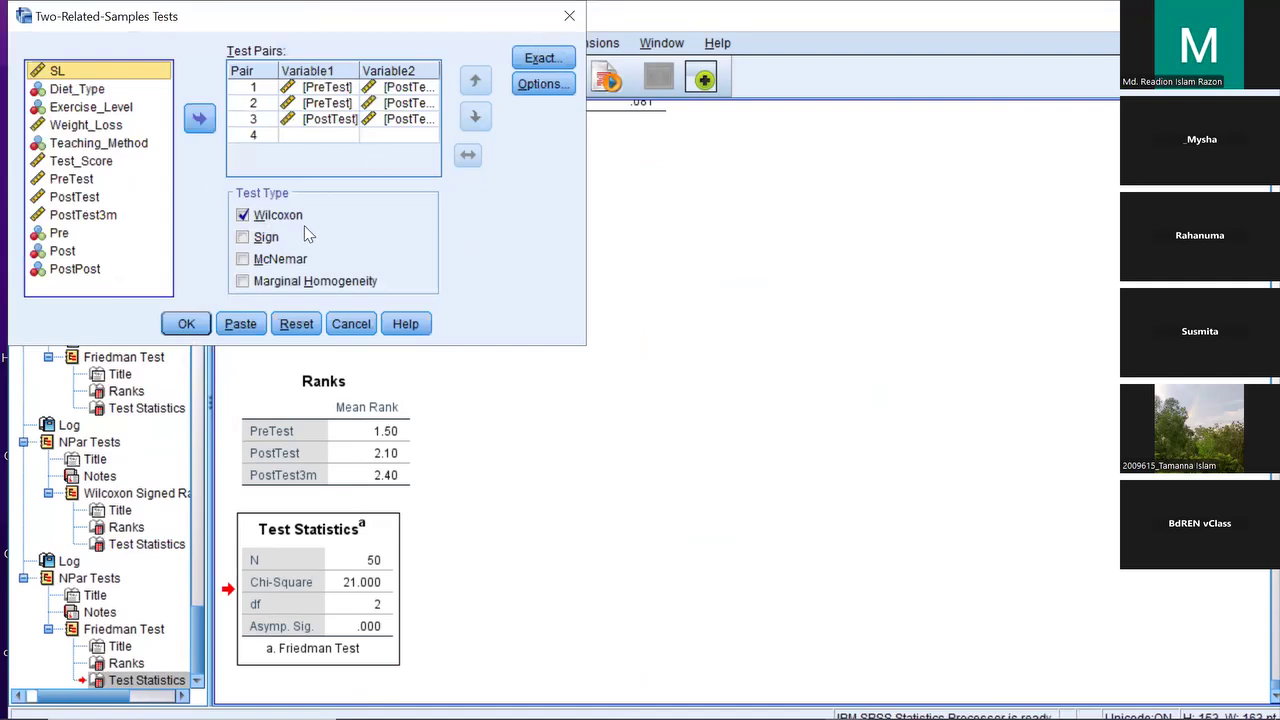
{"action": "left_click", "coordinate": [185, 322]}
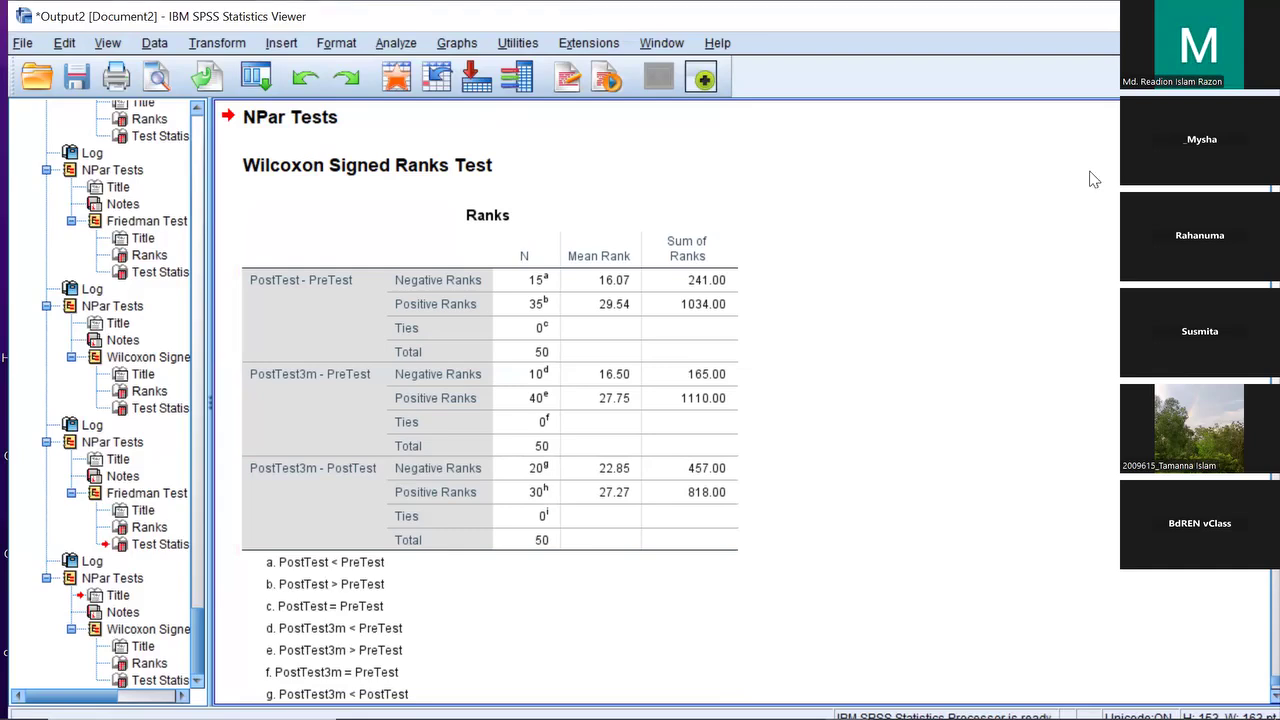
{"action": "key", "text": "super+Down"}
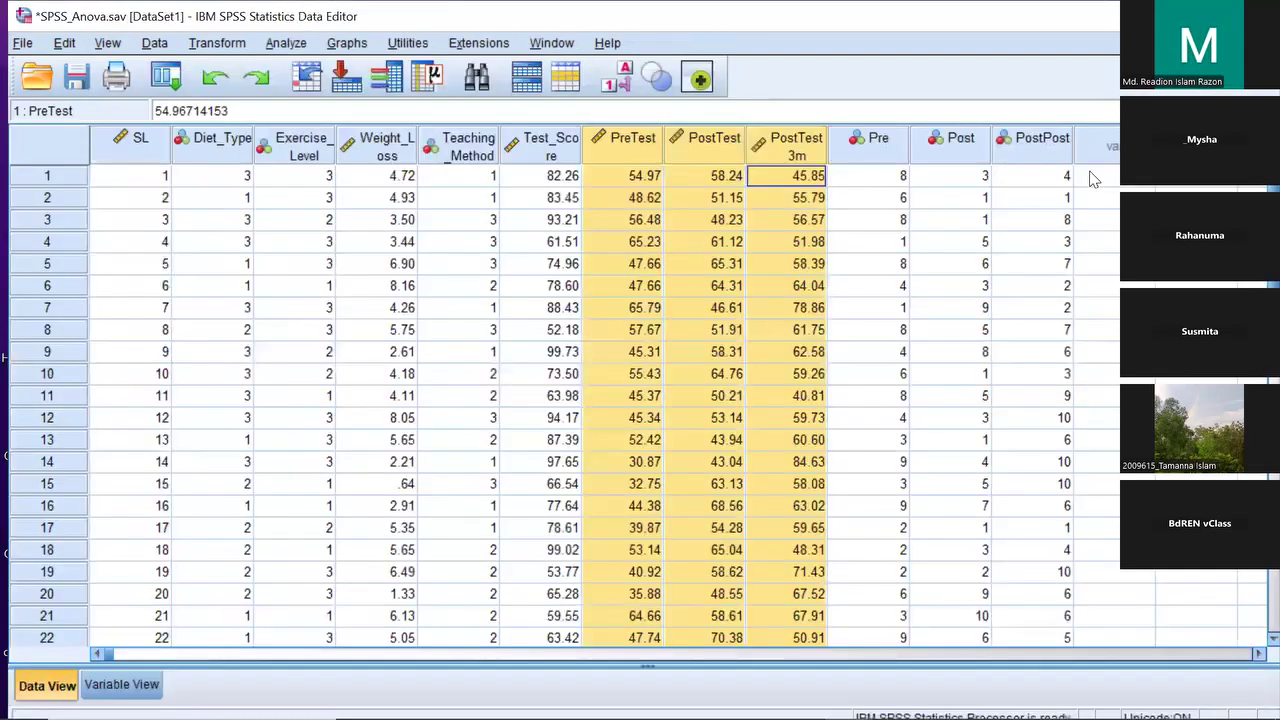